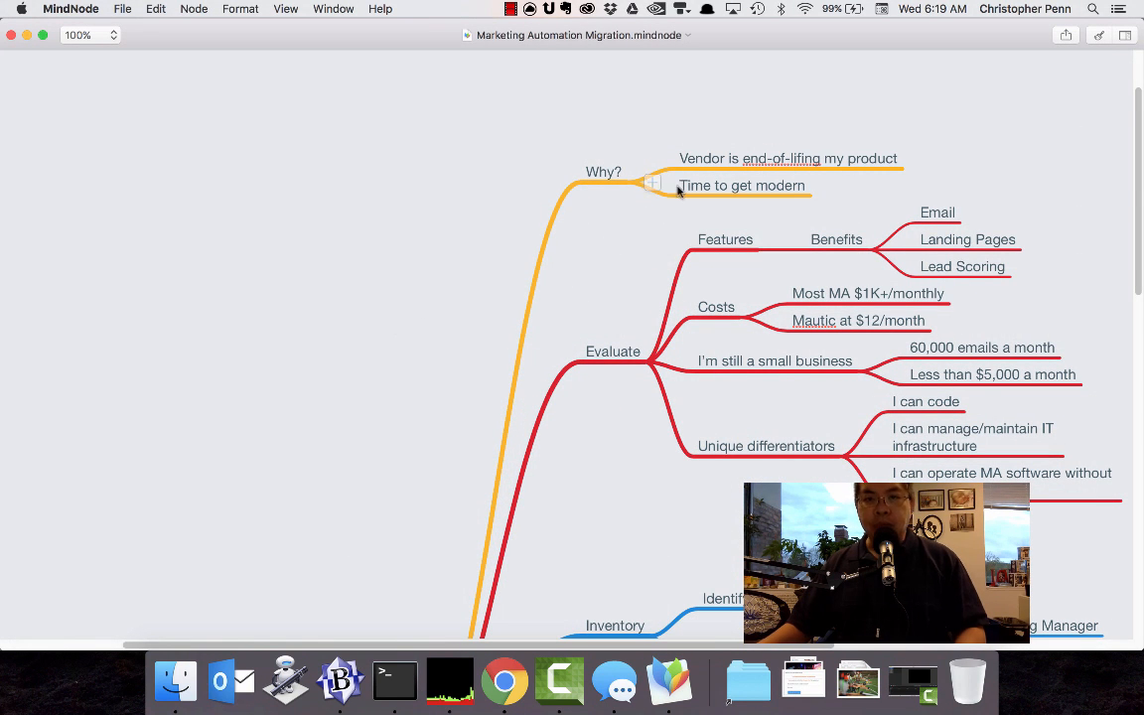
In the migration progress mind map, recolor the Landing Pages, Lists, Templates and Logos & Artwork branches under Mautic green.
{"action": "scroll", "coordinate": [594, 263], "scroll_direction": "down", "scroll_amount": 5}
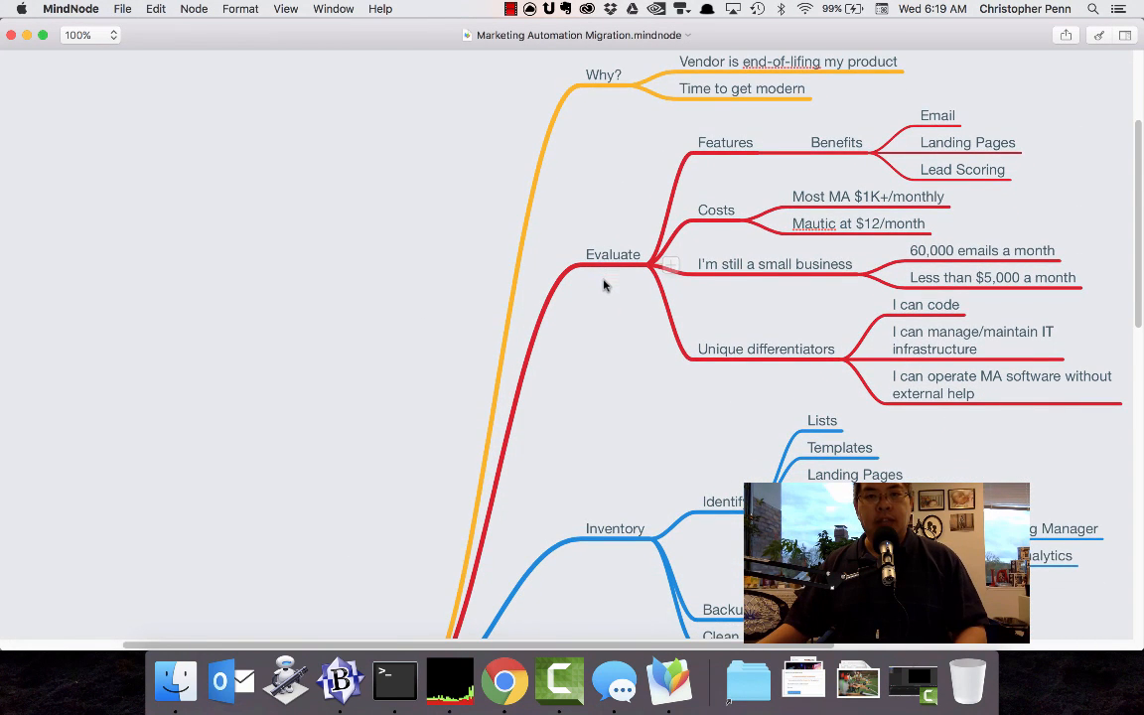
{"action": "scroll", "coordinate": [630, 328], "scroll_direction": "down", "scroll_amount": 20}
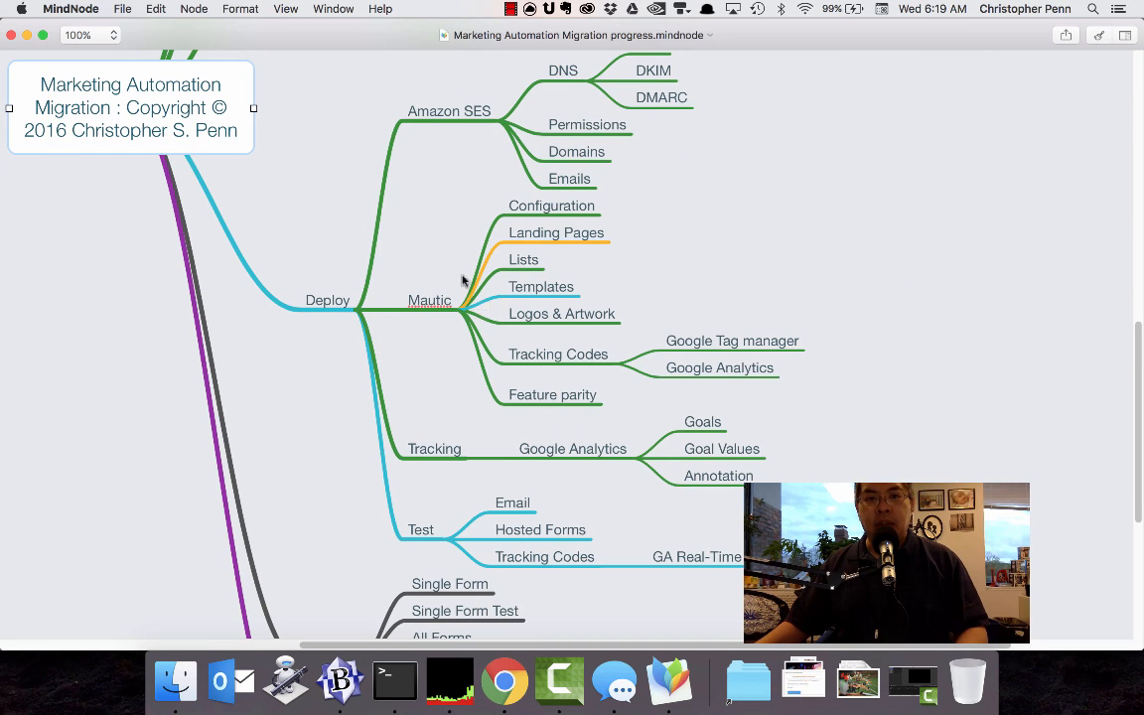
{"action": "left_click_drag", "start_coordinate": [685, 222], "coordinate": [491, 314]}
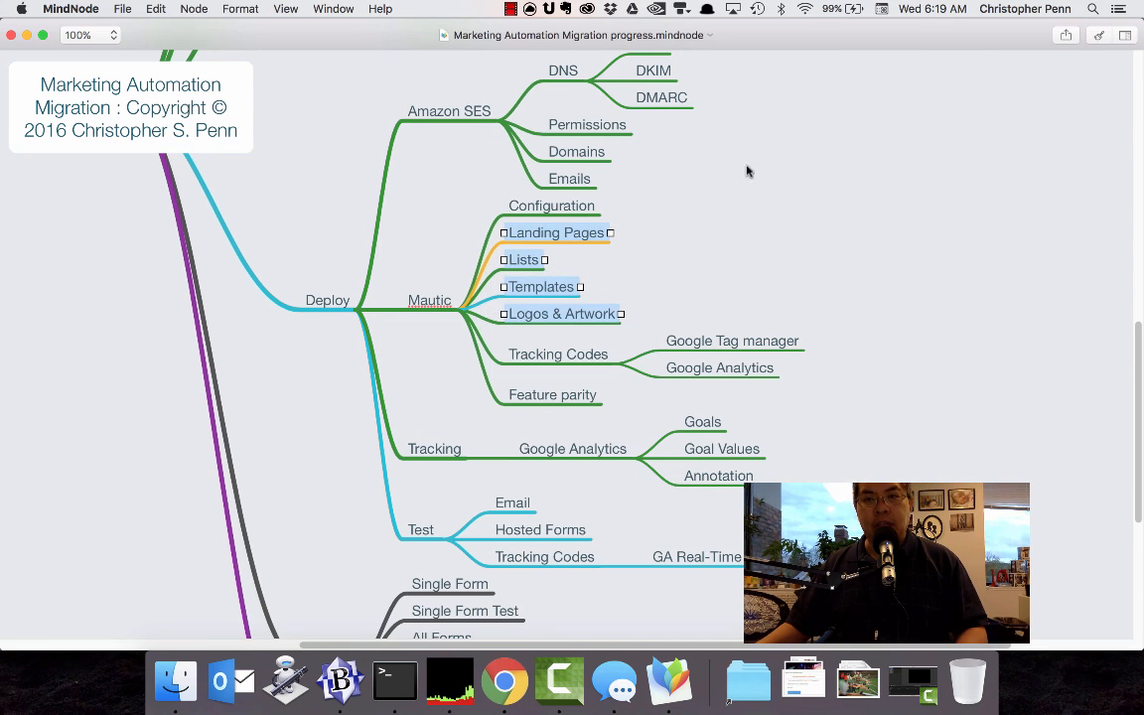
{"action": "left_click", "coordinate": [1098, 35]}
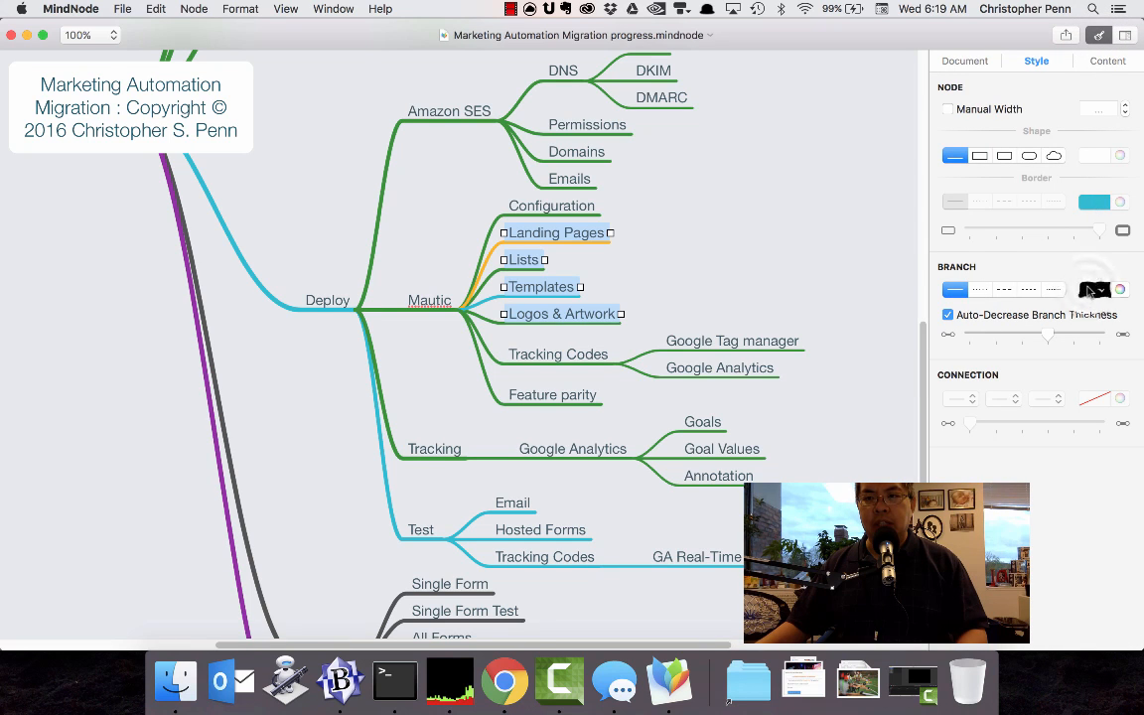
{"action": "left_click", "coordinate": [1092, 291]}
{"action": "left_click", "coordinate": [903, 302]}
{"action": "left_click", "coordinate": [548, 372]}
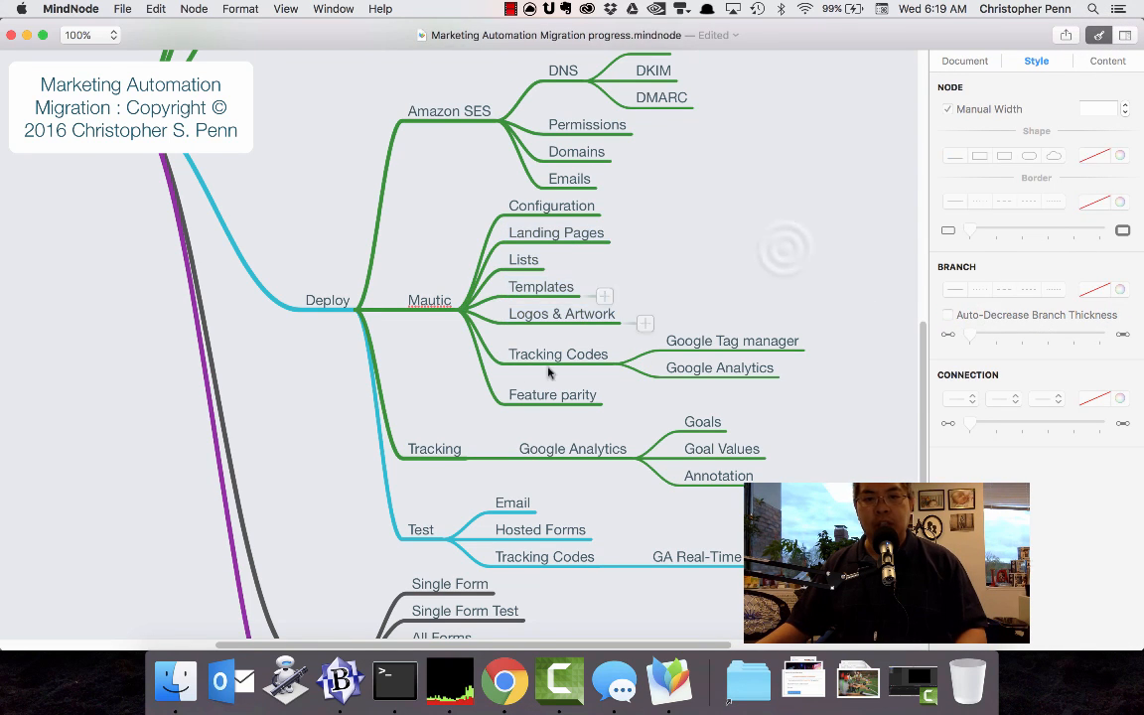
Select the Test node under Deploy to go over its testing tasks.
{"action": "scroll", "coordinate": [537, 392], "scroll_direction": "down", "scroll_amount": 4}
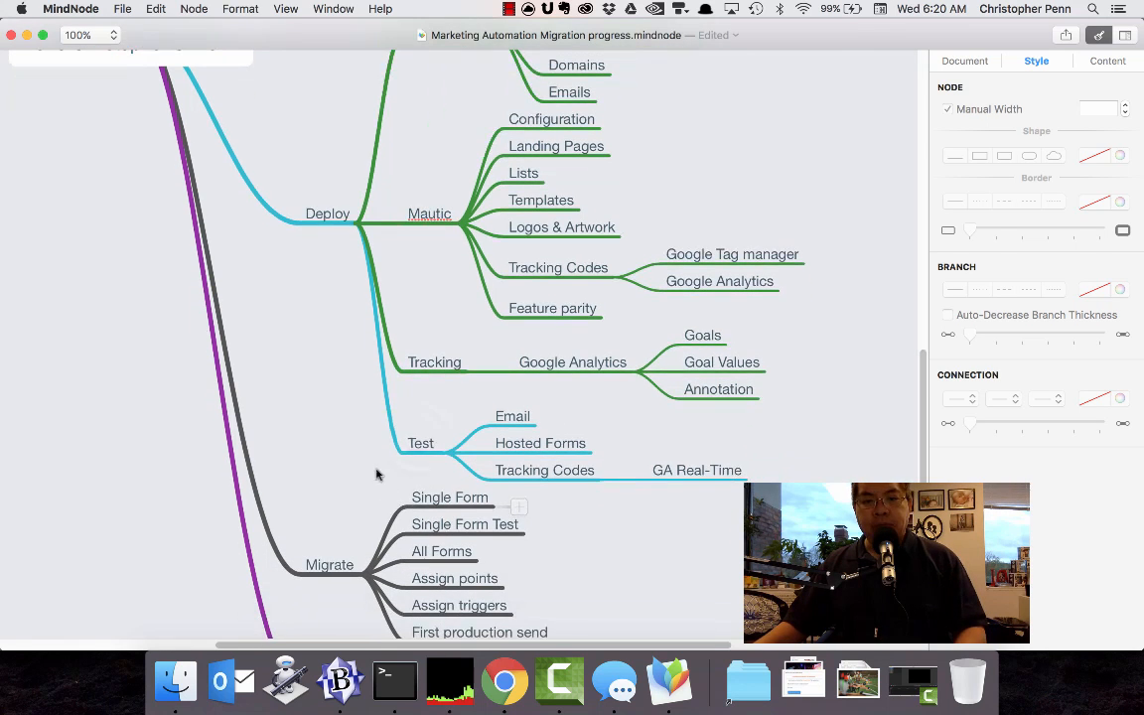
{"action": "left_click", "coordinate": [417, 443]}
{"action": "scroll", "coordinate": [377, 462], "scroll_direction": "down", "scroll_amount": 1}
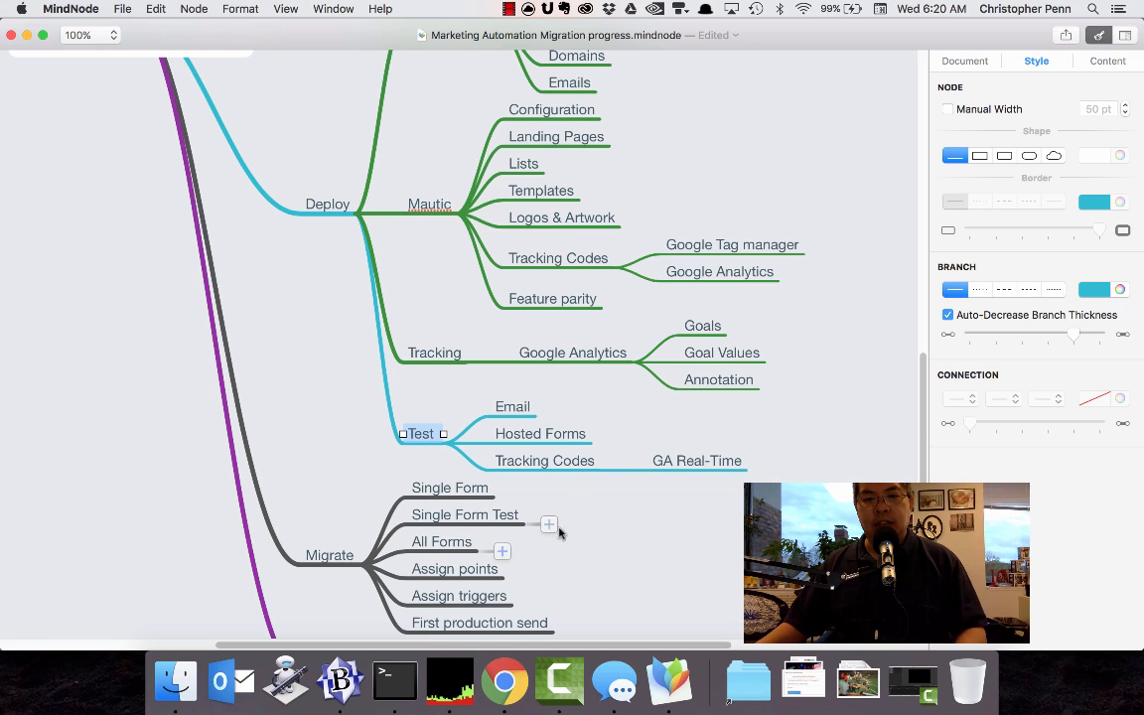
Switch to Chrome and review the Mautic dashboard's visitor statistics, map and recent activity.
{"action": "left_click", "coordinate": [511, 701]}
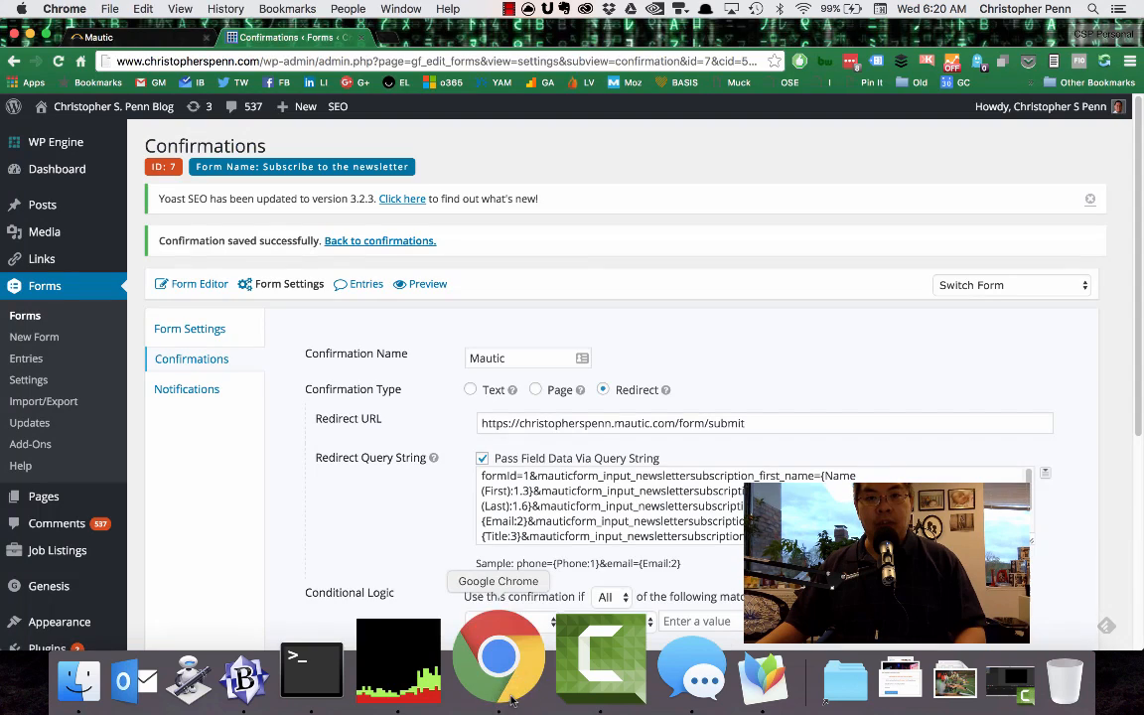
{"action": "left_click", "coordinate": [144, 40]}
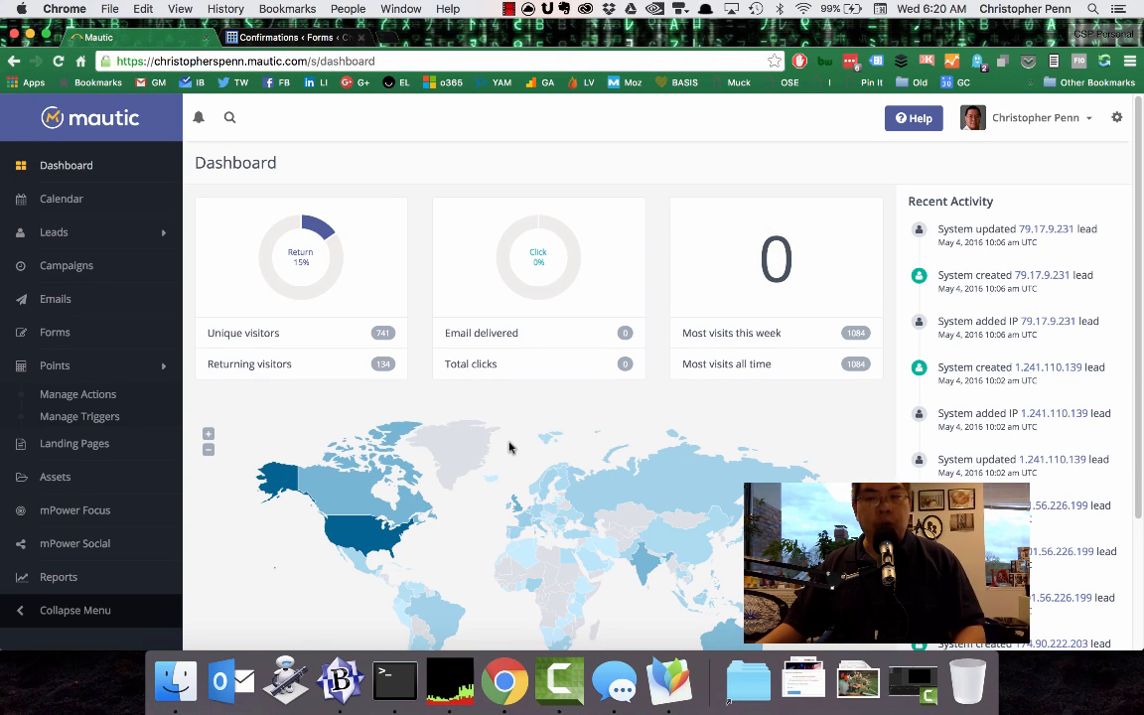
{"action": "scroll", "coordinate": [964, 288], "scroll_direction": "down", "scroll_amount": 3}
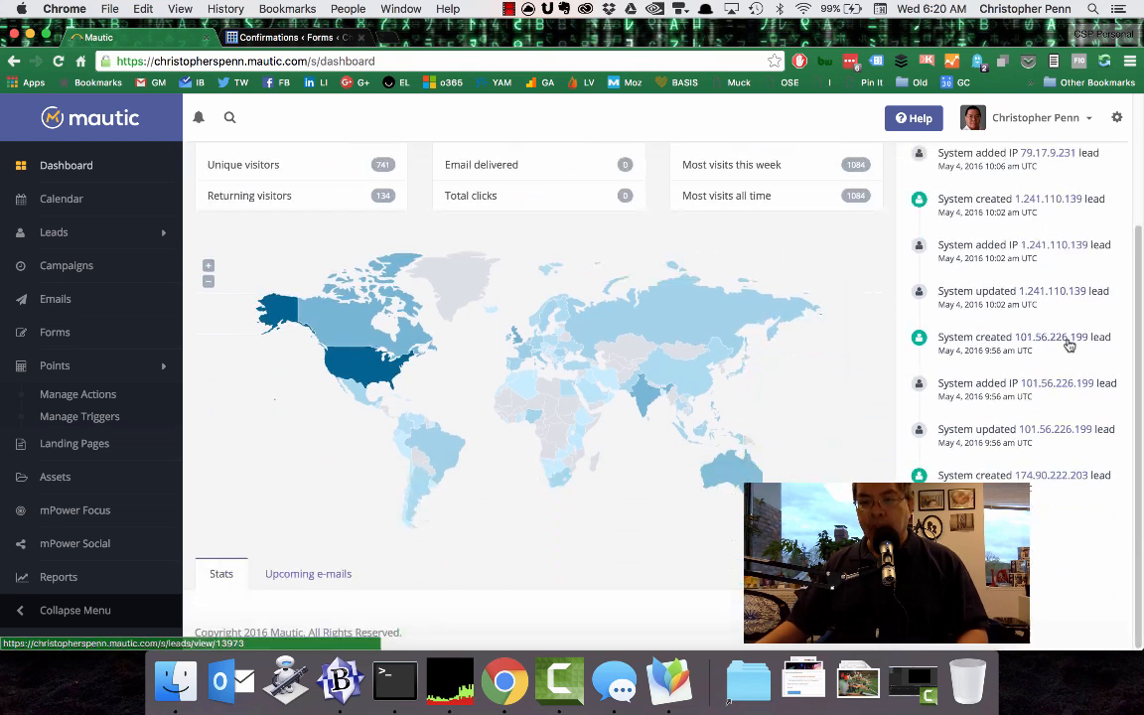
{"action": "scroll", "coordinate": [1013, 288], "scroll_direction": "up", "scroll_amount": 3}
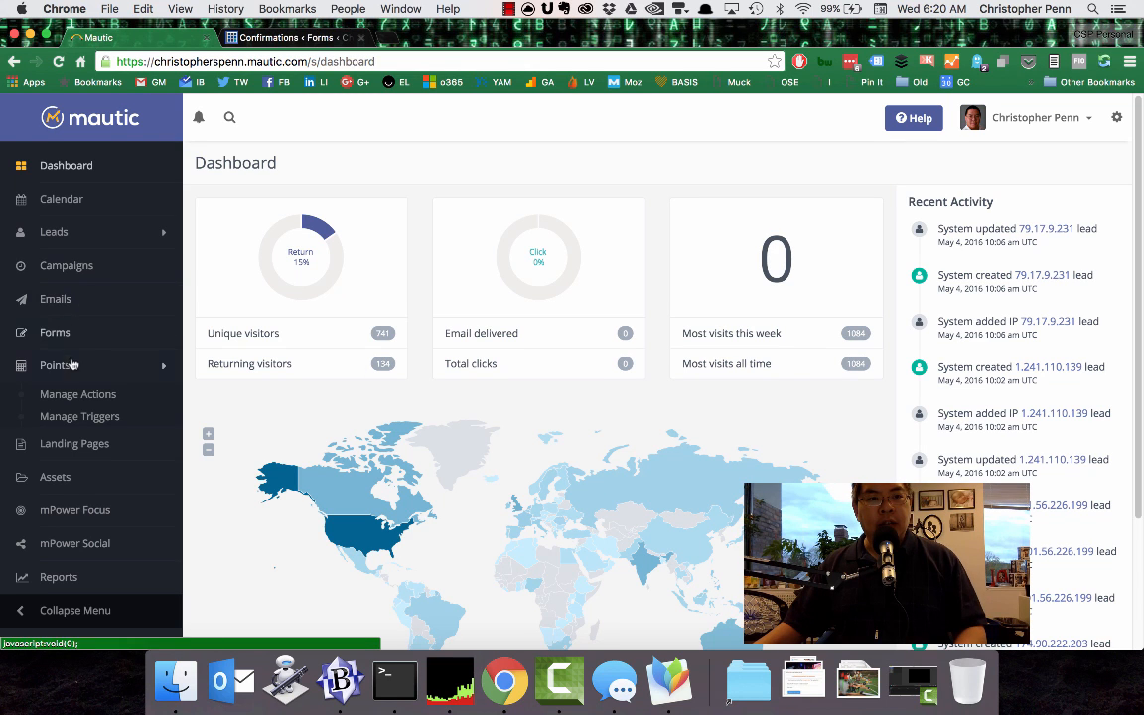
View the Mautic leads under Manage Leads, followed by the smart lists under Manage Lists.
{"action": "left_click", "coordinate": [56, 232]}
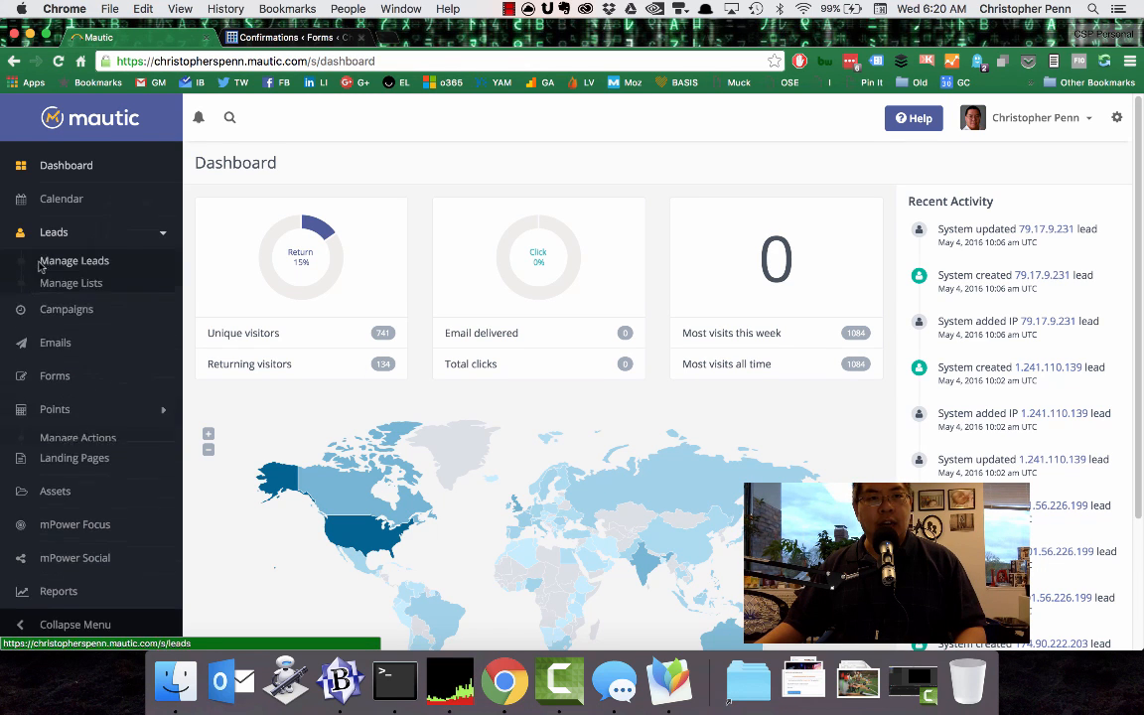
{"action": "left_click", "coordinate": [66, 261]}
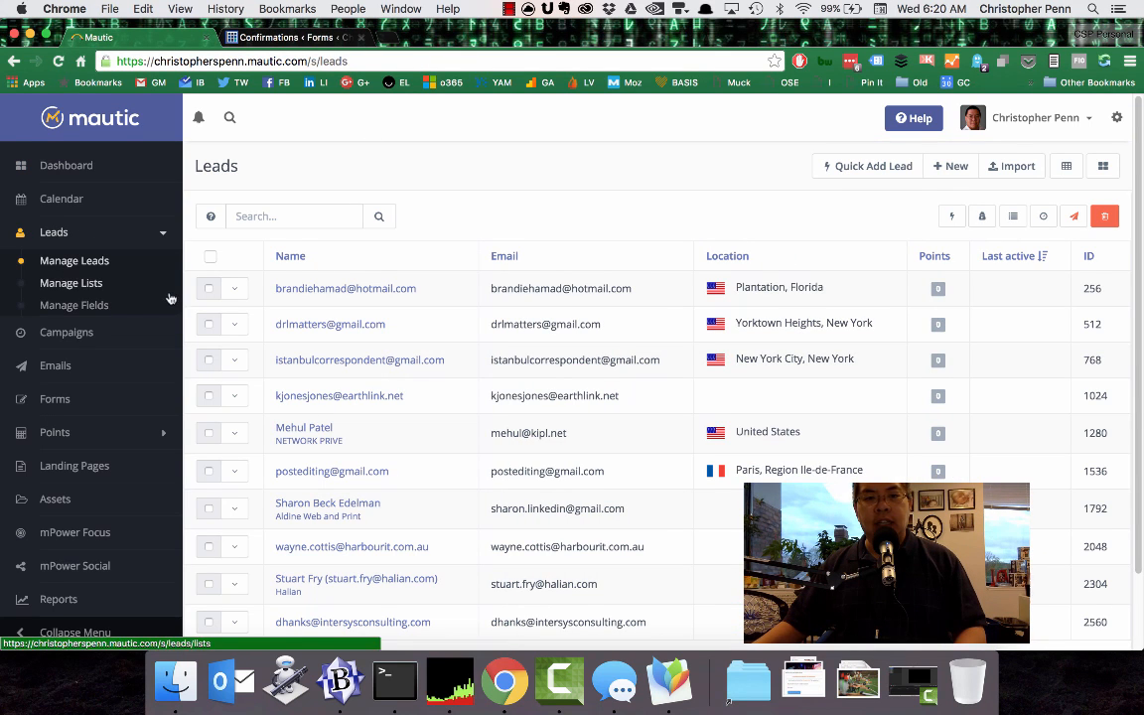
{"action": "left_click", "coordinate": [95, 284]}
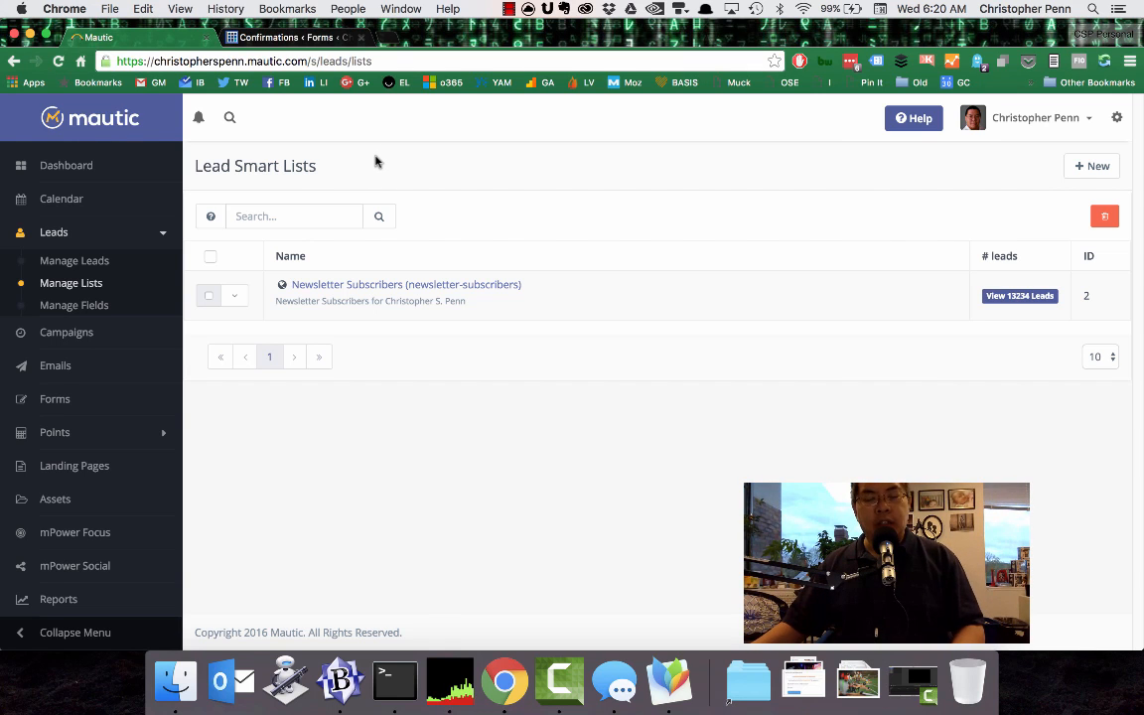
Open the Awaken Your Superhero blog's home page in a new browser tab.
{"action": "key", "text": "super+t"}
{"action": "type", "text": "chr"}
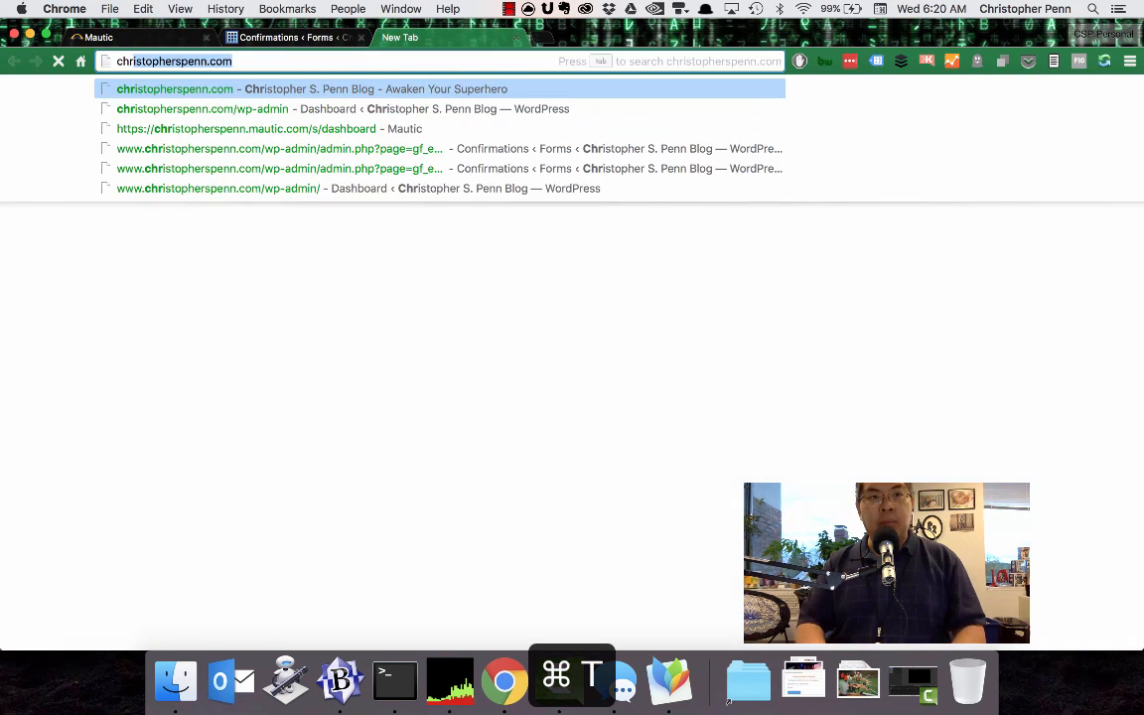
{"action": "key", "text": "Return"}
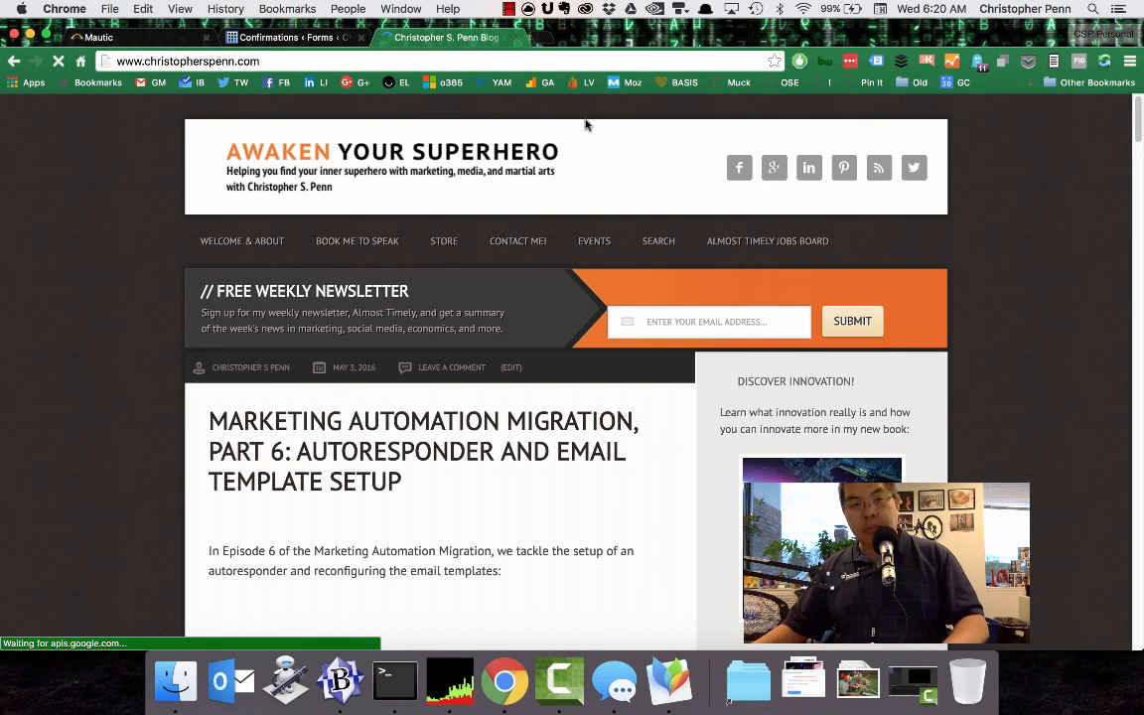
Sign in to Google Analytics in a new browser tab, filter the accounts by "chri" and open the blog's main website view.
{"action": "key", "text": "super+t"}
{"action": "left_click", "coordinate": [541, 83]}
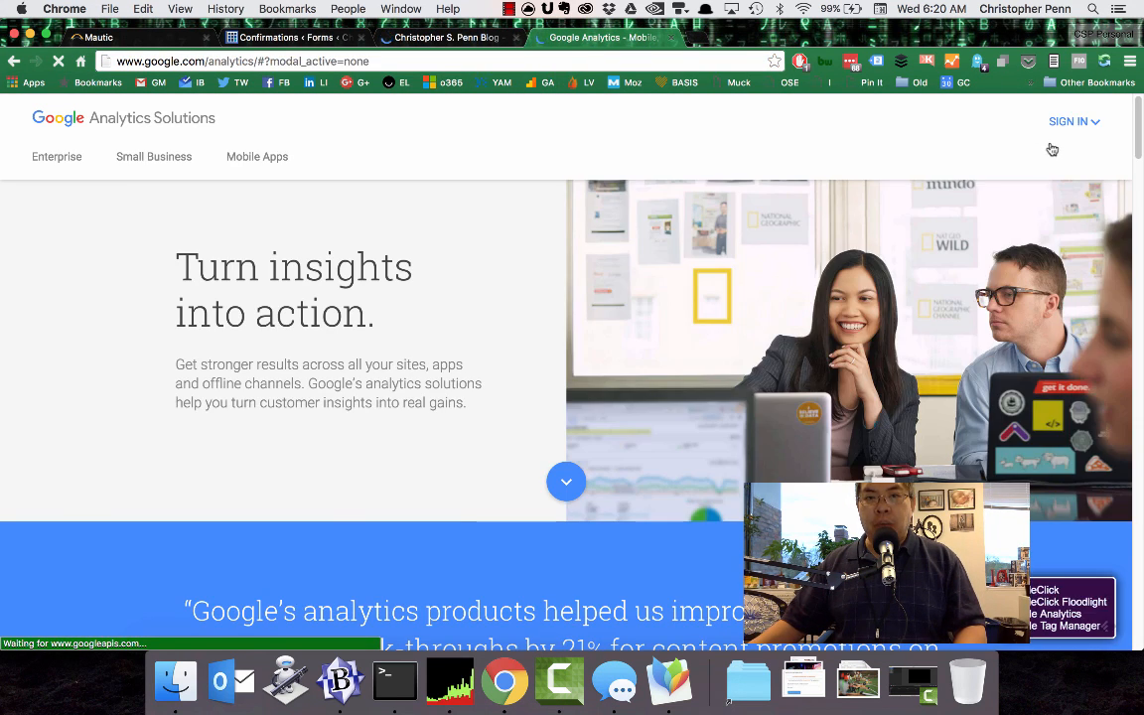
{"action": "left_click", "coordinate": [1076, 124]}
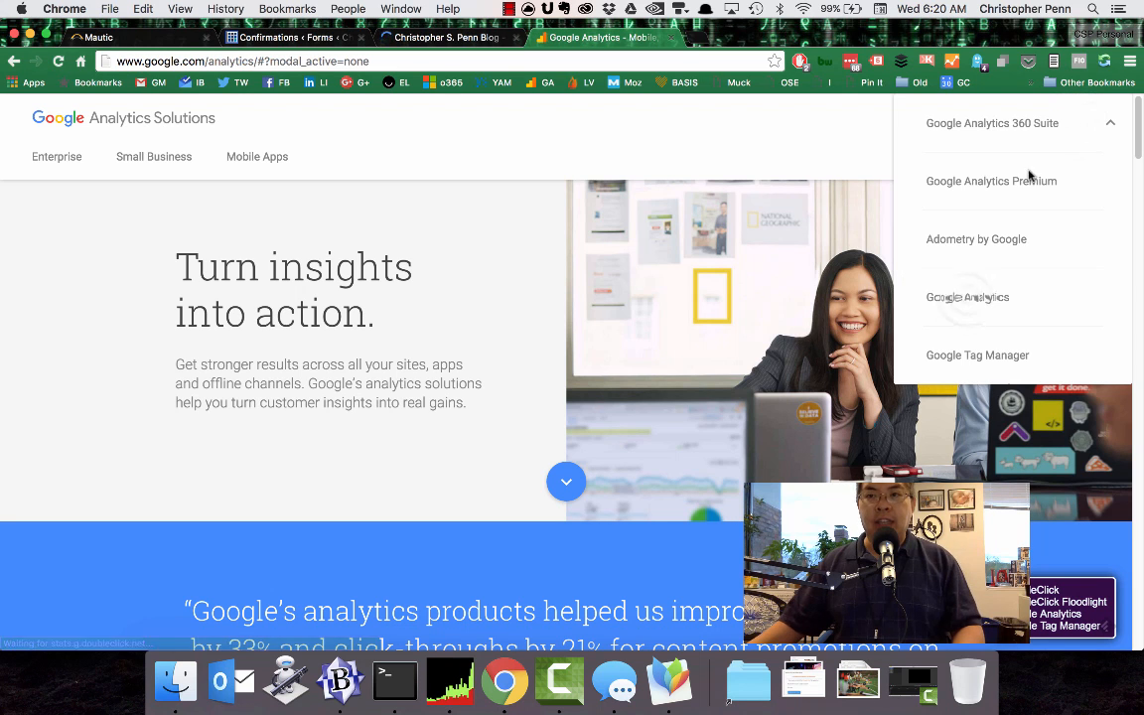
{"action": "left_click", "coordinate": [970, 300]}
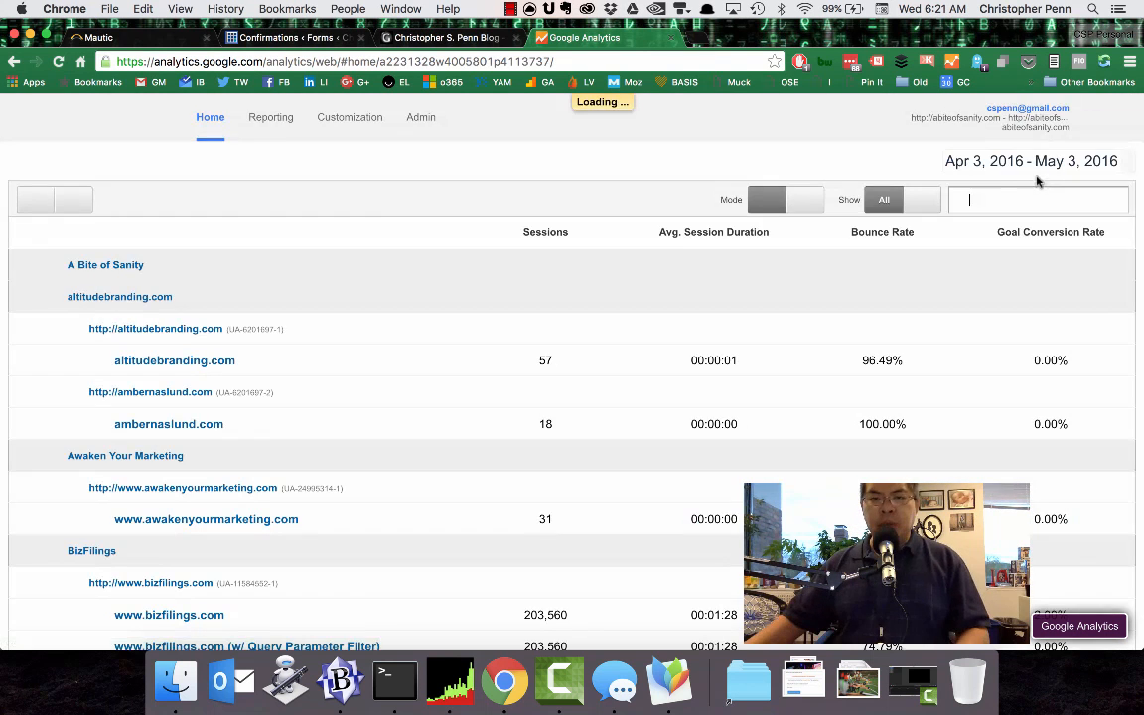
{"action": "type", "text": "chri"}
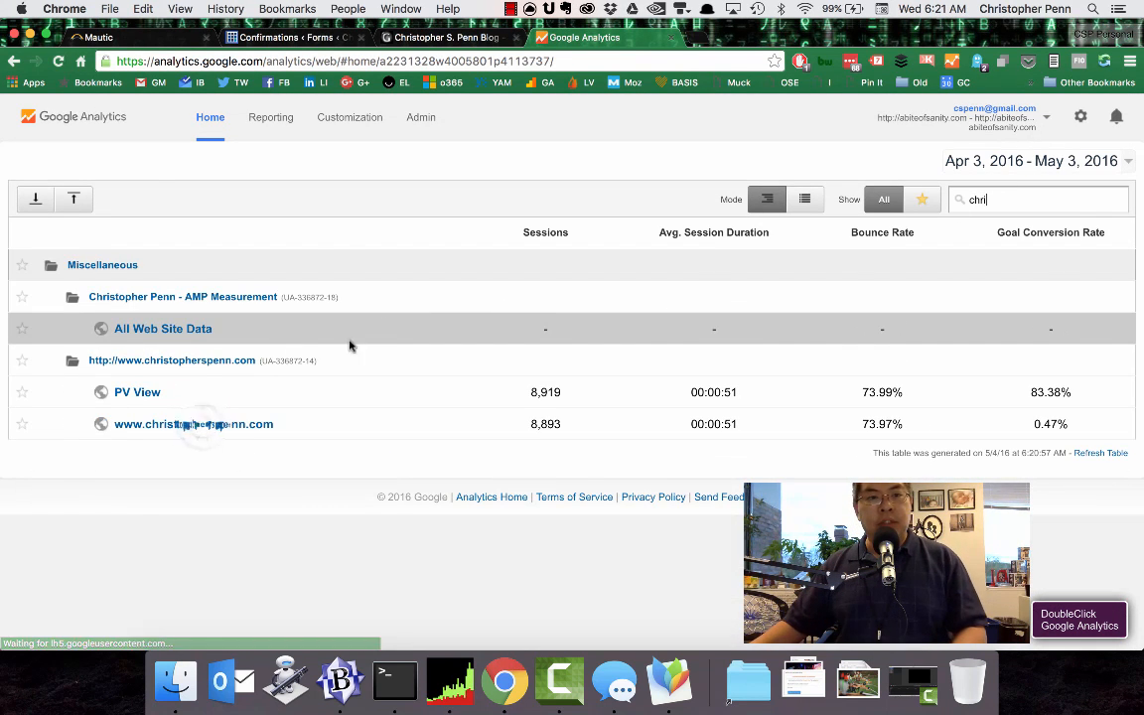
{"action": "left_click", "coordinate": [209, 429]}
Open the Real-Time reports, going through Overview to the Content report.
{"action": "left_click", "coordinate": [72, 343]}
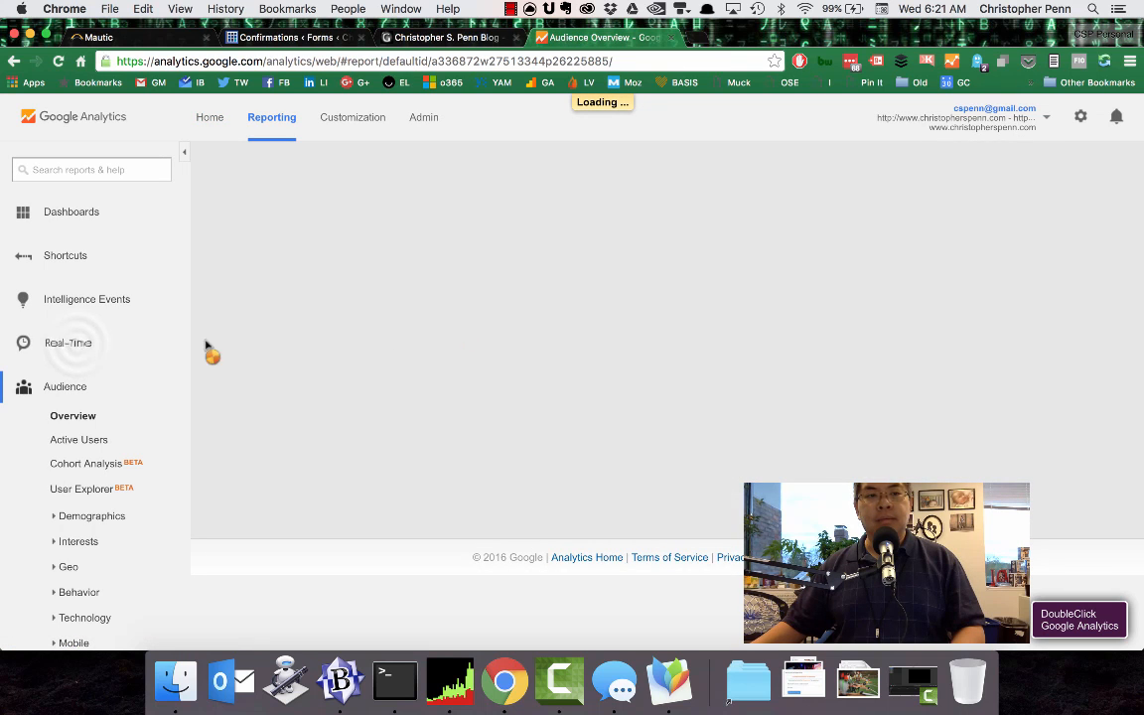
{"action": "left_click", "coordinate": [77, 346]}
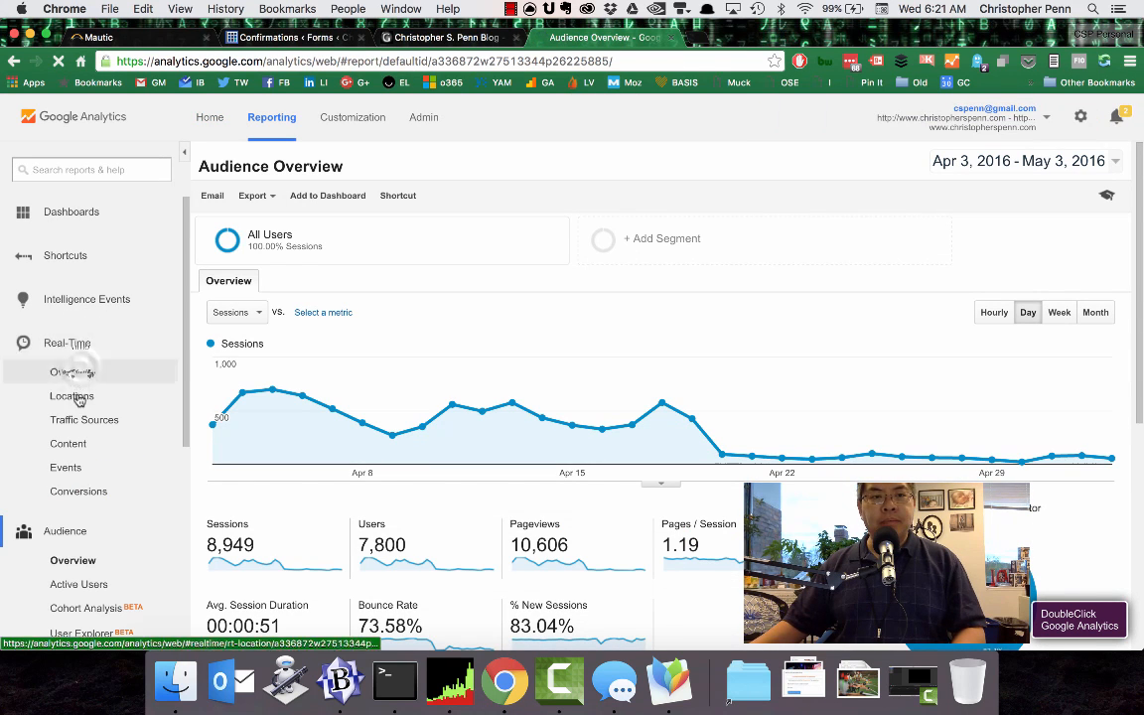
{"action": "left_click", "coordinate": [90, 372]}
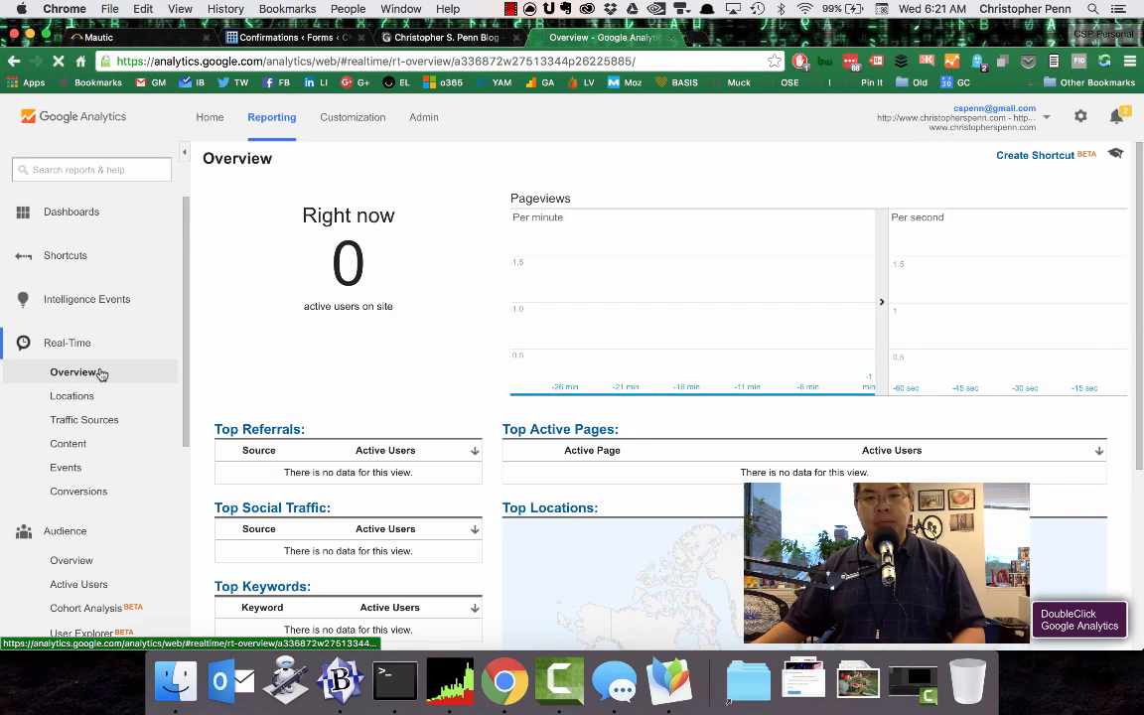
{"action": "left_click", "coordinate": [93, 444]}
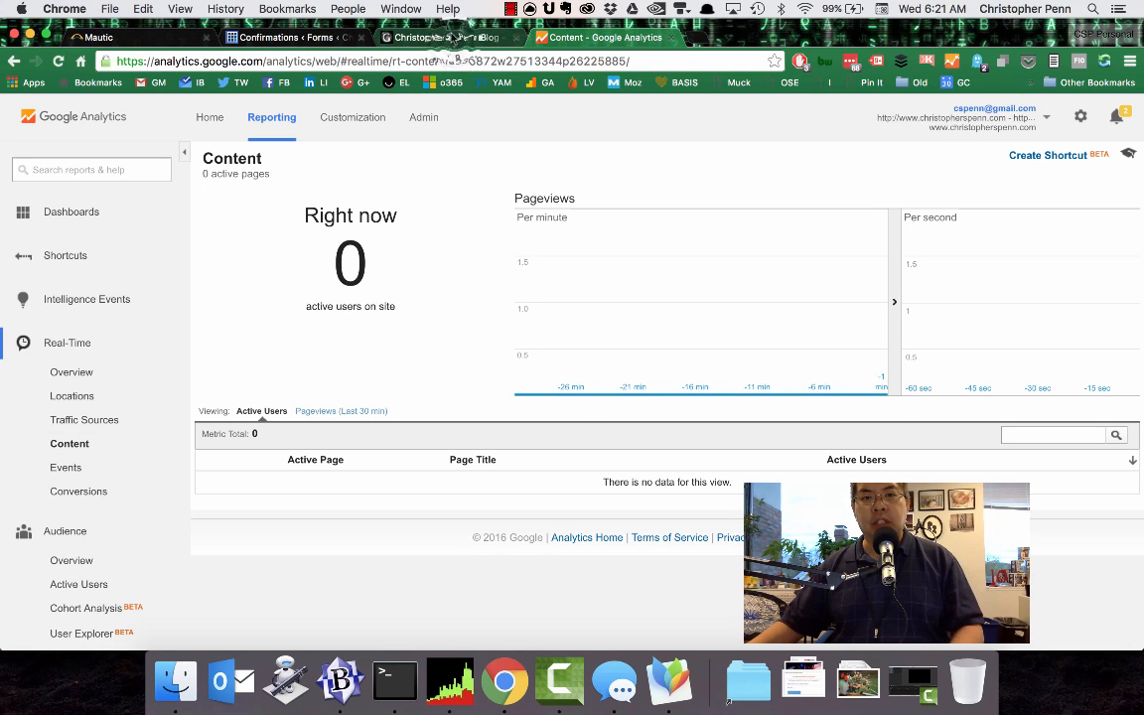
Return to the blog's home page and activate the email field of the Free Weekly Newsletter form.
{"action": "left_click", "coordinate": [453, 39]}
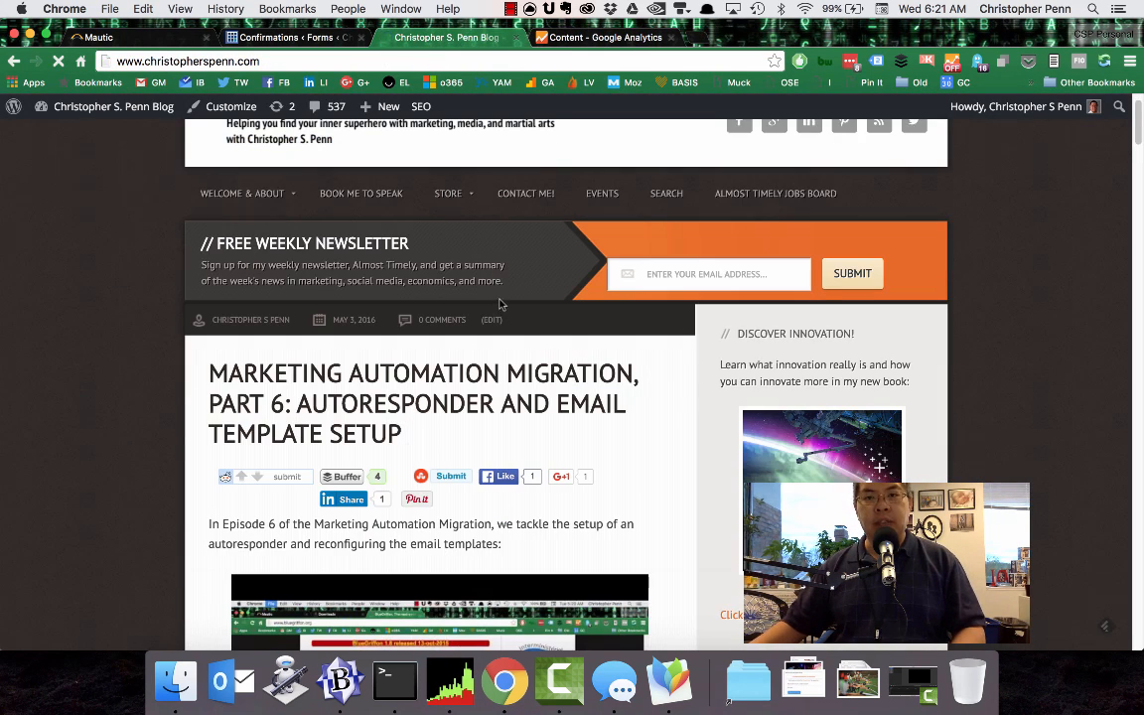
{"action": "left_click", "coordinate": [676, 274]}
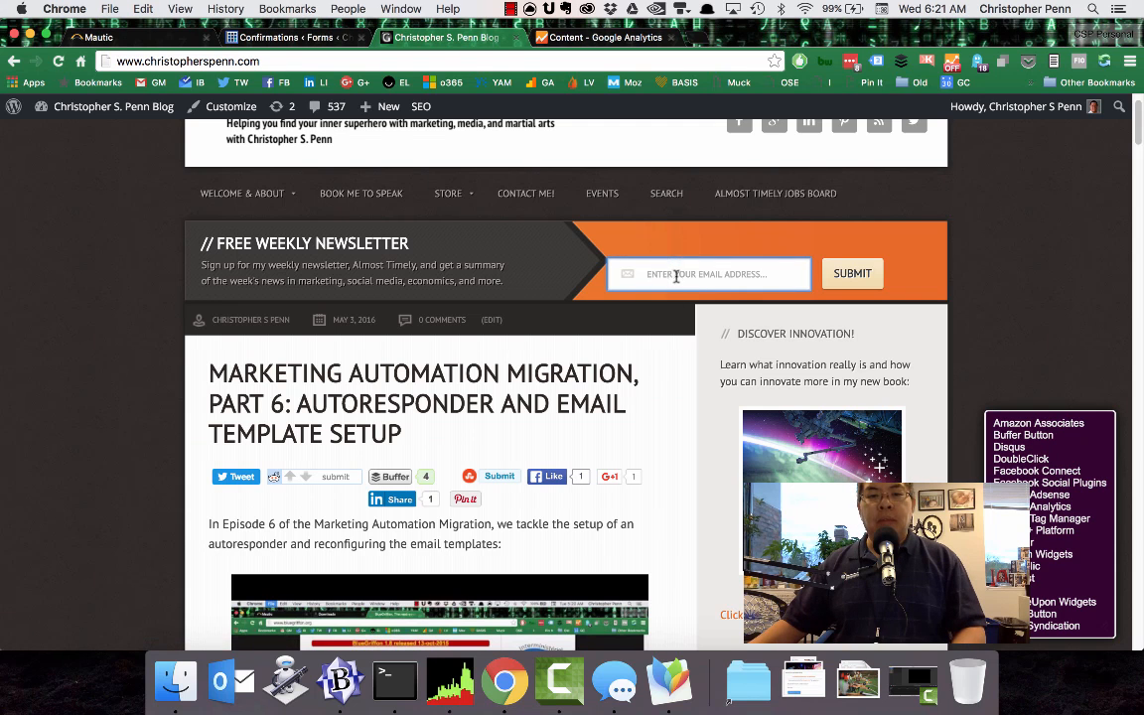
Switch to BBEdit and write a Gmail test address in the untitled document, with "+testing1" inserted before the @ sign.
{"action": "left_click", "coordinate": [347, 692]}
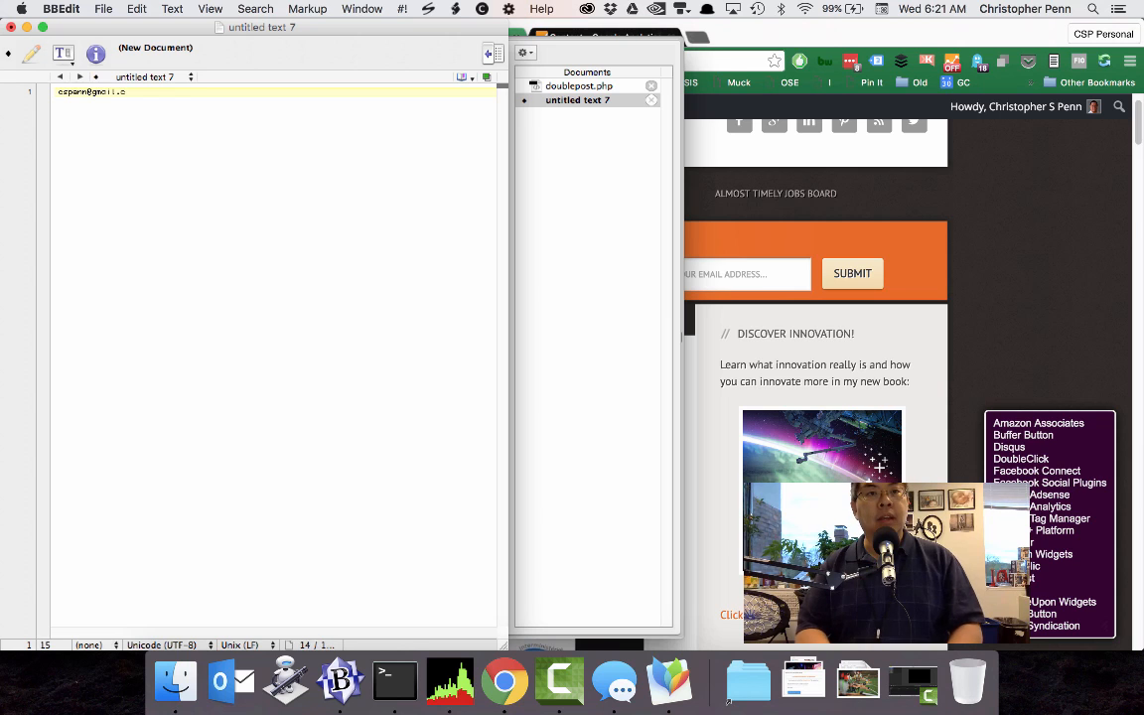
{"action": "left_click", "coordinate": [189, 277]}
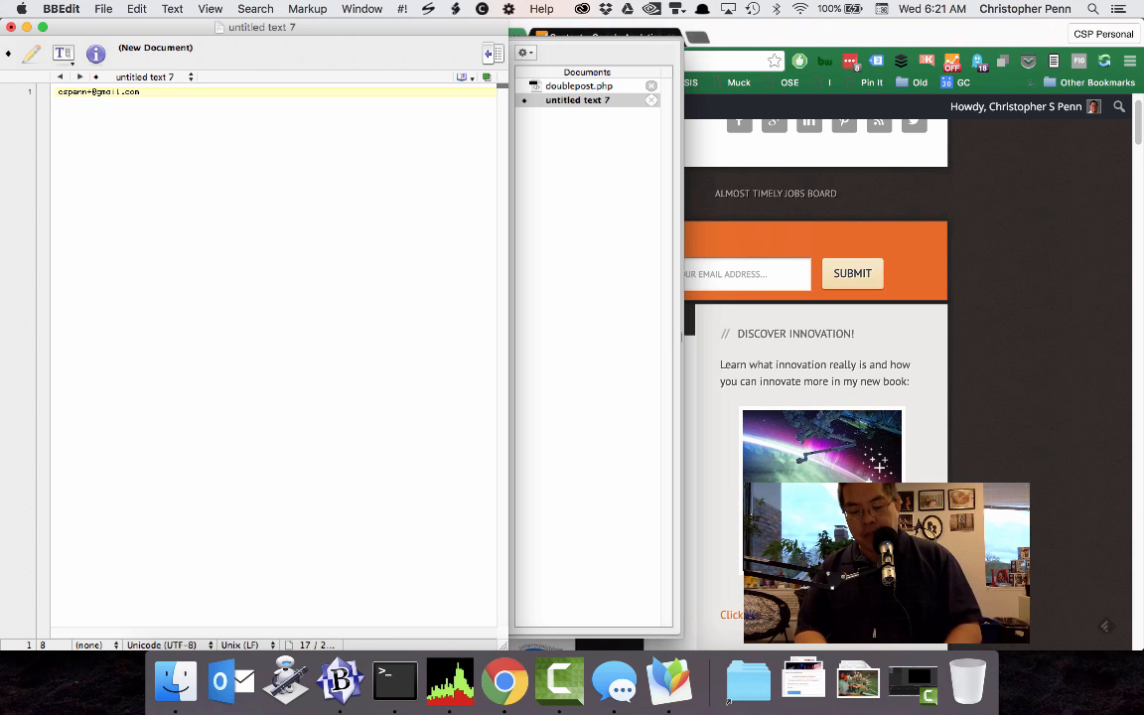
{"action": "type", "text": "sting1"}
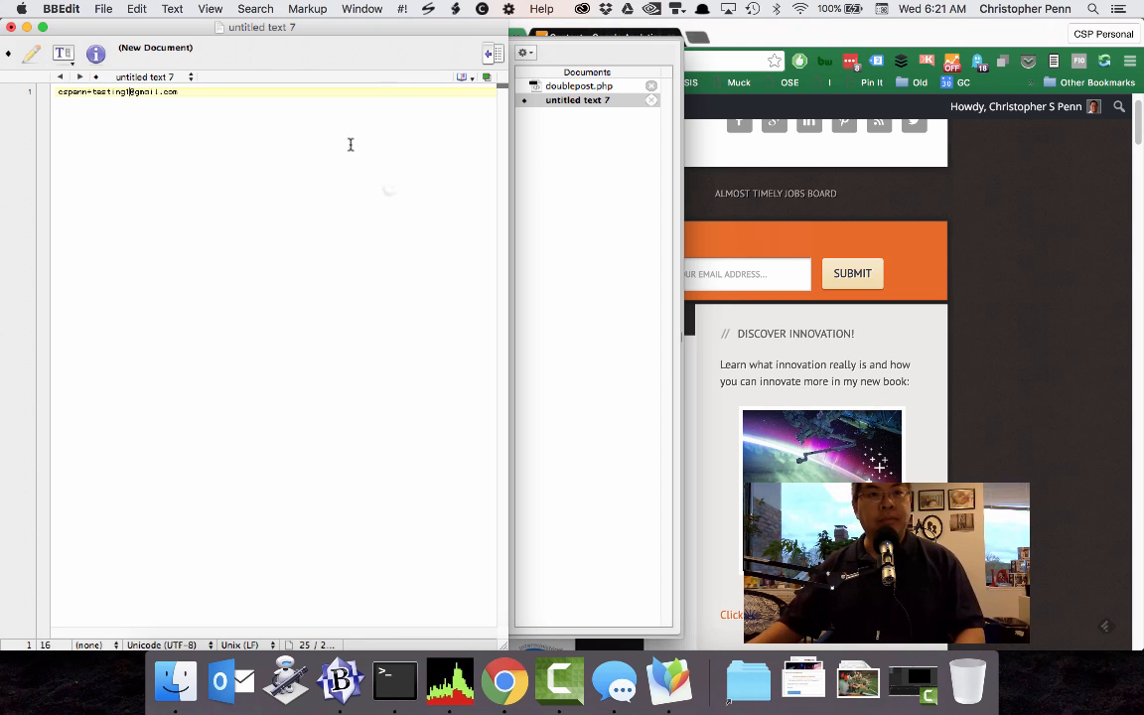
{"action": "key", "text": "super+a"}
{"action": "key", "text": "super+c"}
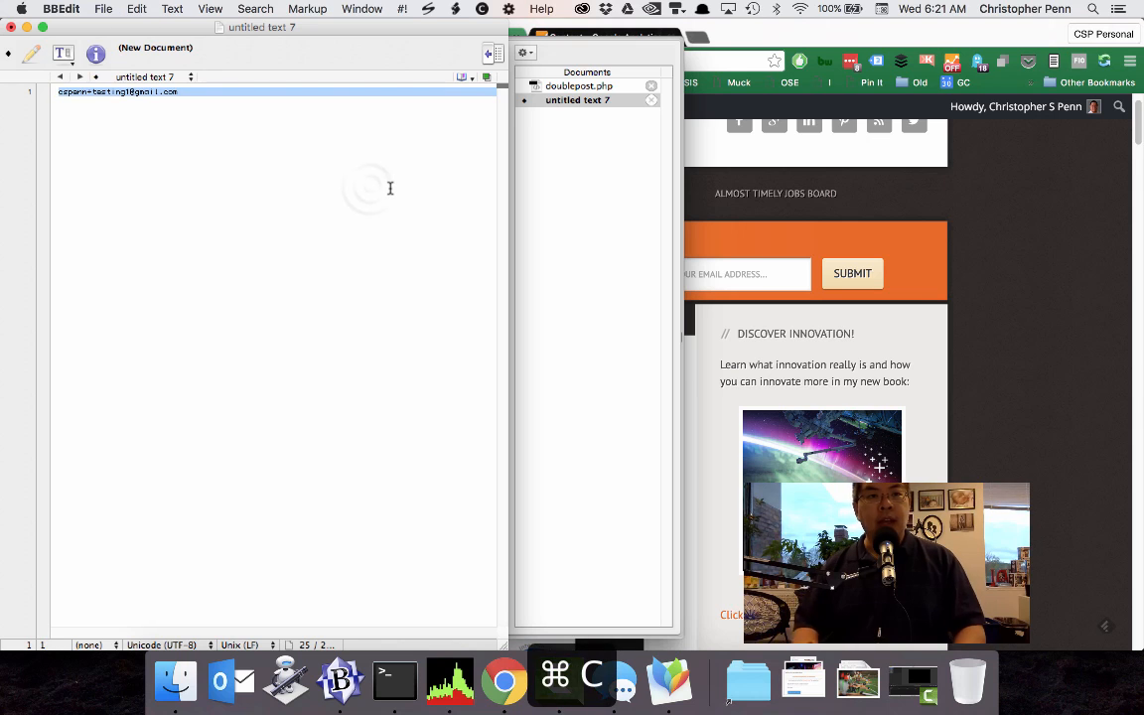
{"action": "left_click", "coordinate": [370, 187]}
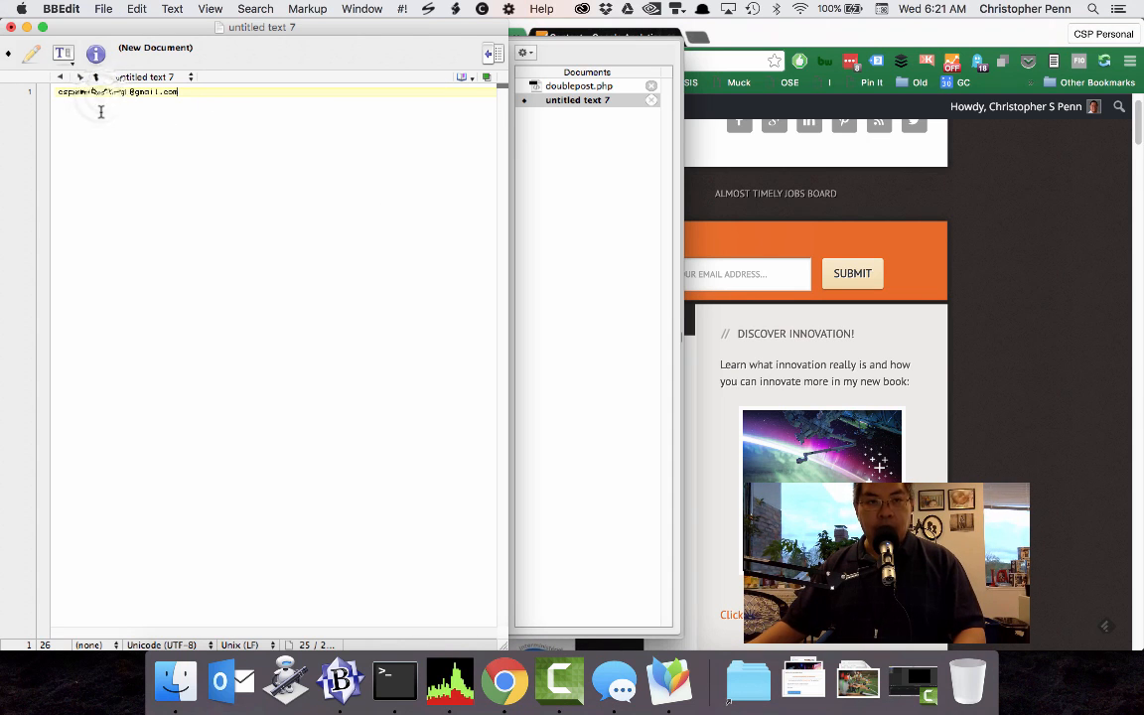
{"action": "key", "text": "alt+shift+Left"}
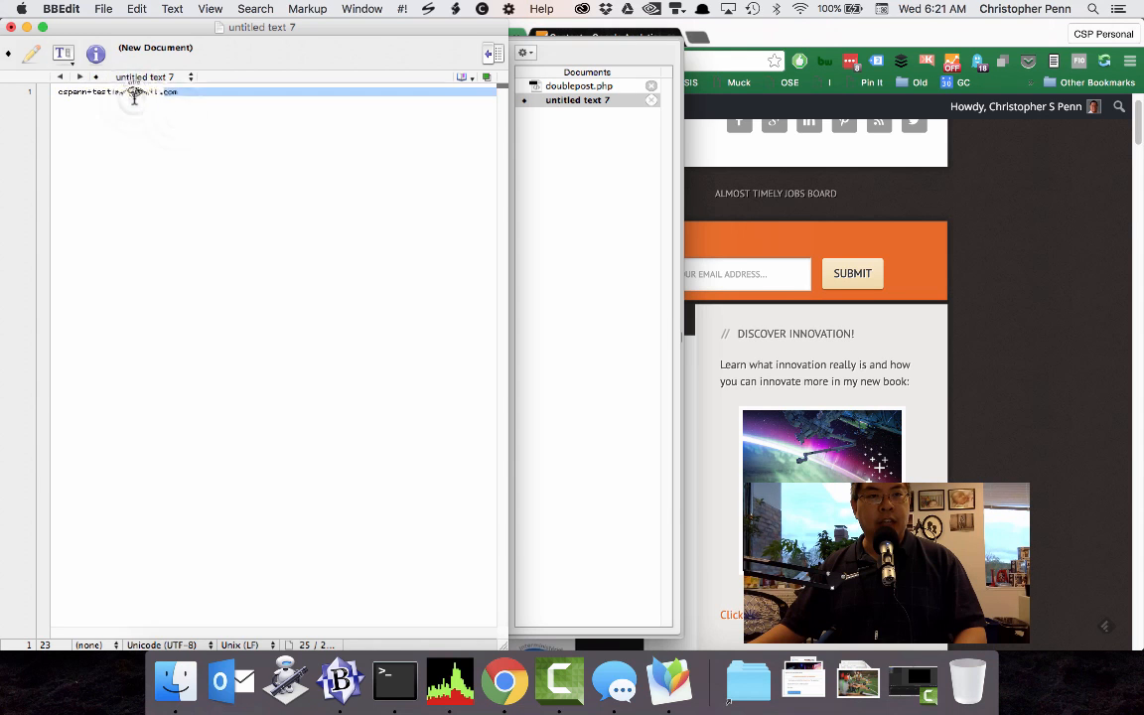
Copy the test address and paste it on new lines below, making nine identical lines in all.
{"action": "key", "text": "super+a"}
{"action": "key", "text": "super+c"}
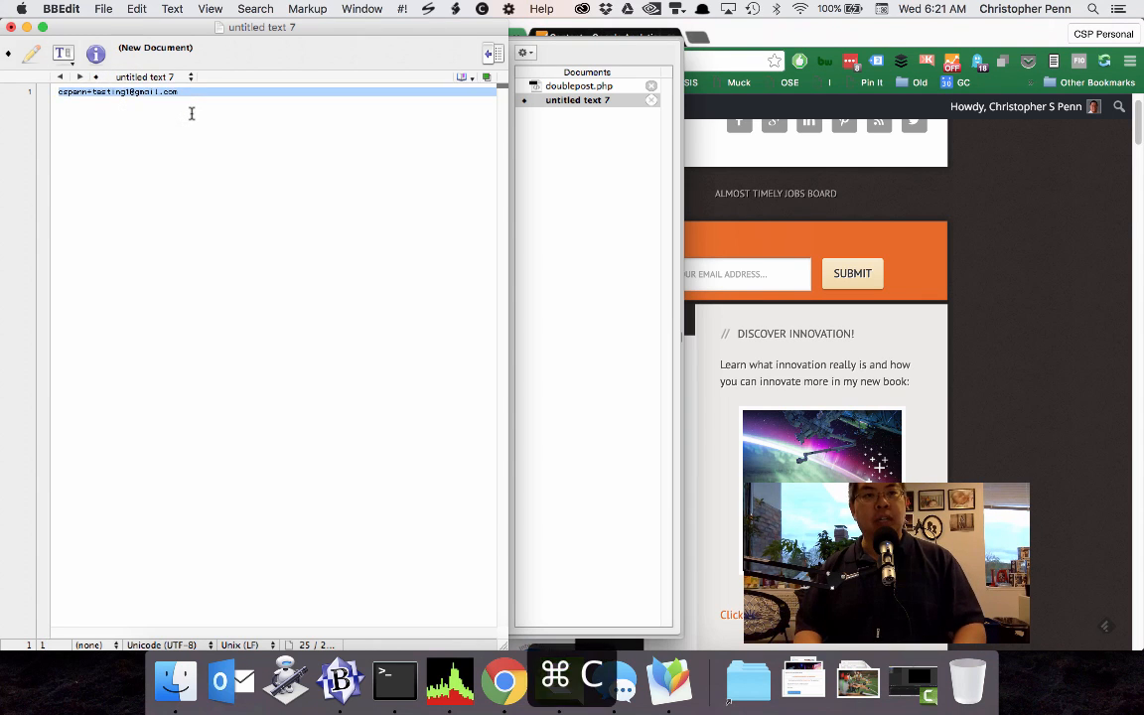
{"action": "key", "text": "Right"}
{"action": "key", "text": "Return"}
{"action": "key", "text": "super+v"}
{"action": "key", "text": "Return"}
{"action": "key", "text": "super+v"}
{"action": "key", "text": "Return"}
{"action": "key", "text": "super+v"}
{"action": "key", "text": "Return"}
{"action": "key", "text": "super+v"}
{"action": "key", "text": "Return"}
{"action": "key", "text": "super+v"}
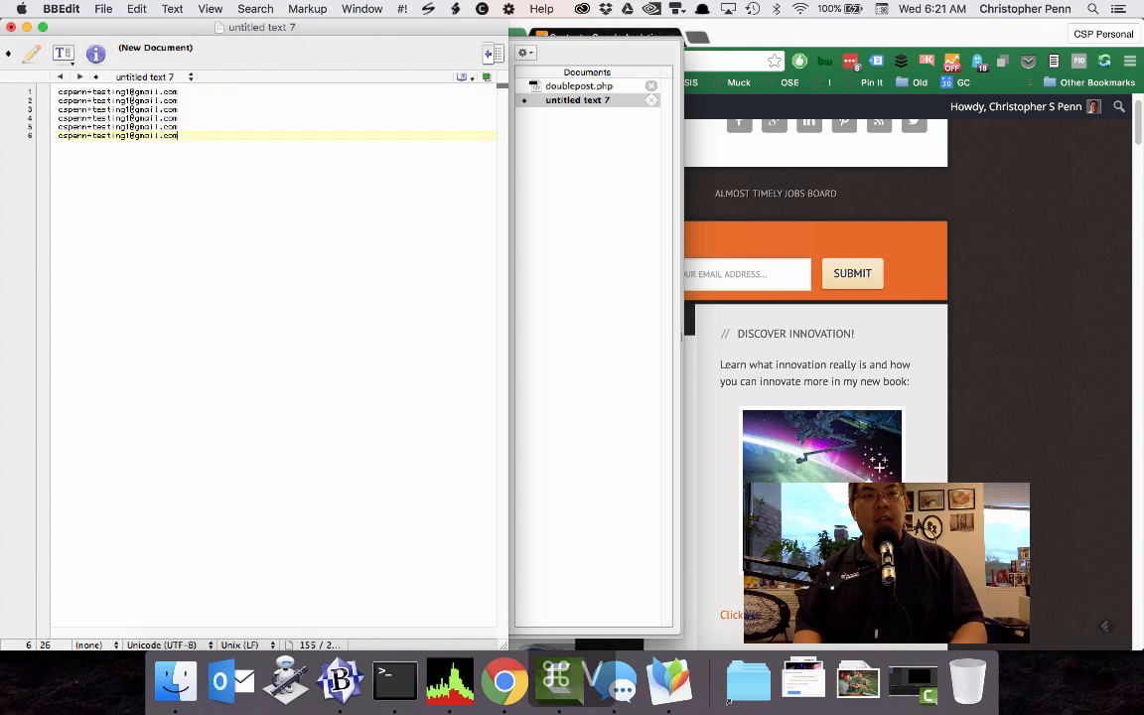
{"action": "key", "text": "Return"}
{"action": "key", "text": "super+v"}
{"action": "key", "text": "Return"}
{"action": "key", "text": "super+v"}
{"action": "key", "text": "Return"}
{"action": "key", "text": "super+v"}
Renumber the nine identical test addresses in sequence, from +testing1 on the first line to +testing9 on the last.
{"action": "left_click", "coordinate": [129, 100]}
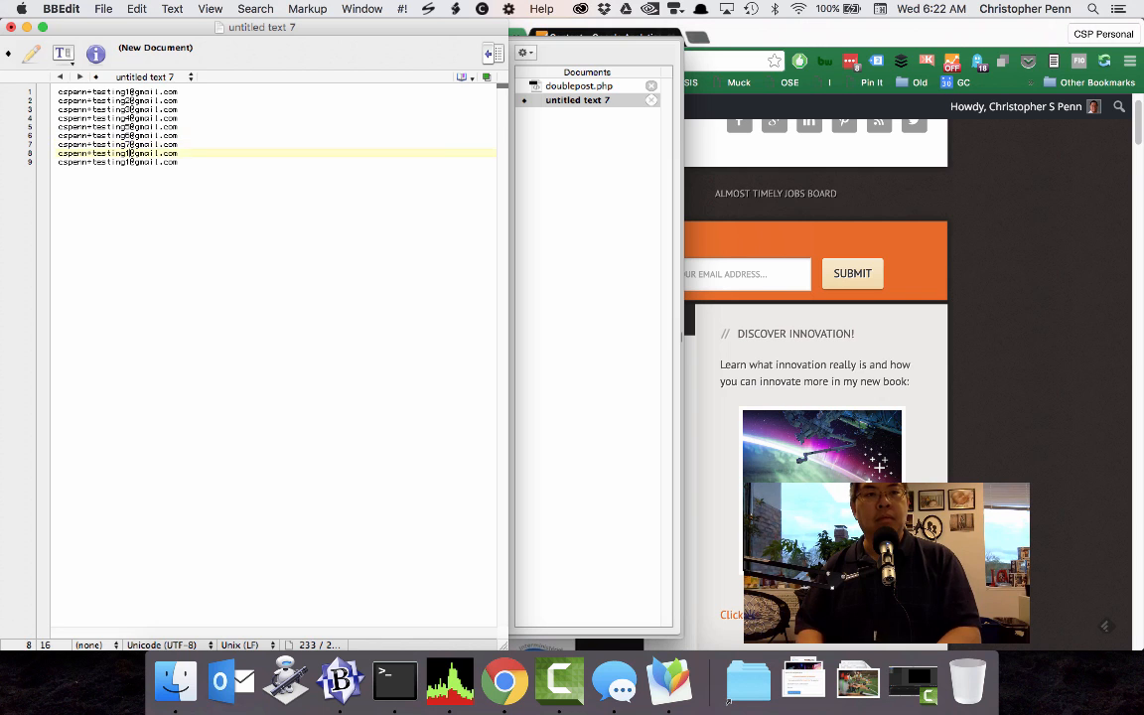
{"action": "key", "text": "Down"}
{"action": "key", "text": "super+s"}
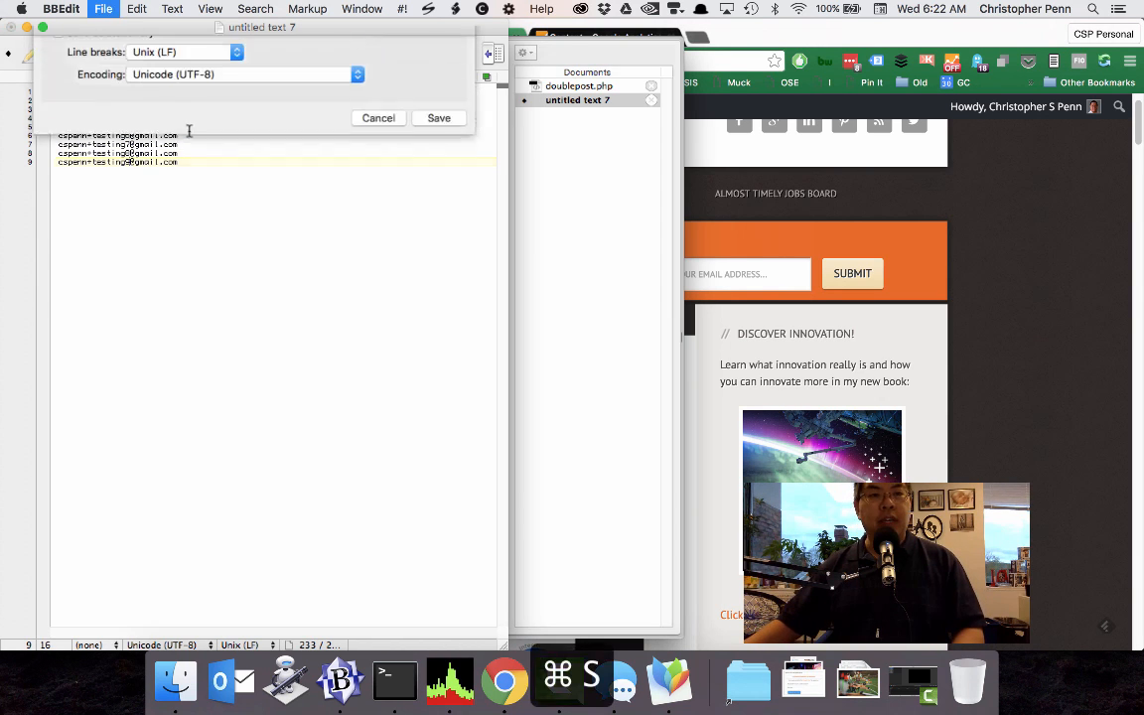
Insert the header line "email" above the test addresses and save the document to the Desktop as testlist.csv.
{"action": "left_click", "coordinate": [198, 94]}
{"action": "key", "text": "Up"}
{"action": "key", "text": "Return"}
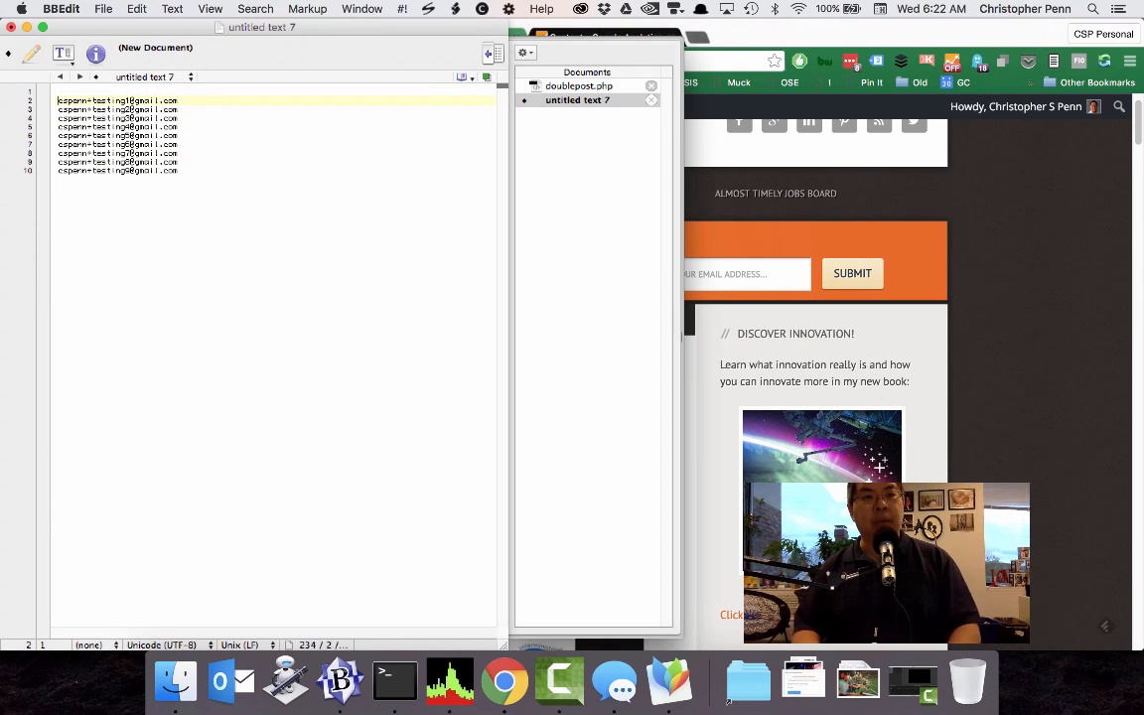
{"action": "type", "text": "email"}
{"action": "key", "text": "super+s"}
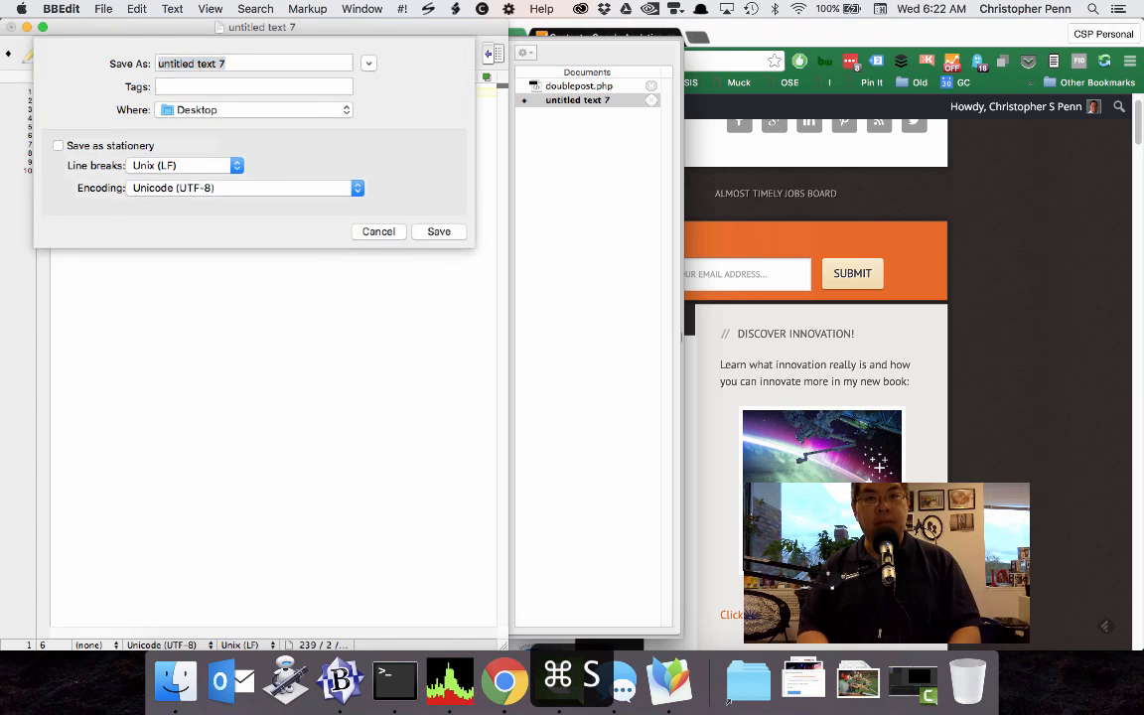
{"action": "type", "text": "testlist.csv"}
{"action": "key", "text": "Return"}
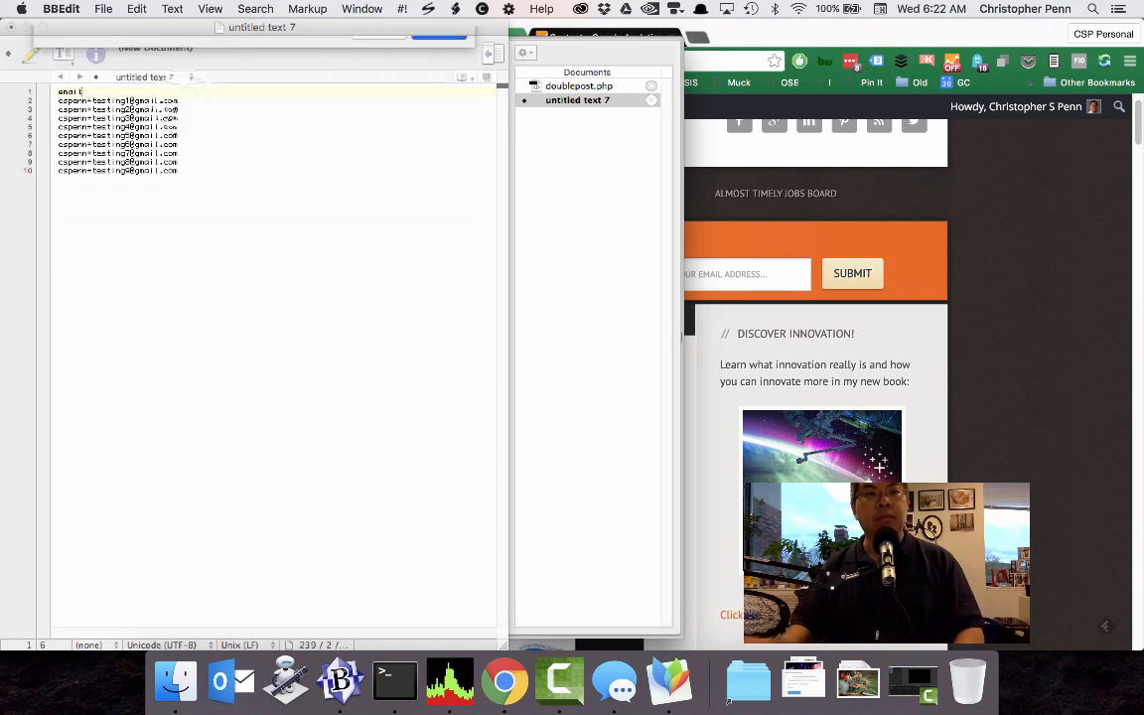
Copy the first test address from testlist.csv and submit it through the blog's Free Weekly Newsletter form in Chrome.
{"action": "left_click", "coordinate": [186, 100]}
{"action": "left_click_drag", "start_coordinate": [187, 101], "coordinate": [52, 98]}
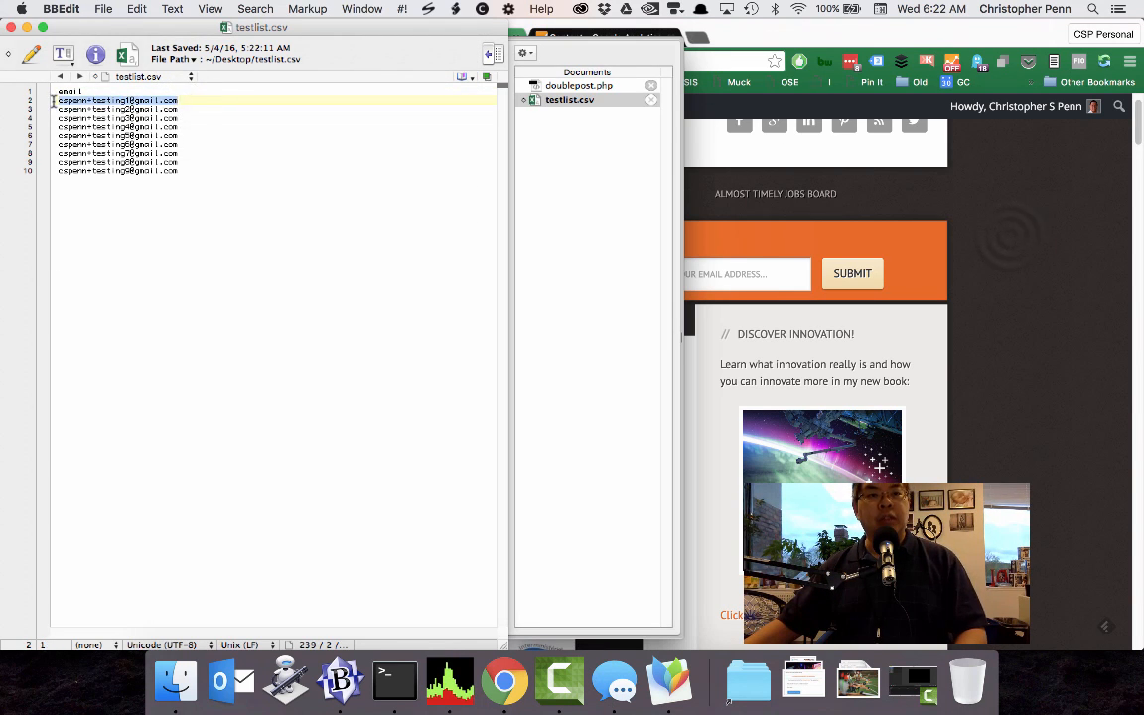
{"action": "key", "text": "super+c"}
{"action": "left_click", "coordinate": [691, 273]}
{"action": "key", "text": "super+v"}
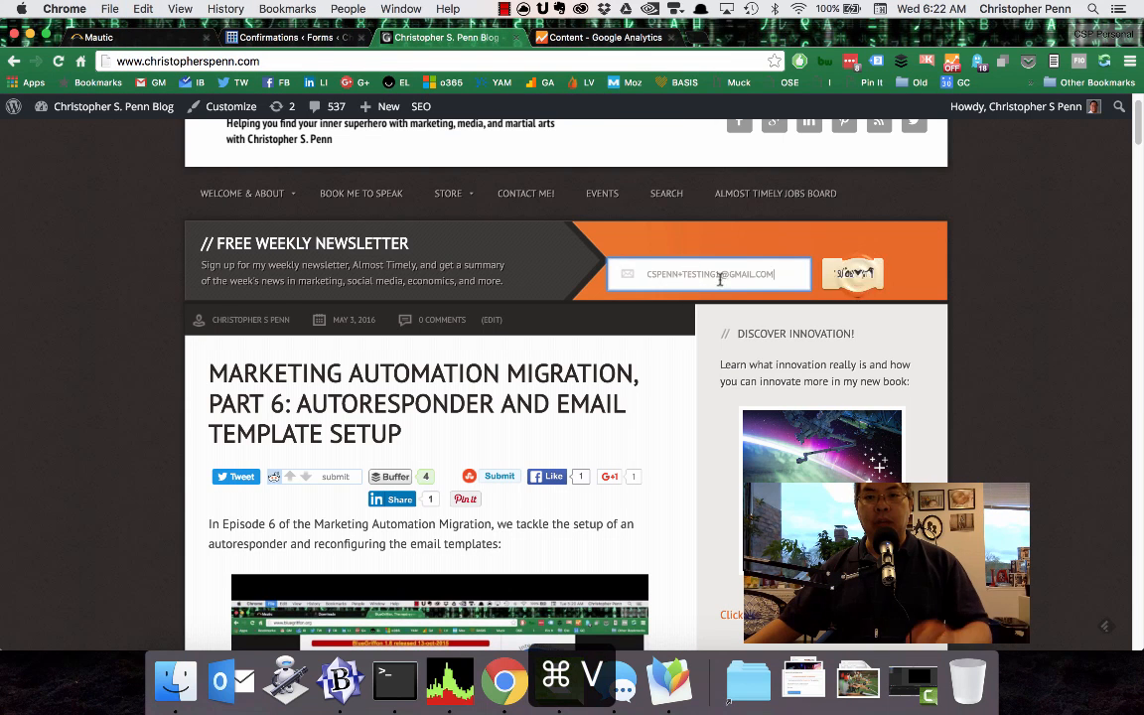
{"action": "left_click", "coordinate": [855, 275]}
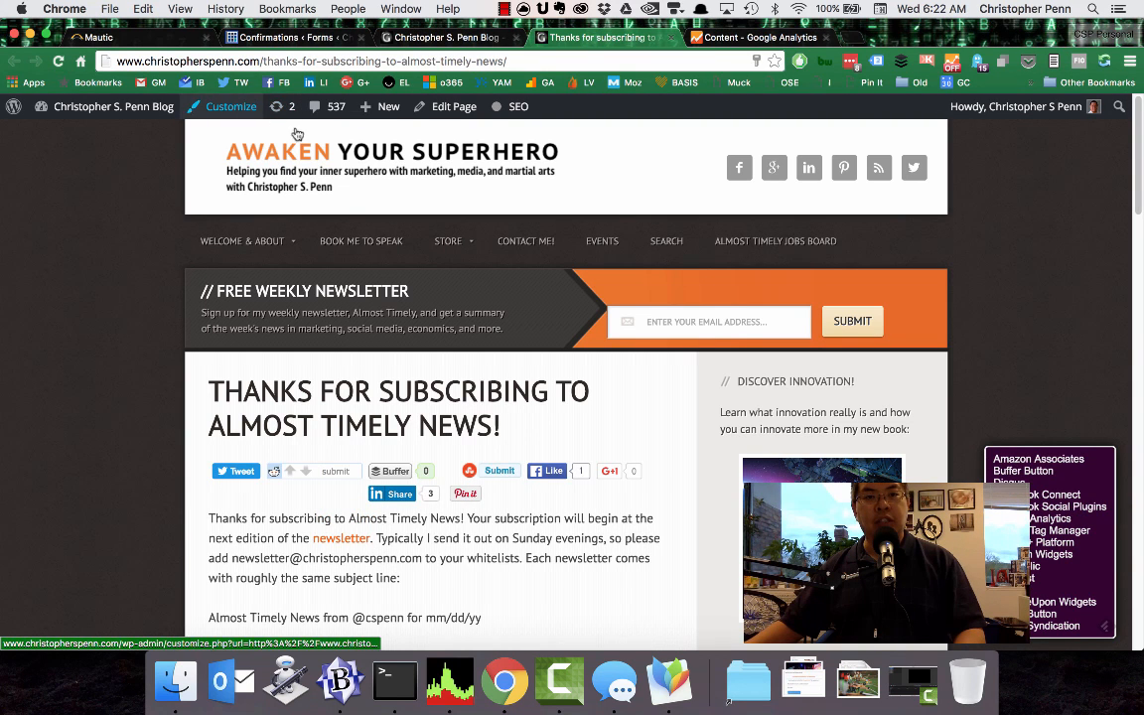
Return to the WordPress form settings and reopen the Mautic confirmation from the newsletter form's list of confirmations.
{"action": "left_click", "coordinate": [288, 37]}
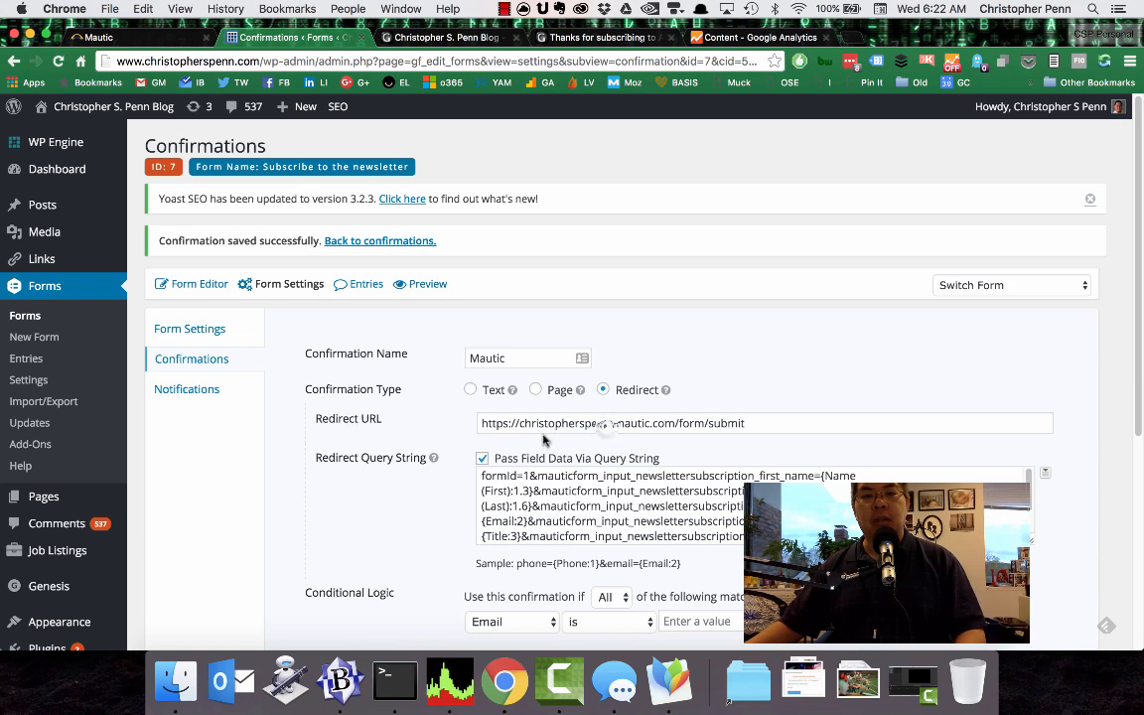
{"action": "left_click", "coordinate": [592, 423]}
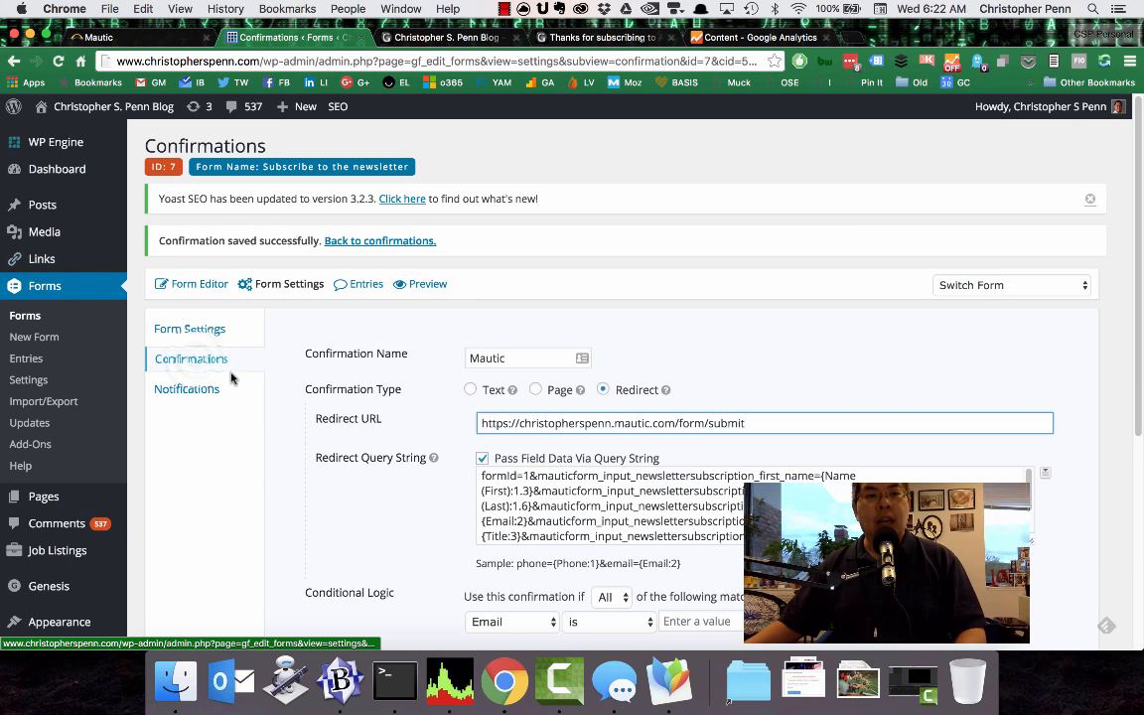
{"action": "left_click", "coordinate": [197, 362]}
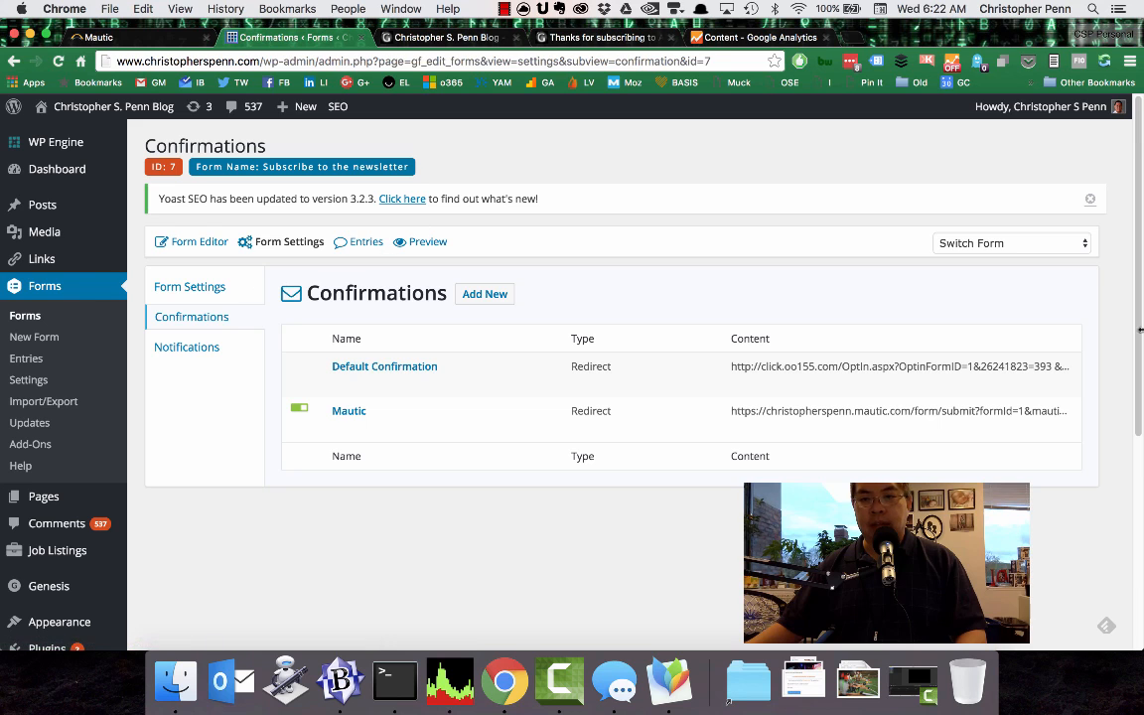
{"action": "mouse_move", "coordinate": [905, 418]}
{"action": "left_click", "coordinate": [338, 427]}
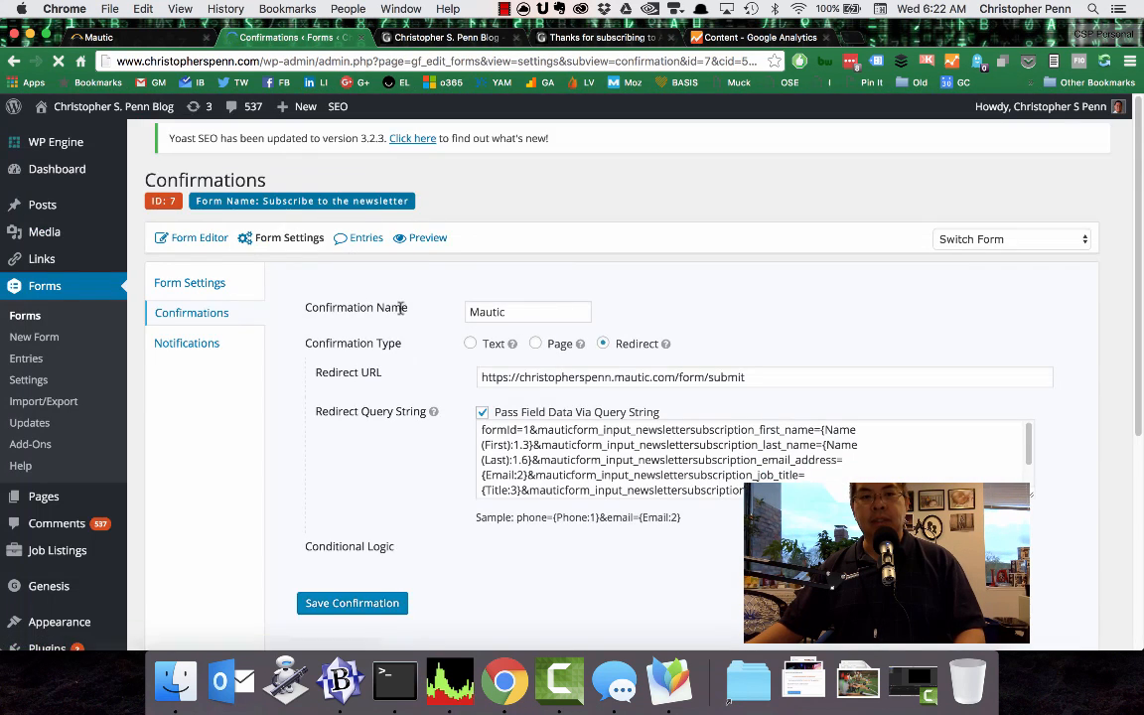
Set the Mautic confirmation's conditional logic to Email contains "@" and save the confirmation.
{"action": "scroll", "coordinate": [407, 376], "scroll_direction": "down", "scroll_amount": 2}
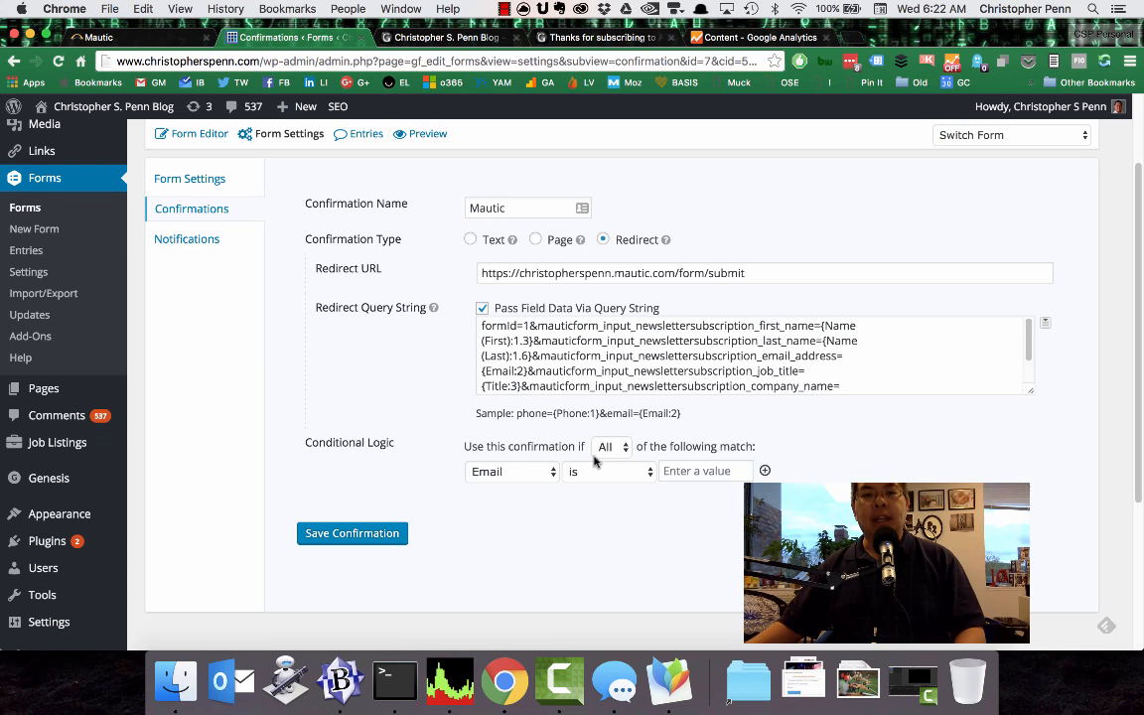
{"action": "left_click_drag", "start_coordinate": [308, 442], "coordinate": [740, 474]}
{"action": "left_click", "coordinate": [554, 528]}
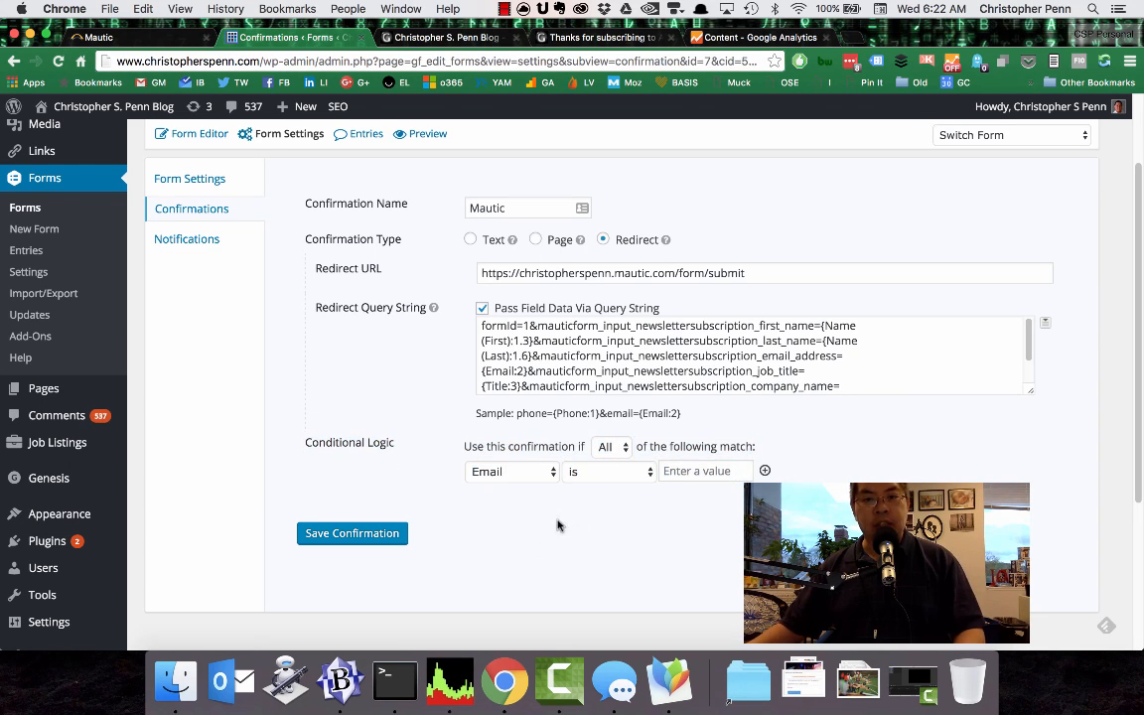
{"action": "left_click", "coordinate": [587, 474]}
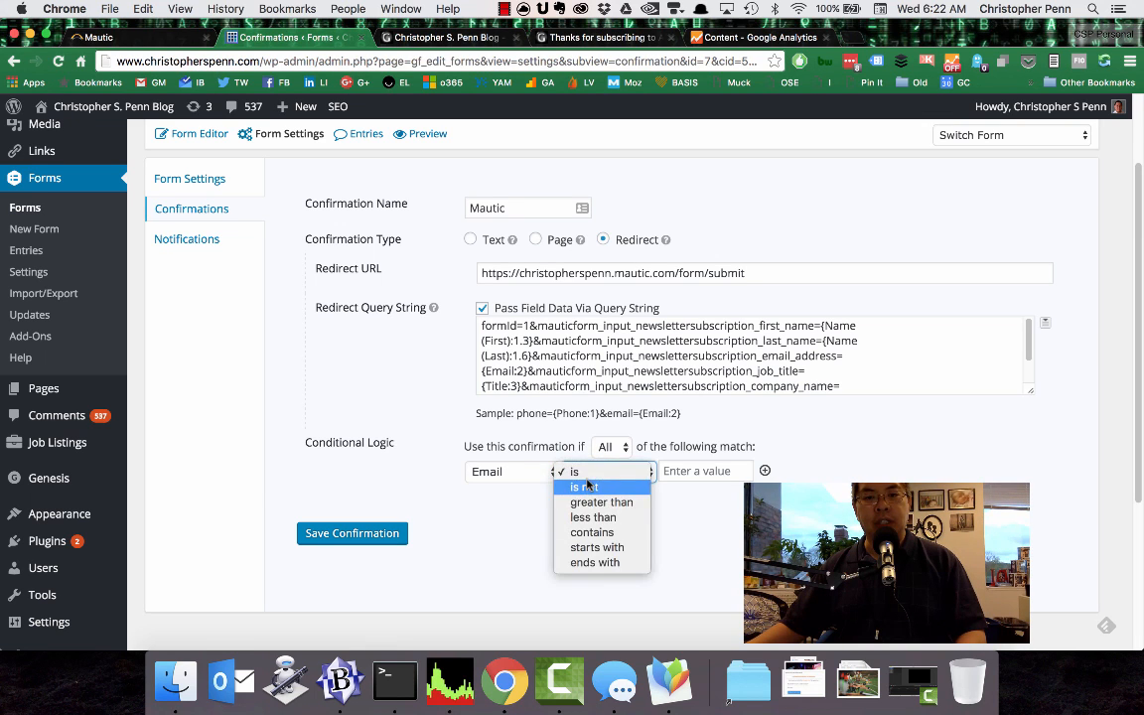
{"action": "left_click", "coordinate": [621, 536]}
{"action": "left_click", "coordinate": [670, 472]}
{"action": "type", "text": "@"}
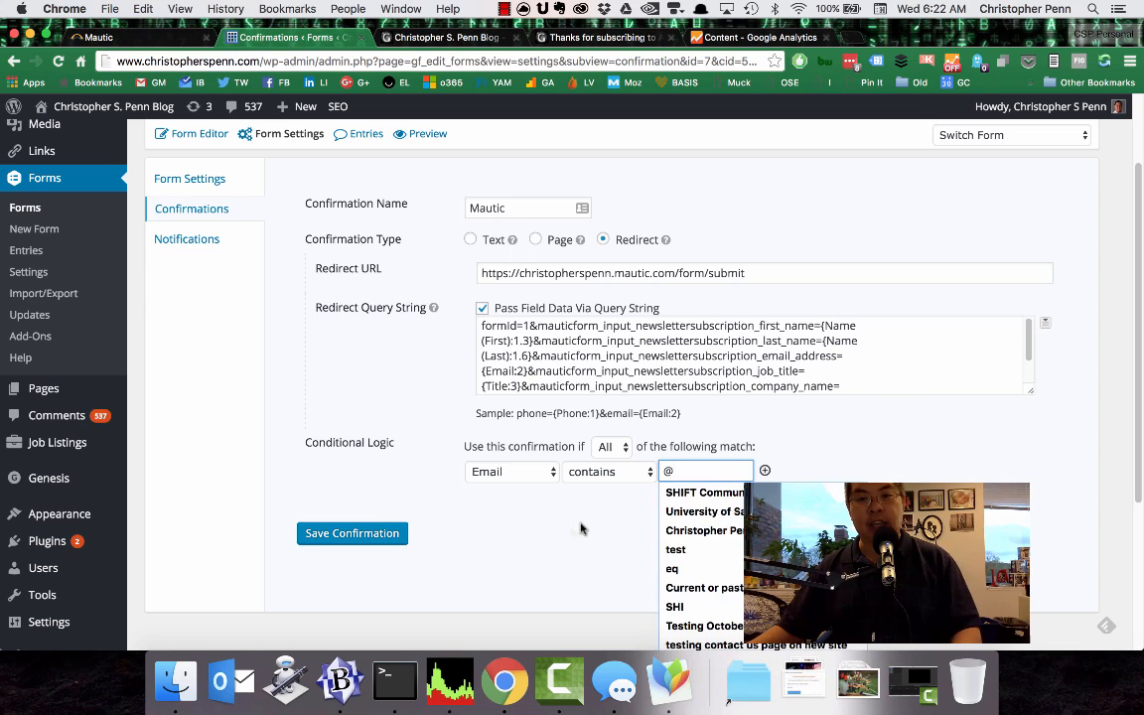
{"action": "left_click", "coordinate": [581, 528]}
{"action": "left_click", "coordinate": [379, 532]}
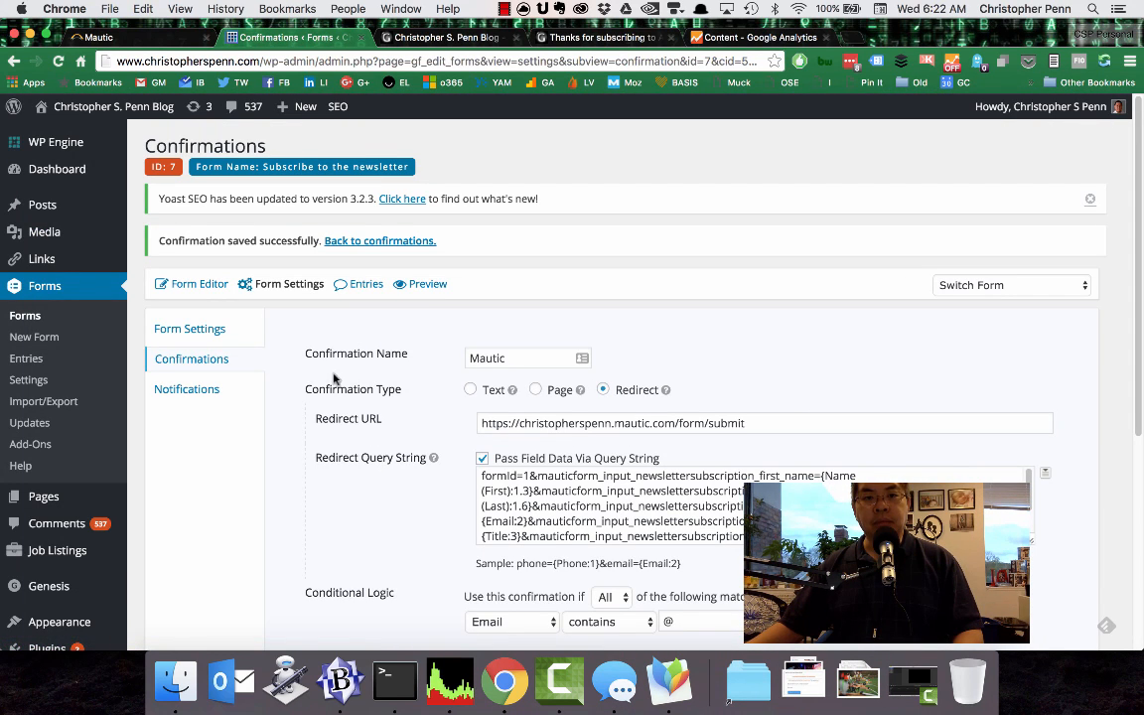
Open the preview of the newsletter form and autofill its name, email and company fields with the saved contact profile.
{"action": "left_click", "coordinate": [419, 285]}
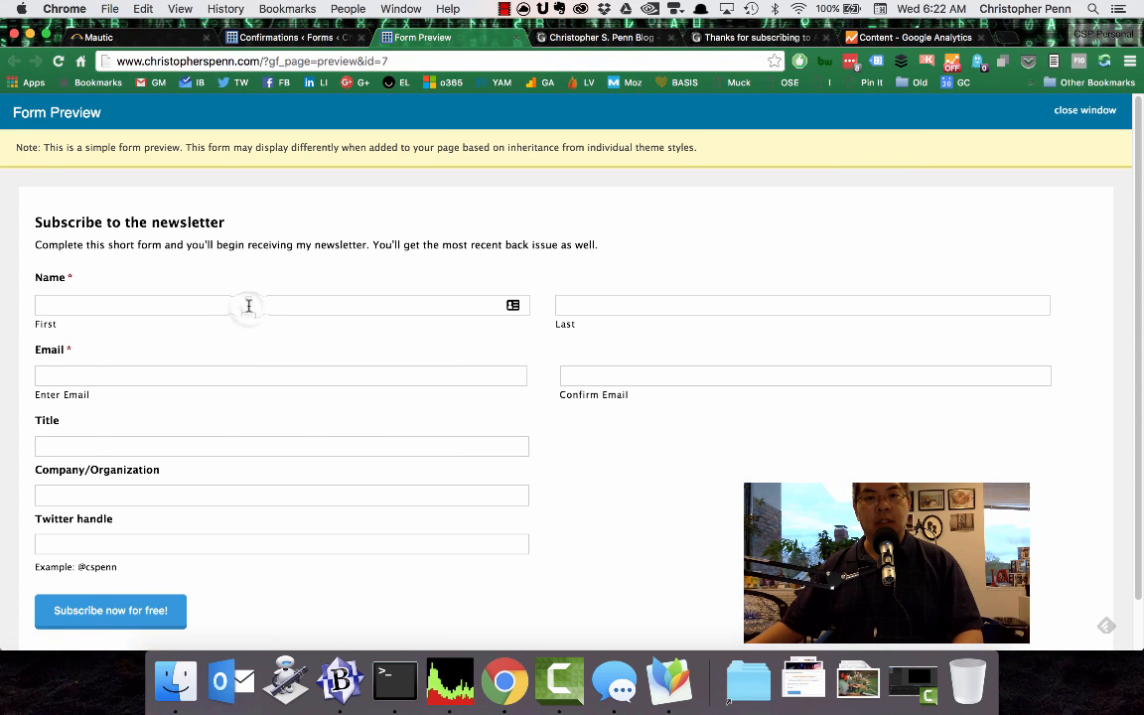
{"action": "left_click", "coordinate": [248, 306]}
{"action": "type", "text": "C"}
{"action": "key", "text": "Down"}
{"action": "key", "text": "Return"}
{"action": "key", "text": "Tab"}
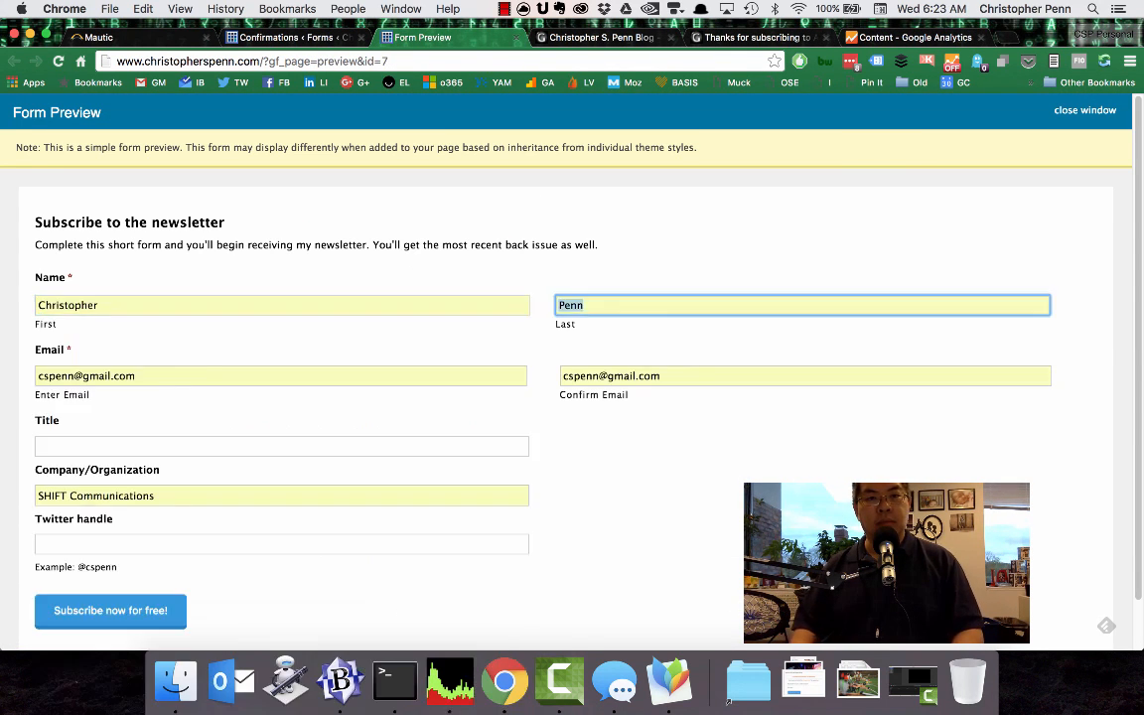
Replace both email fields with the copied +testing1 address, leave the Twitter handle blank, and submit the subscription form.
{"action": "triple_click", "coordinate": [169, 376]}
{"action": "key", "text": "super+v"}
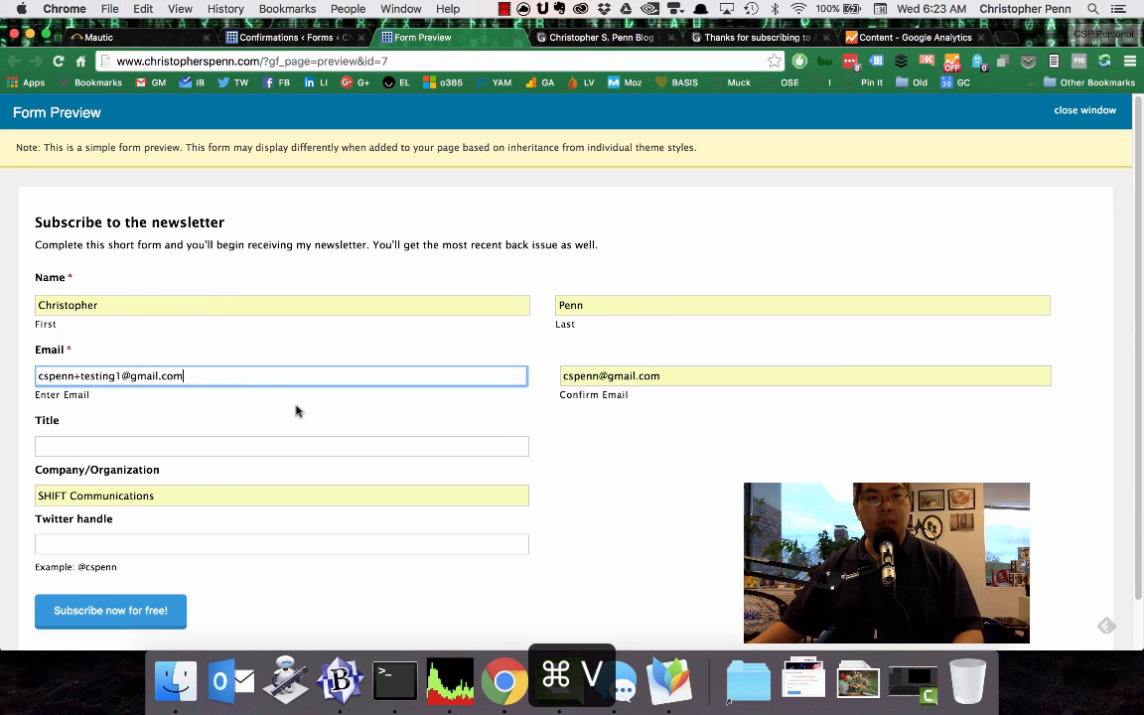
{"action": "key", "text": "Tab"}
{"action": "key", "text": "super+v"}
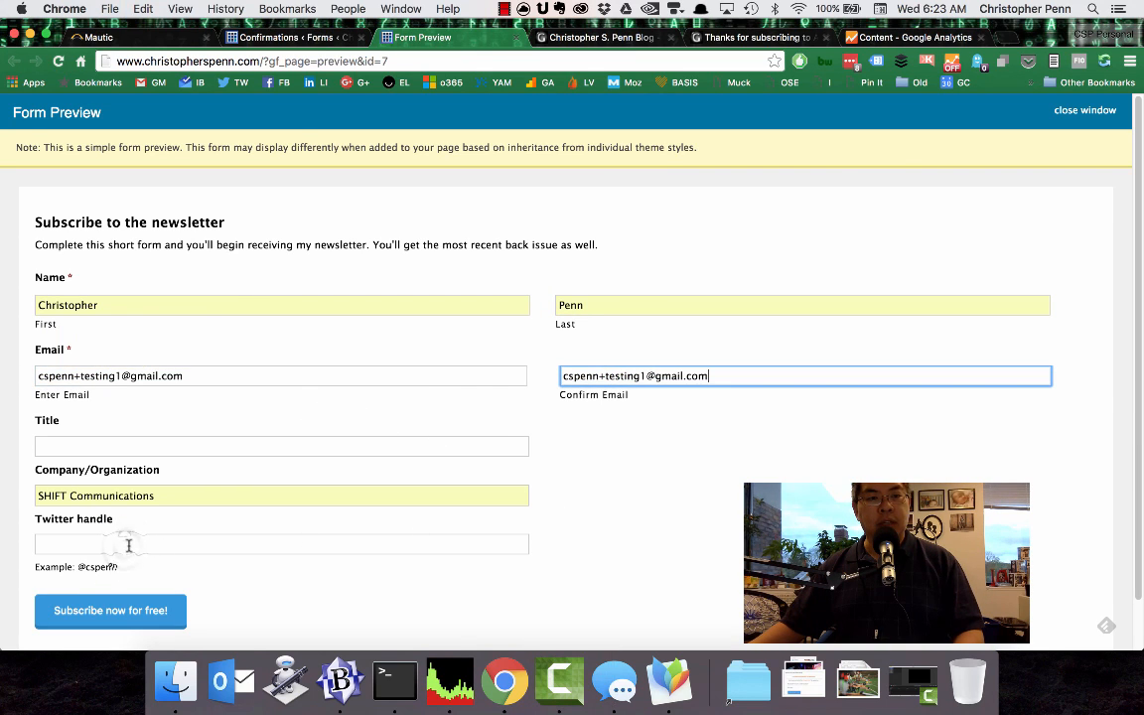
{"action": "left_click", "coordinate": [125, 545]}
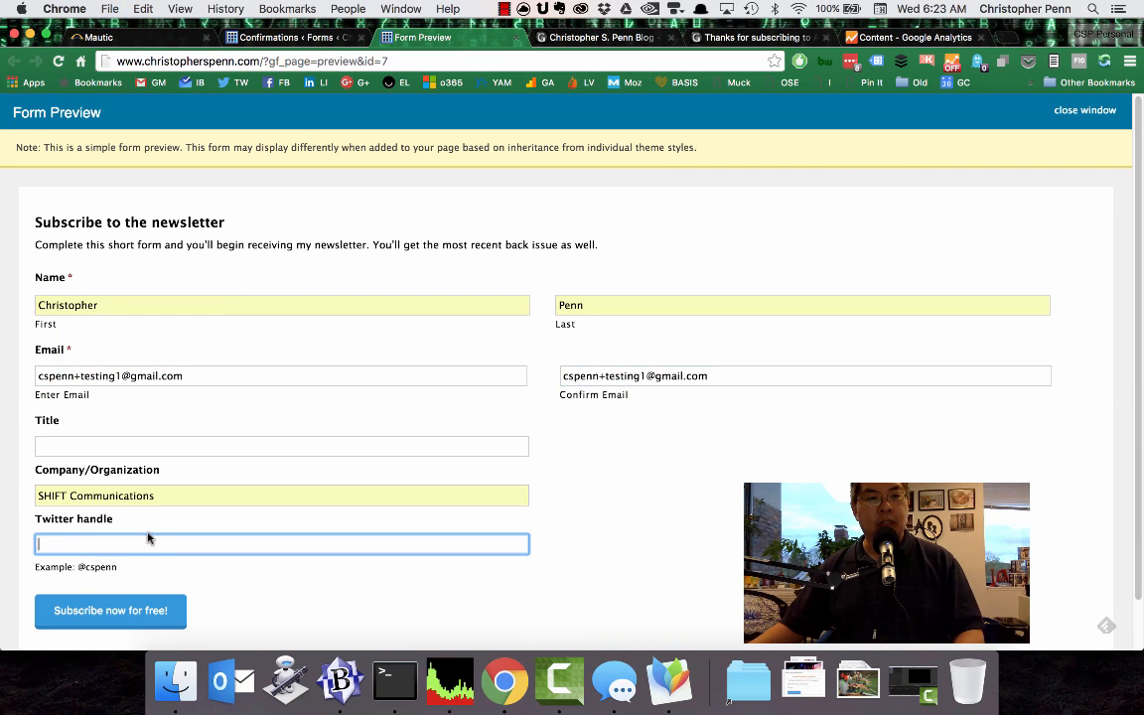
{"action": "left_click", "coordinate": [118, 613]}
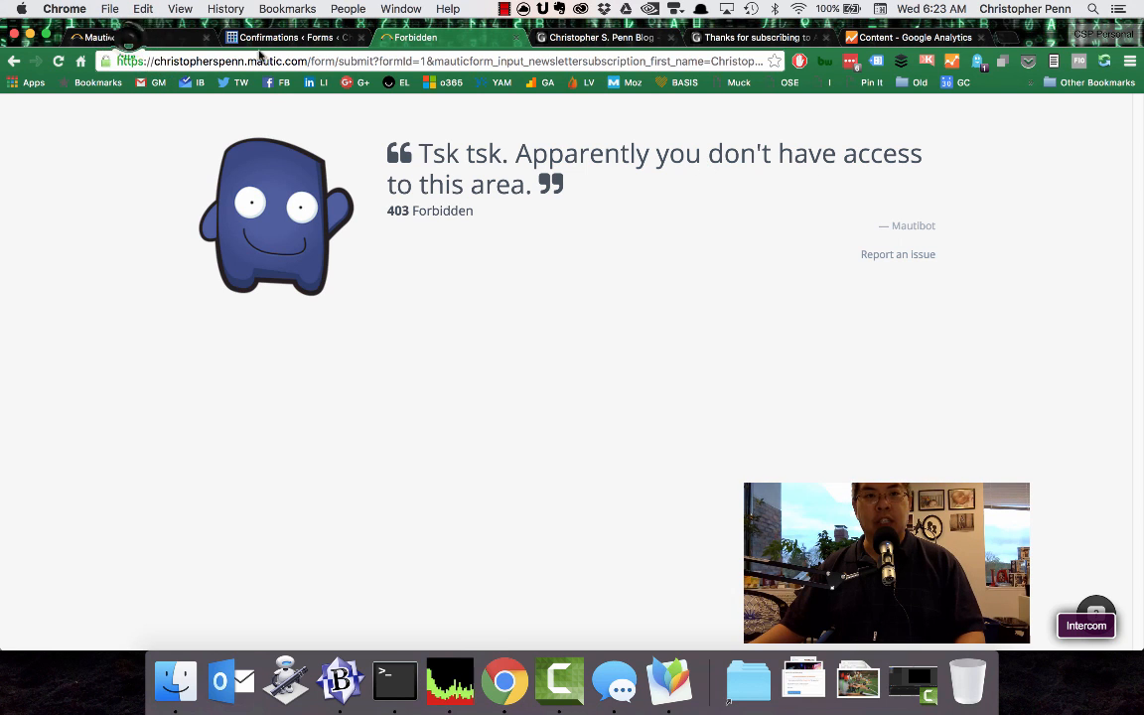
Switch to the Mautic site, open its API credentials, and start a new credential.
{"action": "left_click", "coordinate": [129, 40]}
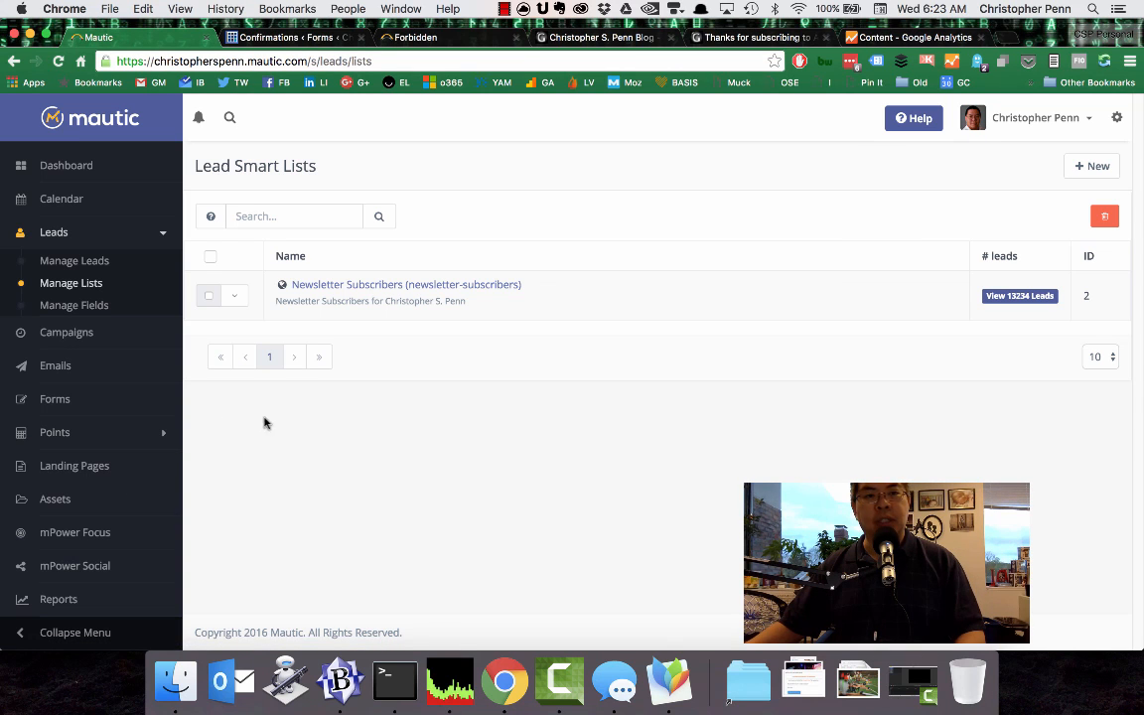
{"action": "left_click", "coordinate": [1117, 117]}
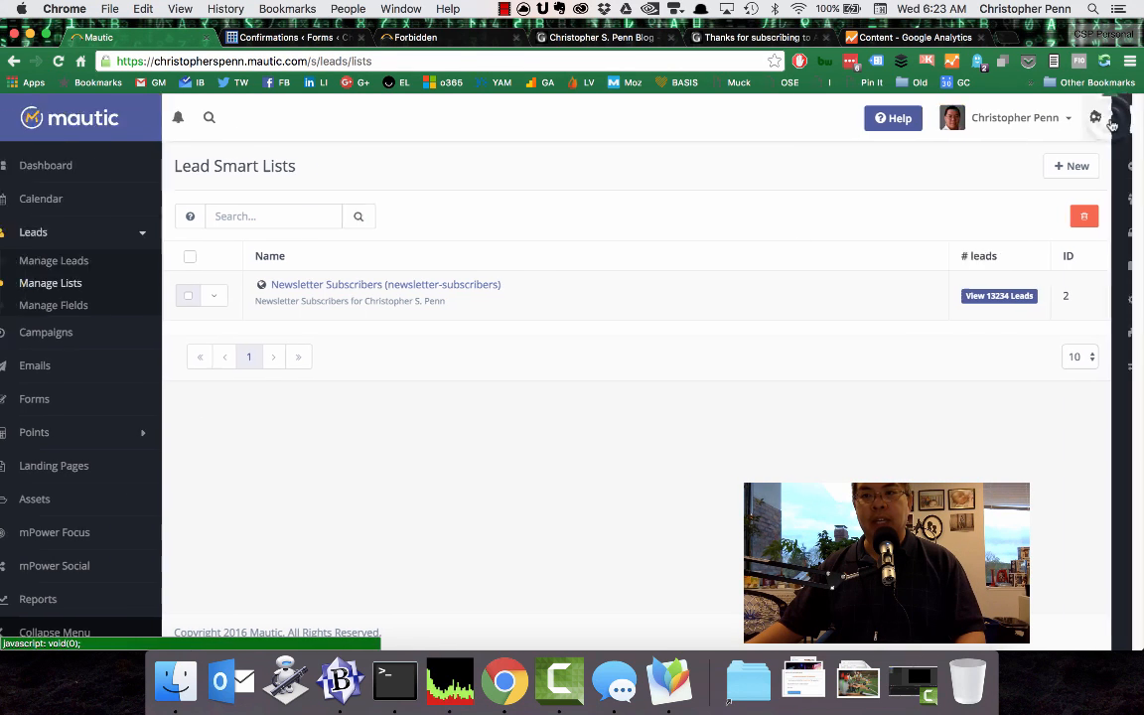
{"action": "left_click", "coordinate": [1003, 335]}
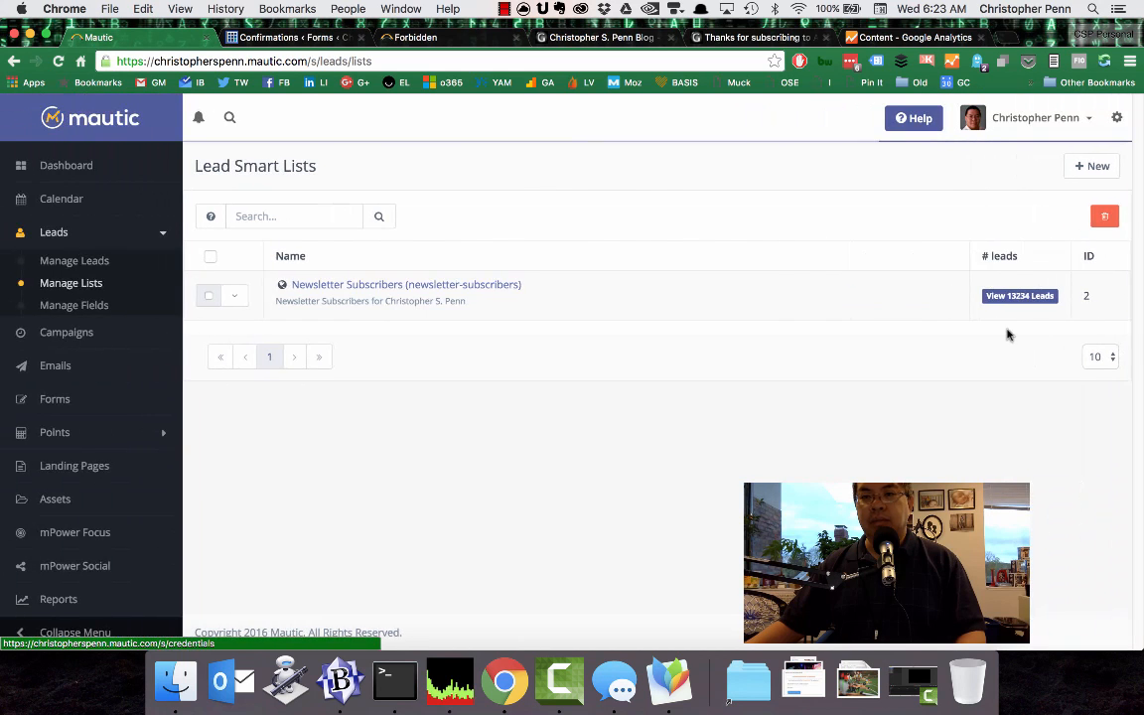
{"action": "left_click", "coordinate": [1092, 169]}
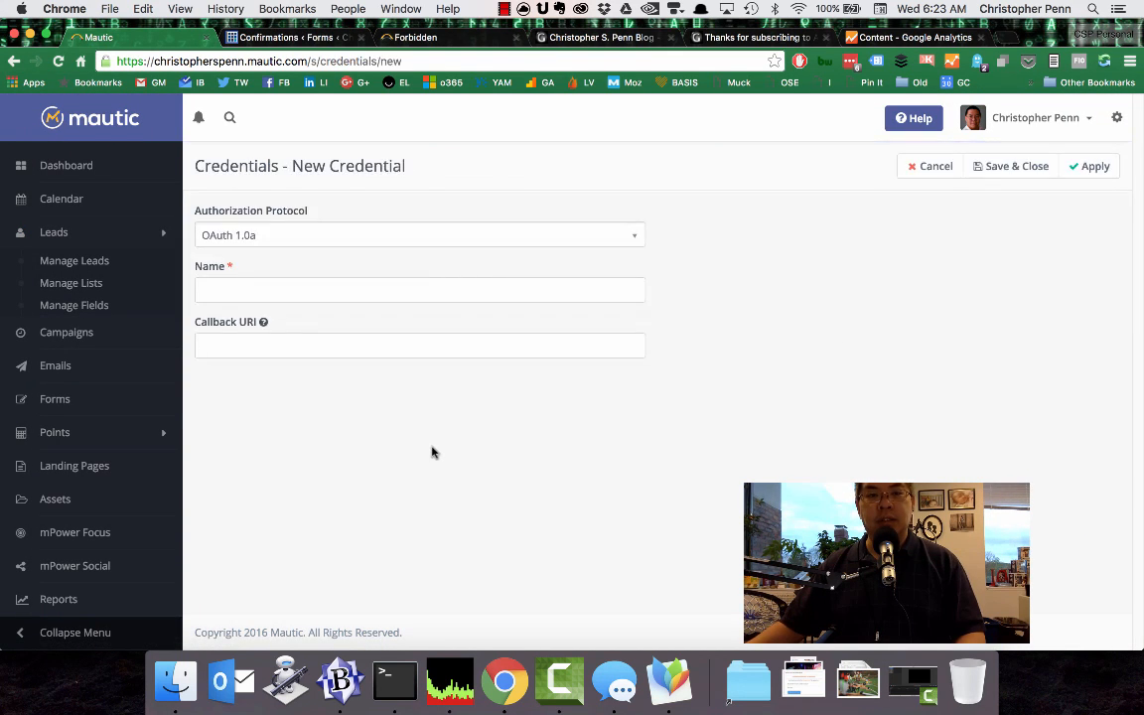
Set the new credential's authorization protocol to OAuth 2 and enter the owner's full name as its name.
{"action": "left_click", "coordinate": [437, 238]}
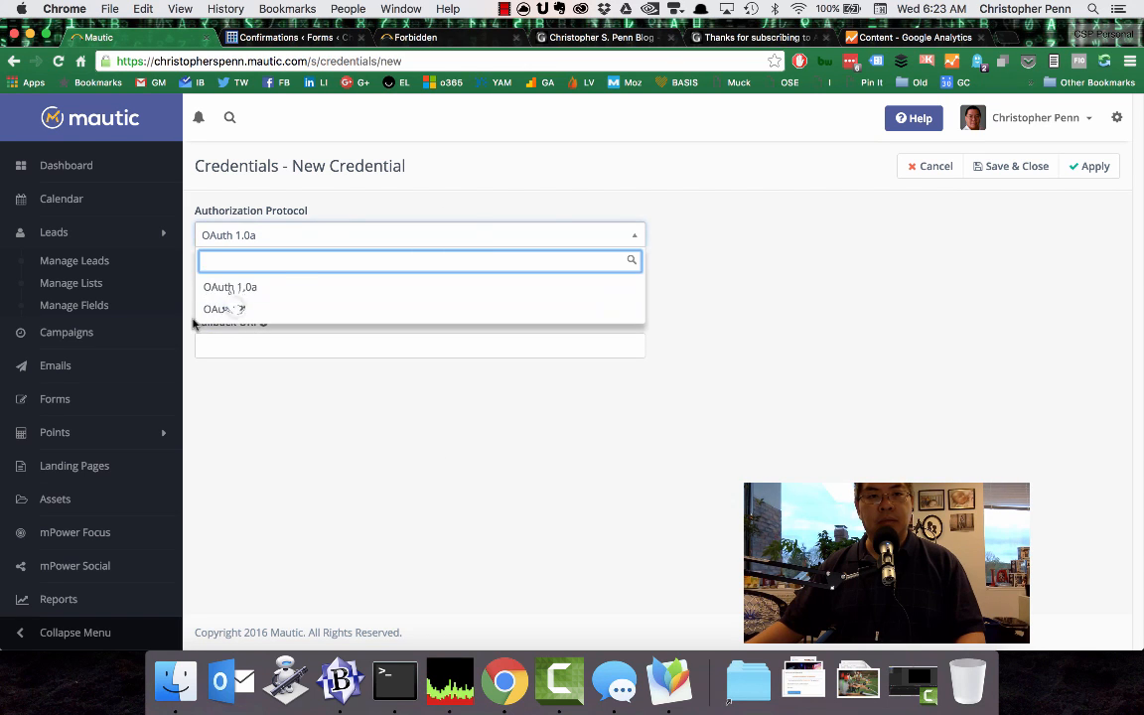
{"action": "left_click", "coordinate": [238, 310]}
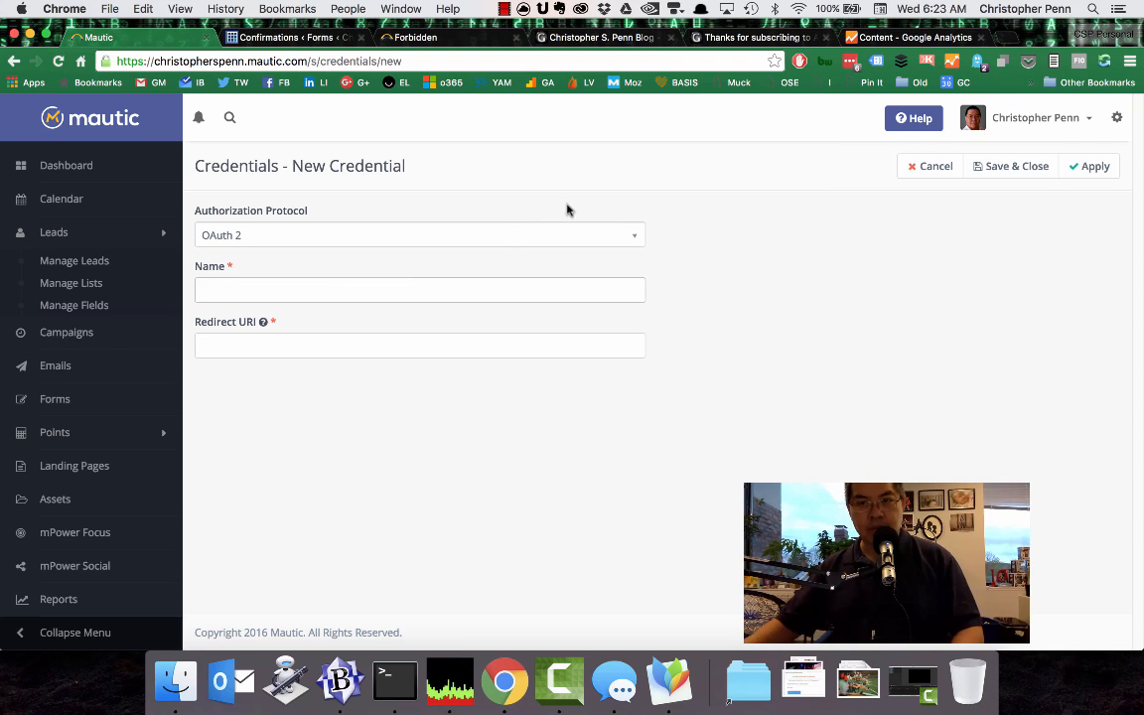
{"action": "type", "text": "Christopher Penn"}
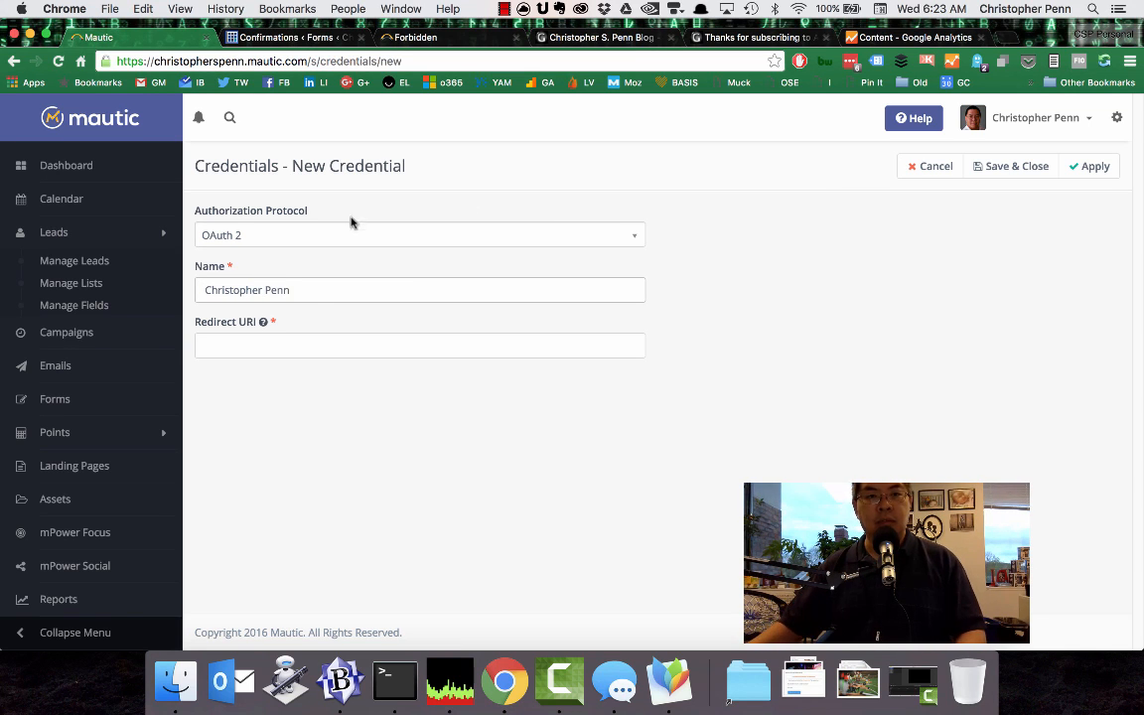
{"action": "mouse_move", "coordinate": [264, 322]}
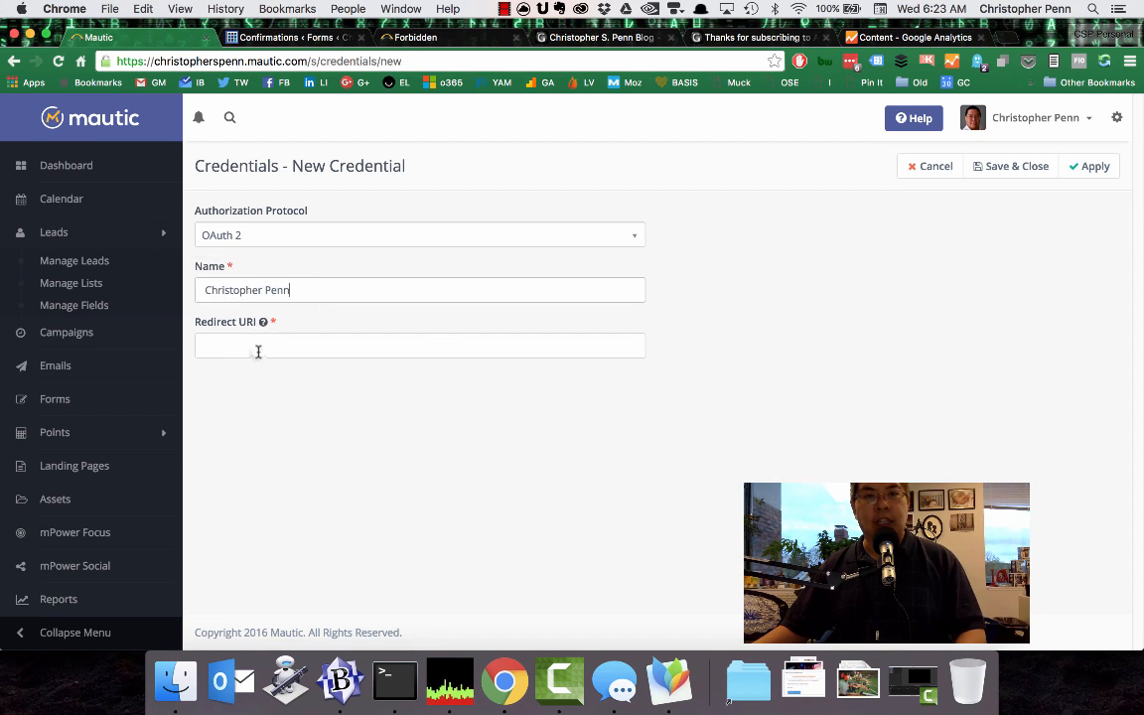
Copy the WordPress site's root address into the new credential's redirect URI and save the credential.
{"action": "left_click", "coordinate": [257, 348]}
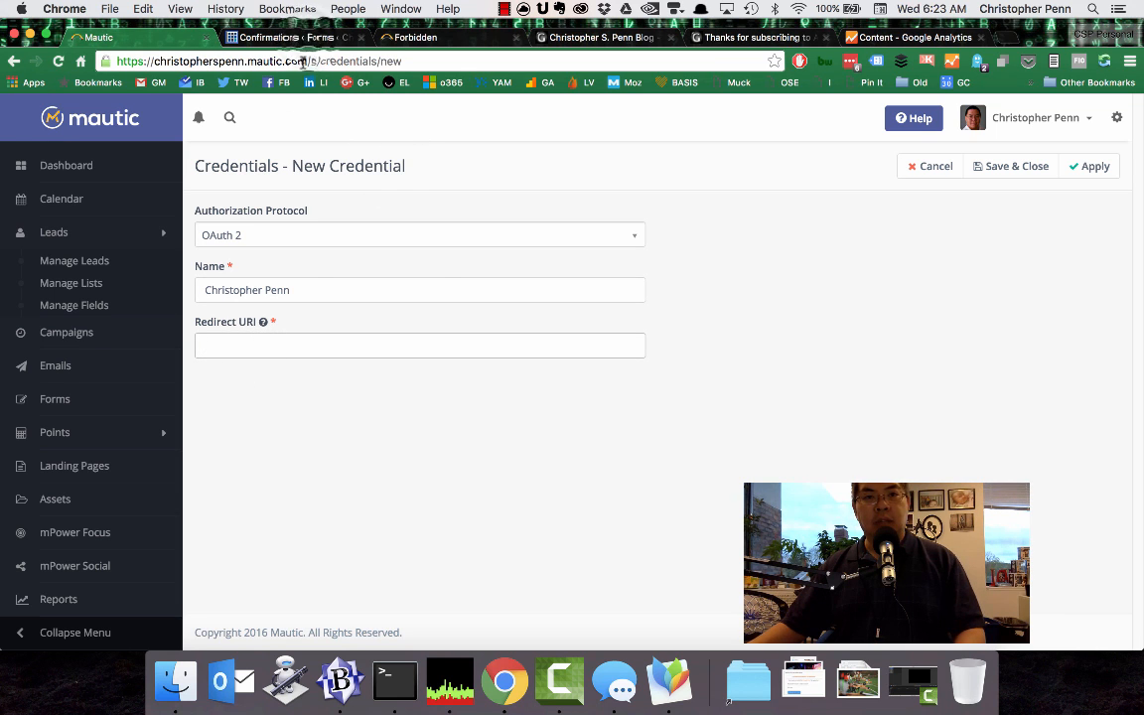
{"action": "left_click", "coordinate": [276, 37]}
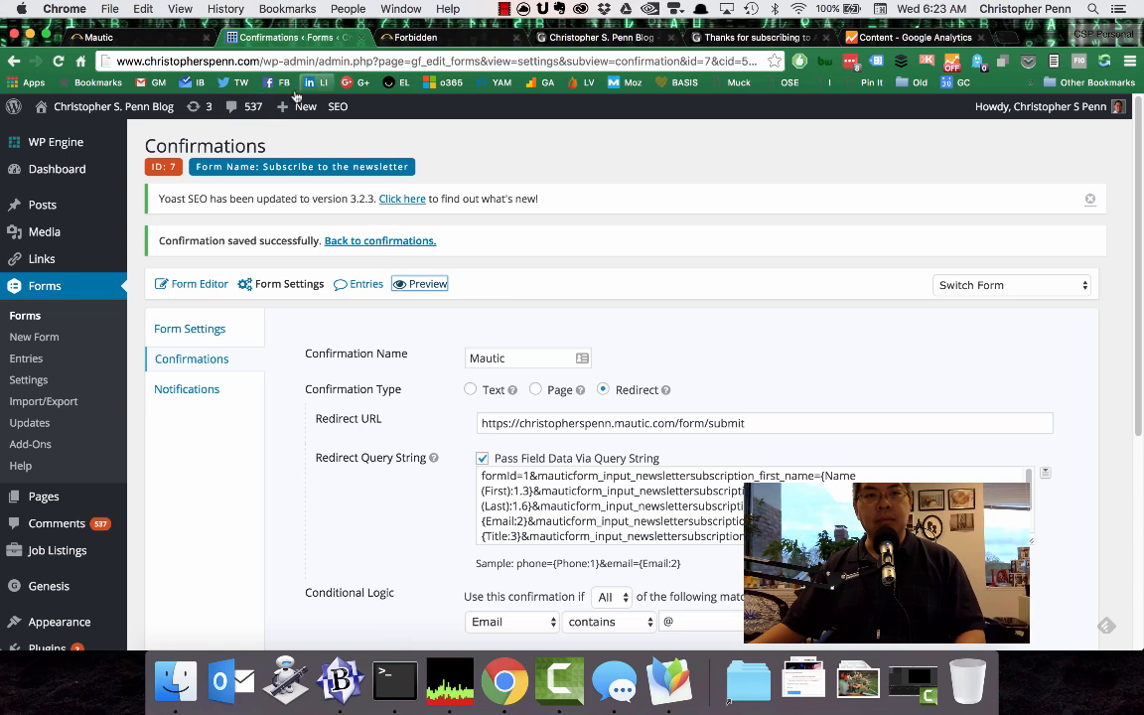
{"action": "left_click", "coordinate": [257, 61]}
{"action": "key", "text": "super+c"}
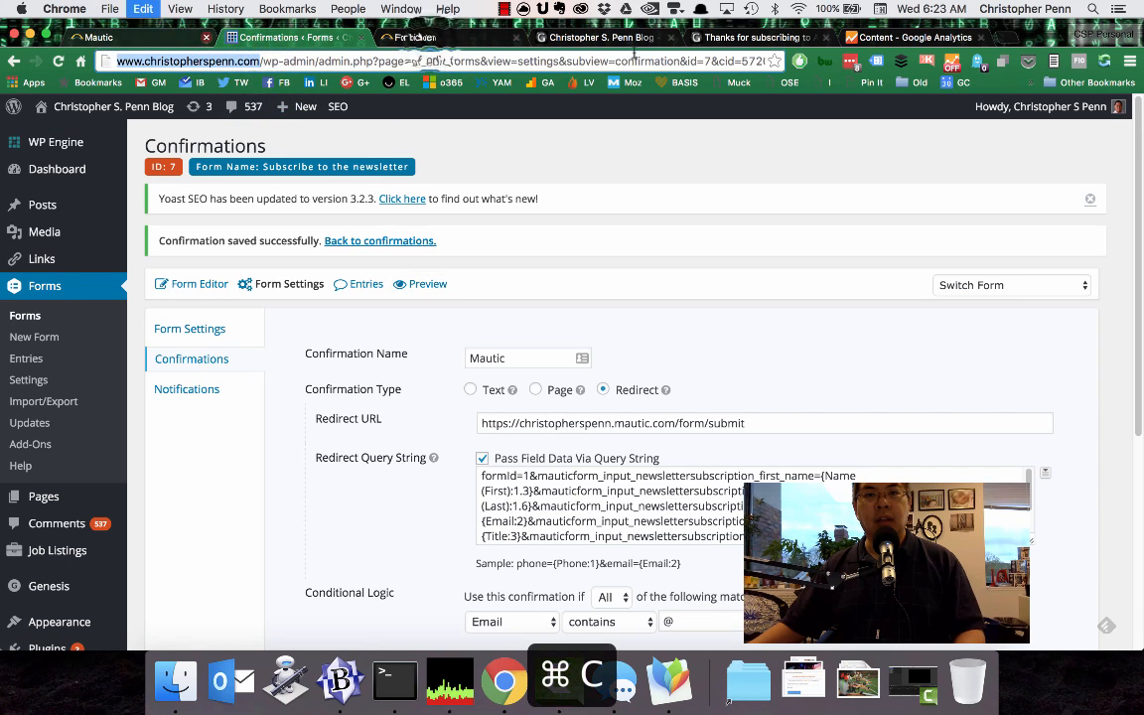
{"action": "left_click", "coordinate": [412, 36]}
{"action": "key", "text": "super+w"}
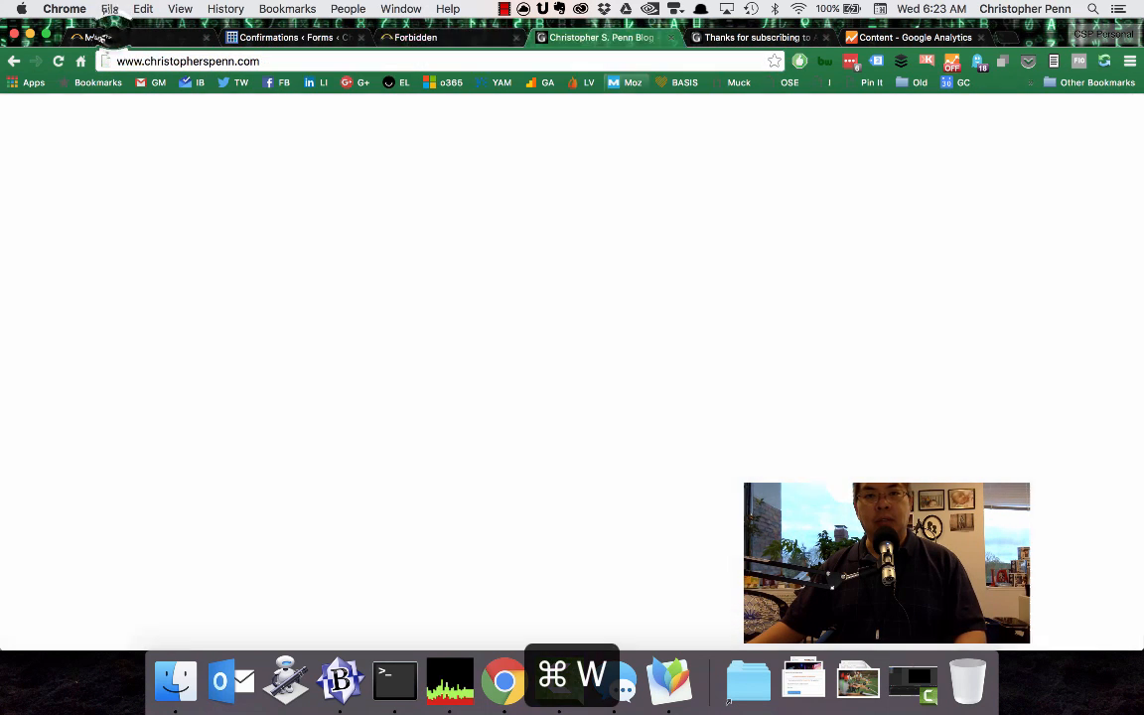
{"action": "key", "text": "super+v"}
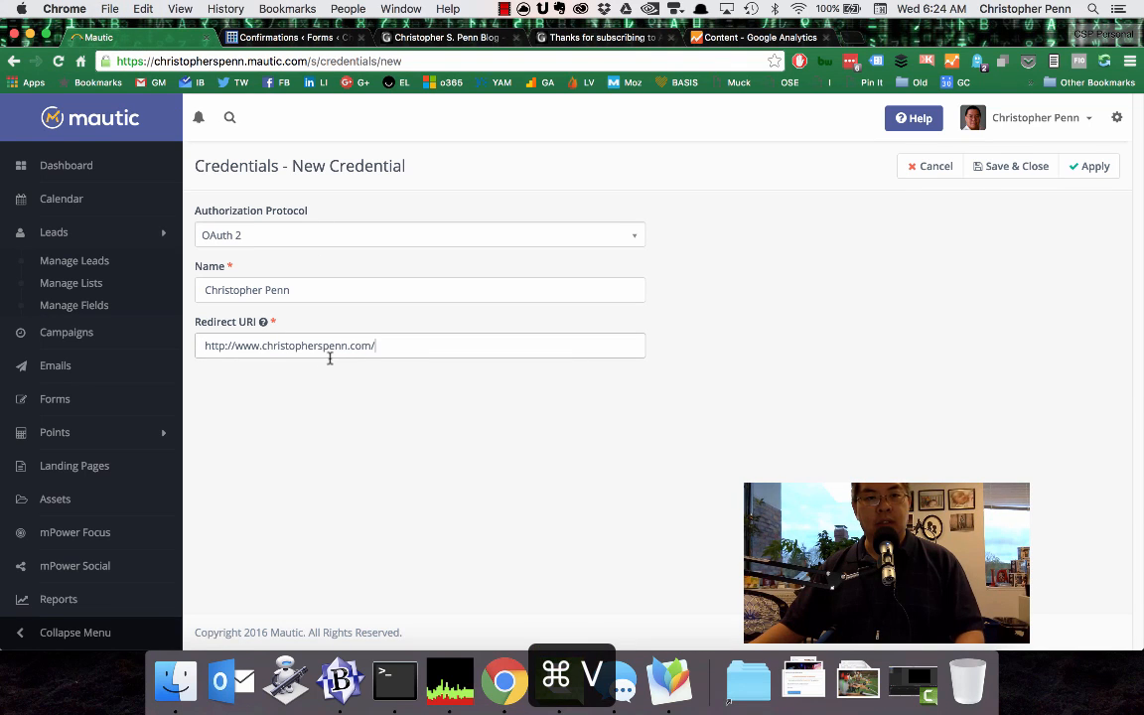
{"action": "left_click", "coordinate": [1013, 168]}
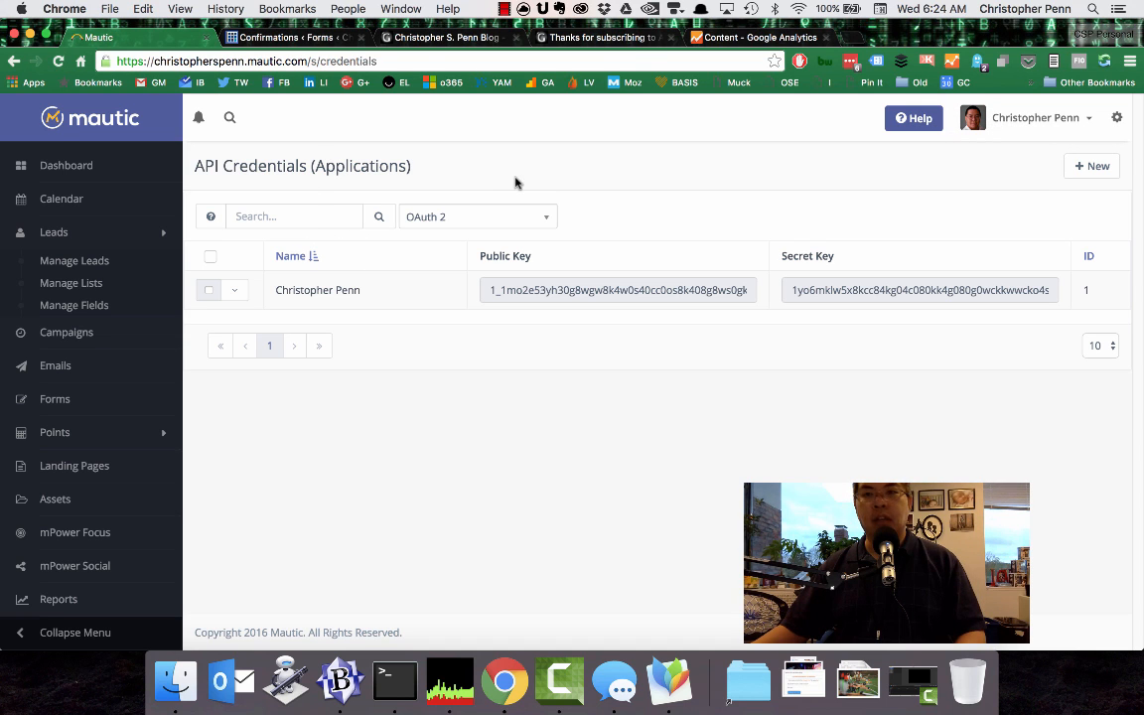
Return to the WordPress confirmation settings, preview the newsletter form again, and autofill it with the saved contact profile.
{"action": "left_click", "coordinate": [286, 36]}
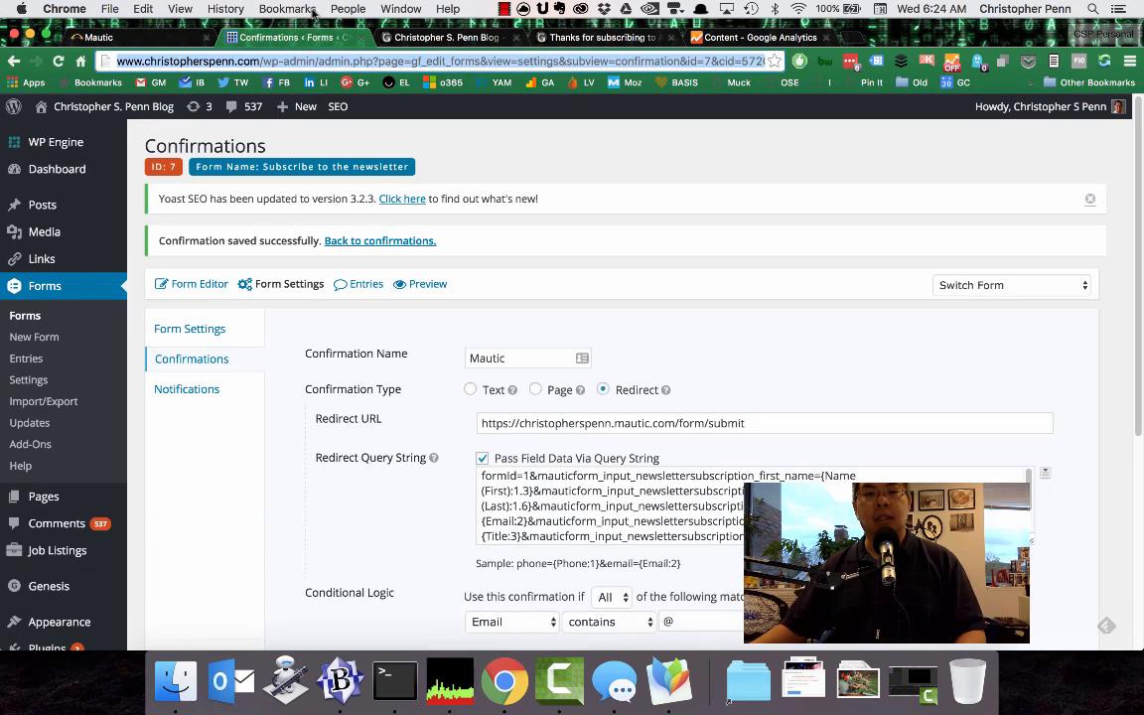
{"action": "left_click", "coordinate": [422, 284]}
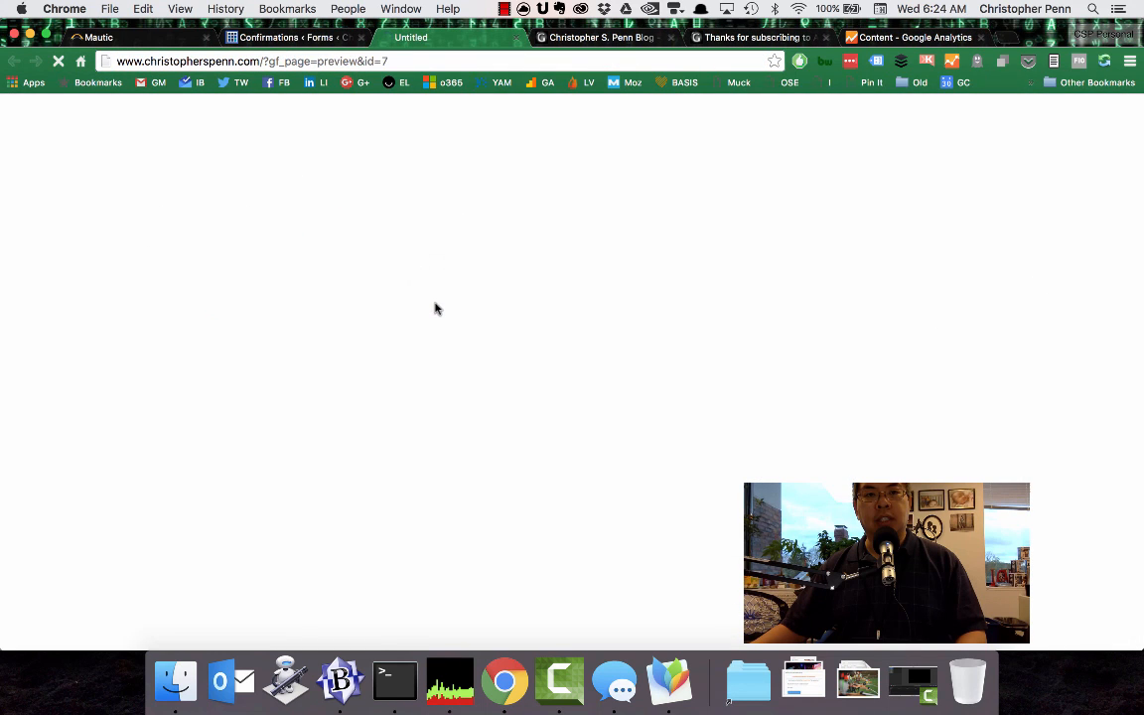
{"action": "left_click", "coordinate": [255, 307]}
{"action": "type", "text": "C"}
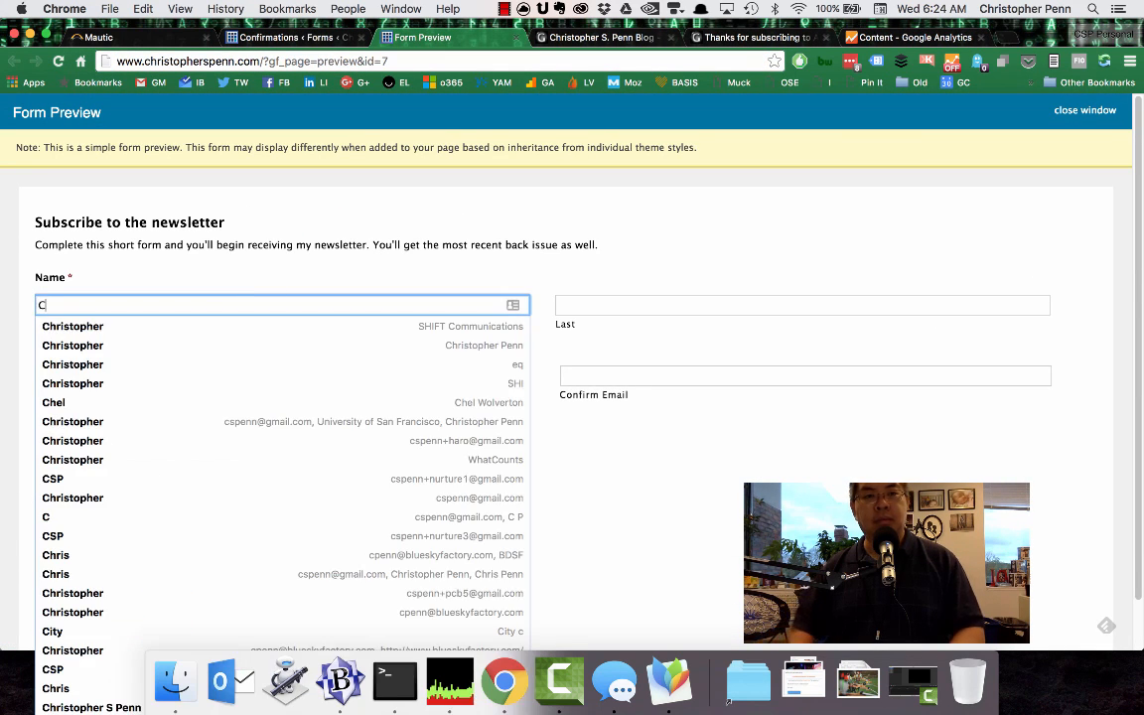
{"action": "key", "text": "Down"}
{"action": "key", "text": "Tab"}
Replace both email fields with the +testing1 address copied from BBEdit and resubmit the subscription form.
{"action": "triple_click", "coordinate": [158, 376]}
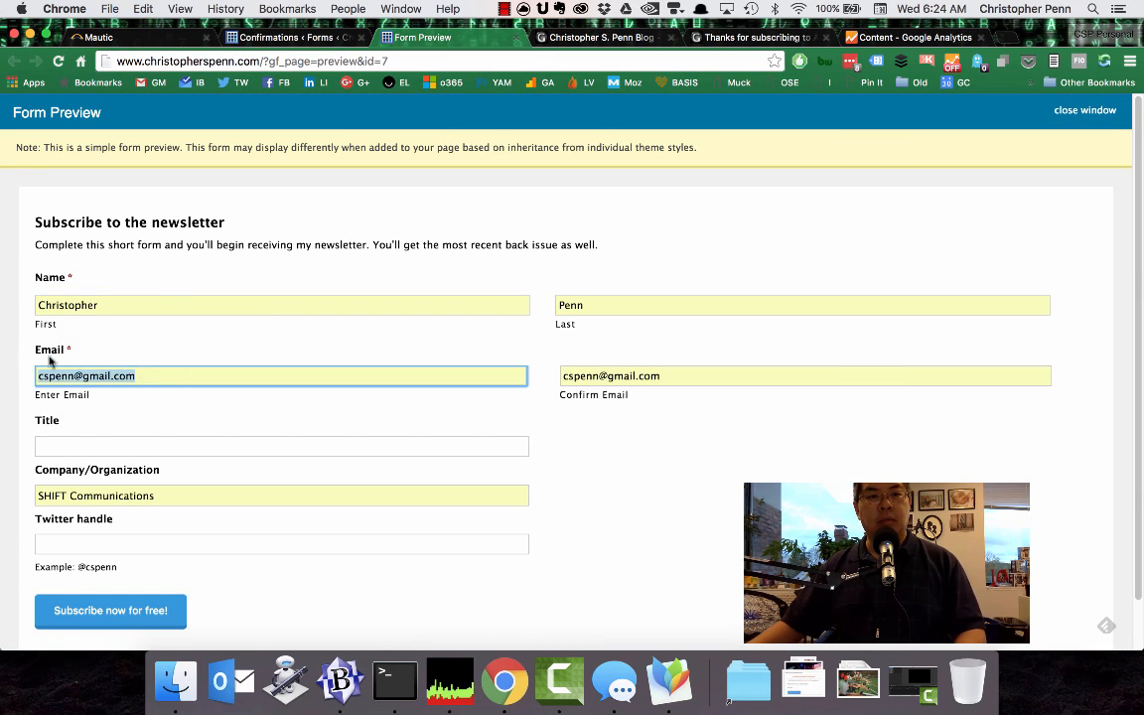
{"action": "key", "text": "super+v"}
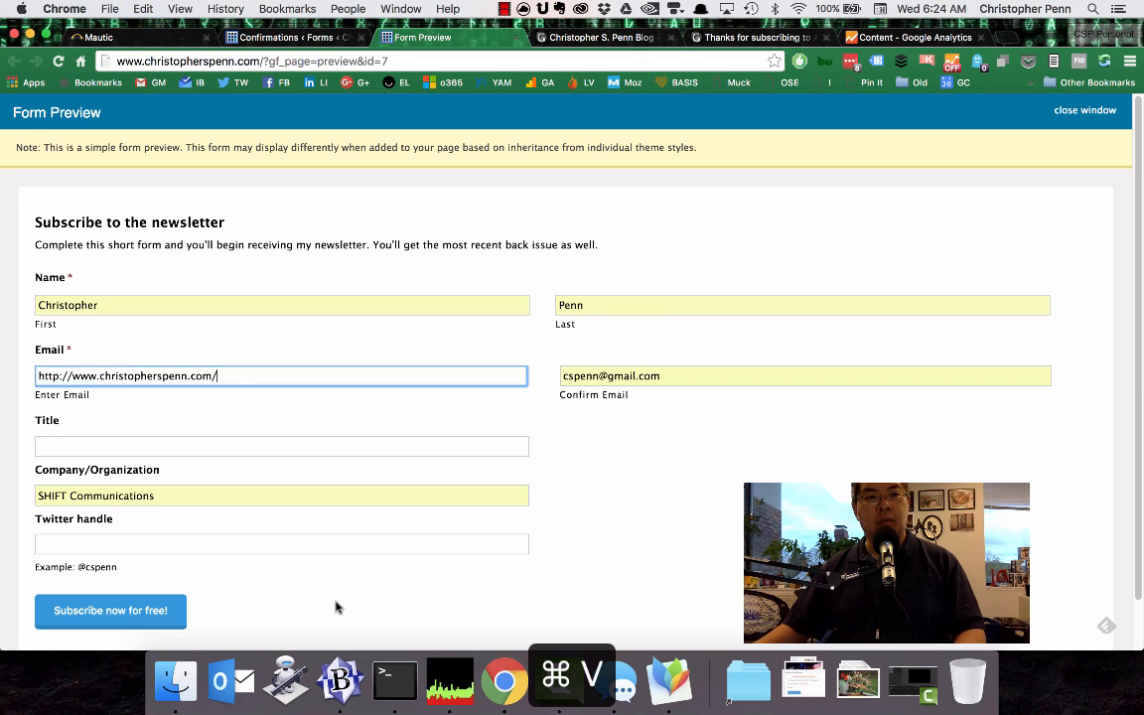
{"action": "left_click", "coordinate": [340, 681]}
{"action": "key", "text": "super+Tab"}
{"action": "key", "text": "super+a"}
{"action": "key", "text": "super+v"}
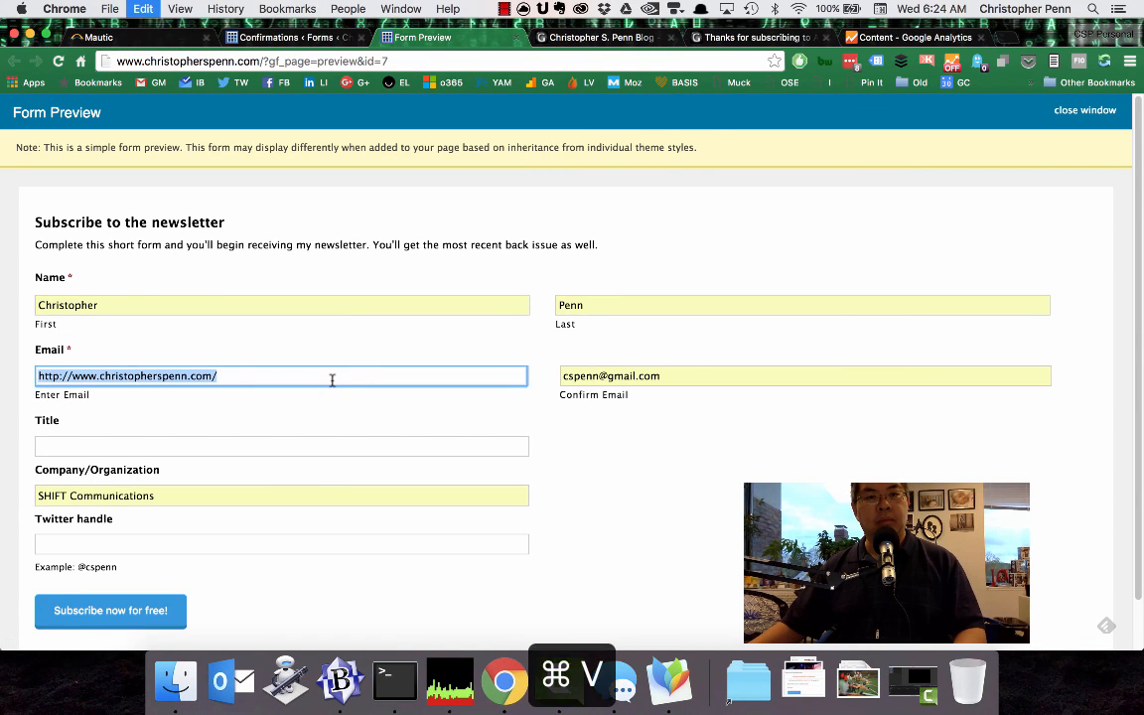
{"action": "key", "text": "Tab"}
{"action": "key", "text": "super+v"}
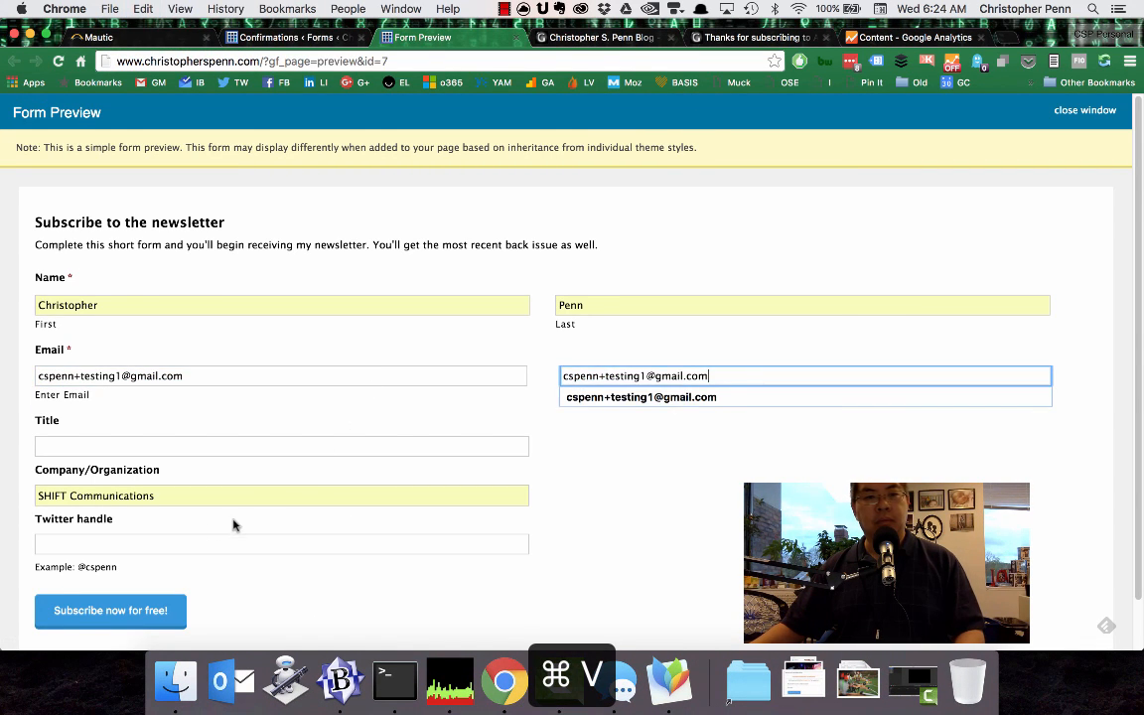
{"action": "left_click", "coordinate": [147, 609]}
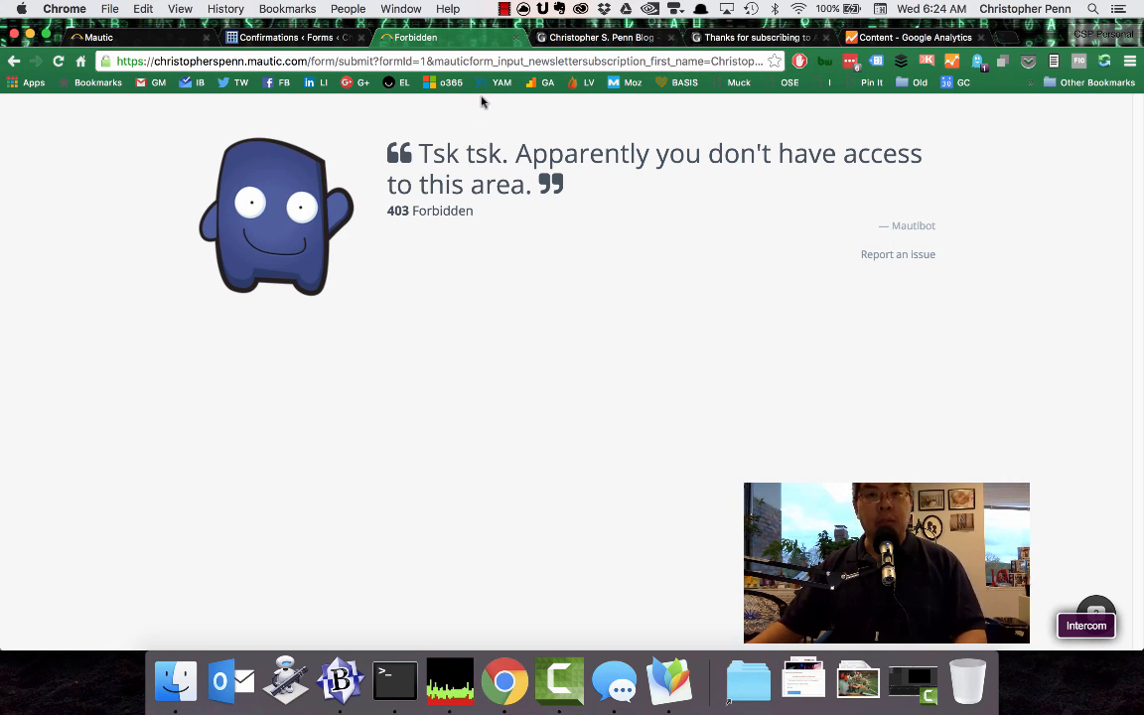
Search the web for "gravity forms mautic post" and open the Mautic Community thread "Gravity Forms Integration".
{"action": "key", "text": "super+t"}
{"action": "type", "text": "gravit"}
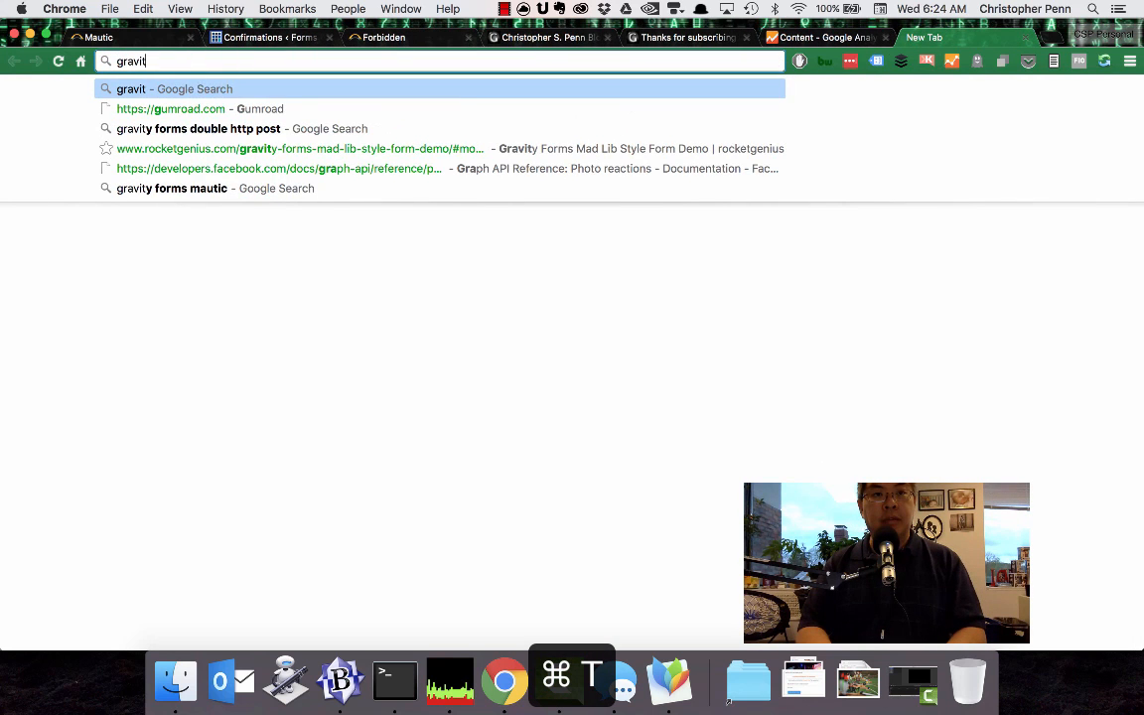
{"action": "type", "text": "y forms mautic"}
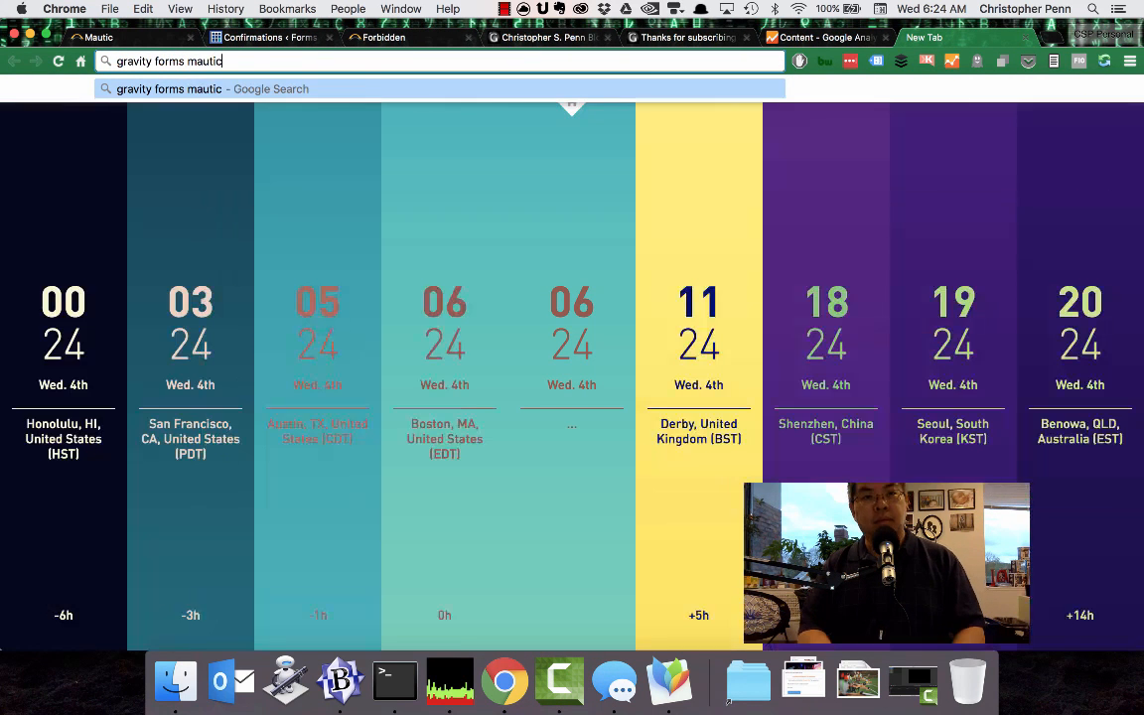
{"action": "type", "text": " post"}
{"action": "key", "text": "Return"}
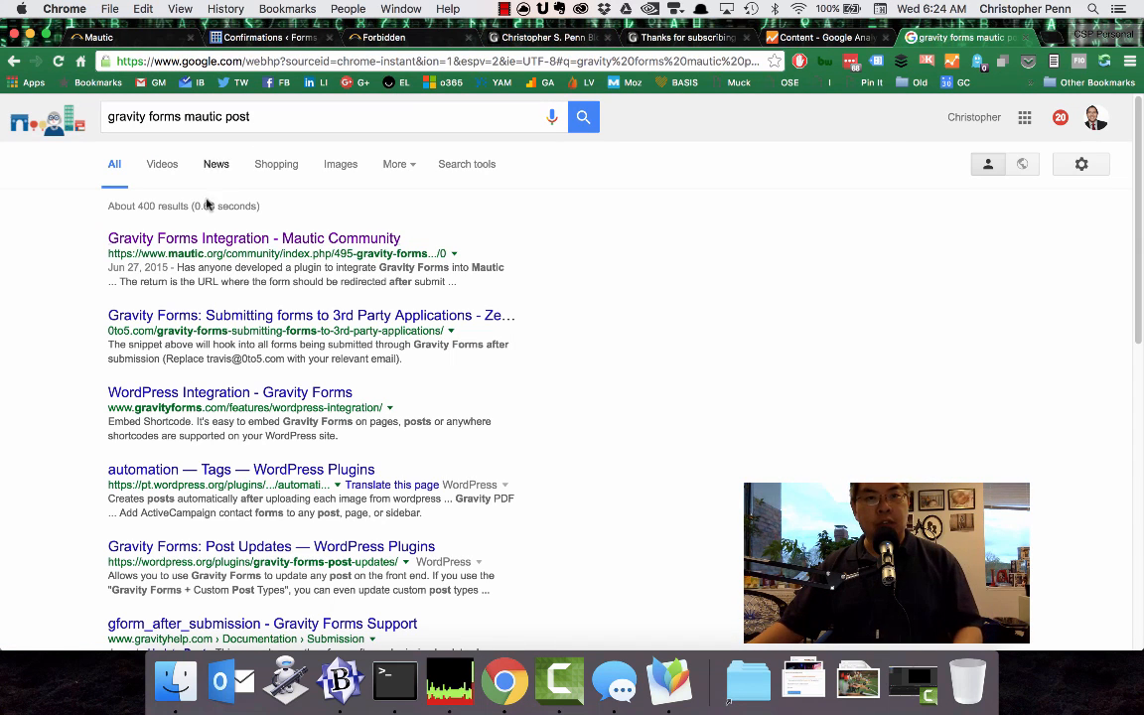
{"action": "left_click", "coordinate": [273, 240]}
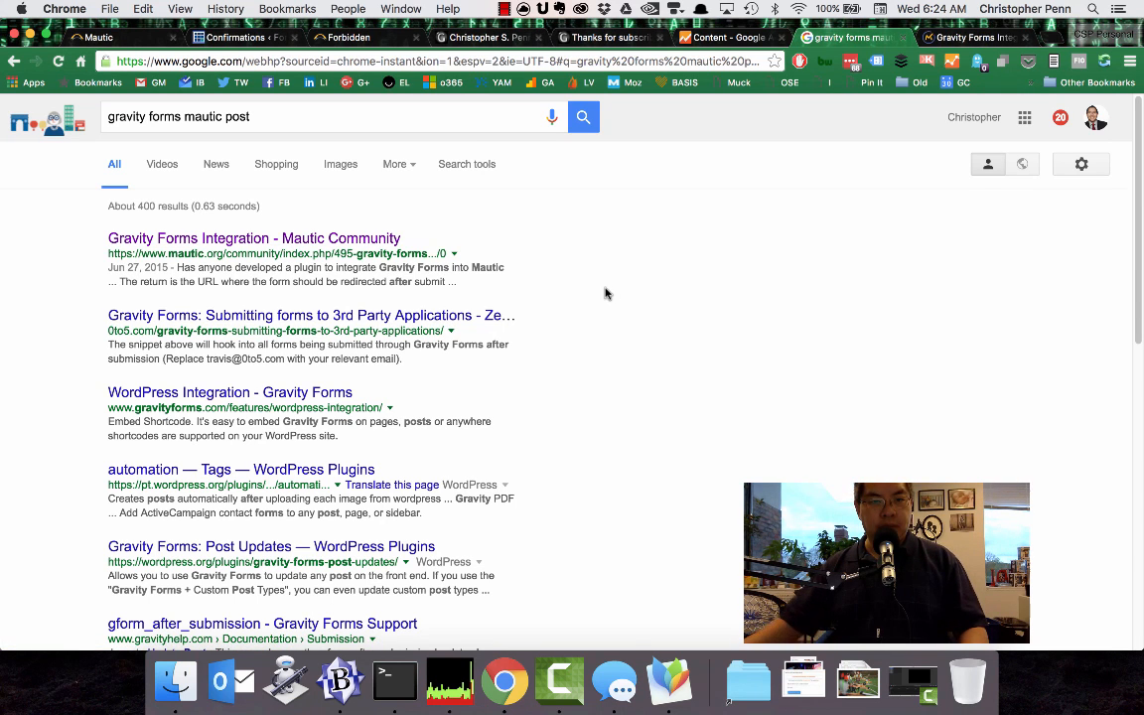
{"action": "key", "text": "super+alt+Right"}
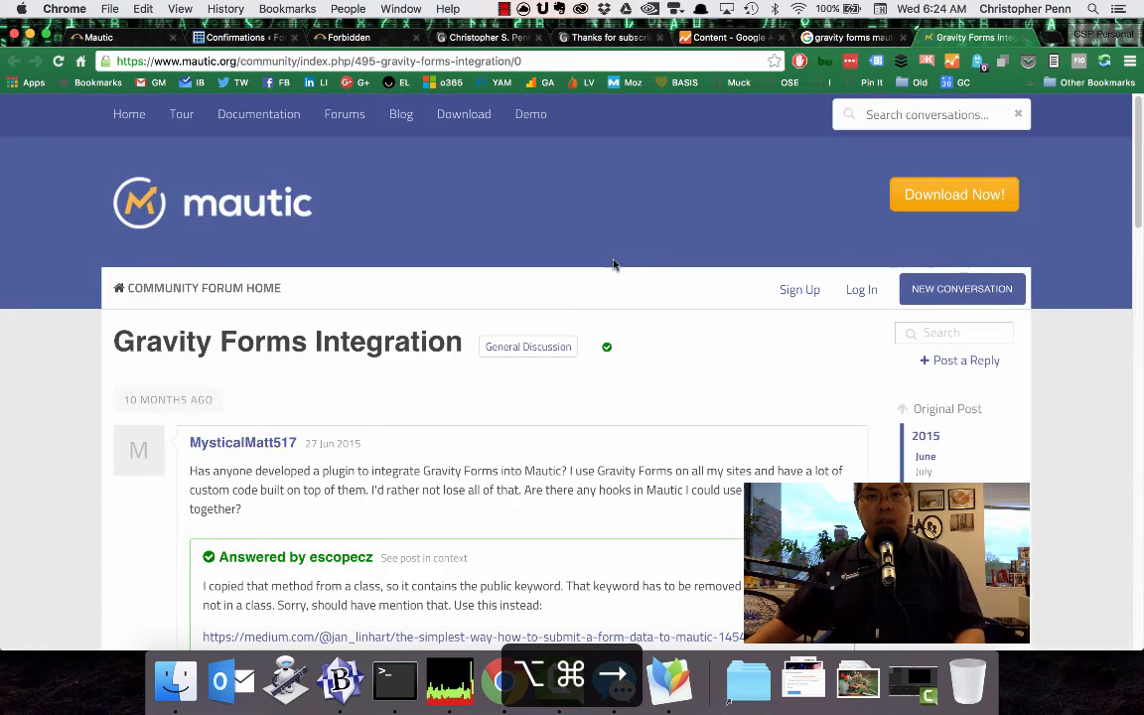
Read the thread's accepted answer and open its linked Medium article in a separate tab.
{"action": "scroll", "coordinate": [139, 375], "scroll_direction": "down", "scroll_amount": 3}
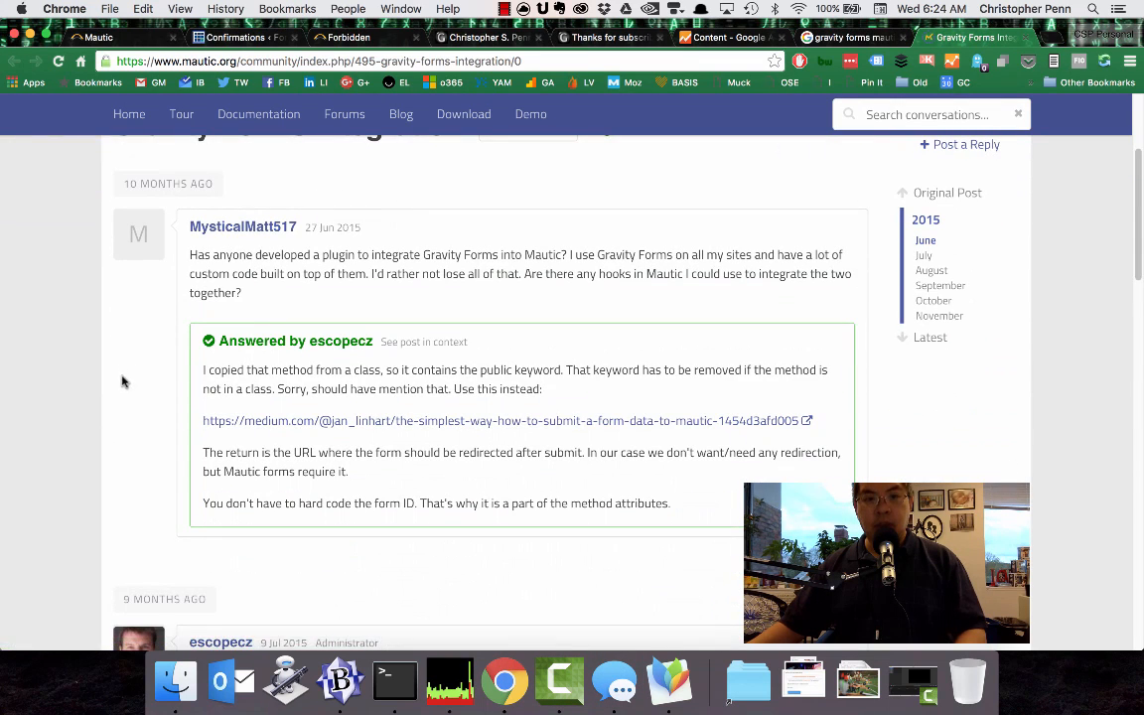
{"action": "scroll", "coordinate": [130, 388], "scroll_direction": "down", "scroll_amount": 2}
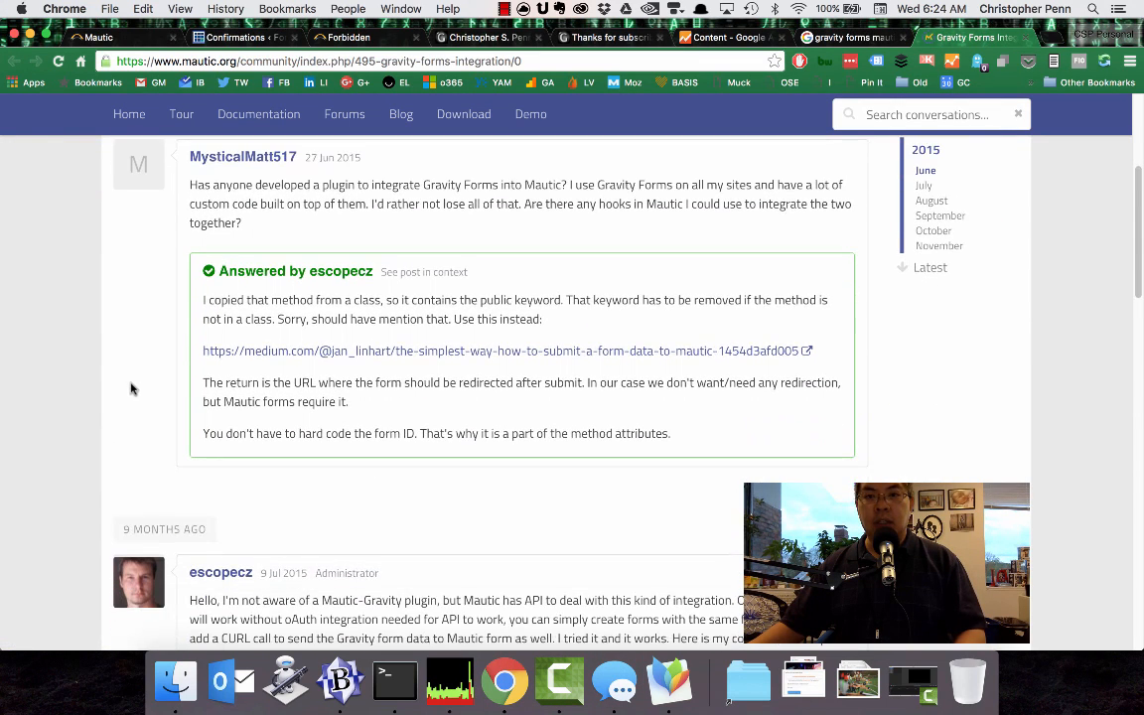
{"action": "scroll", "coordinate": [139, 393], "scroll_direction": "down", "scroll_amount": 2}
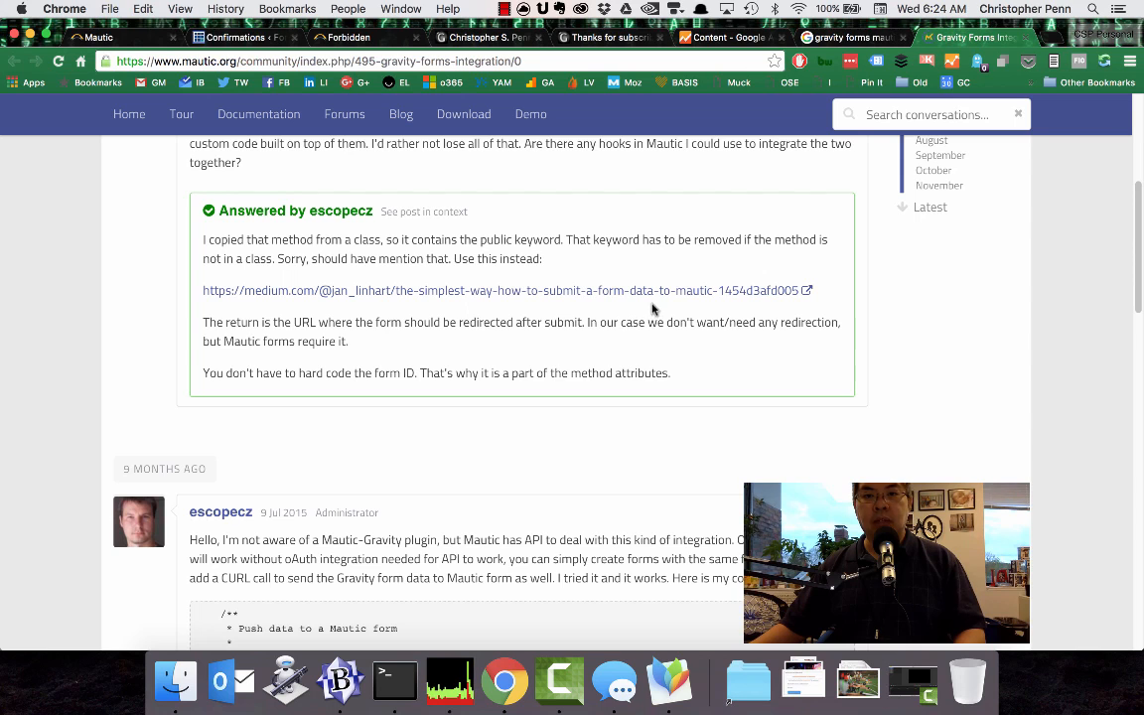
{"action": "left_click", "coordinate": [652, 291]}
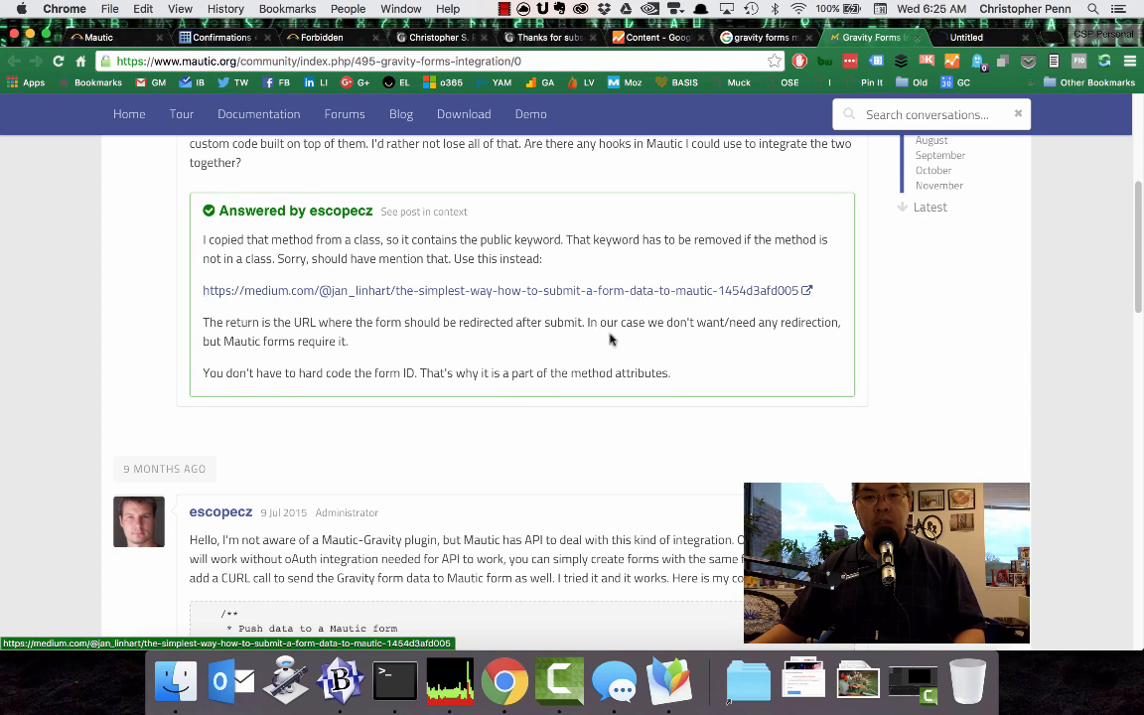
Examine the rest of the forum thread, including the pushMauticForm example code and the follow-up replies.
{"action": "scroll", "coordinate": [521, 409], "scroll_direction": "down", "scroll_amount": 4}
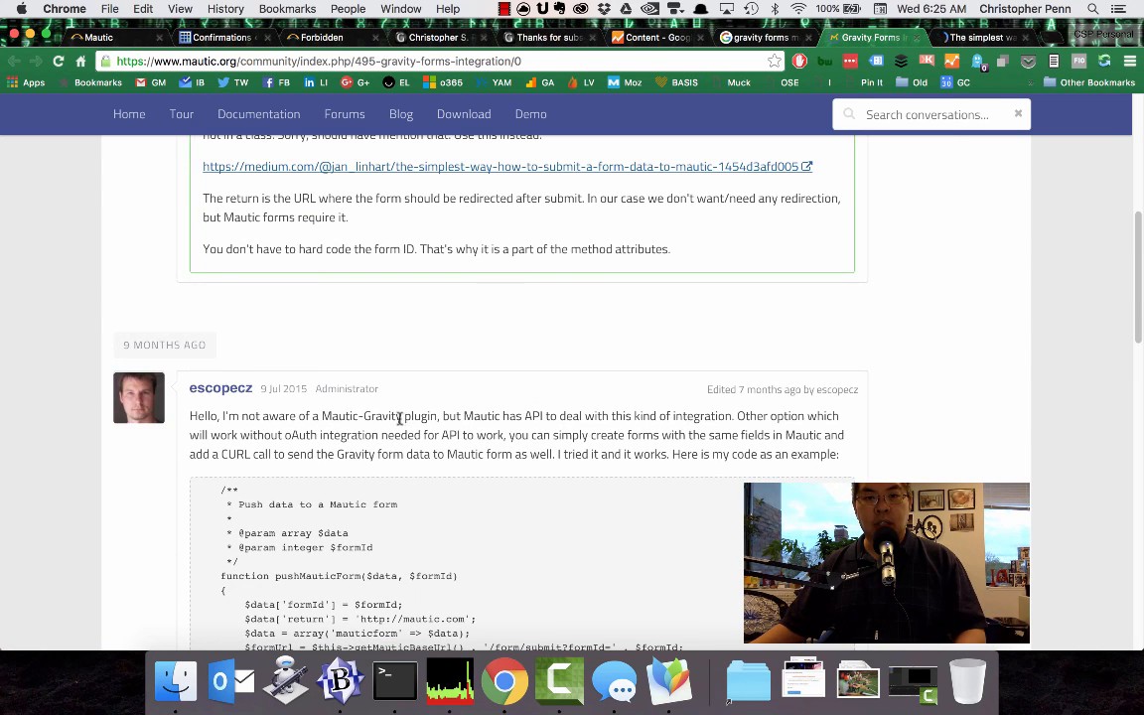
{"action": "scroll", "coordinate": [328, 415], "scroll_direction": "down", "scroll_amount": 1}
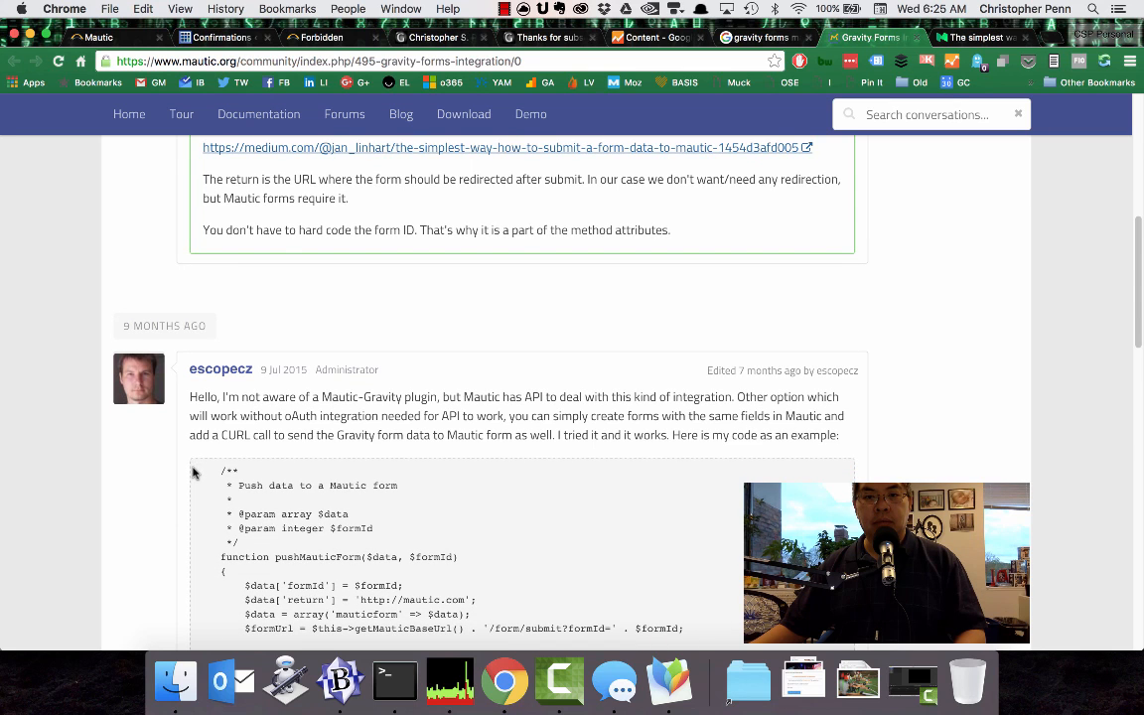
{"action": "scroll", "coordinate": [184, 500], "scroll_direction": "down", "scroll_amount": 2}
{"action": "scroll", "coordinate": [174, 512], "scroll_direction": "down", "scroll_amount": 2}
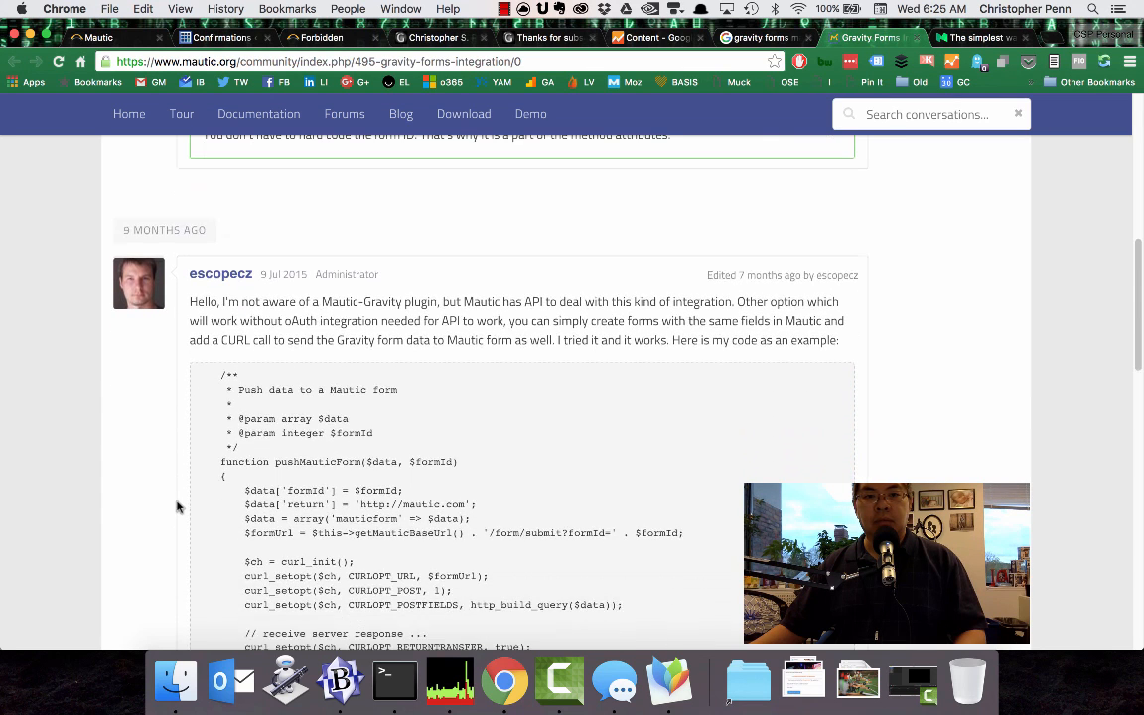
{"action": "scroll", "coordinate": [248, 441], "scroll_direction": "down", "scroll_amount": 1}
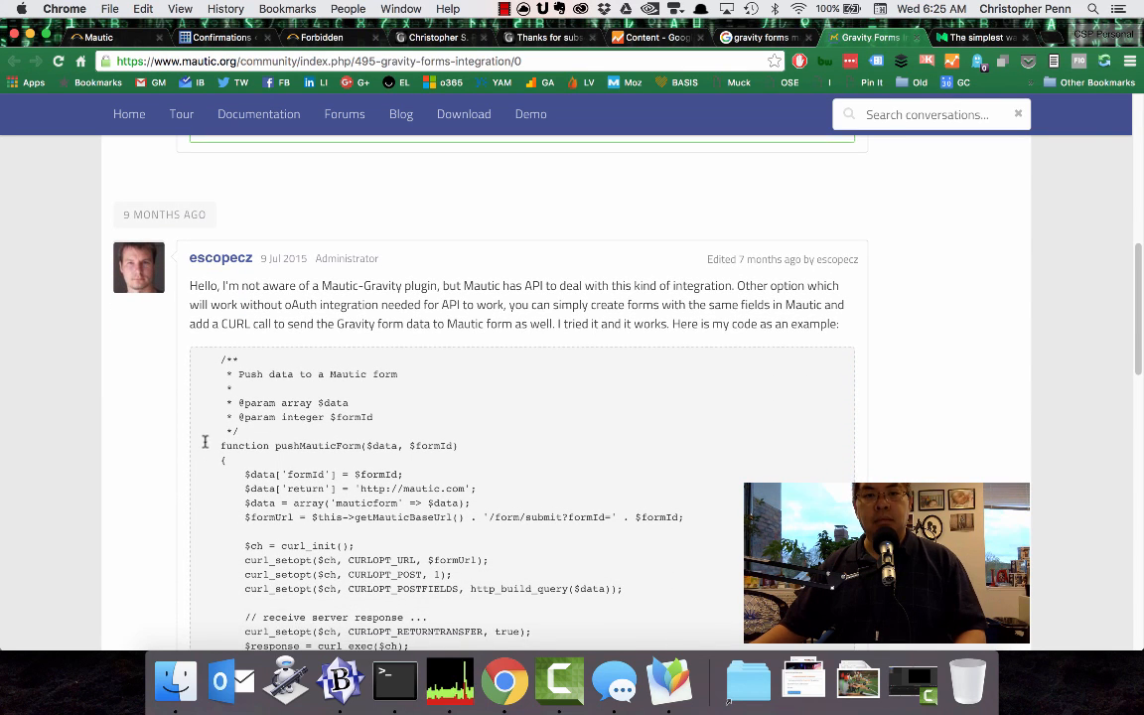
{"action": "scroll", "coordinate": [205, 441], "scroll_direction": "down", "scroll_amount": 2}
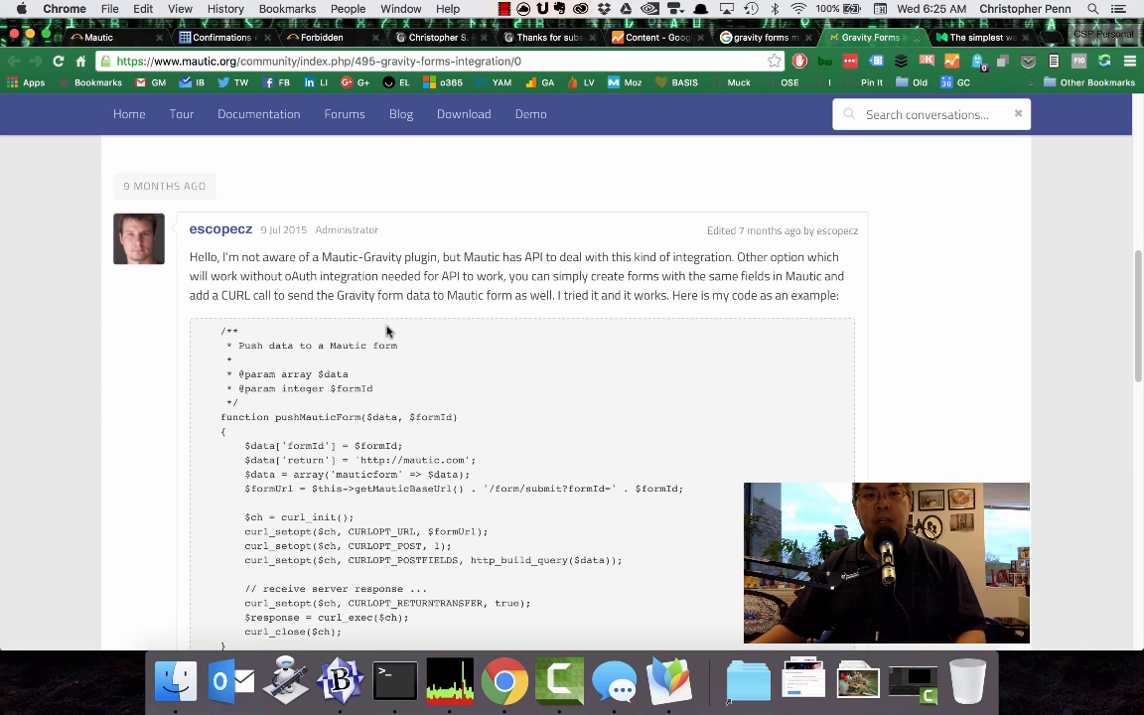
{"action": "scroll", "coordinate": [357, 370], "scroll_direction": "down", "scroll_amount": 2}
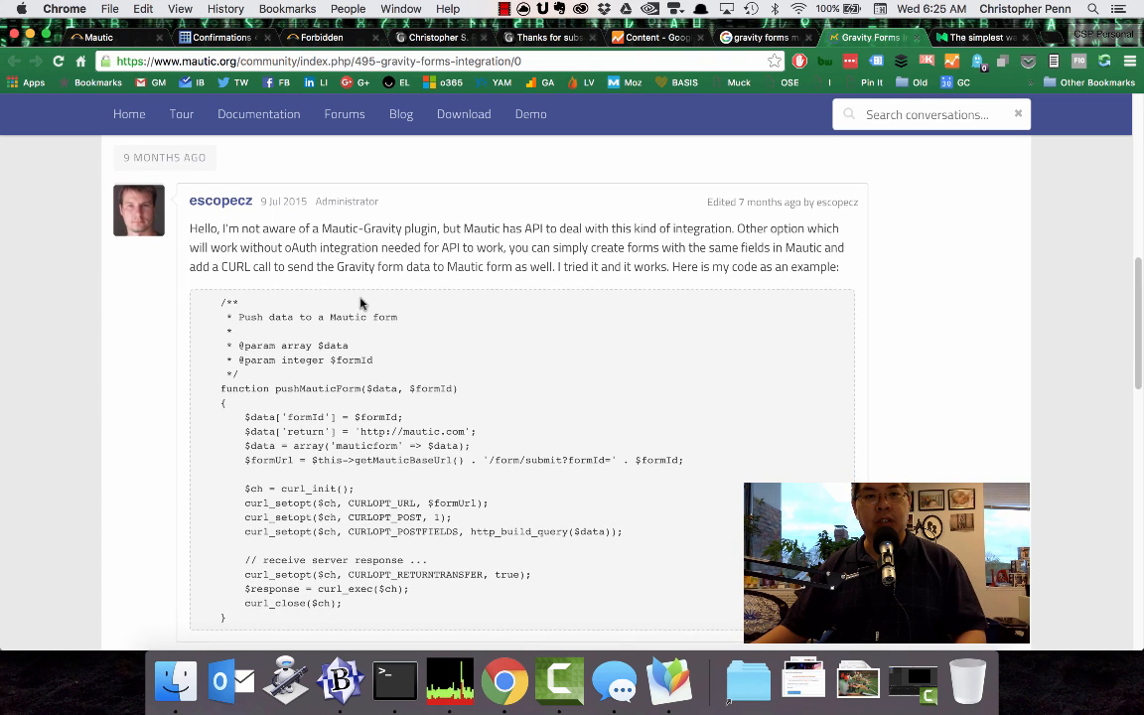
{"action": "scroll", "coordinate": [347, 317], "scroll_direction": "down", "scroll_amount": 3}
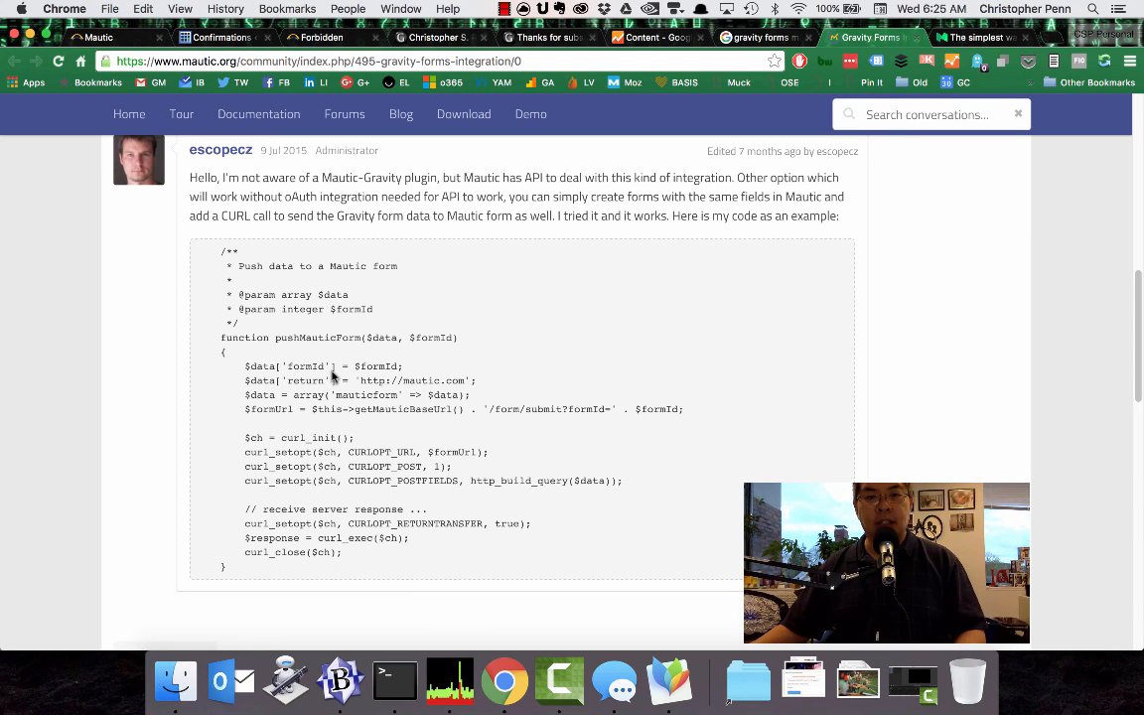
{"action": "scroll", "coordinate": [125, 431], "scroll_direction": "down", "scroll_amount": 12}
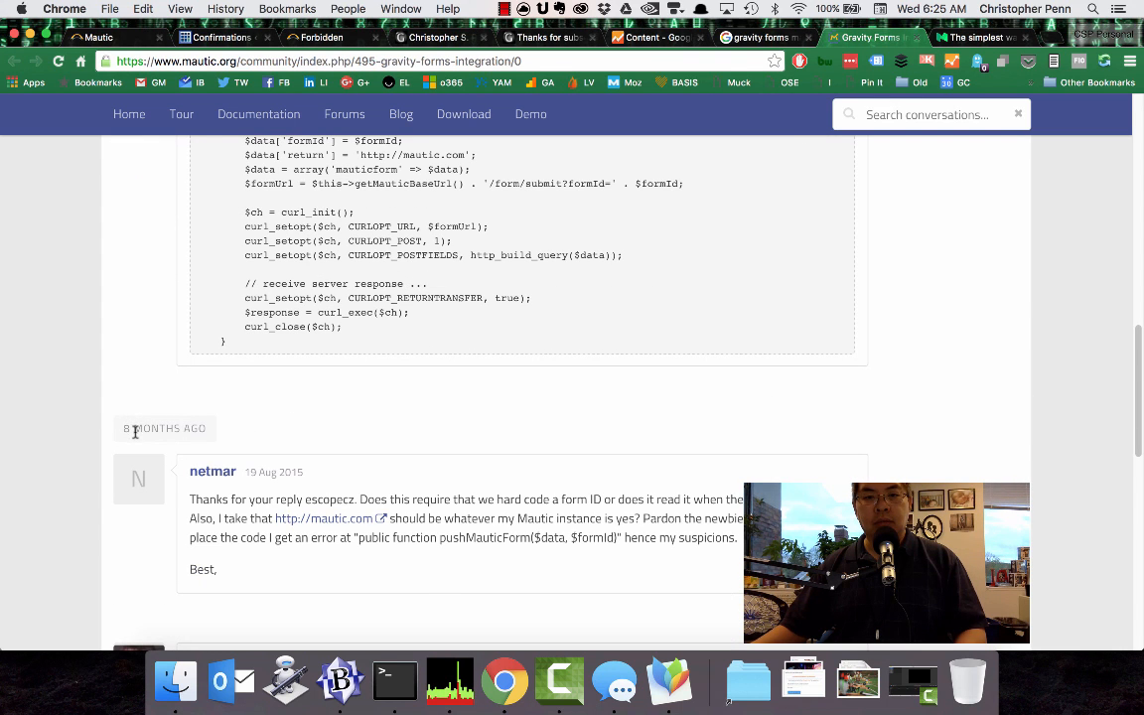
{"action": "scroll", "coordinate": [136, 434], "scroll_direction": "down", "scroll_amount": 12}
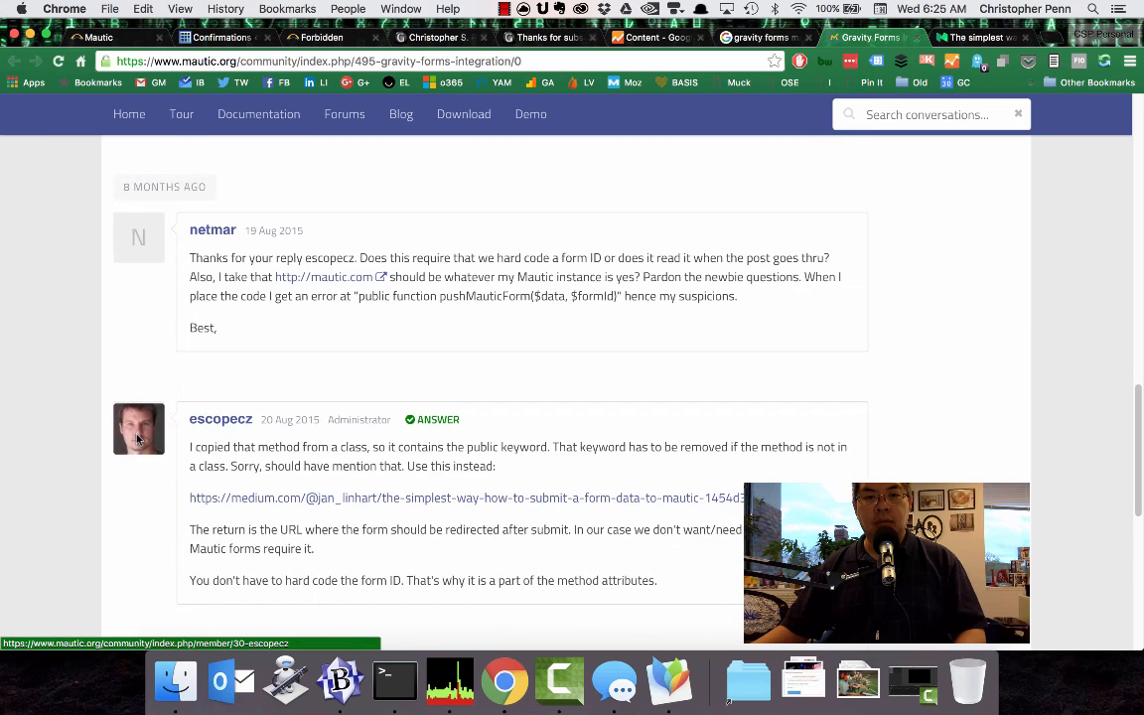
{"action": "scroll", "coordinate": [136, 440], "scroll_direction": "down", "scroll_amount": 9}
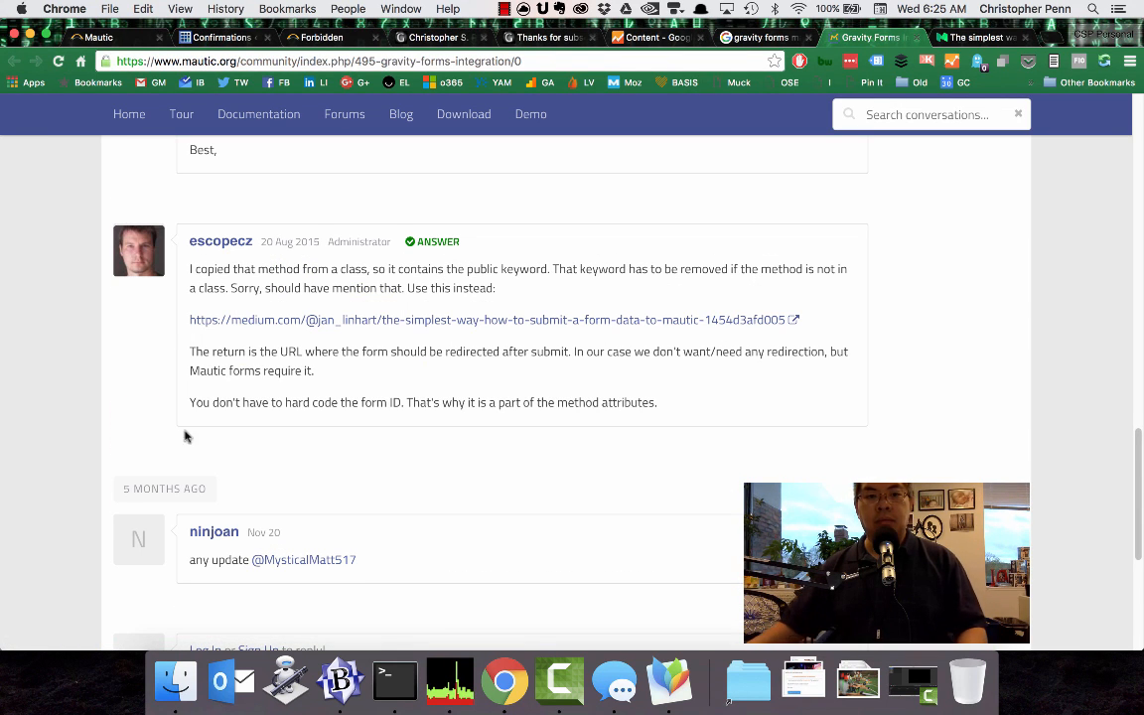
{"action": "scroll", "coordinate": [194, 434], "scroll_direction": "down", "scroll_amount": 9}
Examine the Medium article on submitting form data to Mautic, including its pushMauticForm PHP code, form ID and CURL requirements, and example usage.
{"action": "key", "text": "alt+super+Right"}
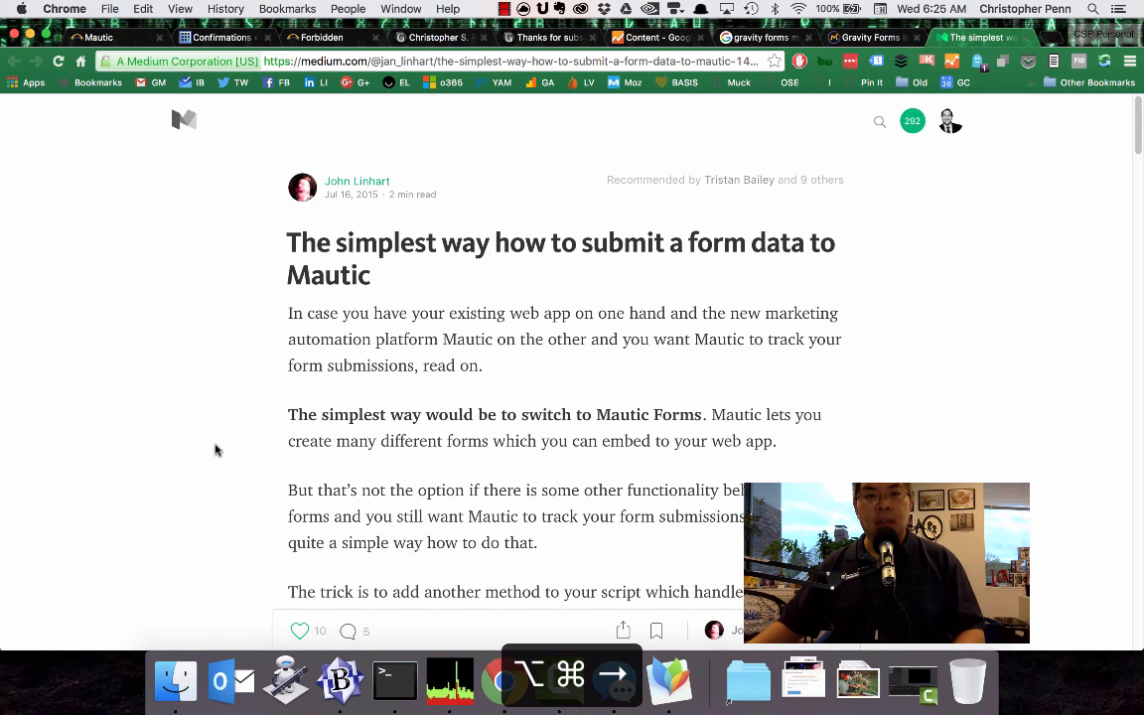
{"action": "scroll", "coordinate": [385, 439], "scroll_direction": "down", "scroll_amount": 9}
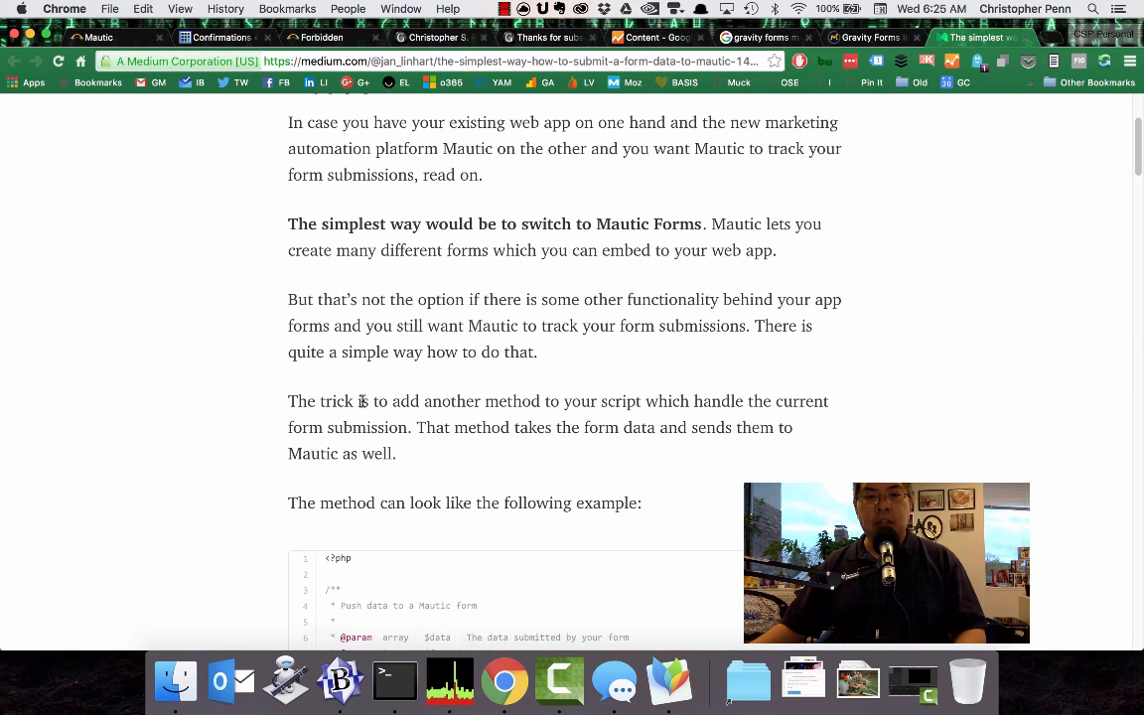
{"action": "scroll", "coordinate": [363, 393], "scroll_direction": "down", "scroll_amount": 1}
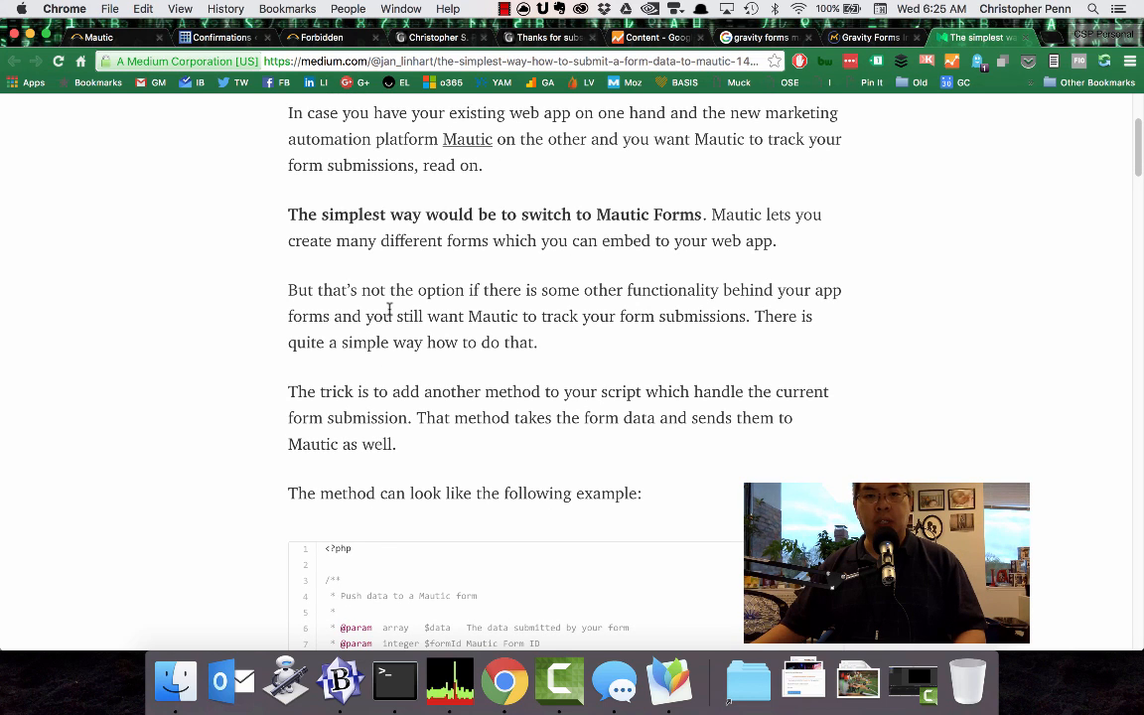
{"action": "scroll", "coordinate": [371, 316], "scroll_direction": "down", "scroll_amount": 20}
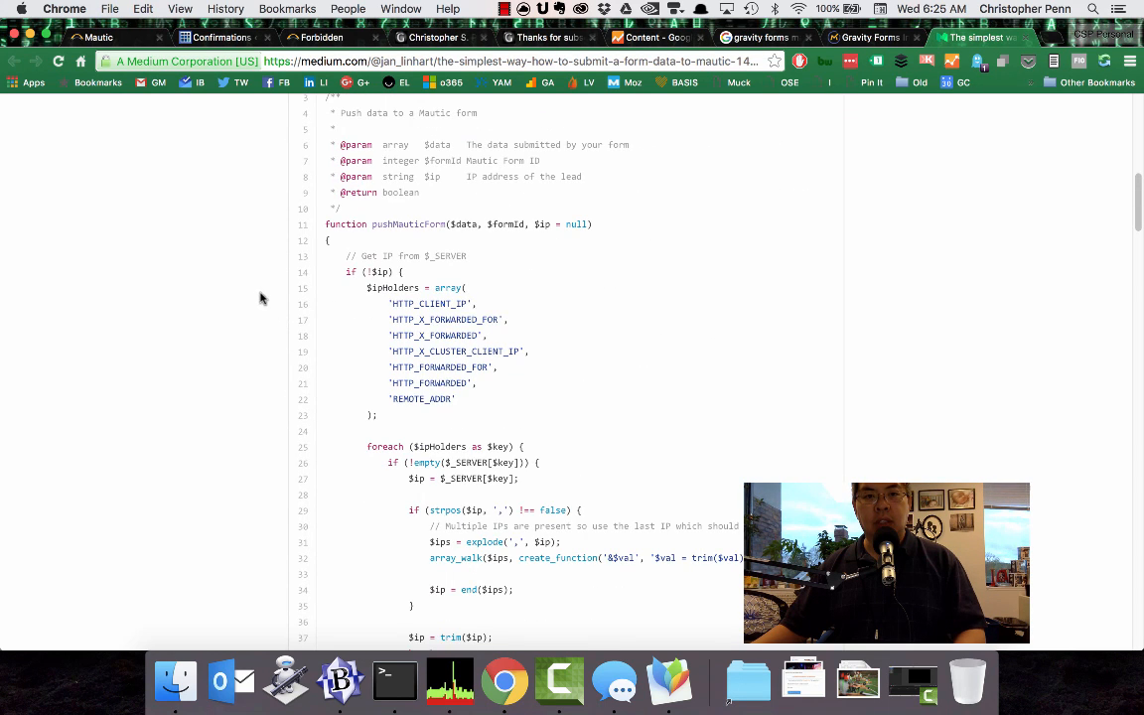
{"action": "scroll", "coordinate": [260, 298], "scroll_direction": "up", "scroll_amount": 7}
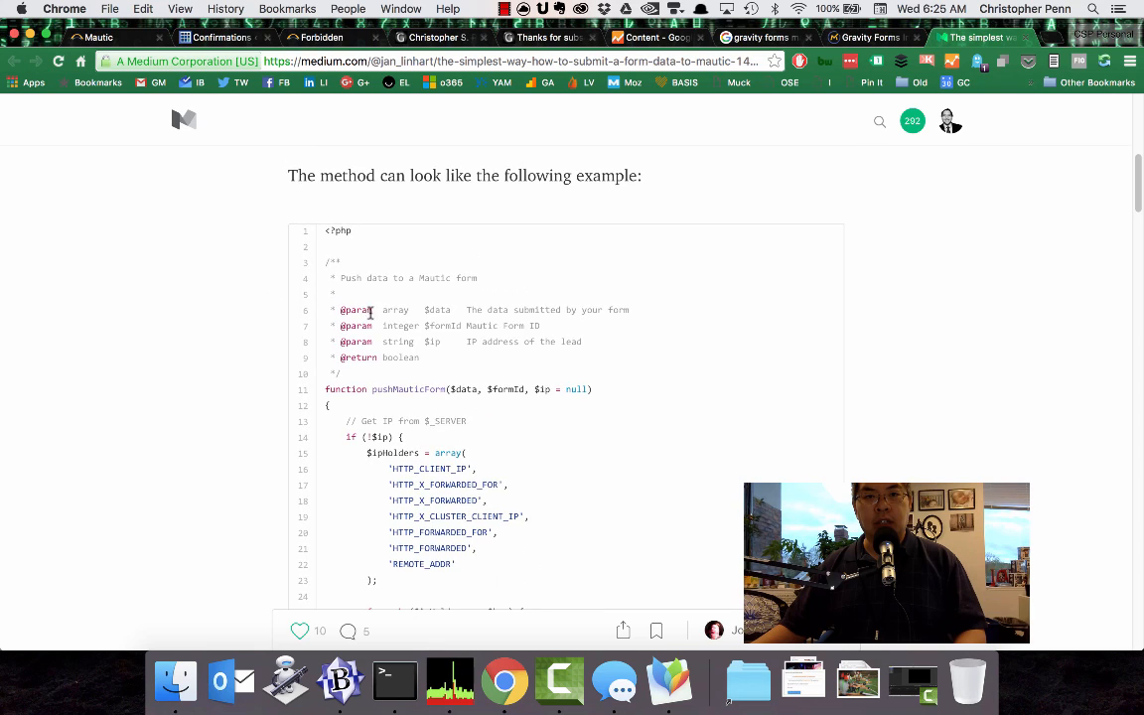
{"action": "scroll", "coordinate": [370, 311], "scroll_direction": "down", "scroll_amount": 20}
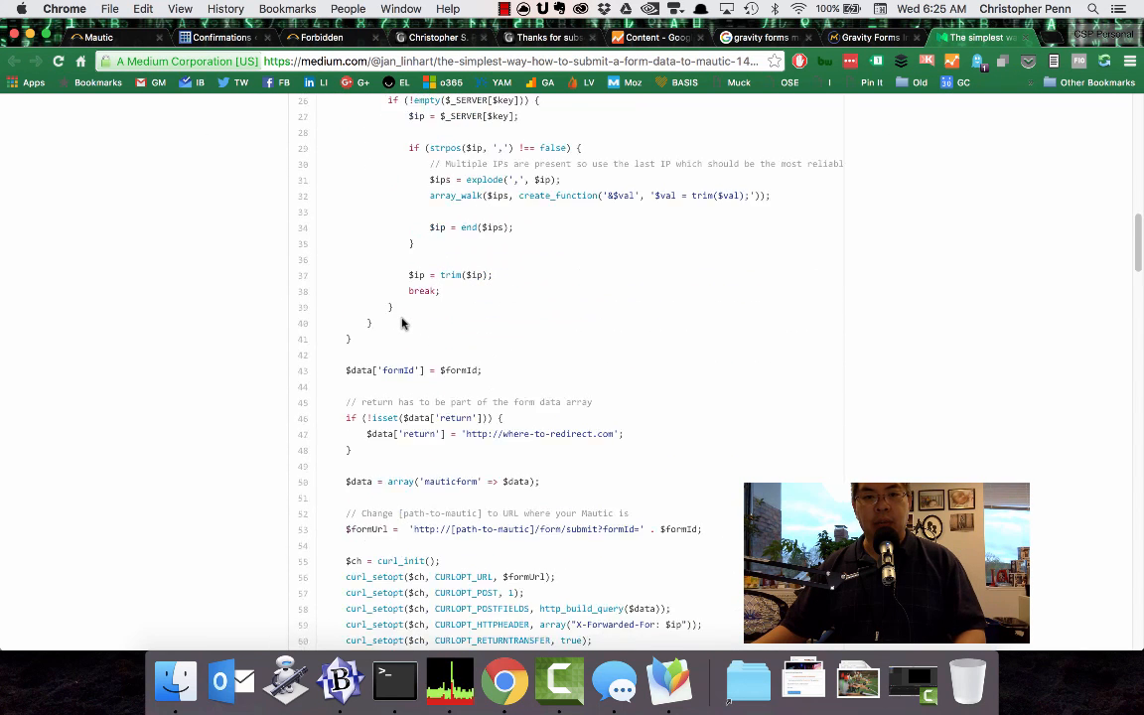
{"action": "scroll", "coordinate": [402, 322], "scroll_direction": "down", "scroll_amount": 17}
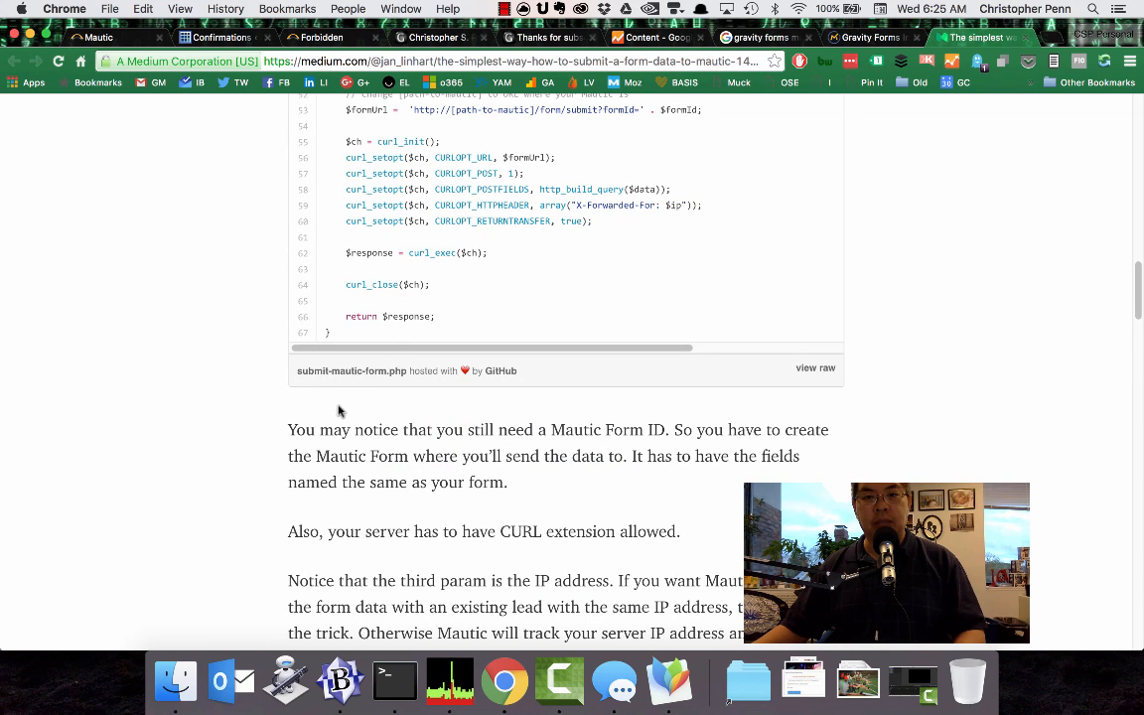
{"action": "scroll", "coordinate": [434, 473], "scroll_direction": "down", "scroll_amount": 3}
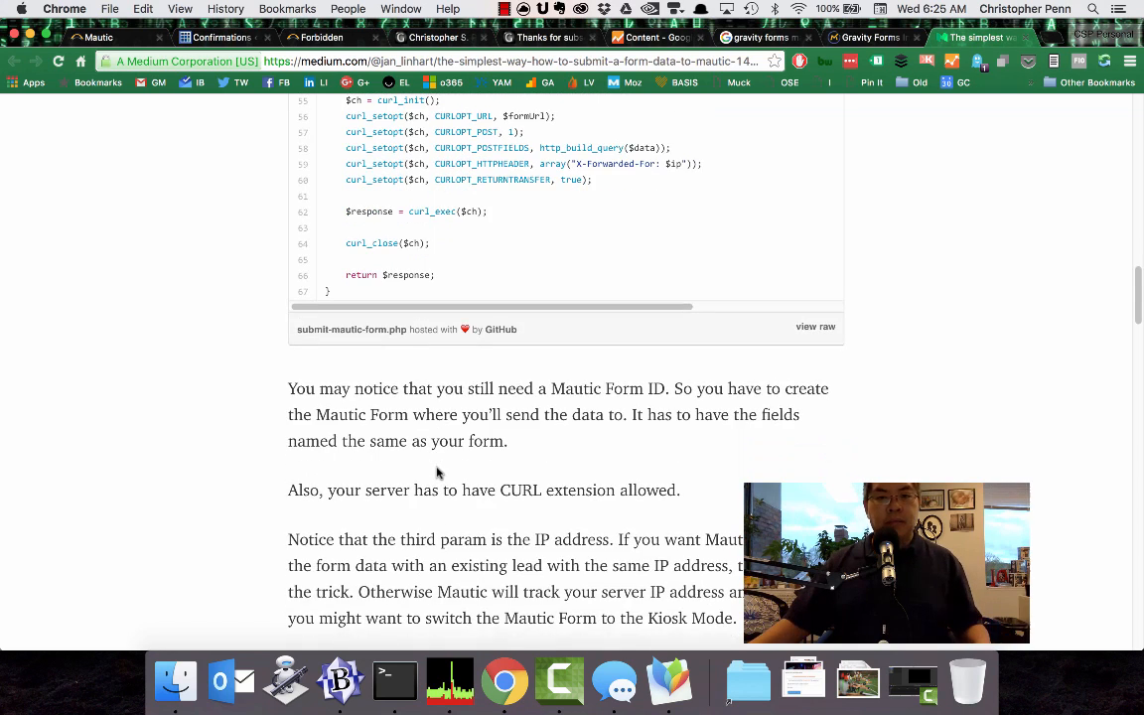
{"action": "scroll", "coordinate": [437, 470], "scroll_direction": "down", "scroll_amount": 2}
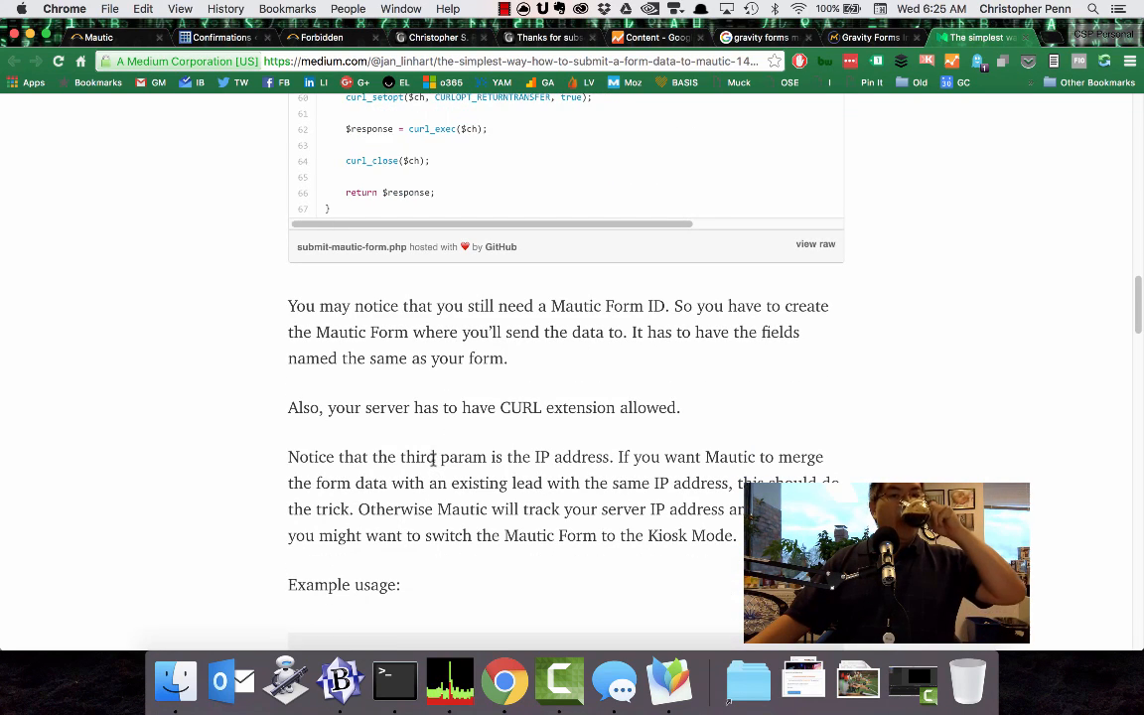
{"action": "scroll", "coordinate": [433, 457], "scroll_direction": "down", "scroll_amount": 4}
{"action": "scroll", "coordinate": [433, 453], "scroll_direction": "down", "scroll_amount": 4}
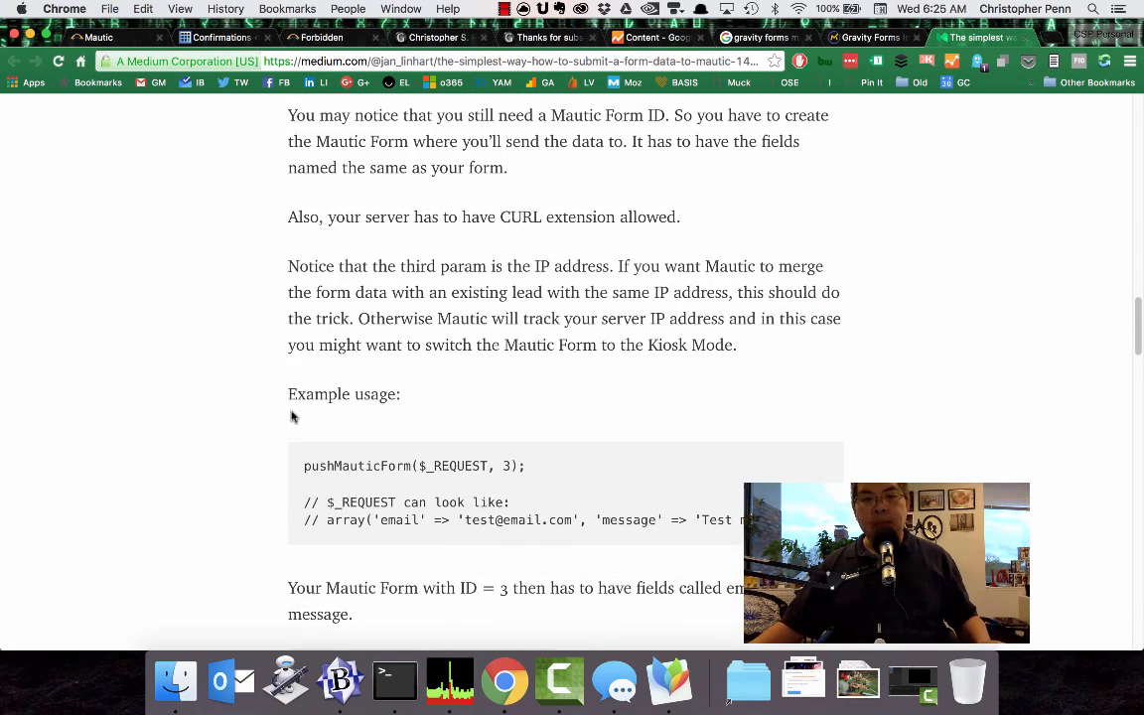
{"action": "scroll", "coordinate": [288, 413], "scroll_direction": "down", "scroll_amount": 3}
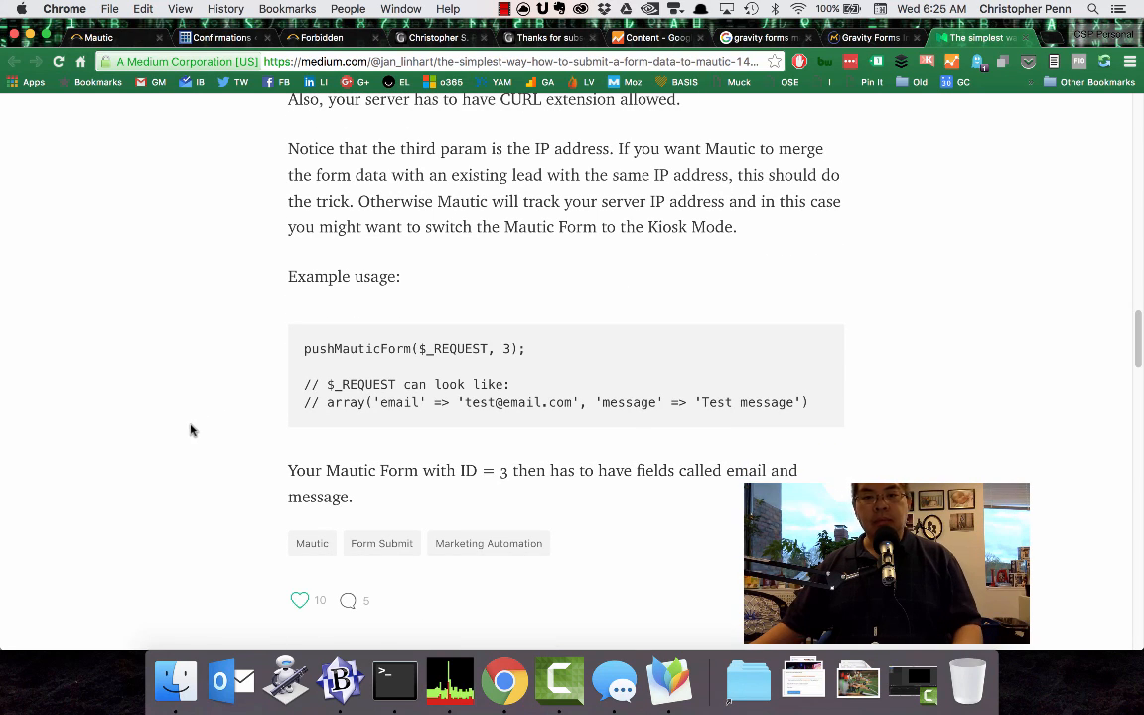
{"action": "scroll", "coordinate": [196, 427], "scroll_direction": "down", "scroll_amount": 5}
{"action": "scroll", "coordinate": [203, 426], "scroll_direction": "up", "scroll_amount": 15}
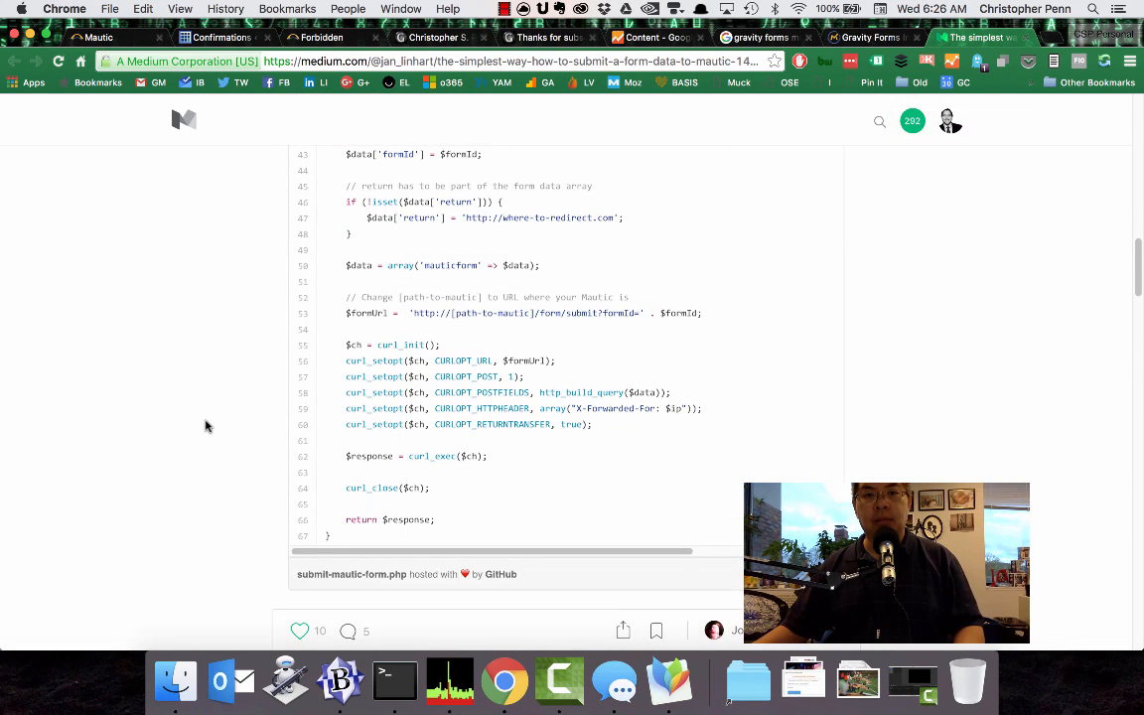
{"action": "scroll", "coordinate": [206, 425], "scroll_direction": "up", "scroll_amount": 10}
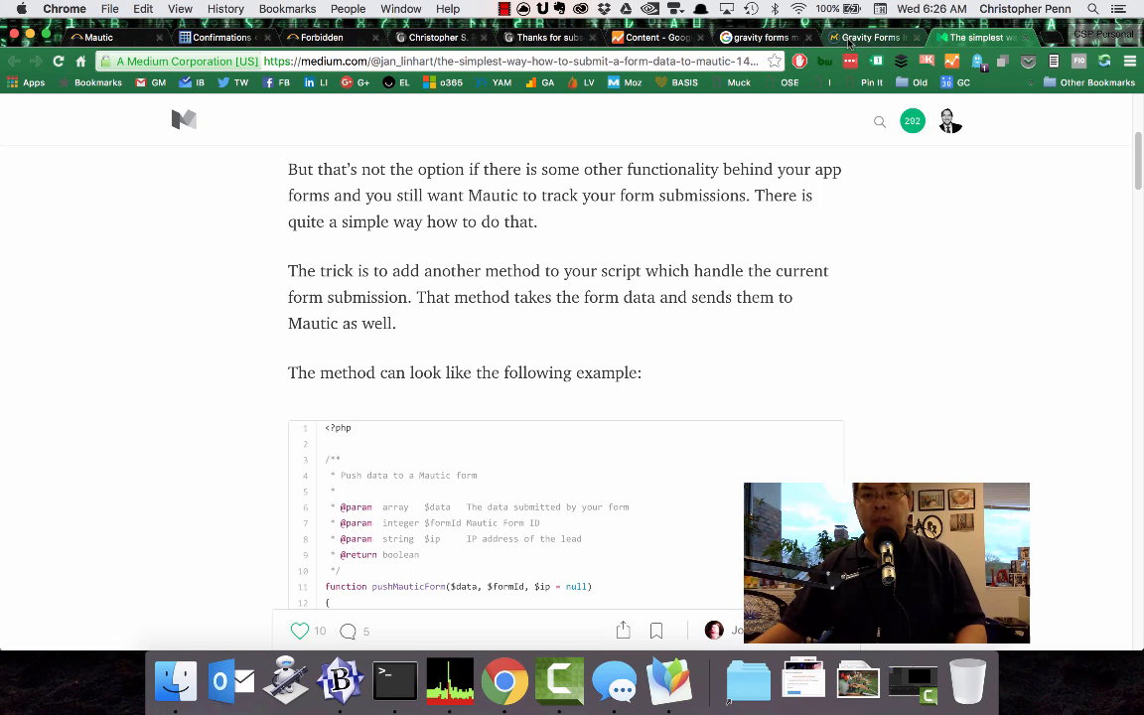
Return to the Gravity Forms Integration forum thread, copy the complete pushMauticForm example code and review it.
{"action": "left_click", "coordinate": [875, 41]}
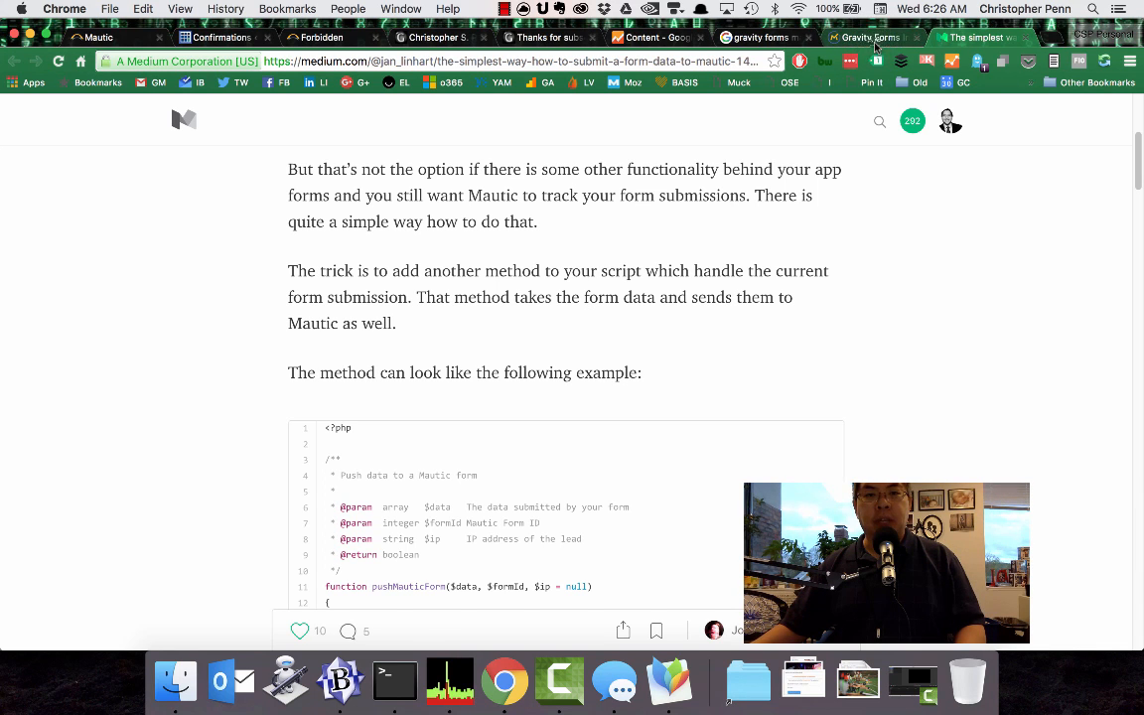
{"action": "scroll", "coordinate": [476, 412], "scroll_direction": "up", "scroll_amount": 5}
{"action": "scroll", "coordinate": [470, 415], "scroll_direction": "up", "scroll_amount": 5}
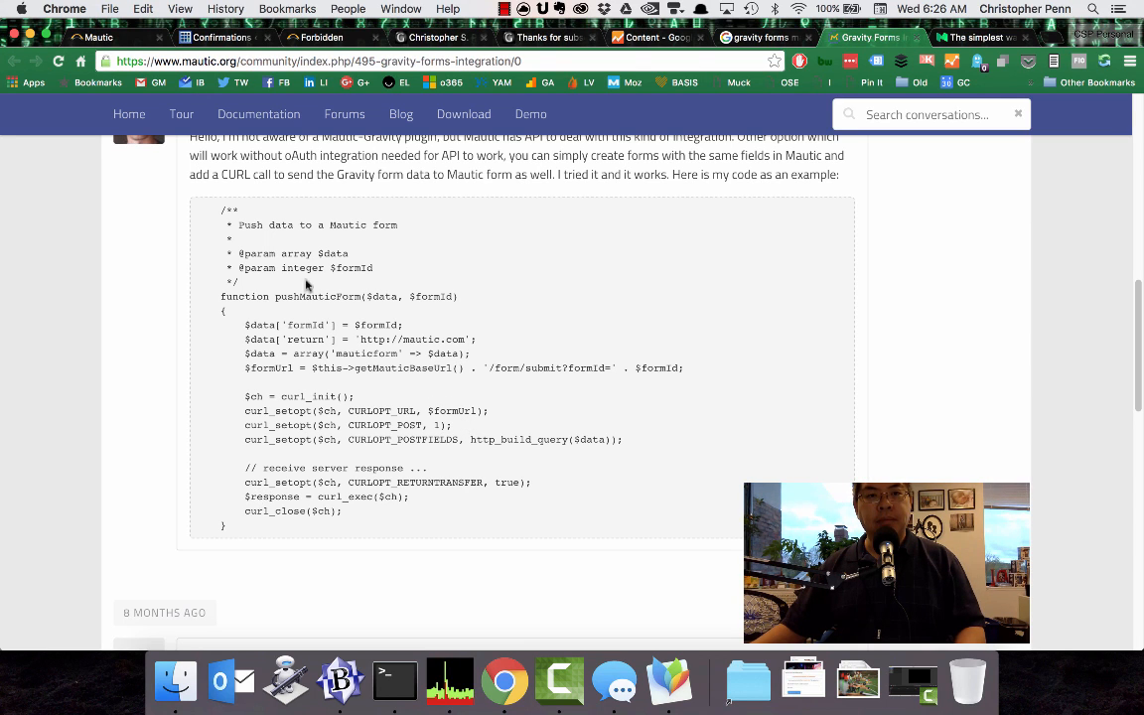
{"action": "left_click_drag", "start_coordinate": [236, 524], "coordinate": [213, 205]}
{"action": "key", "text": "super+c"}
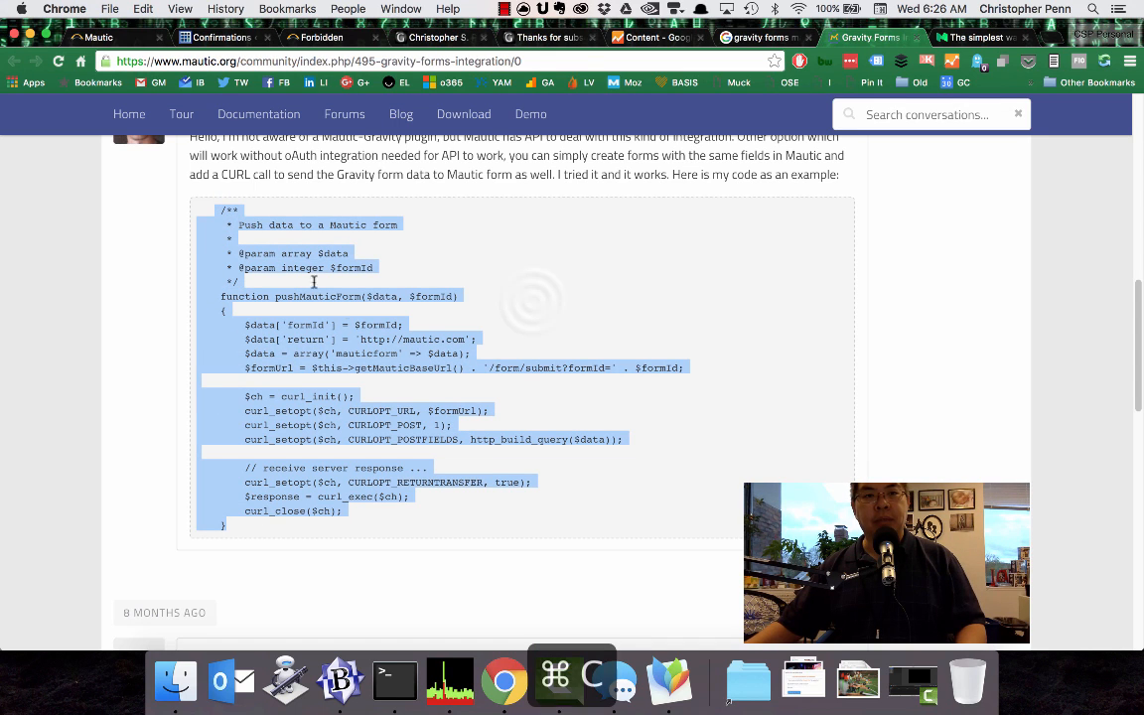
{"action": "left_click", "coordinate": [469, 280]}
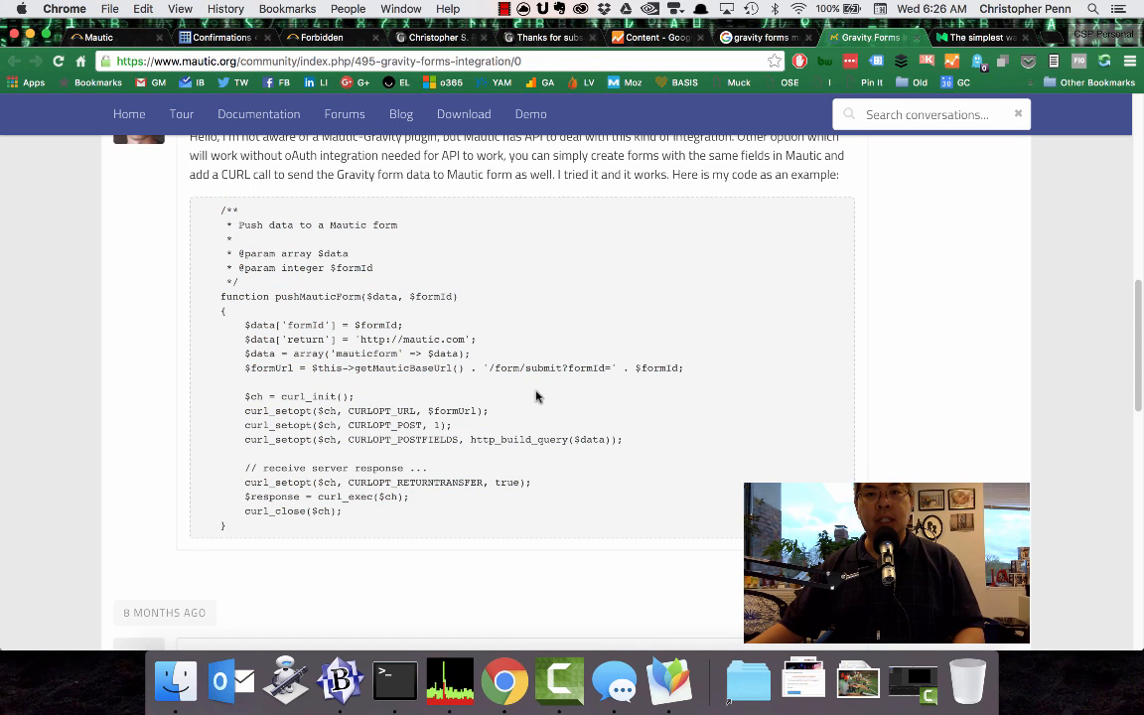
{"action": "scroll", "coordinate": [536, 397], "scroll_direction": "up", "scroll_amount": 1}
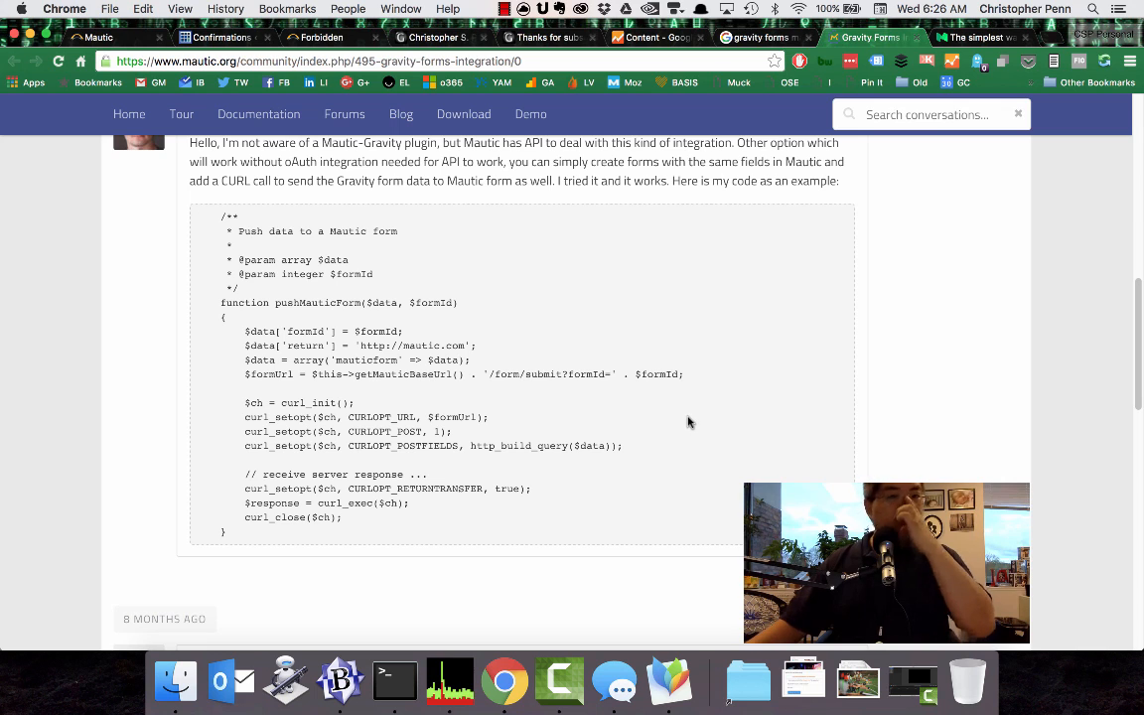
{"action": "scroll", "coordinate": [585, 392], "scroll_direction": "down", "scroll_amount": 1}
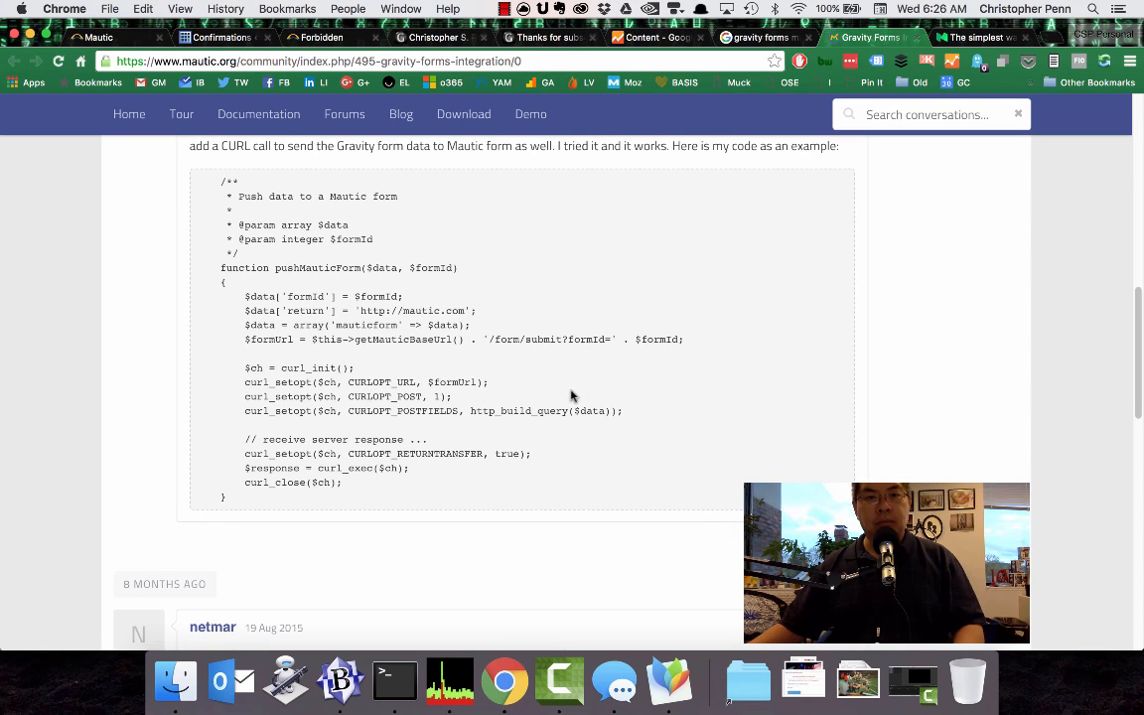
{"action": "scroll", "coordinate": [504, 381], "scroll_direction": "down", "scroll_amount": 1}
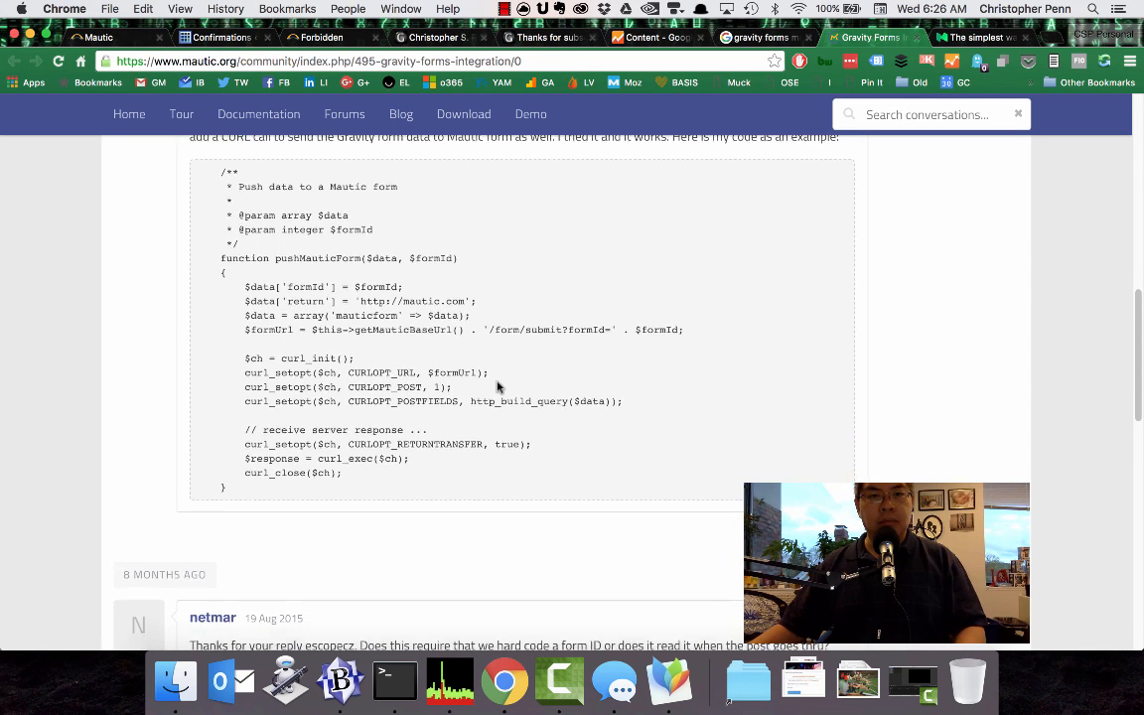
{"action": "scroll", "coordinate": [498, 385], "scroll_direction": "down", "scroll_amount": 1}
{"action": "scroll", "coordinate": [482, 383], "scroll_direction": "down", "scroll_amount": 3}
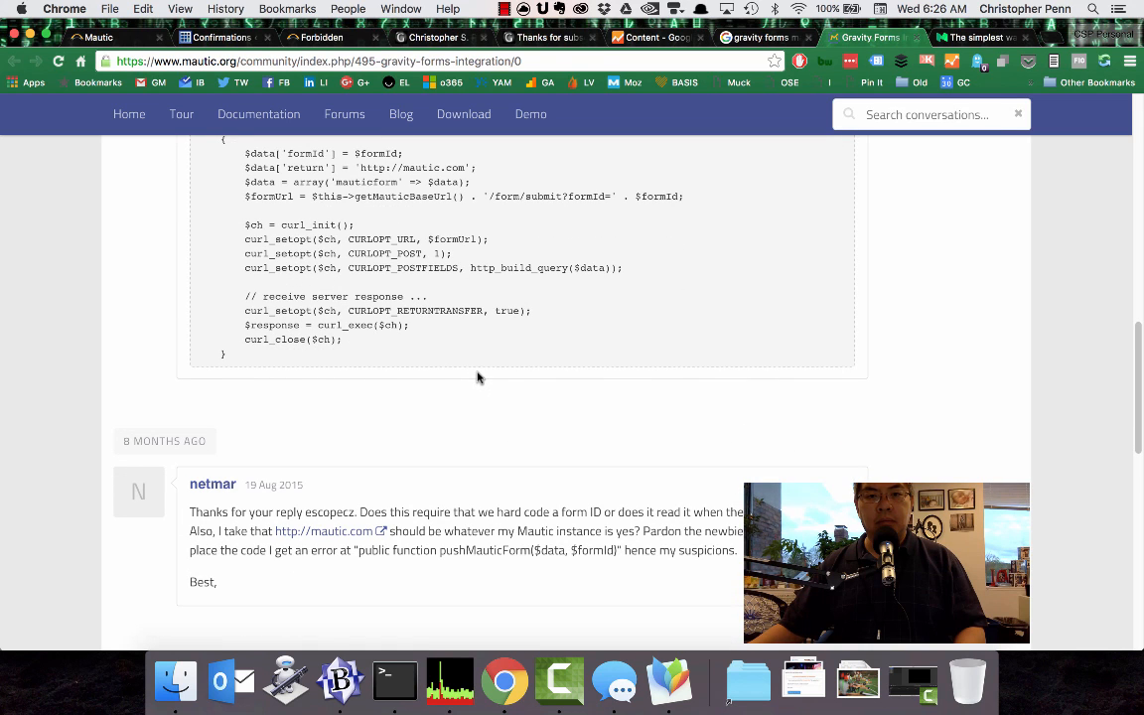
{"action": "scroll", "coordinate": [440, 401], "scroll_direction": "up", "scroll_amount": 1}
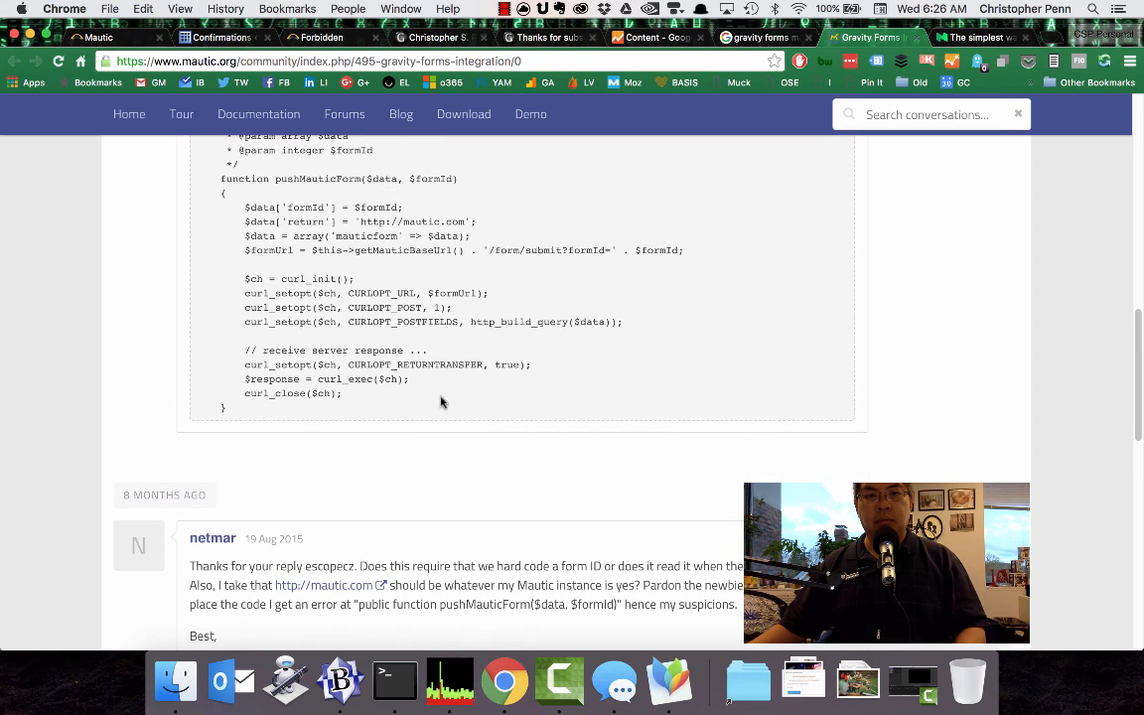
Switch to BBEdit and replace the entire contents of doublepost.php with the copied pushMauticForm code.
{"action": "left_click", "coordinate": [348, 675]}
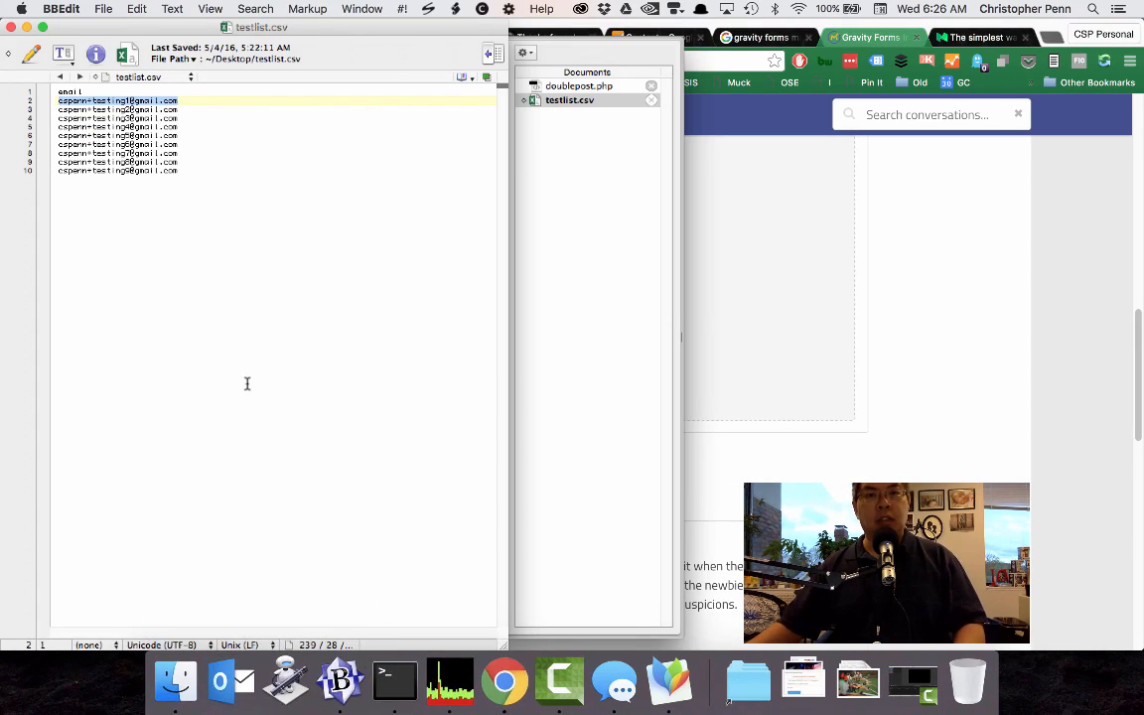
{"action": "left_click", "coordinate": [579, 87]}
{"action": "key", "text": "super+a"}
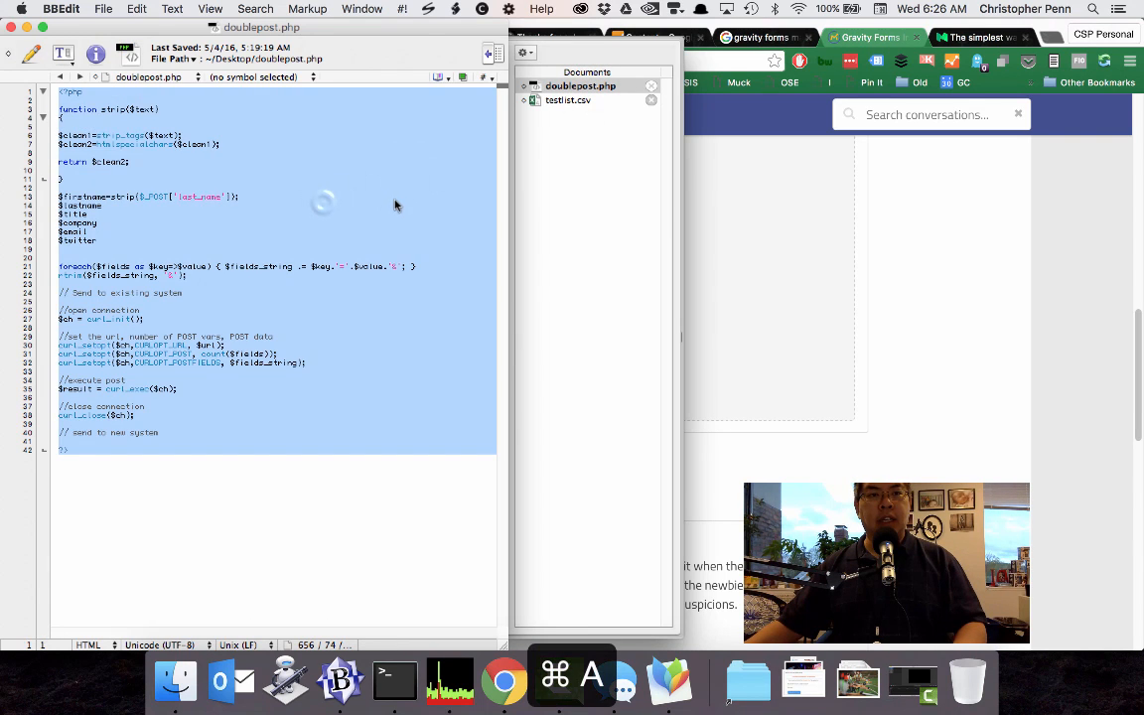
{"action": "left_click", "coordinate": [319, 200]}
{"action": "key", "text": "super+a"}
{"action": "key", "text": "super+v"}
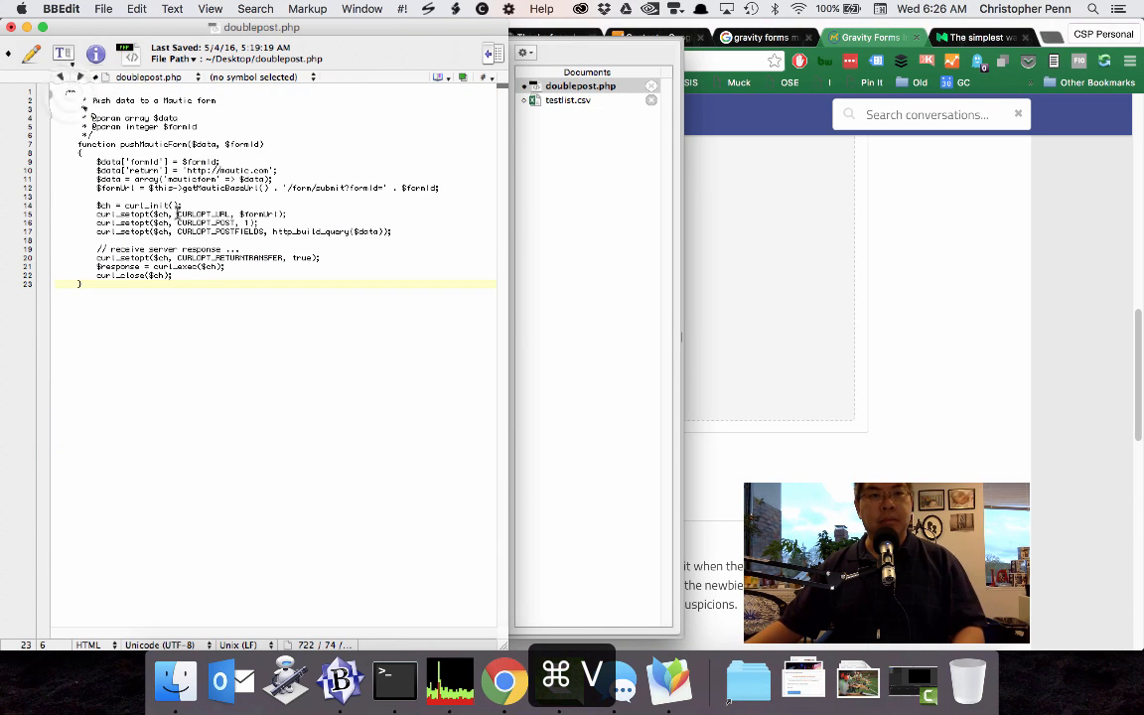
Wrap the code in doublepost.php with an opening <?php tag and an unindented closing ?> tag, separated by blank lines.
{"action": "left_click", "coordinate": [59, 91]}
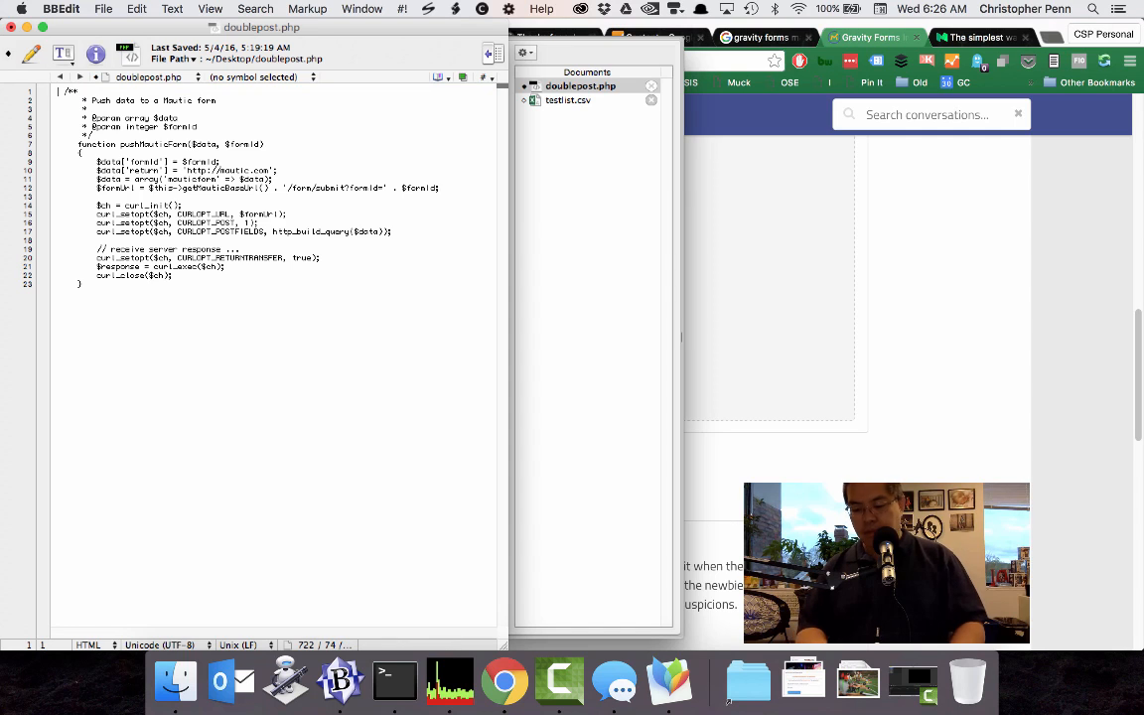
{"action": "type", "text": "<?php"}
{"action": "key", "text": "Return"}
{"action": "key", "text": "Return"}
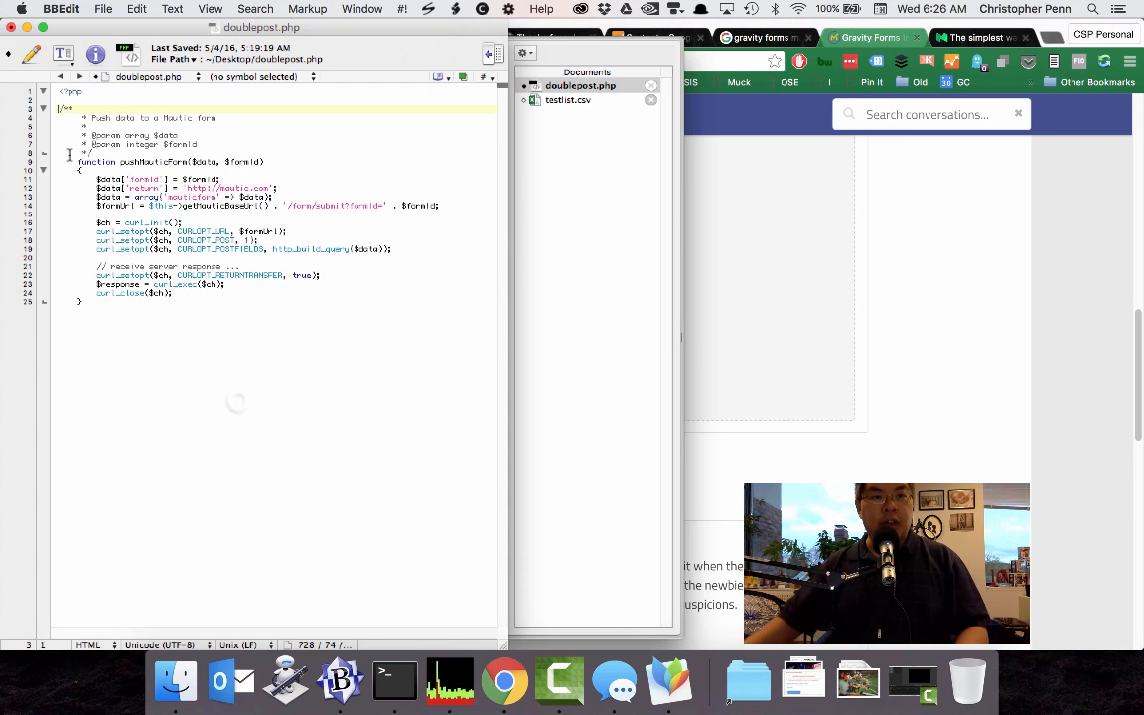
{"action": "left_click", "coordinate": [238, 400]}
{"action": "key", "text": "Return"}
{"action": "type", "text": "?>"}
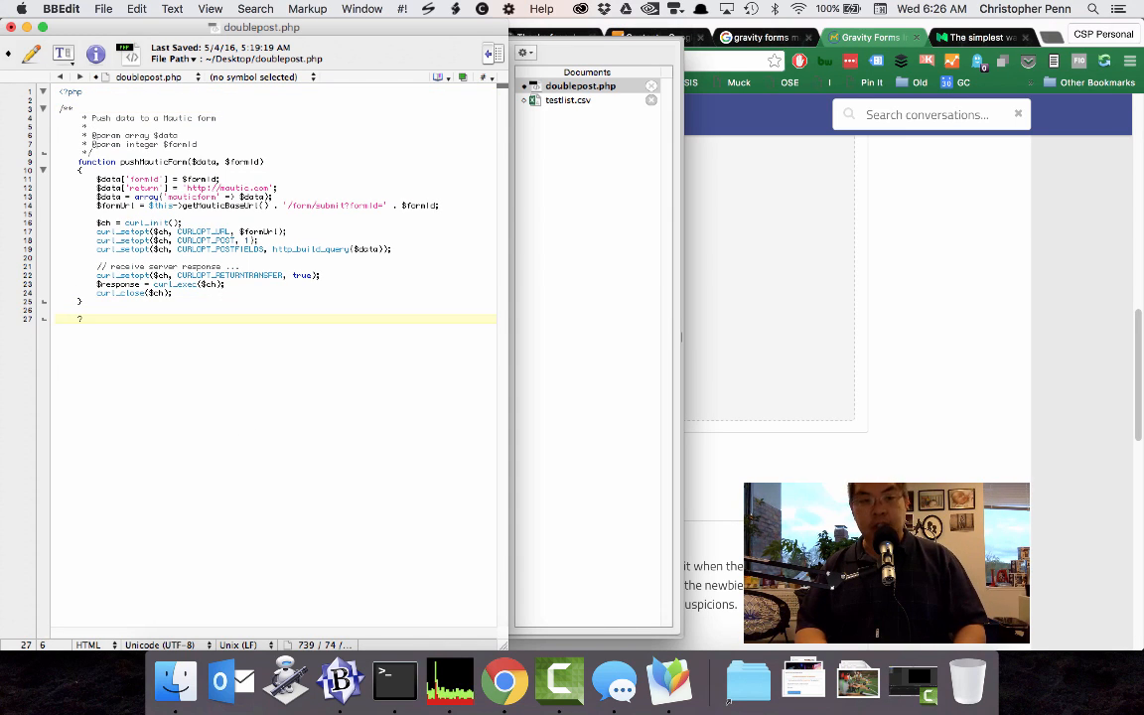
{"action": "left_click", "coordinate": [159, 179]}
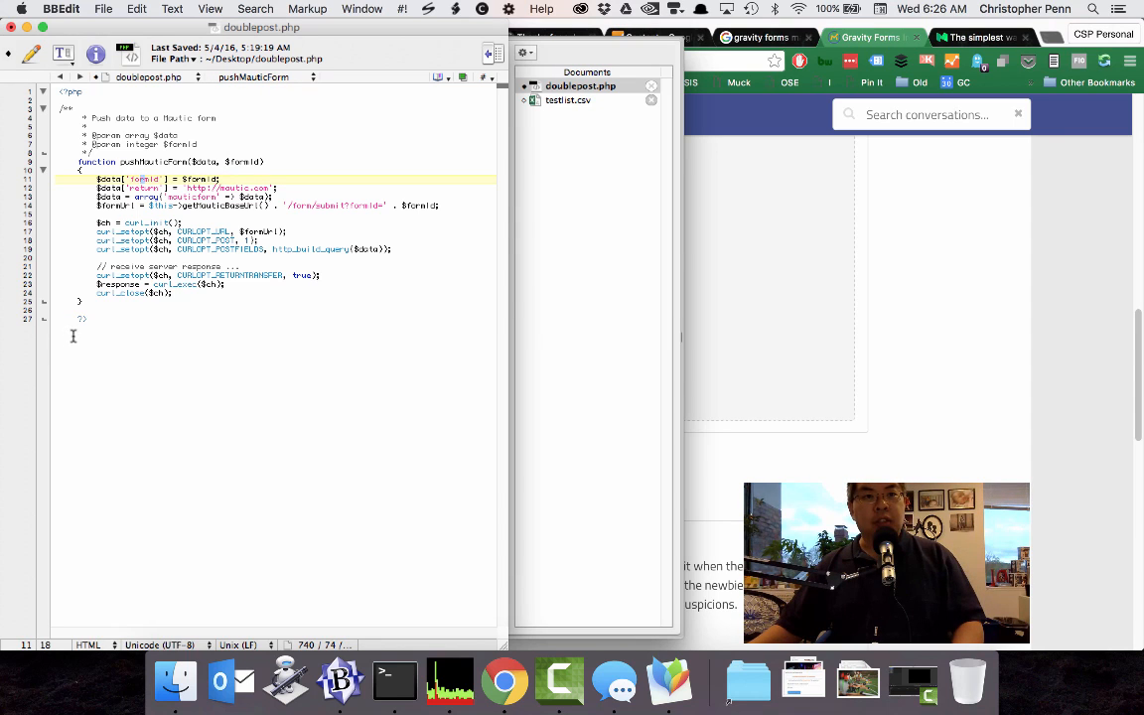
{"action": "left_click_drag", "start_coordinate": [75, 317], "coordinate": [62, 321]}
{"action": "key", "text": "BackSpace"}
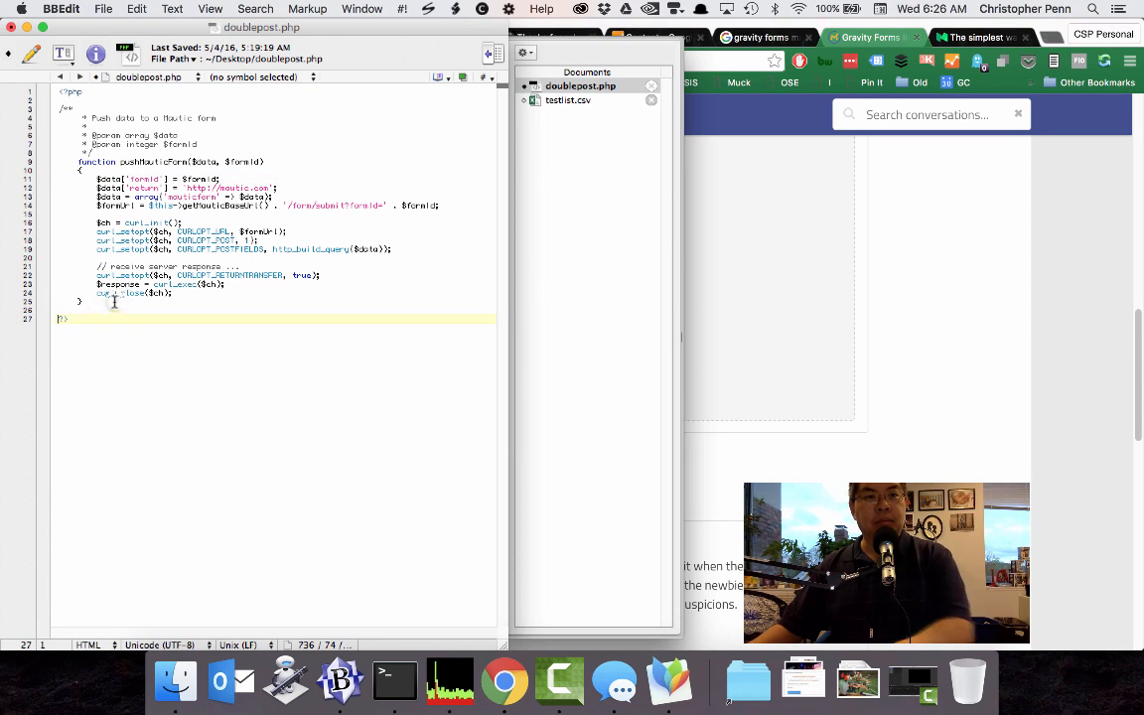
{"action": "left_click", "coordinate": [115, 301]}
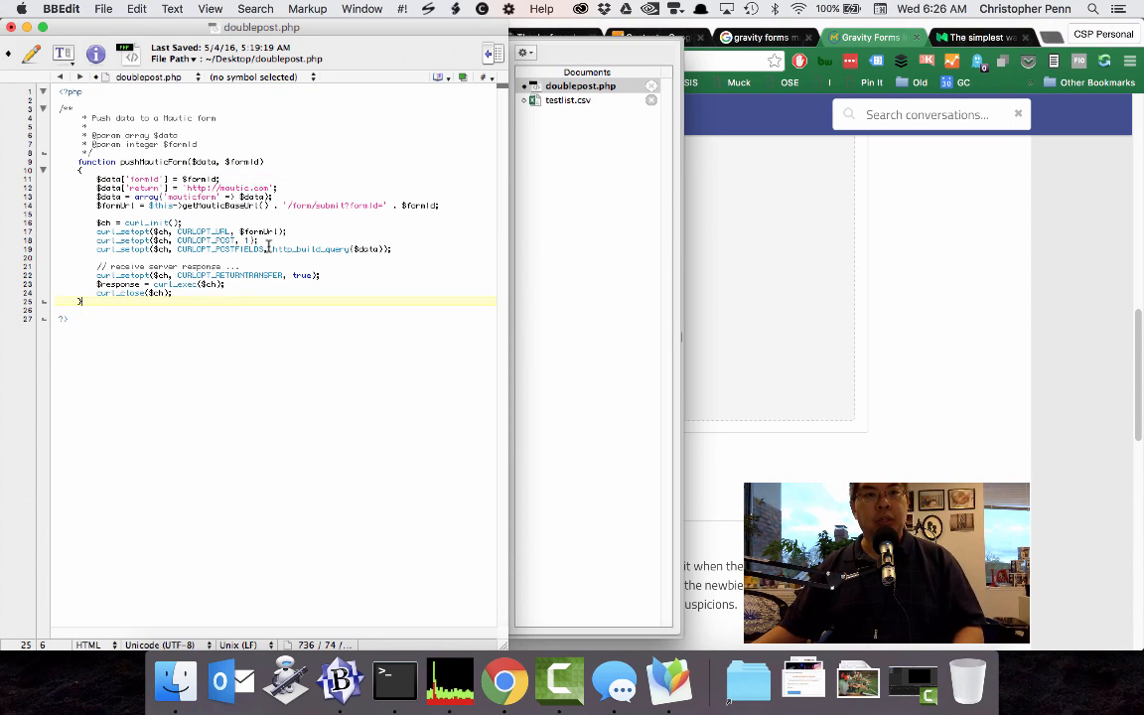
Change the return URL inside the pushMauticForm function to the account owner's own mautic.com subdomain.
{"action": "left_click", "coordinate": [220, 151]}
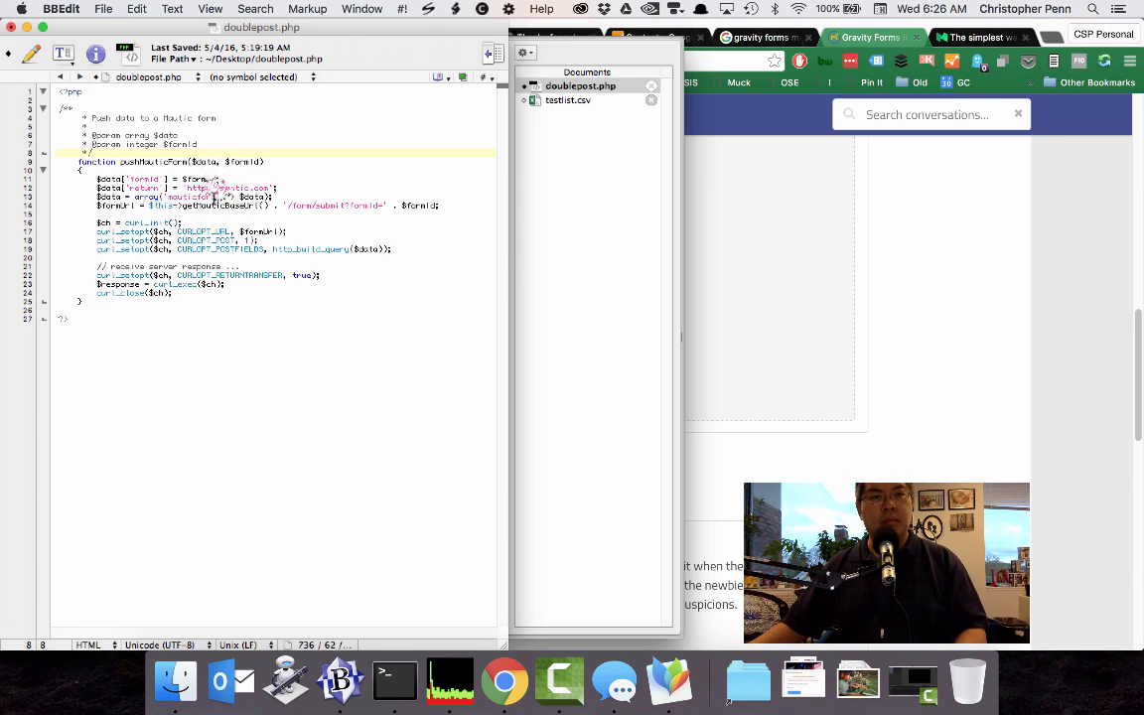
{"action": "left_click", "coordinate": [220, 188]}
{"action": "type", "text": "christopherpenn."}
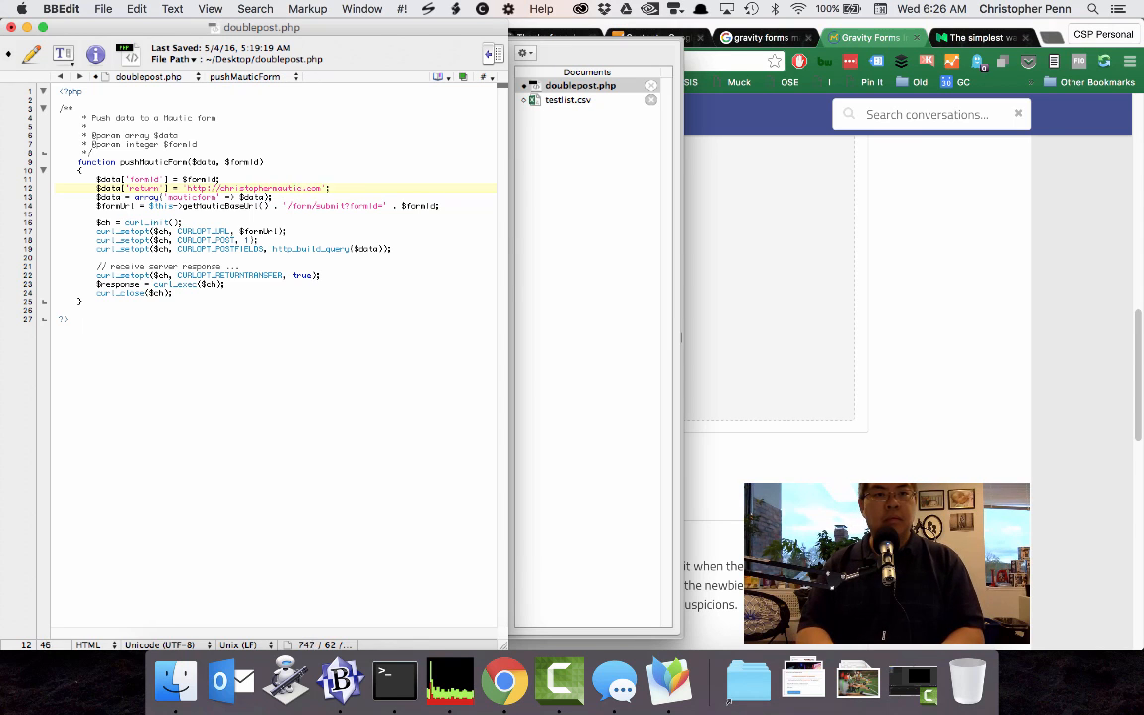
{"action": "key", "text": "BackSpace"}
{"action": "key", "text": "BackSpace"}
{"action": "key", "text": "BackSpace"}
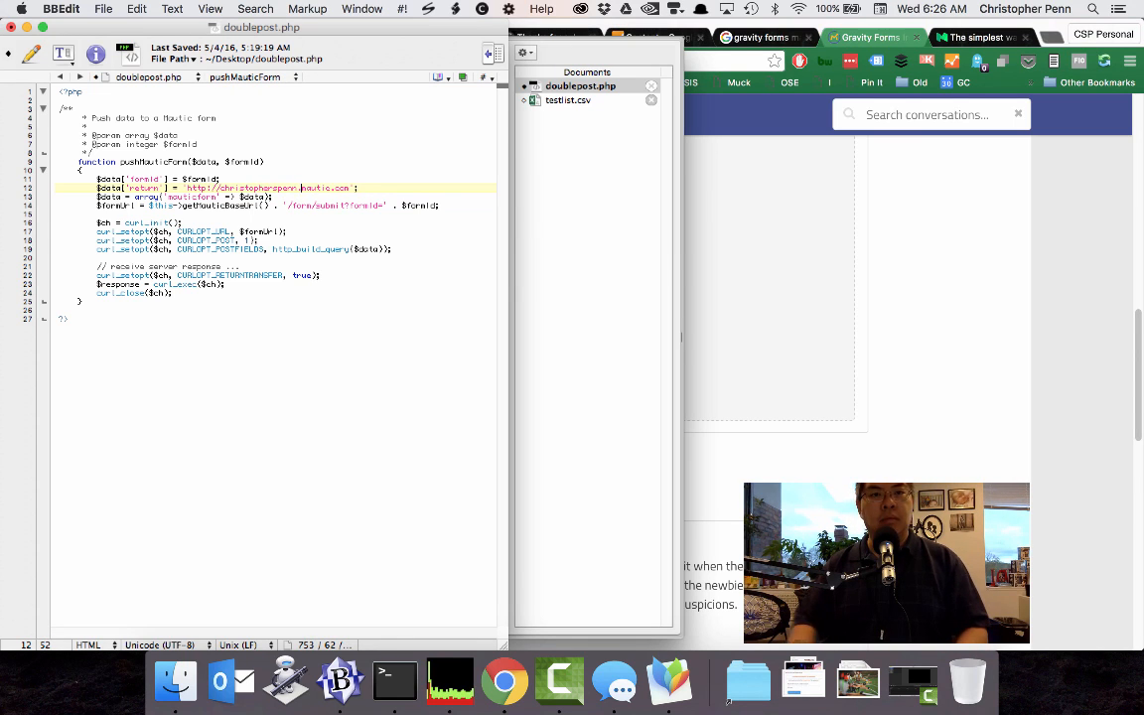
{"action": "left_click", "coordinate": [177, 212]}
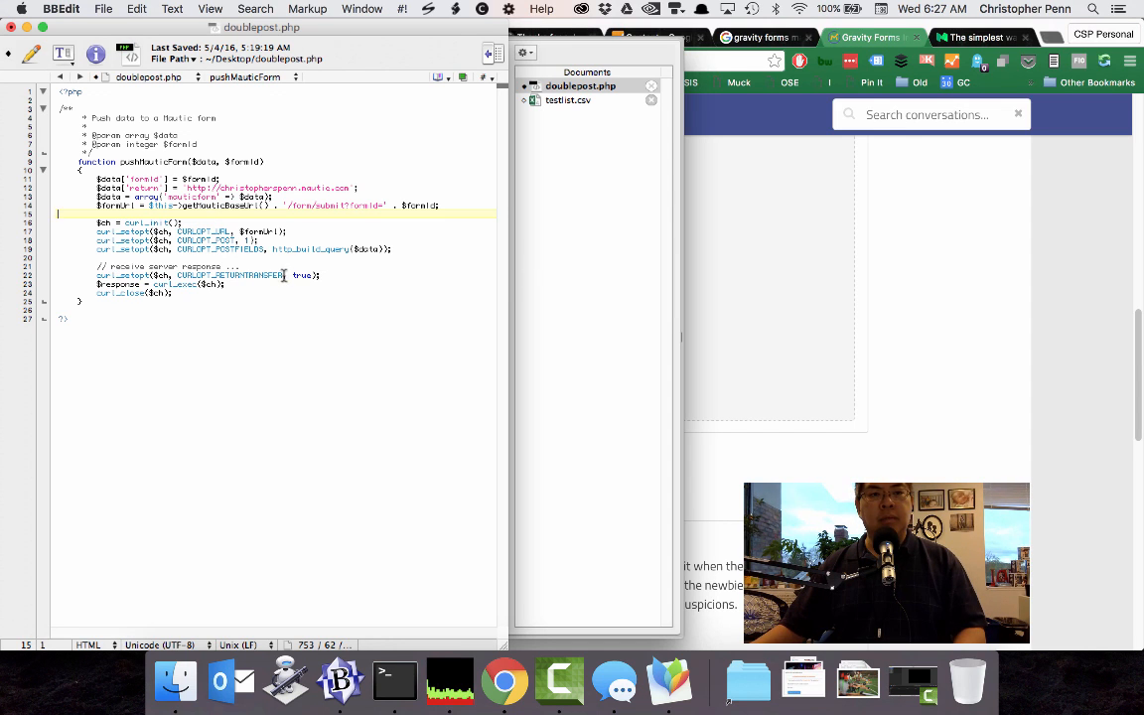
Switch to Chrome and reread the forum administrator's post introducing the pushMauticForm example code.
{"action": "left_click", "coordinate": [789, 253]}
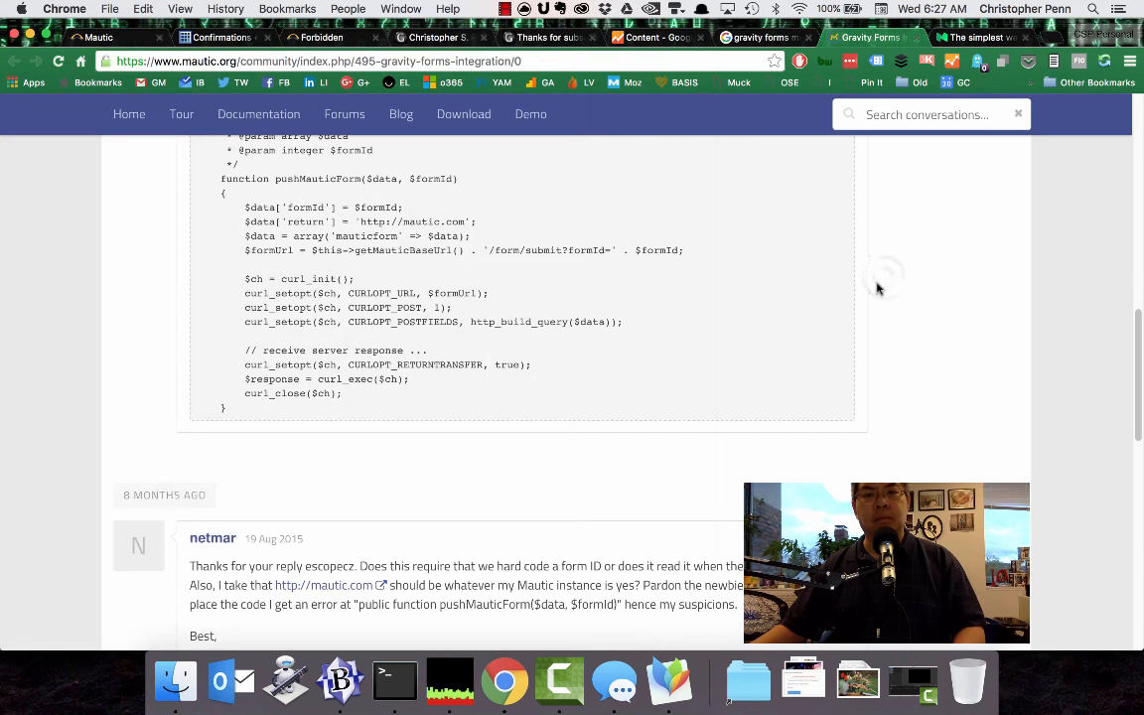
{"action": "scroll", "coordinate": [601, 390], "scroll_direction": "up", "scroll_amount": 5}
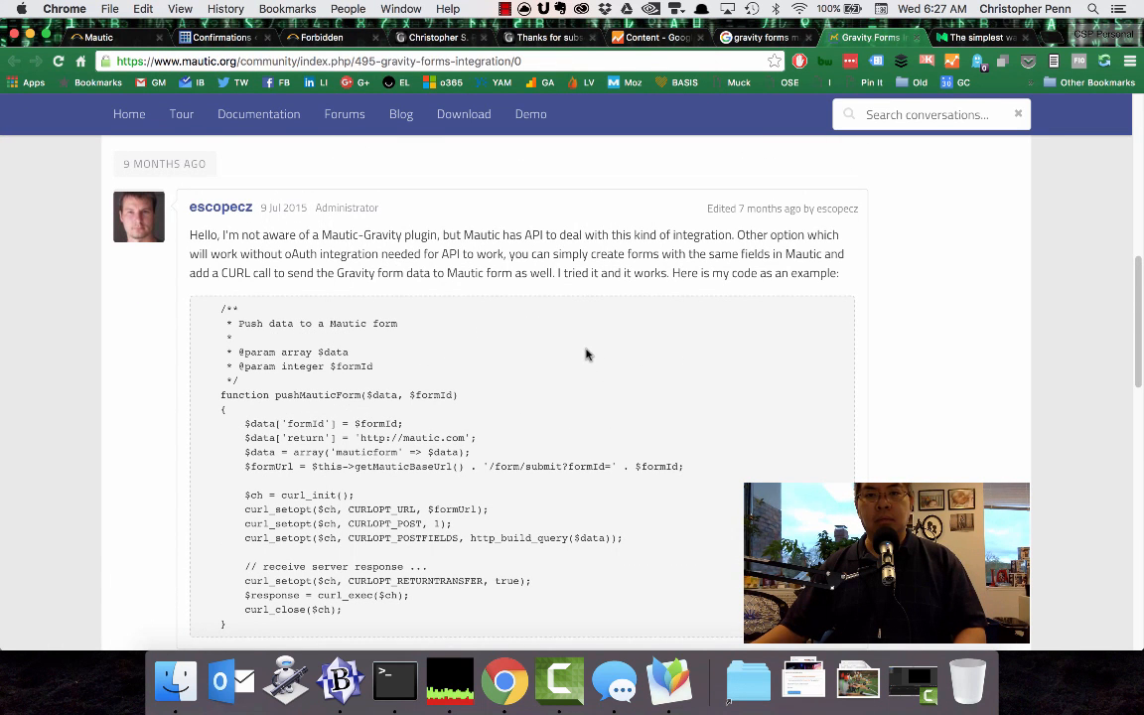
{"action": "scroll", "coordinate": [623, 358], "scroll_direction": "up", "scroll_amount": 1}
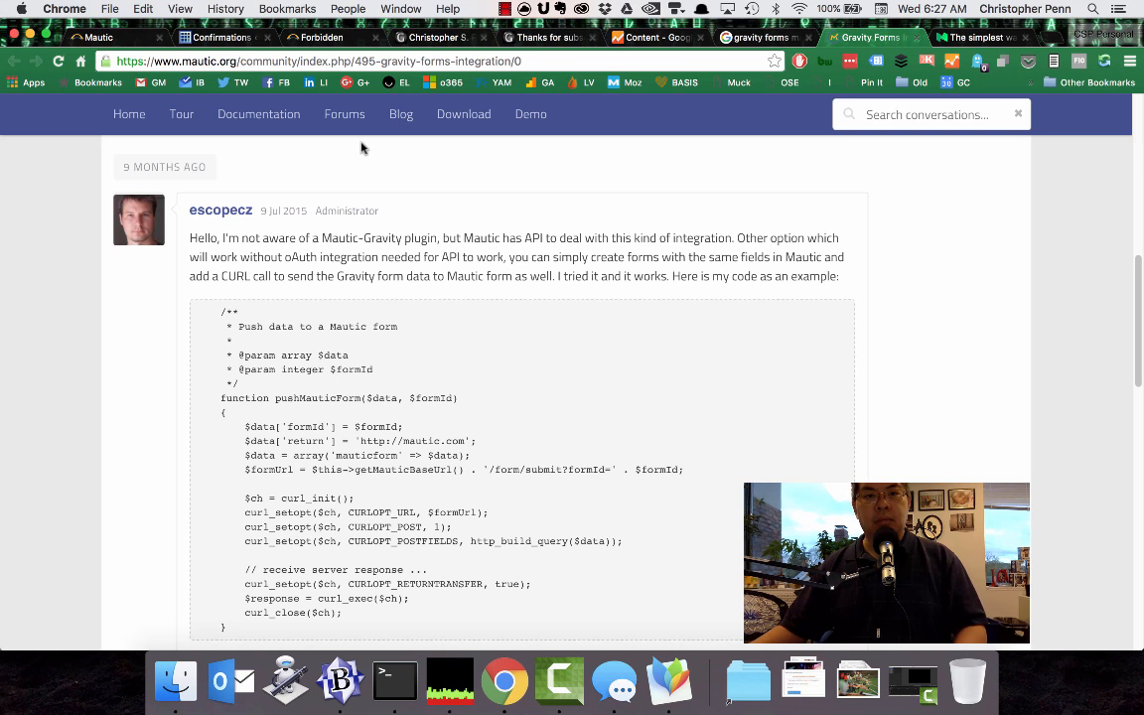
Open the "Subscribe to the newsletter" form in the Gravity Forms Form Editor and review its fields.
{"action": "left_click", "coordinate": [219, 38]}
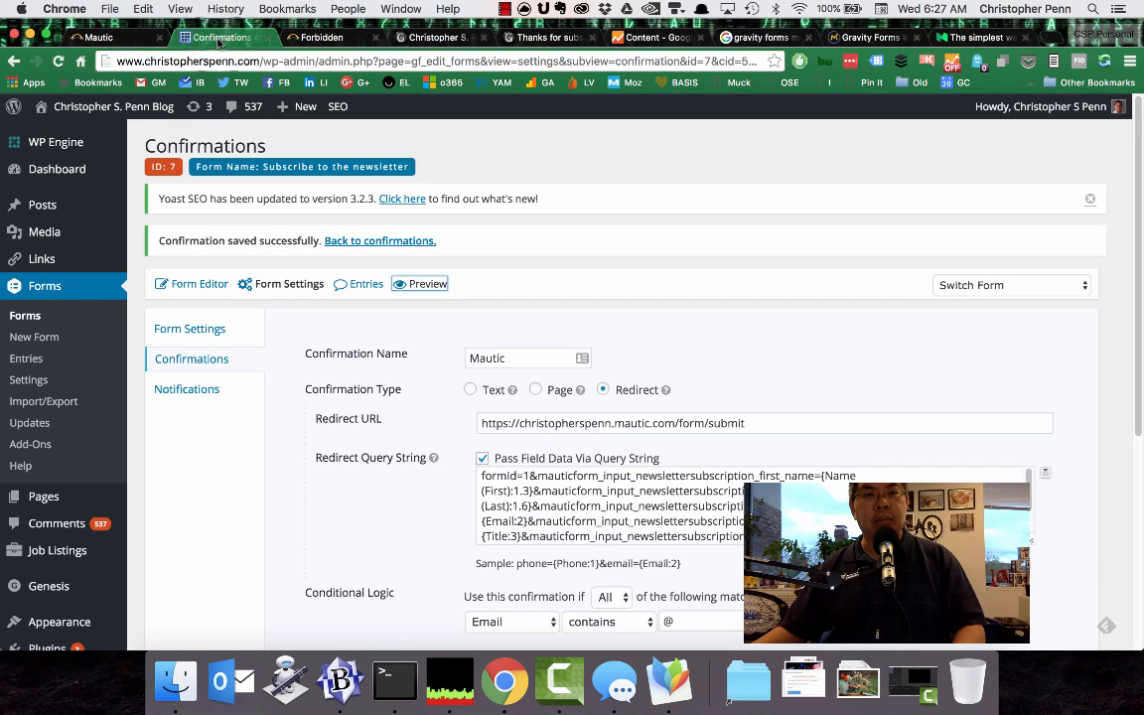
{"action": "left_click", "coordinate": [203, 338]}
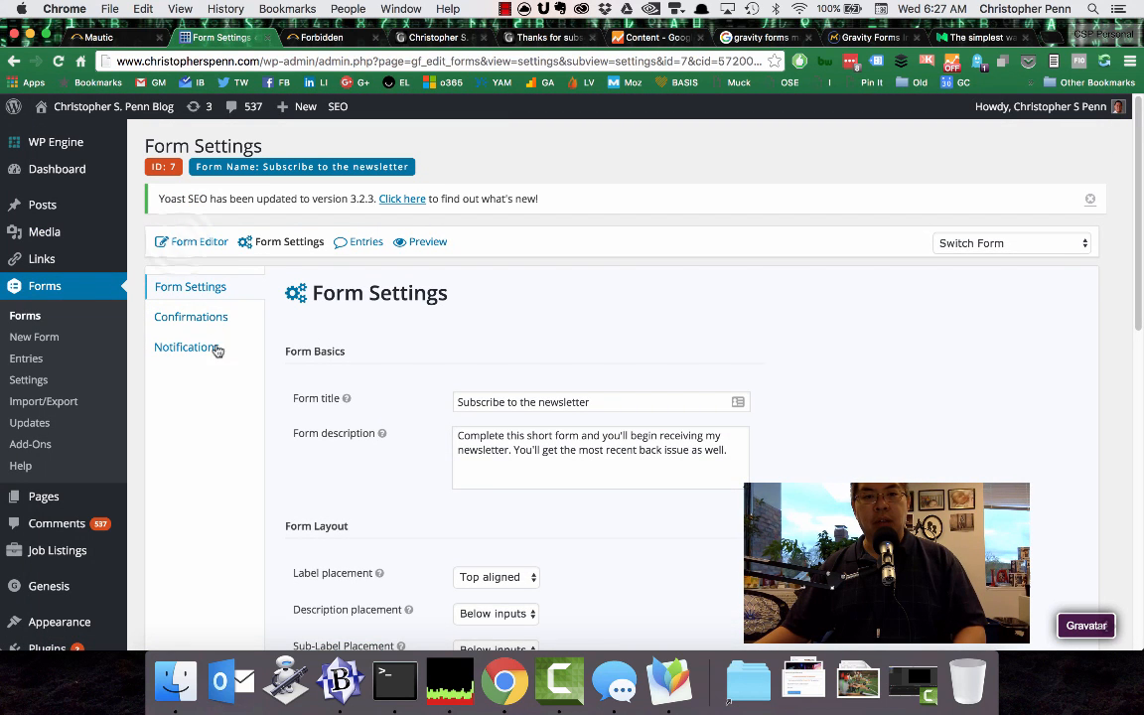
{"action": "left_click", "coordinate": [185, 245]}
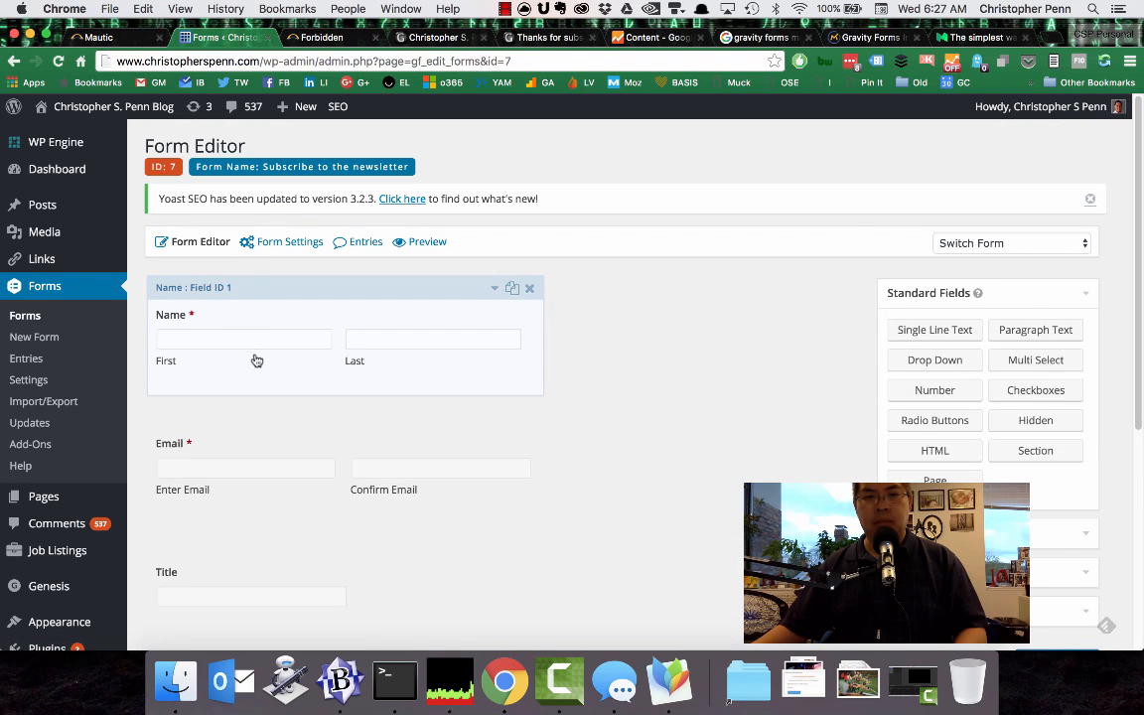
{"action": "scroll", "coordinate": [217, 460], "scroll_direction": "down", "scroll_amount": 2}
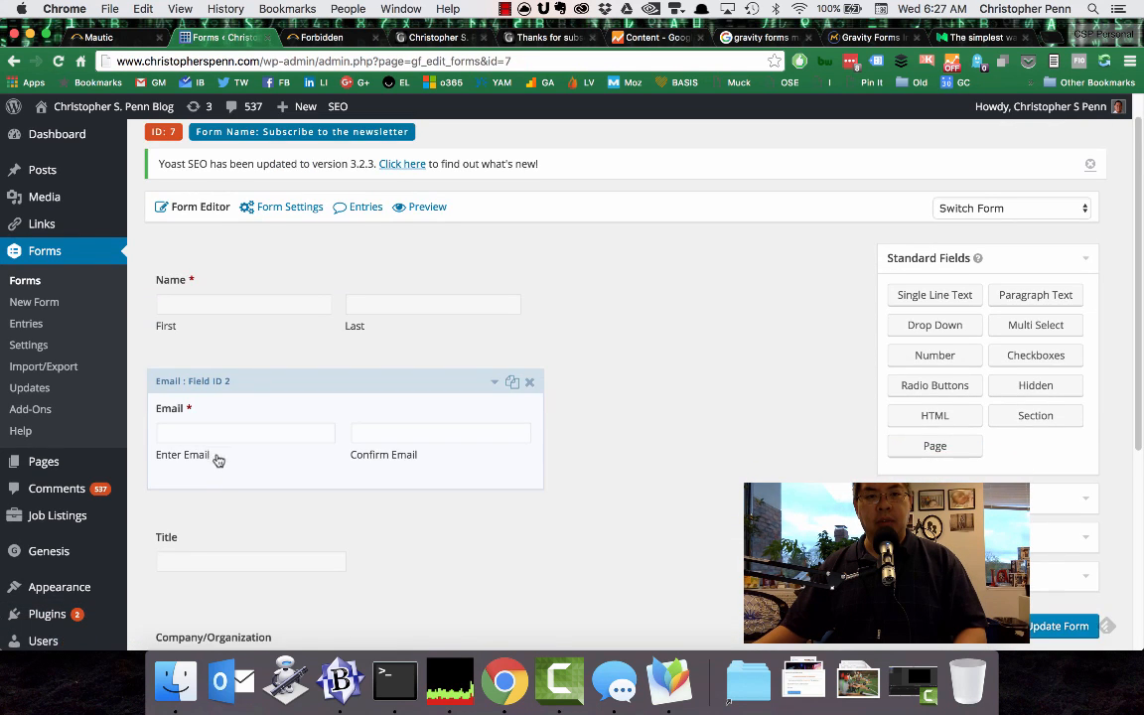
{"action": "scroll", "coordinate": [231, 488], "scroll_direction": "down", "scroll_amount": 3}
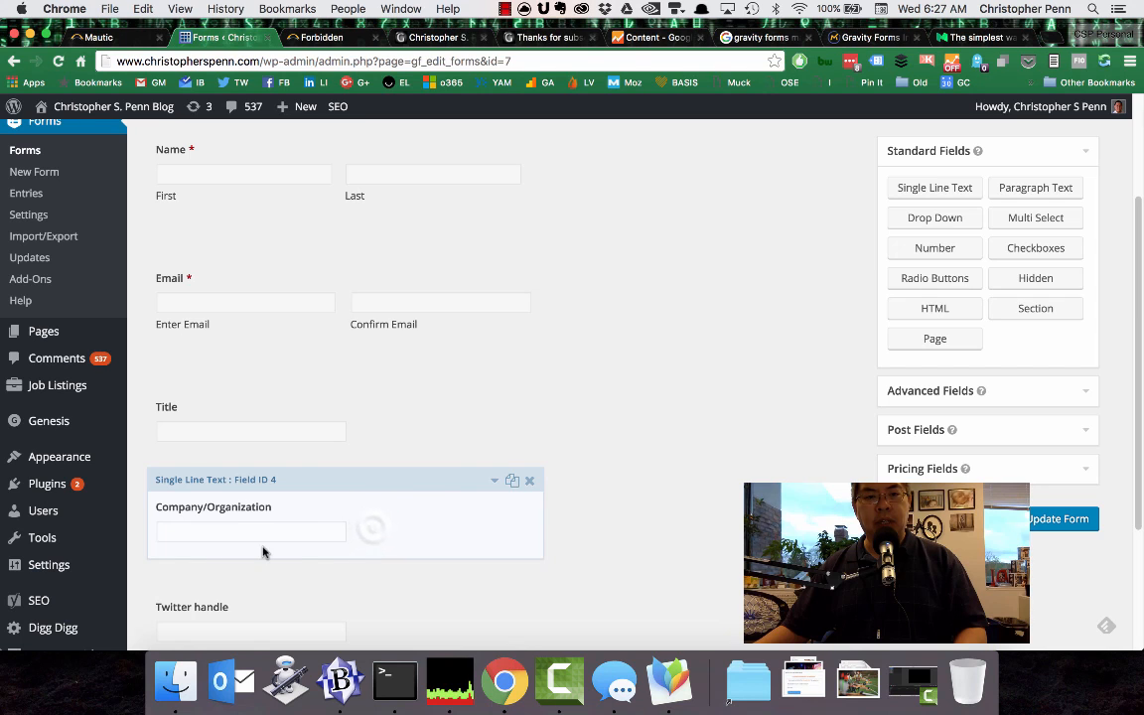
Expand the Company/Organization field and check its General and Appearance settings for the field's naming.
{"action": "left_click", "coordinate": [373, 532]}
{"action": "scroll", "coordinate": [541, 510], "scroll_direction": "down", "scroll_amount": 6}
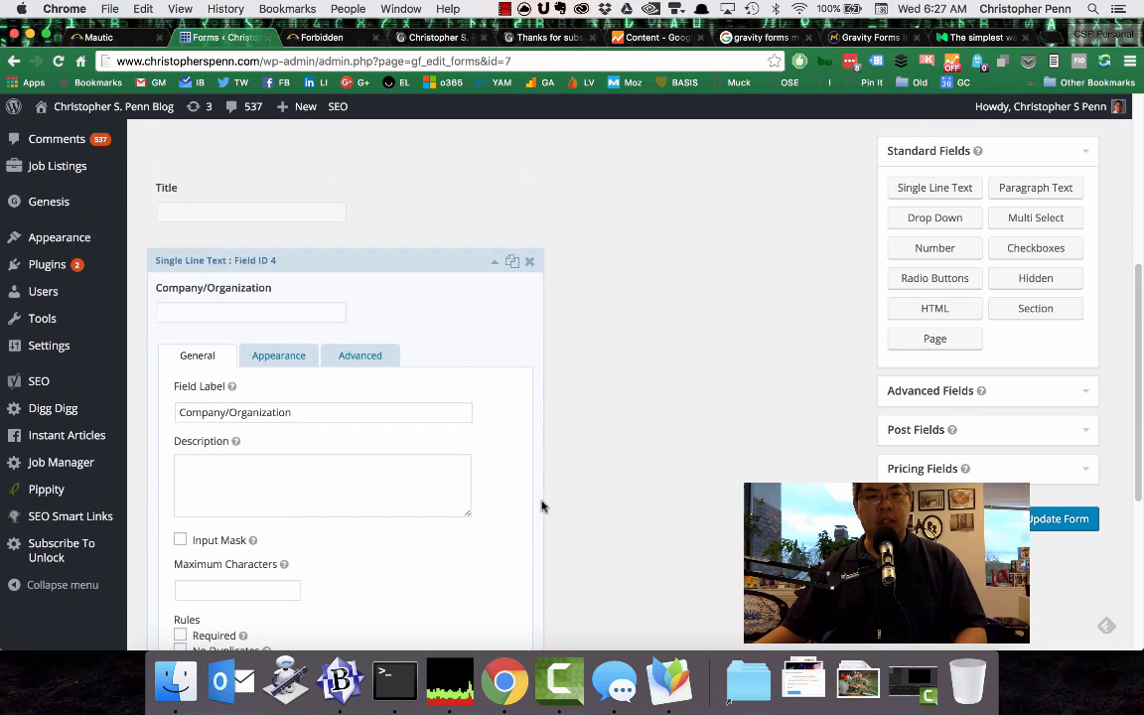
{"action": "scroll", "coordinate": [516, 491], "scroll_direction": "down", "scroll_amount": 3}
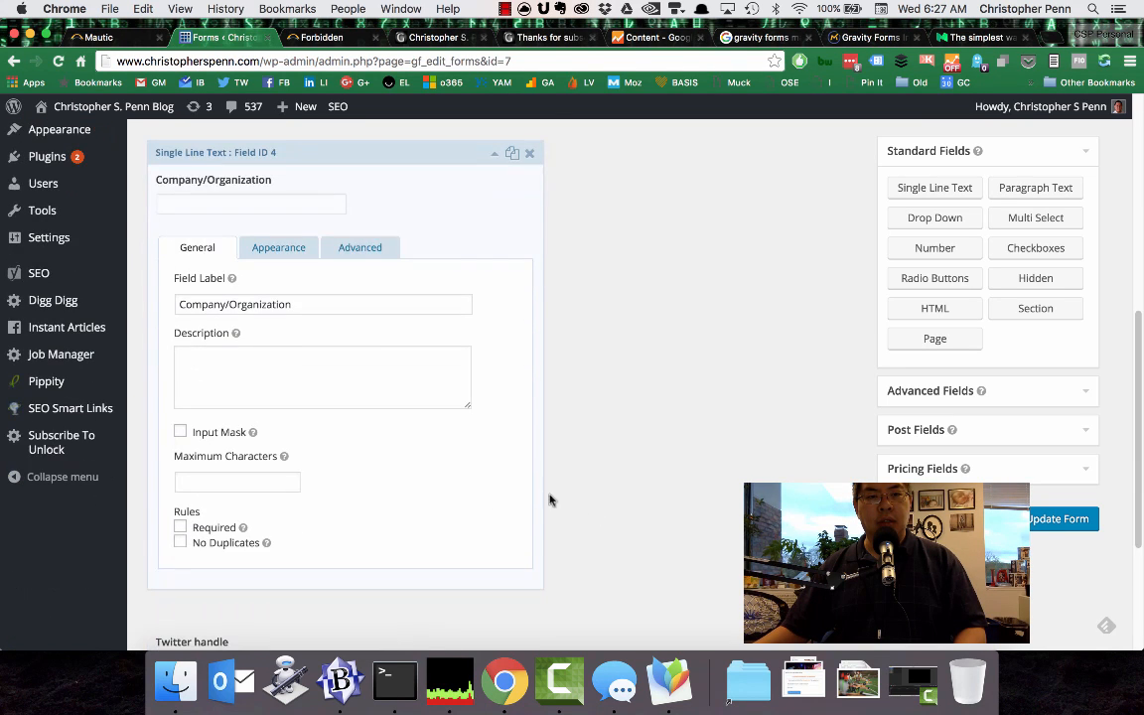
{"action": "left_click", "coordinate": [328, 248]}
{"action": "left_click", "coordinate": [296, 254]}
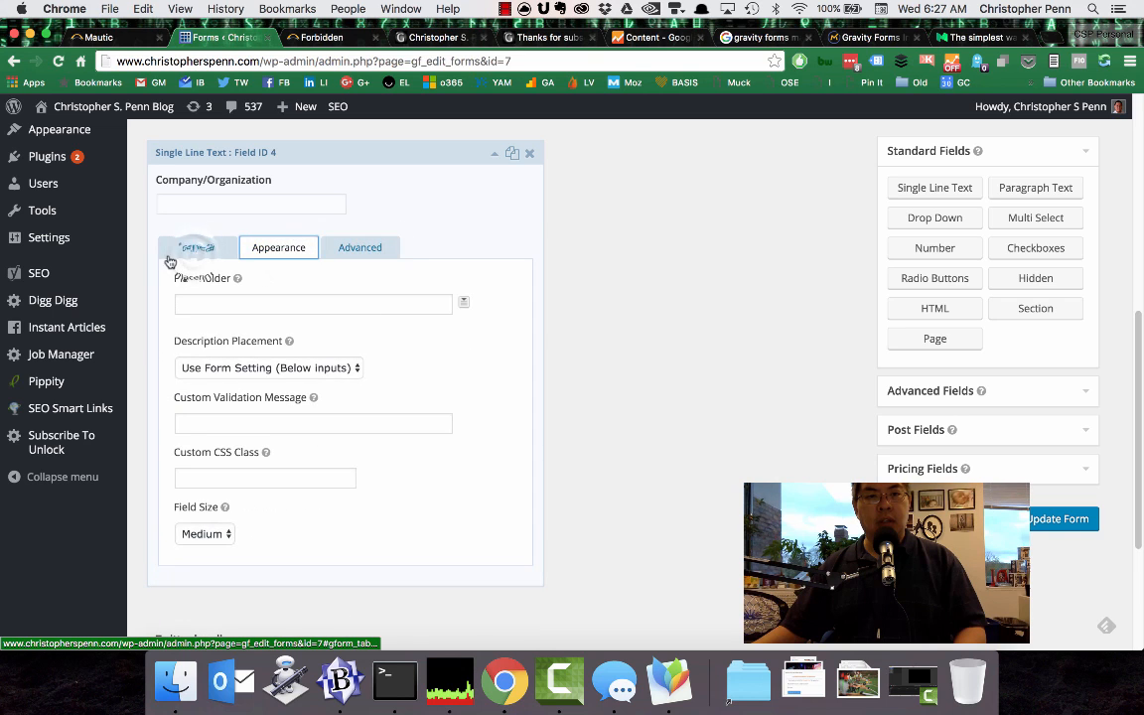
{"action": "left_click", "coordinate": [194, 258]}
Switch to BBEdit, review the pushMauticForm parameters and the CURLOPT_POSTFIELDS line, and return to Chrome.
{"action": "key", "text": "super+Tab"}
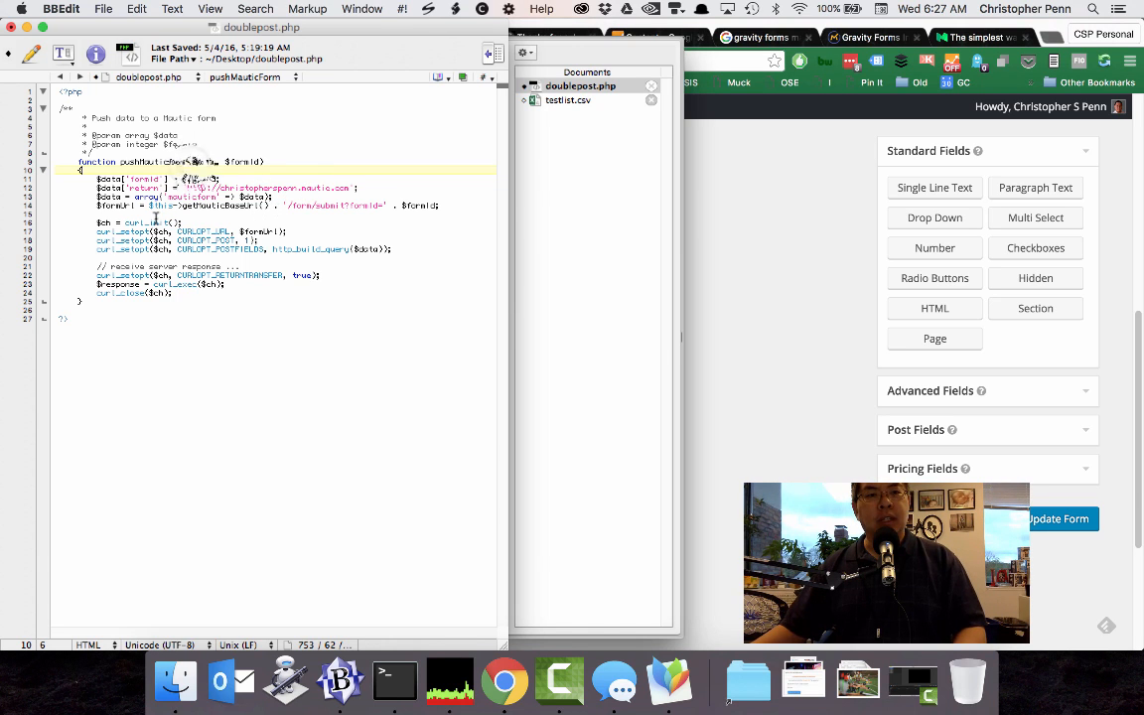
{"action": "left_click", "coordinate": [192, 162]}
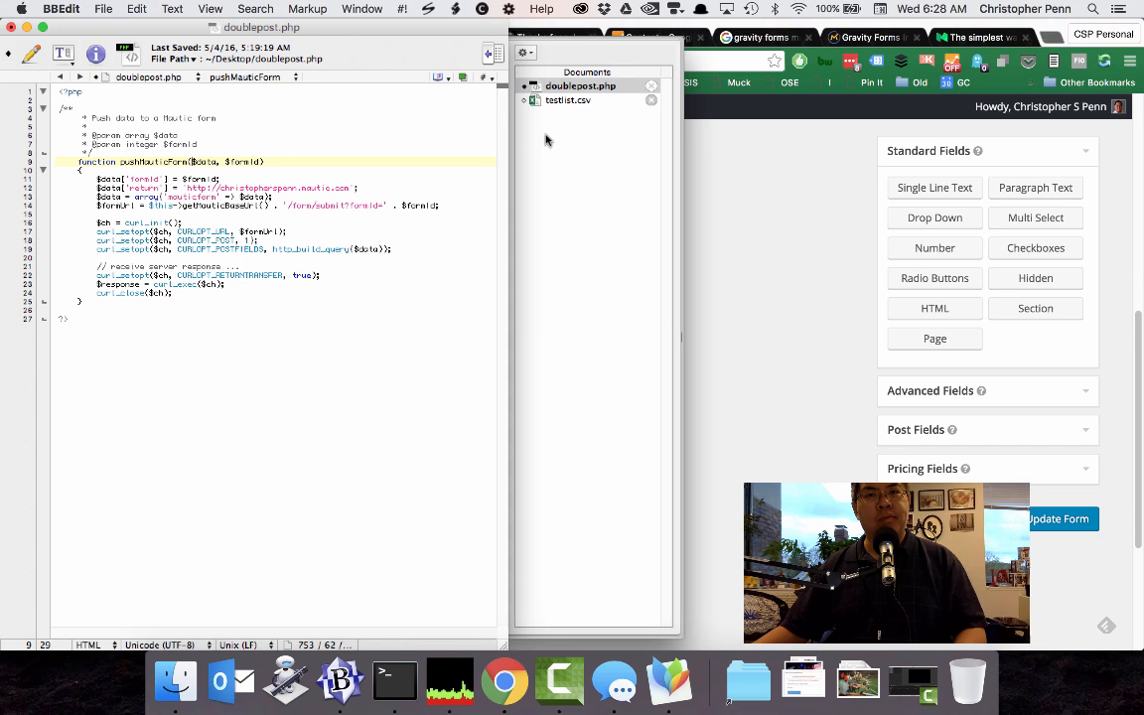
{"action": "left_click", "coordinate": [262, 246]}
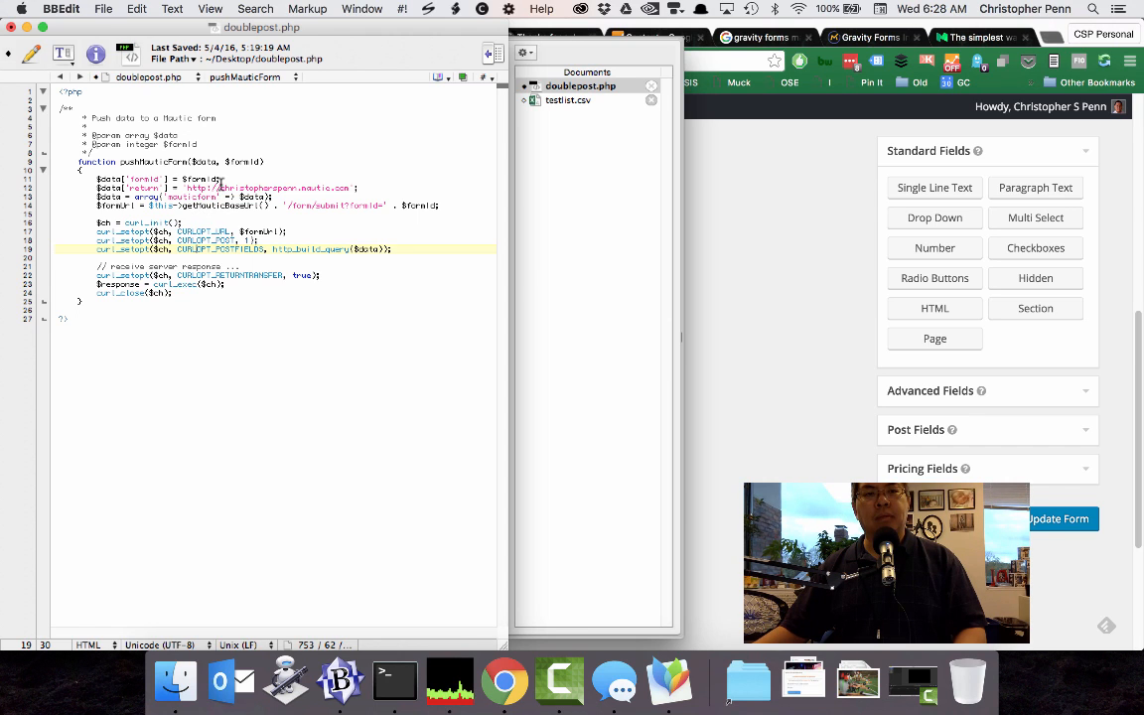
{"action": "left_click", "coordinate": [687, 189]}
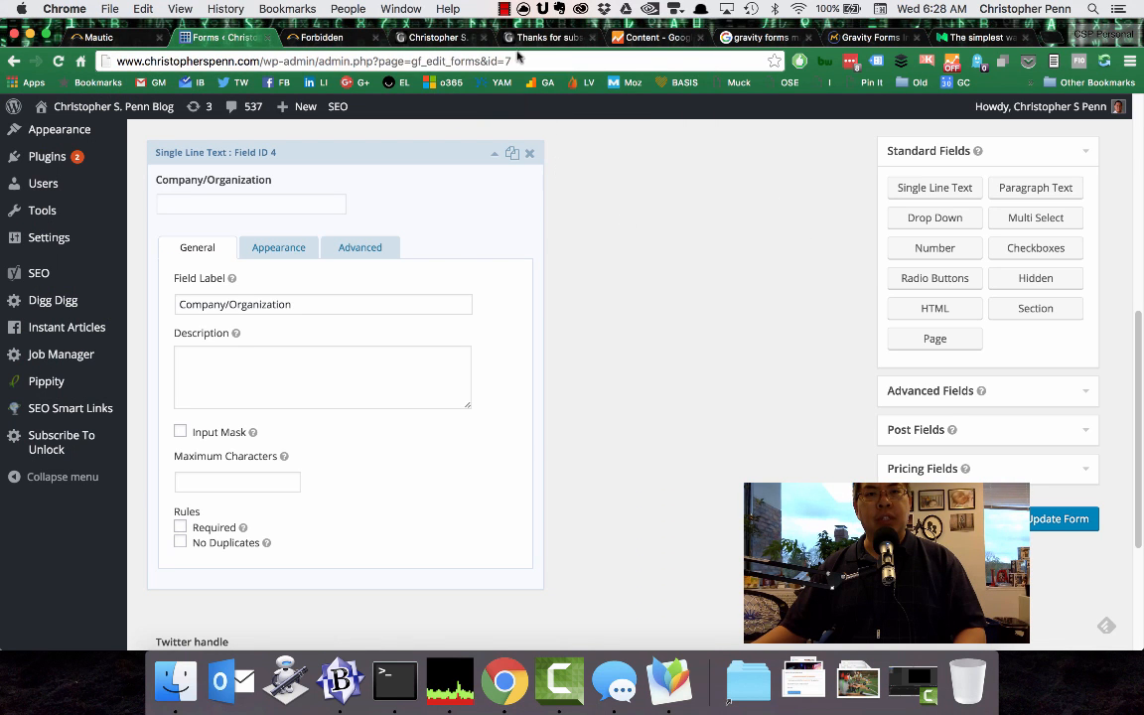
{"action": "left_click", "coordinate": [503, 9]}
{"action": "left_click", "coordinate": [510, 37]}
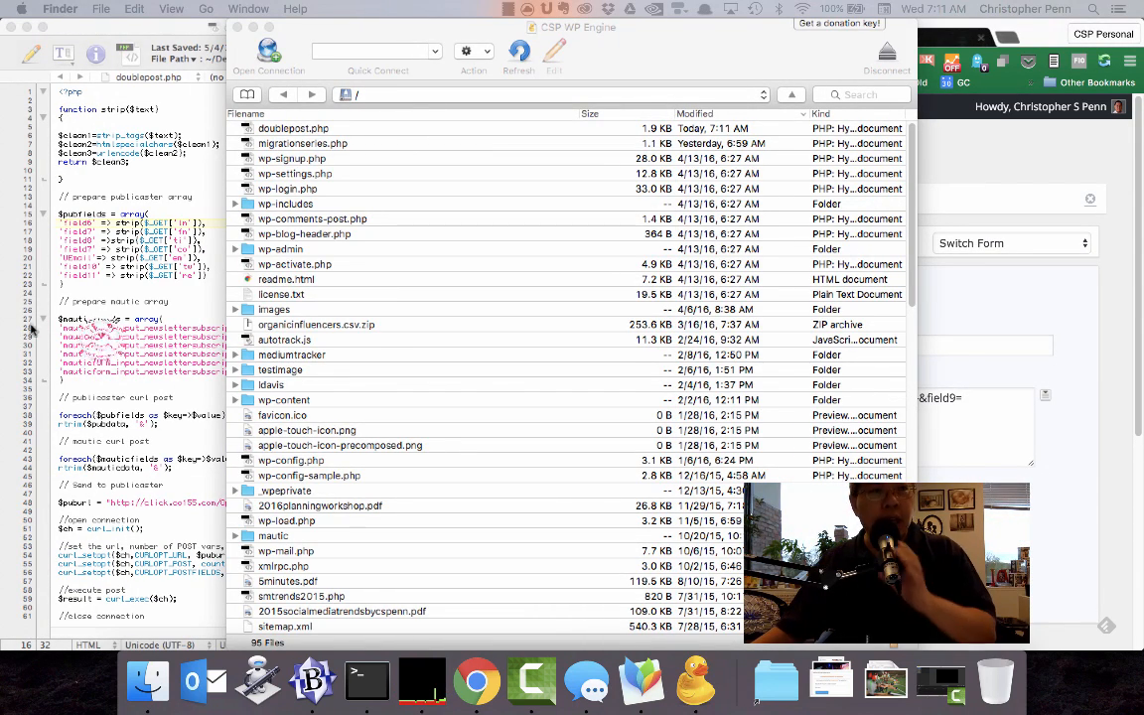
View the rewritten doublepost.php, then inspect the confirmation redirect settings and the Mautic submission URL of the Forbidden page in Chrome.
{"action": "left_click", "coordinate": [94, 310]}
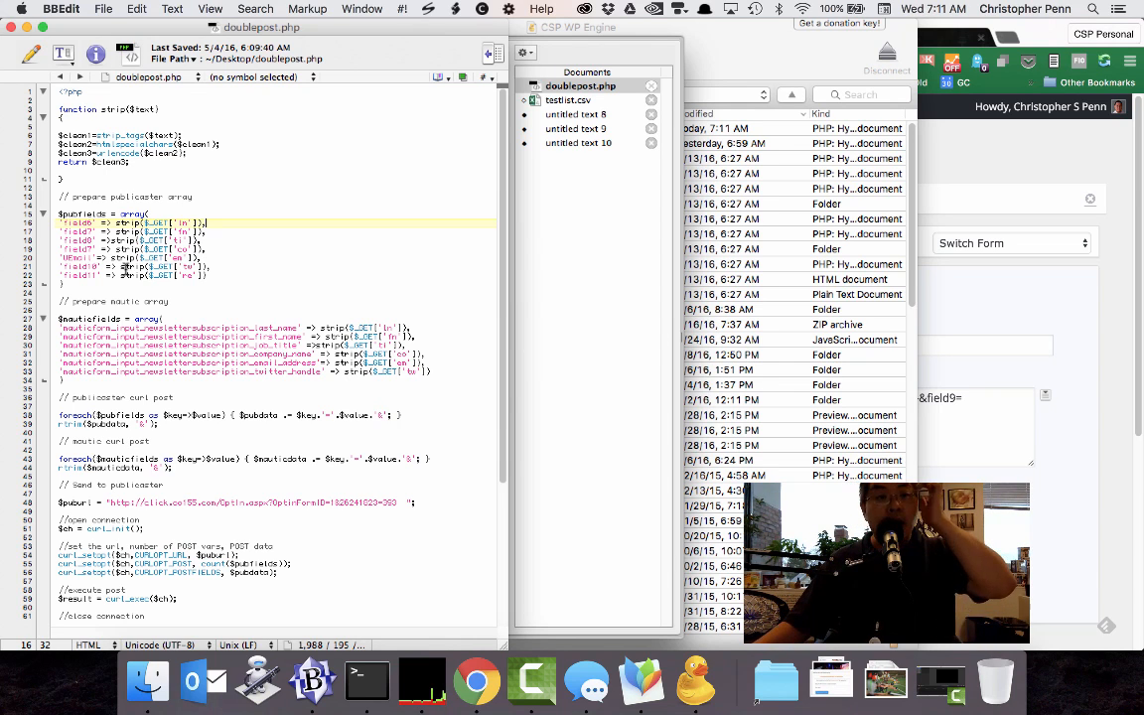
{"action": "left_click", "coordinate": [1004, 173]}
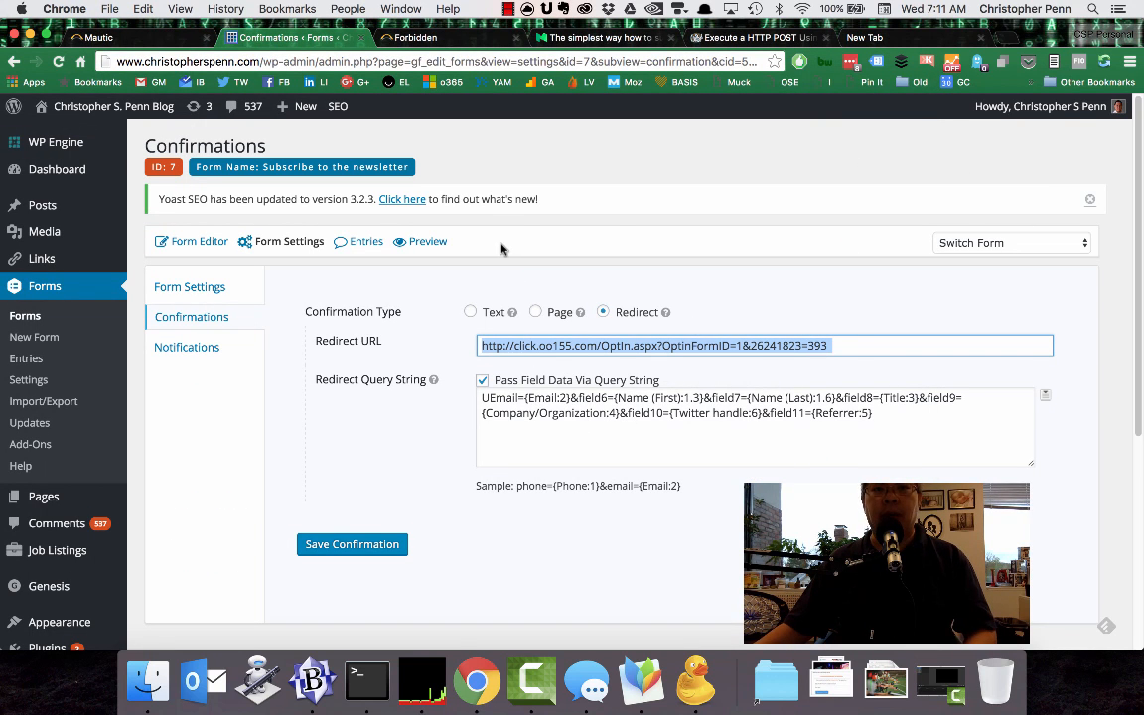
{"action": "left_click", "coordinate": [413, 38]}
{"action": "left_click", "coordinate": [466, 60]}
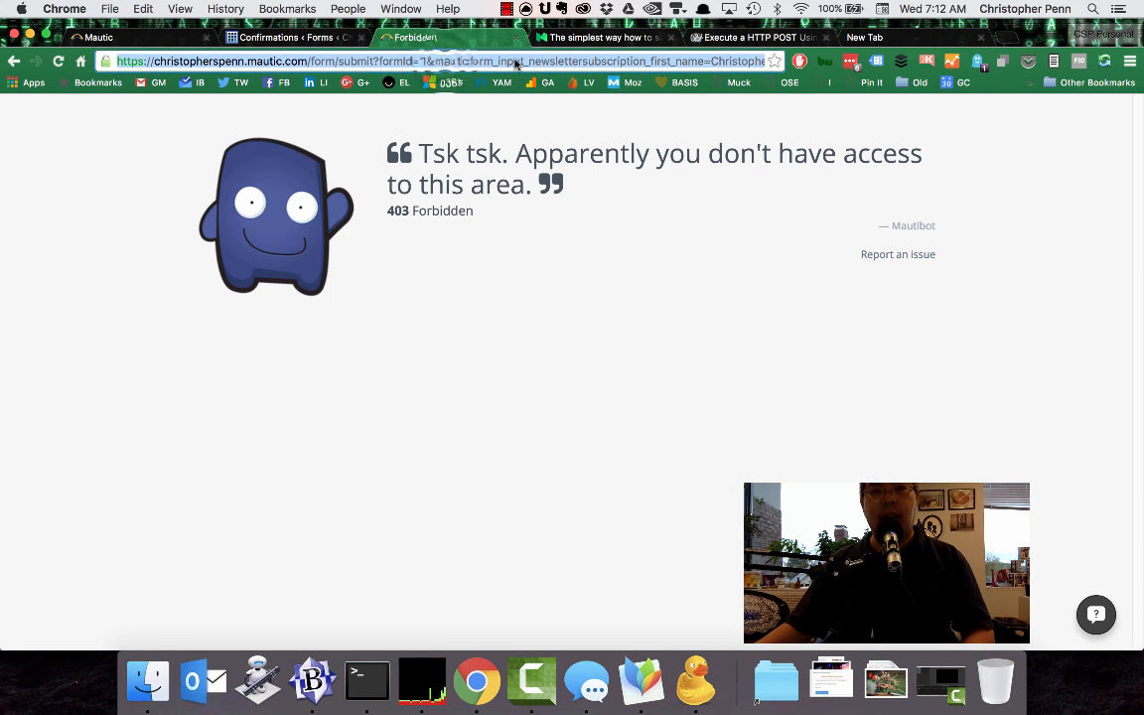
{"action": "left_click", "coordinate": [442, 60]}
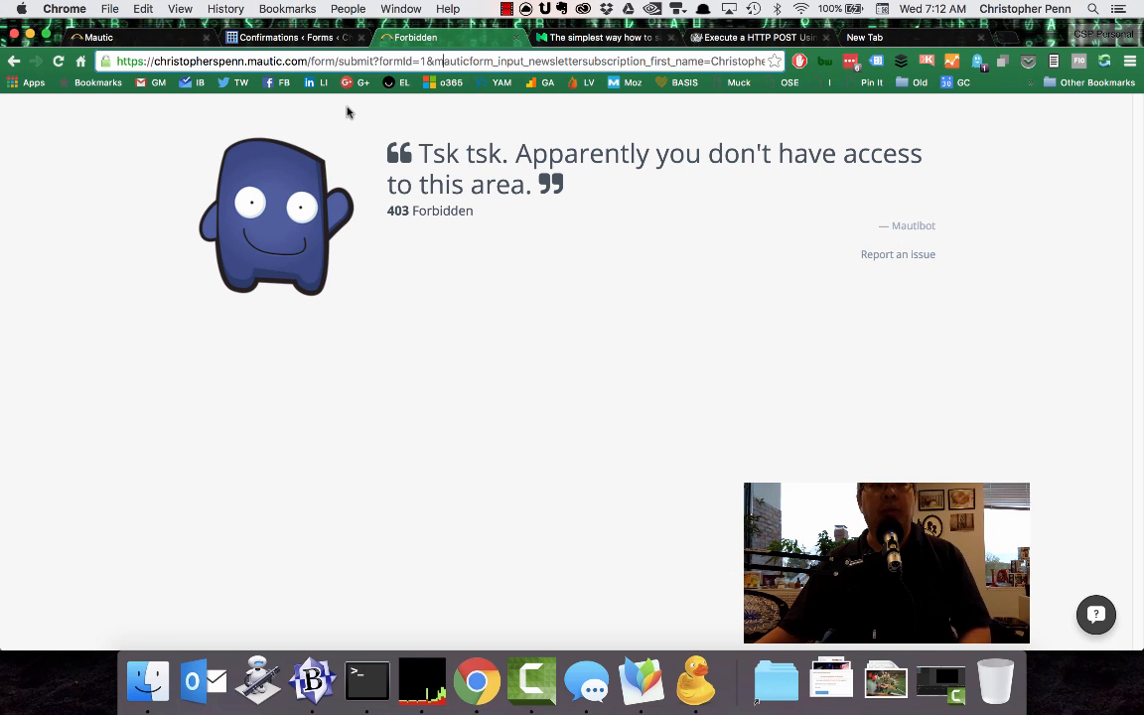
Switch to BBEdit, add the comment "// clean fields" directly above the strip function in doublepost.php, and save the file.
{"action": "left_click", "coordinate": [313, 680]}
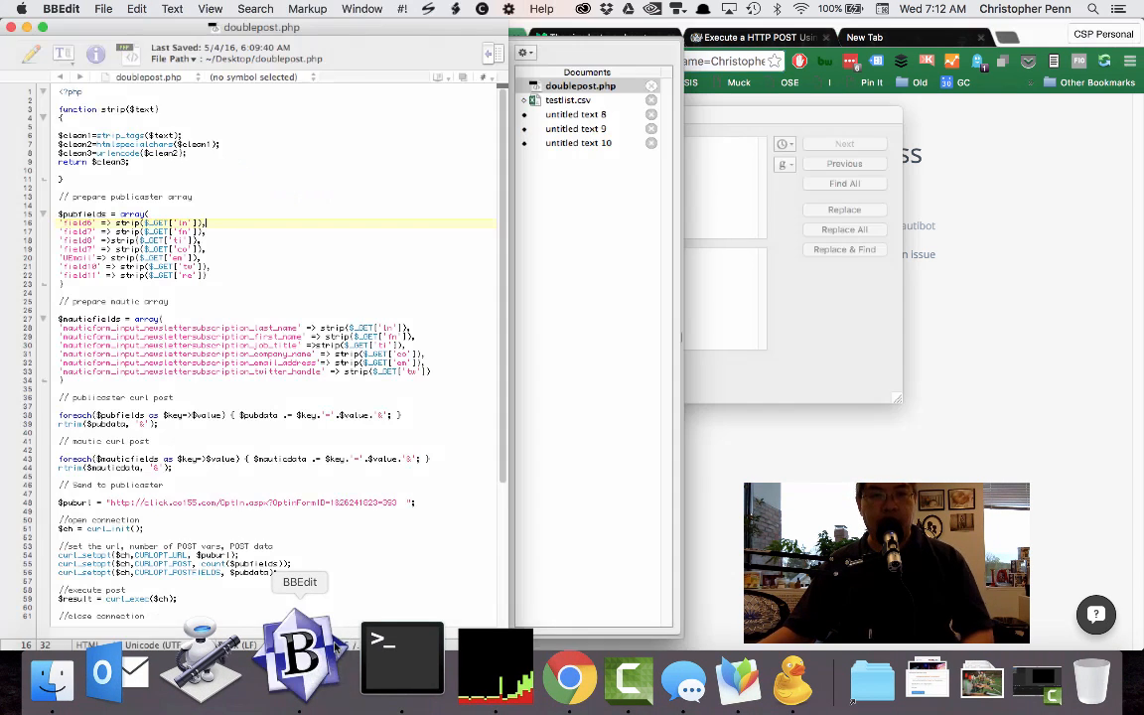
{"action": "scroll", "coordinate": [233, 507], "scroll_direction": "down", "scroll_amount": 3}
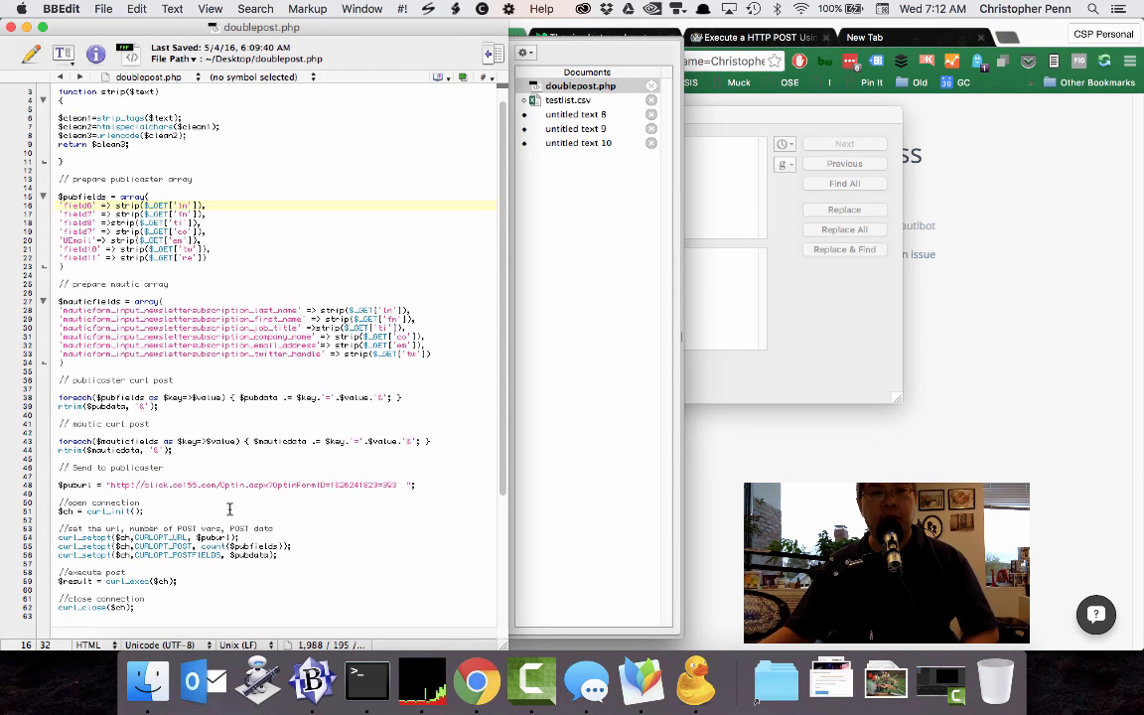
{"action": "scroll", "coordinate": [199, 516], "scroll_direction": "up", "scroll_amount": 2}
{"action": "scroll", "coordinate": [199, 517], "scroll_direction": "up", "scroll_amount": 1}
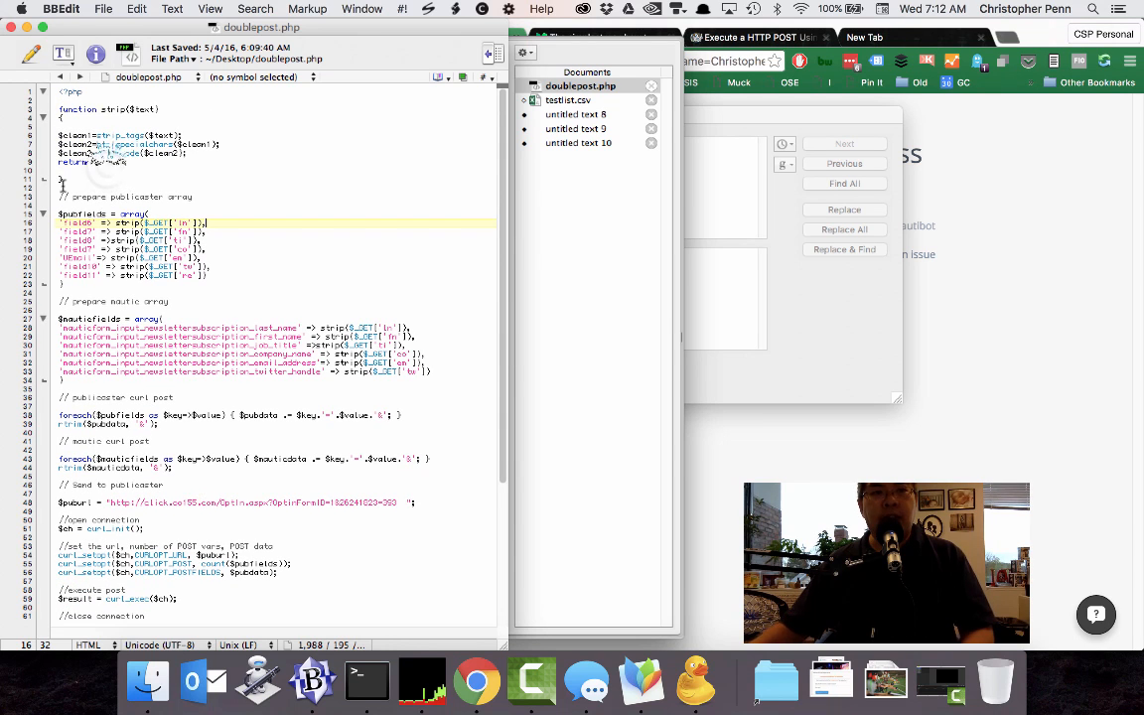
{"action": "left_click", "coordinate": [84, 169]}
{"action": "left_click", "coordinate": [130, 100]}
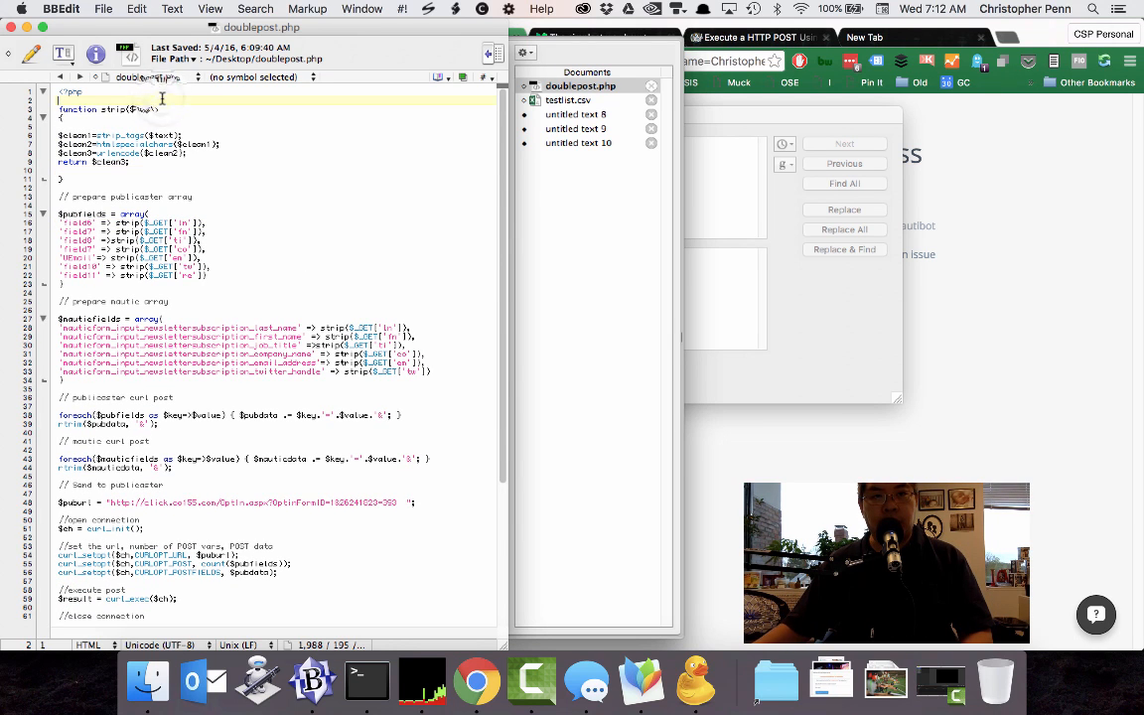
{"action": "key", "text": "Return"}
{"action": "type", "text": "// clean"}
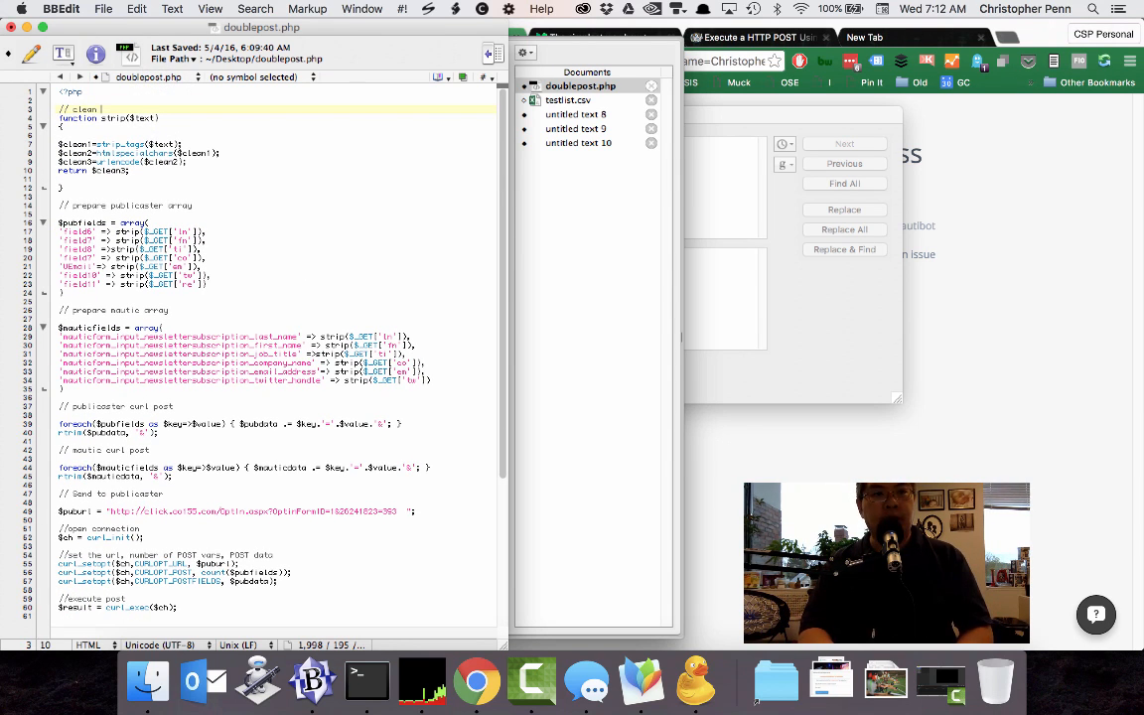
{"action": "type", "text": " fields"}
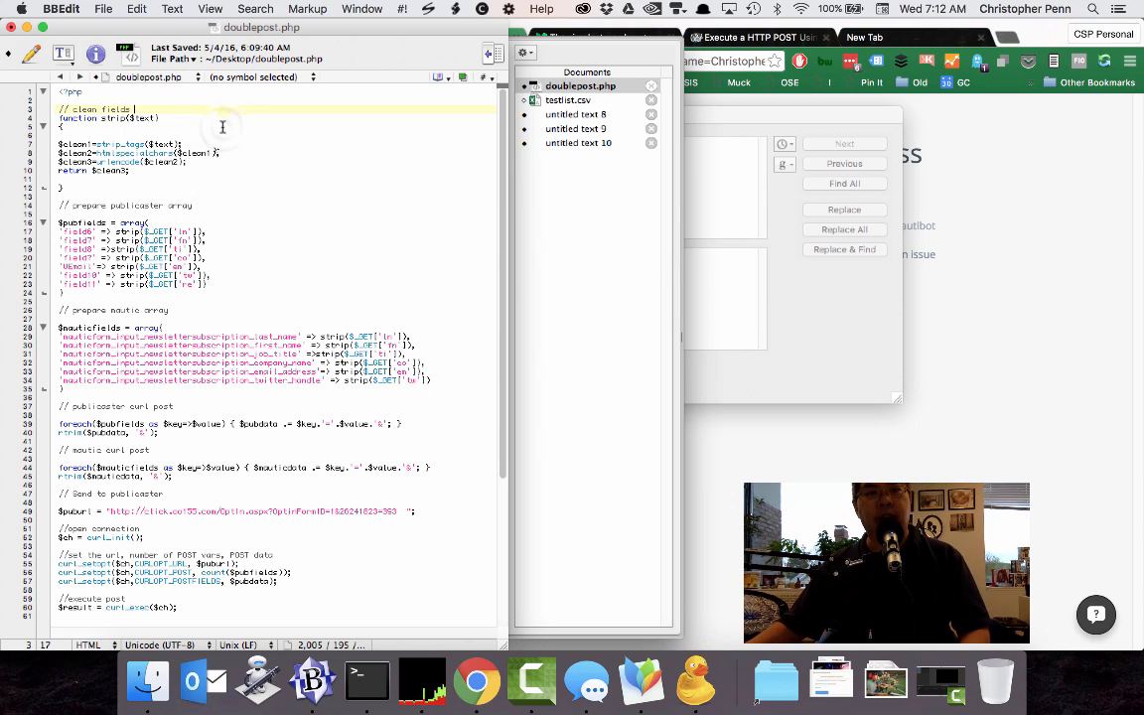
{"action": "key", "text": "cmd+s"}
{"action": "left_click", "coordinate": [198, 127]}
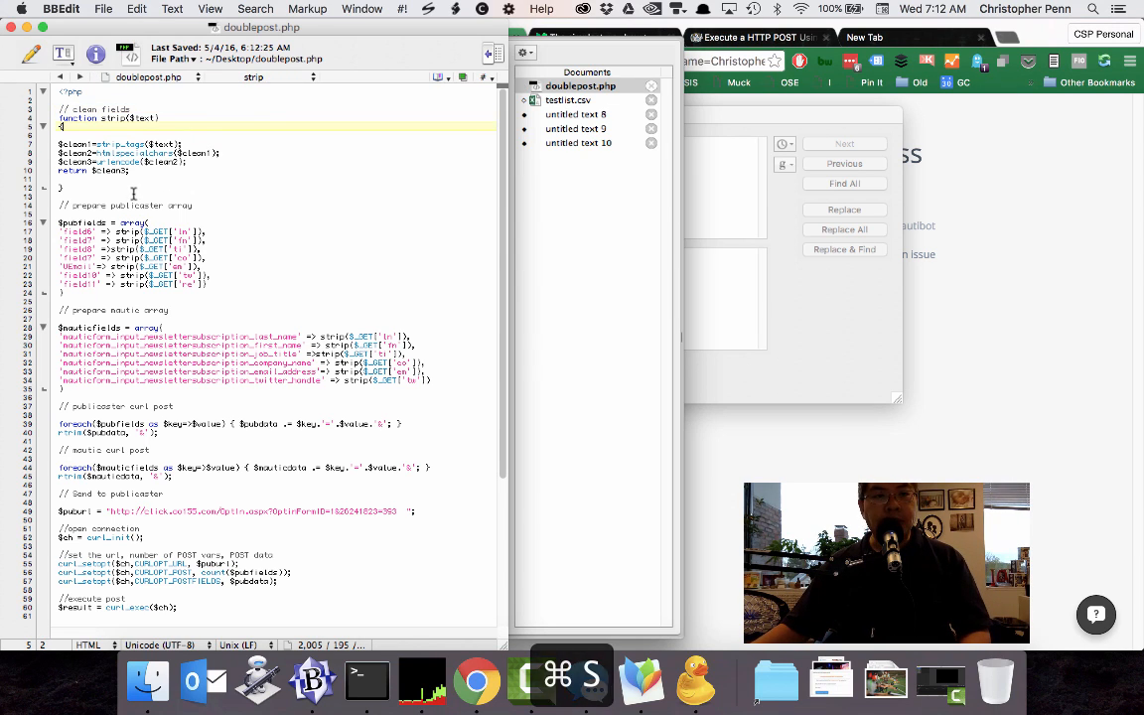
Examine the Publicaster and Mautic field arrays, the foreach loops building the post data, and both cURL sending sections in doublepost.php.
{"action": "left_click", "coordinate": [113, 206]}
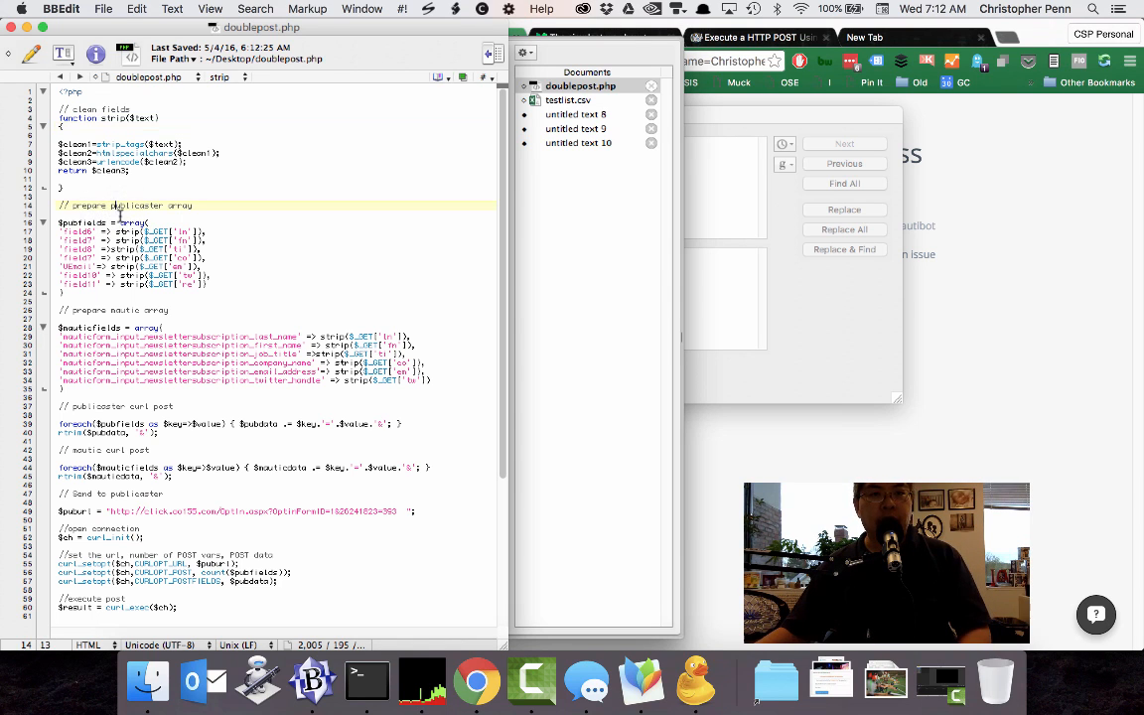
{"action": "left_click_drag", "start_coordinate": [72, 294], "coordinate": [43, 224]}
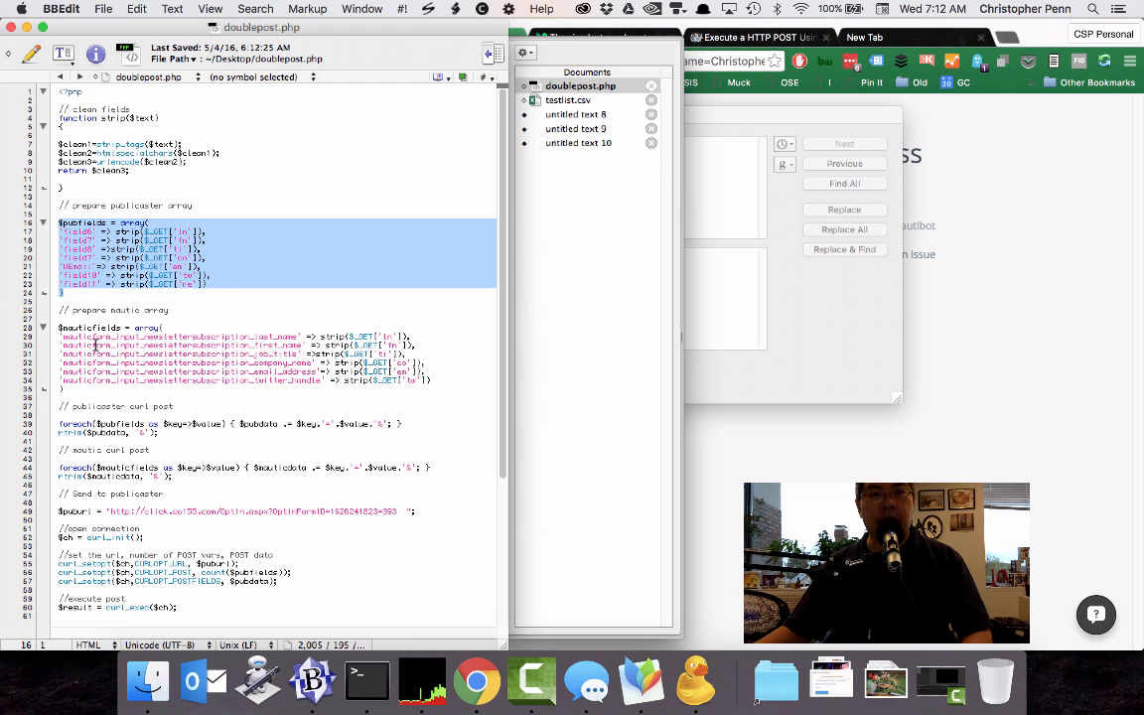
{"action": "scroll", "coordinate": [95, 345], "scroll_direction": "down", "scroll_amount": 3}
{"action": "left_click", "coordinate": [97, 294]}
{"action": "left_click_drag", "start_coordinate": [72, 319], "coordinate": [58, 257]}
{"action": "scroll", "coordinate": [81, 309], "scroll_direction": "down", "scroll_amount": 3}
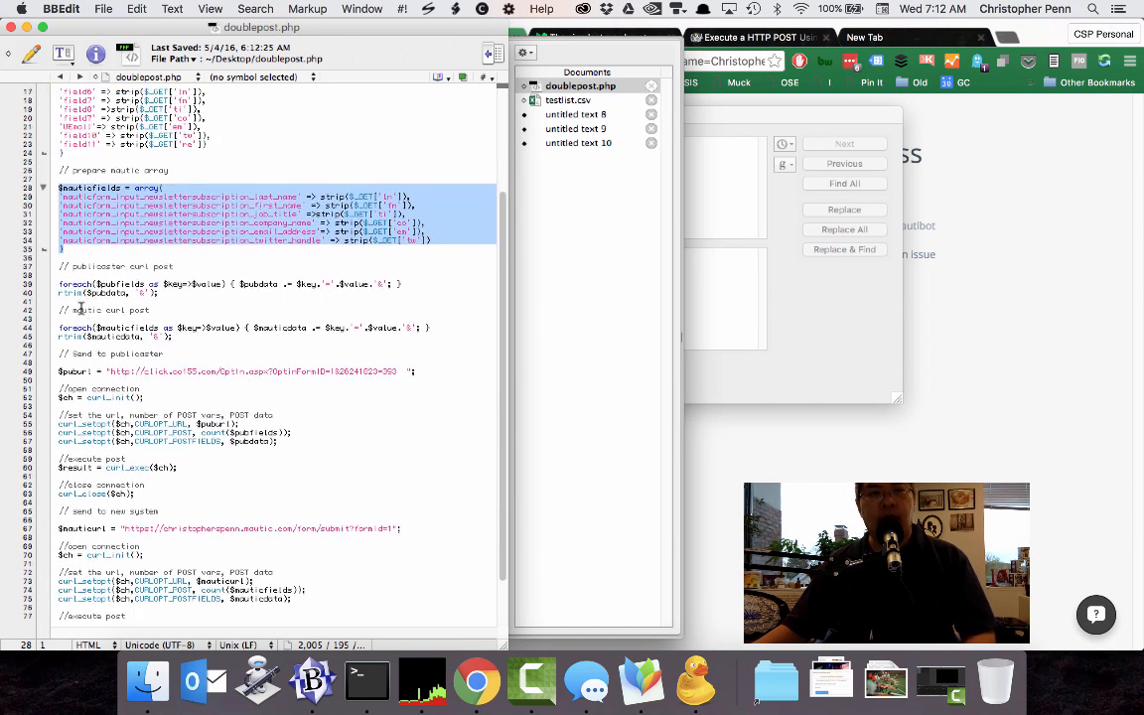
{"action": "scroll", "coordinate": [82, 310], "scroll_direction": "down", "scroll_amount": 2}
{"action": "left_click", "coordinate": [151, 255]}
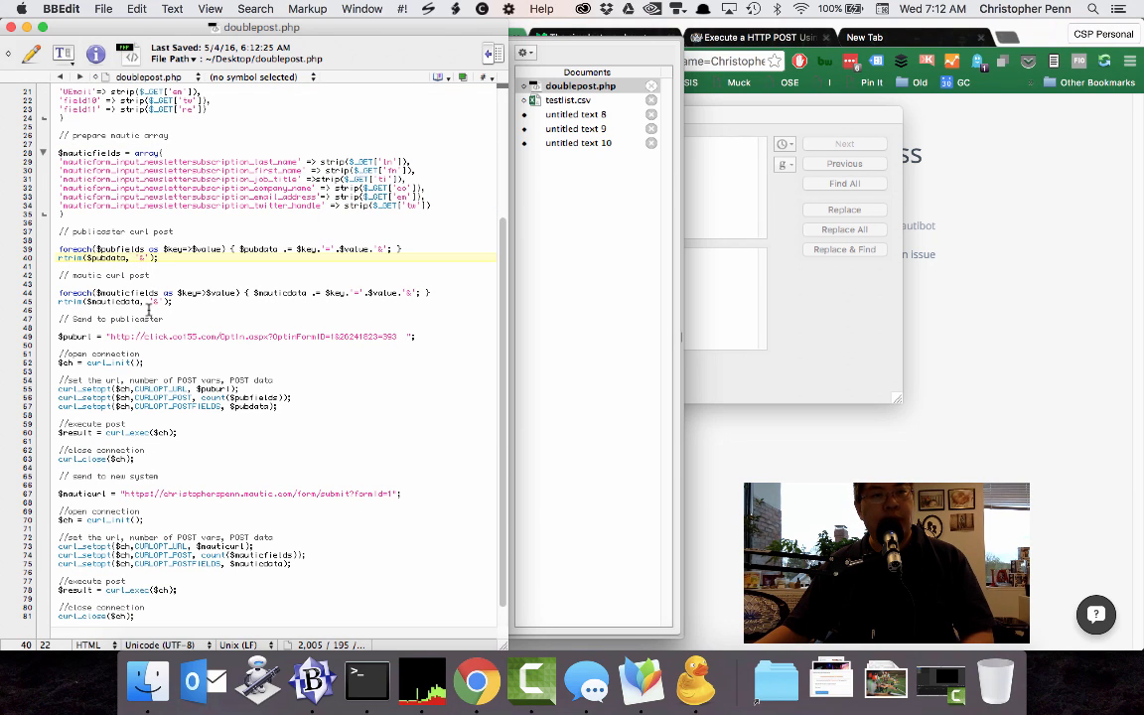
{"action": "left_click", "coordinate": [140, 337]}
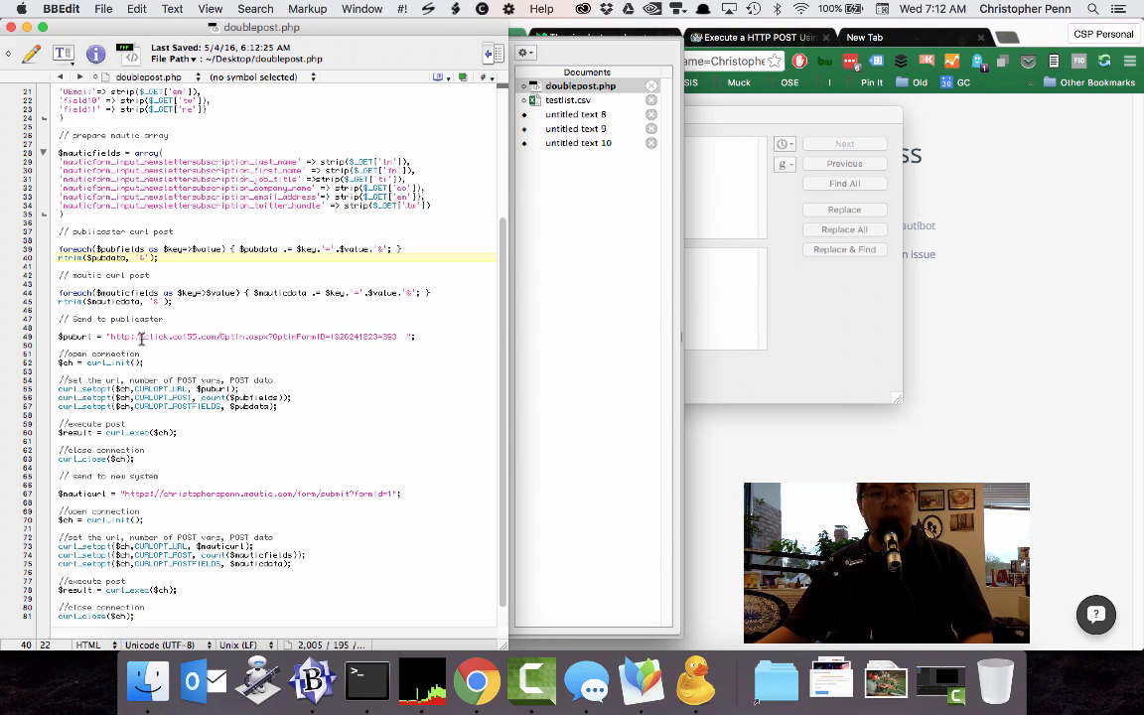
{"action": "scroll", "coordinate": [154, 442], "scroll_direction": "down", "scroll_amount": 2}
Save doublepost.php, switch to Cyberduck, and upload the file to the WP Engine server's root folder, replacing the existing copy.
{"action": "key", "text": "super+s"}
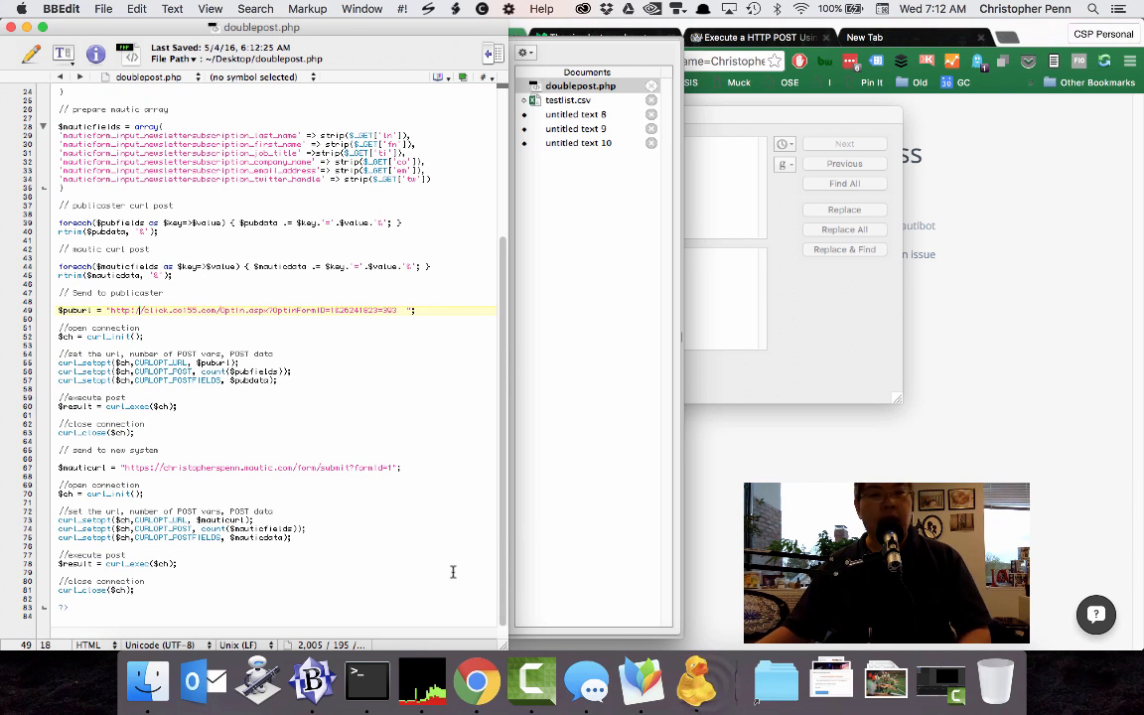
{"action": "left_click", "coordinate": [703, 685]}
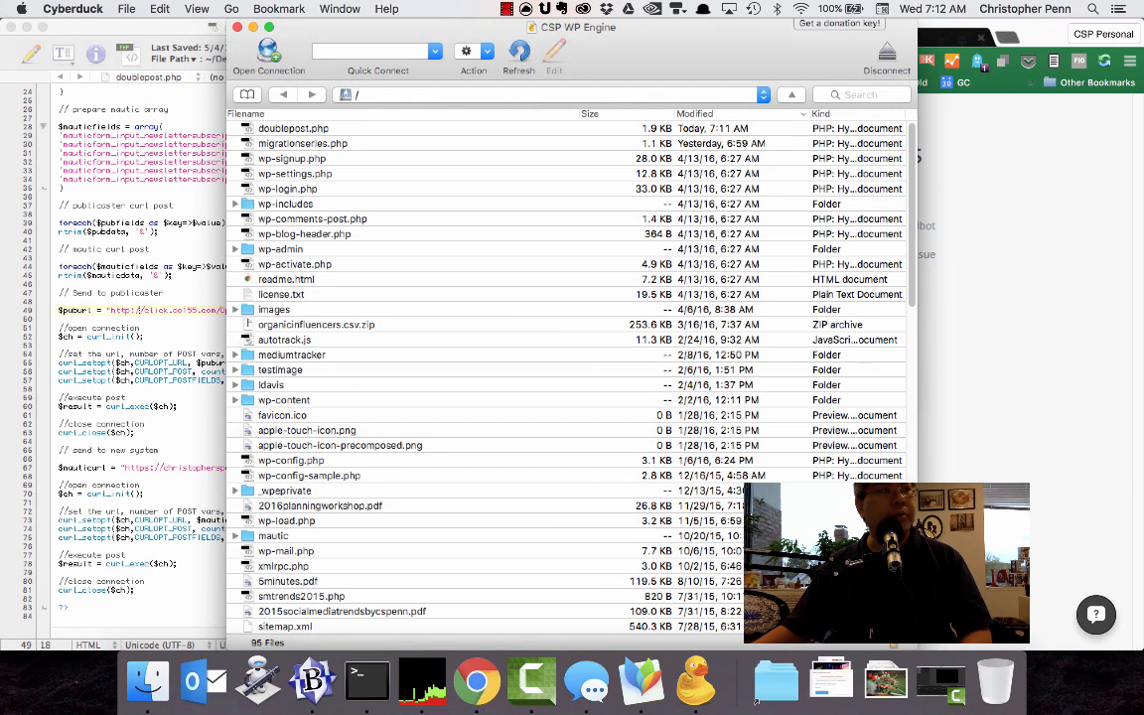
{"action": "left_click_drag", "start_coordinate": [183, 174], "coordinate": [384, 161]}
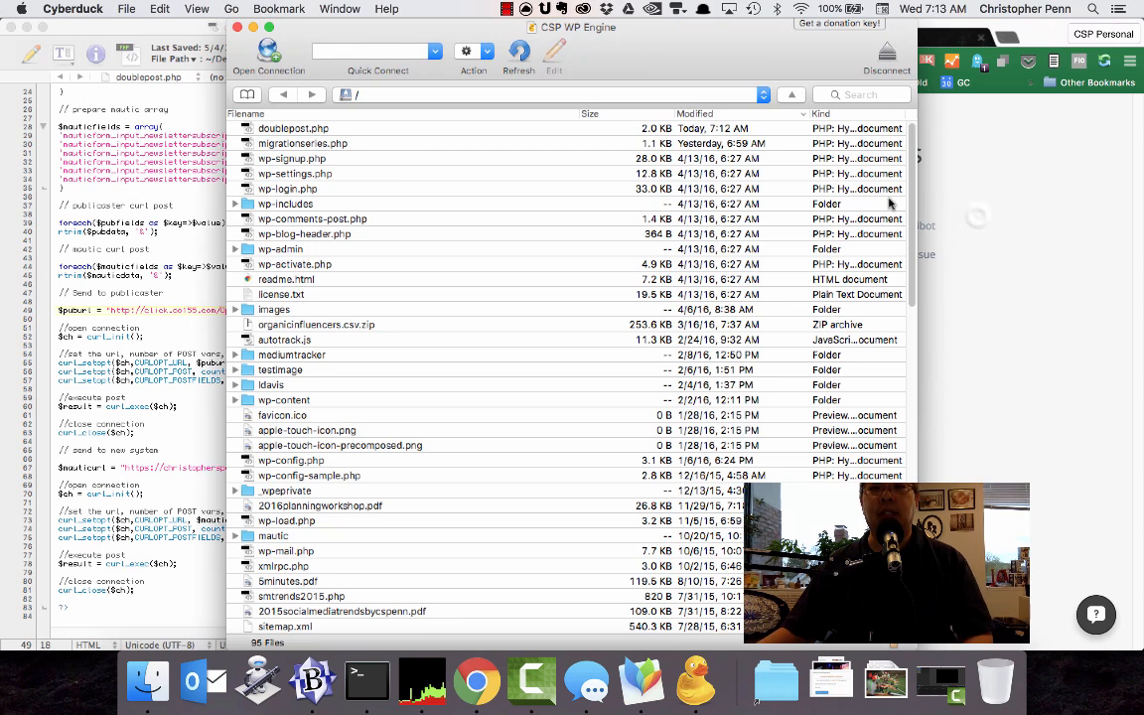
Switch to Chrome, open the newsletter form's Mautic confirmation for editing, and rename it Doublepost.
{"action": "key", "text": "super+Tab"}
{"action": "key", "text": "ctrl+shift+Tab"}
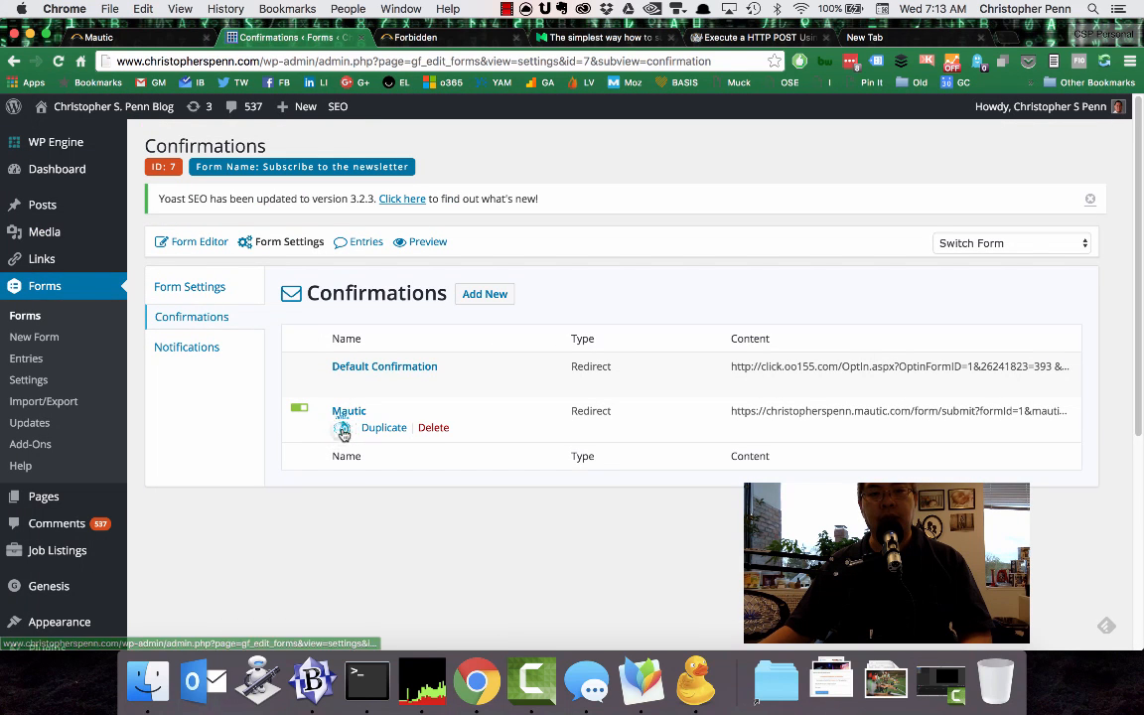
{"action": "left_click", "coordinate": [343, 427]}
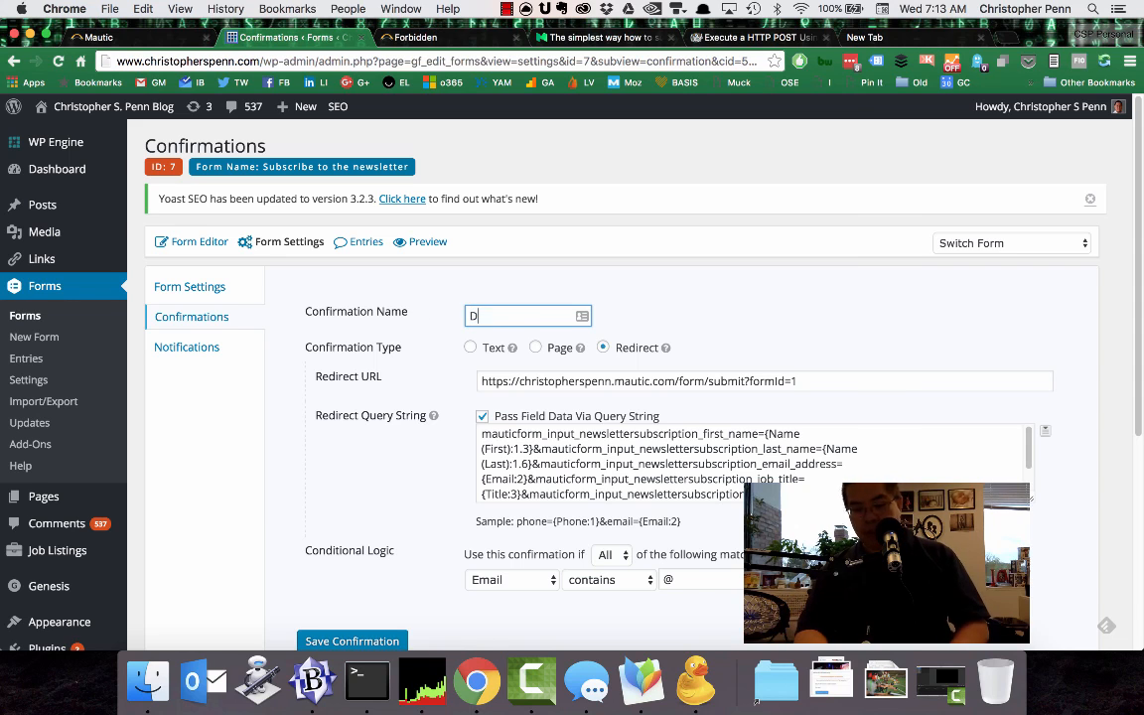
Set the confirmation's redirect URL to /doublepost.php on the blog's own www domain, using http.
{"action": "left_click", "coordinate": [503, 380]}
{"action": "left_click_drag", "start_coordinate": [514, 382], "coordinate": [787, 425]}
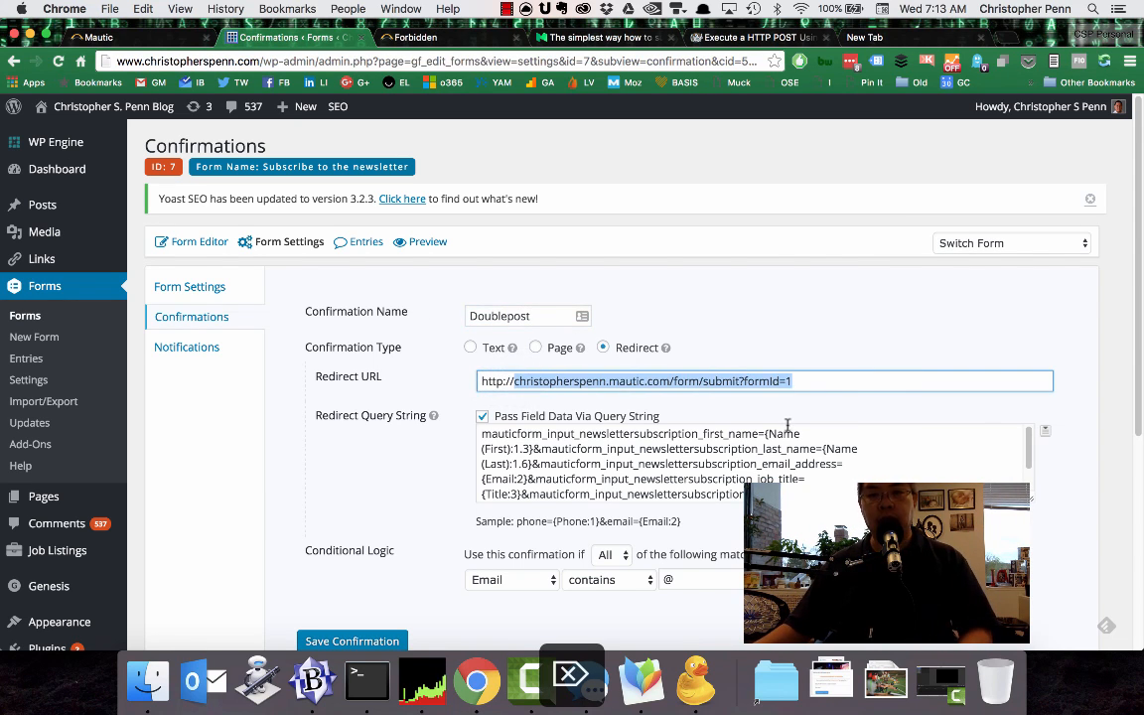
{"action": "type", "text": "www"}
{"action": "key", "text": "Down"}
{"action": "key", "text": "Return"}
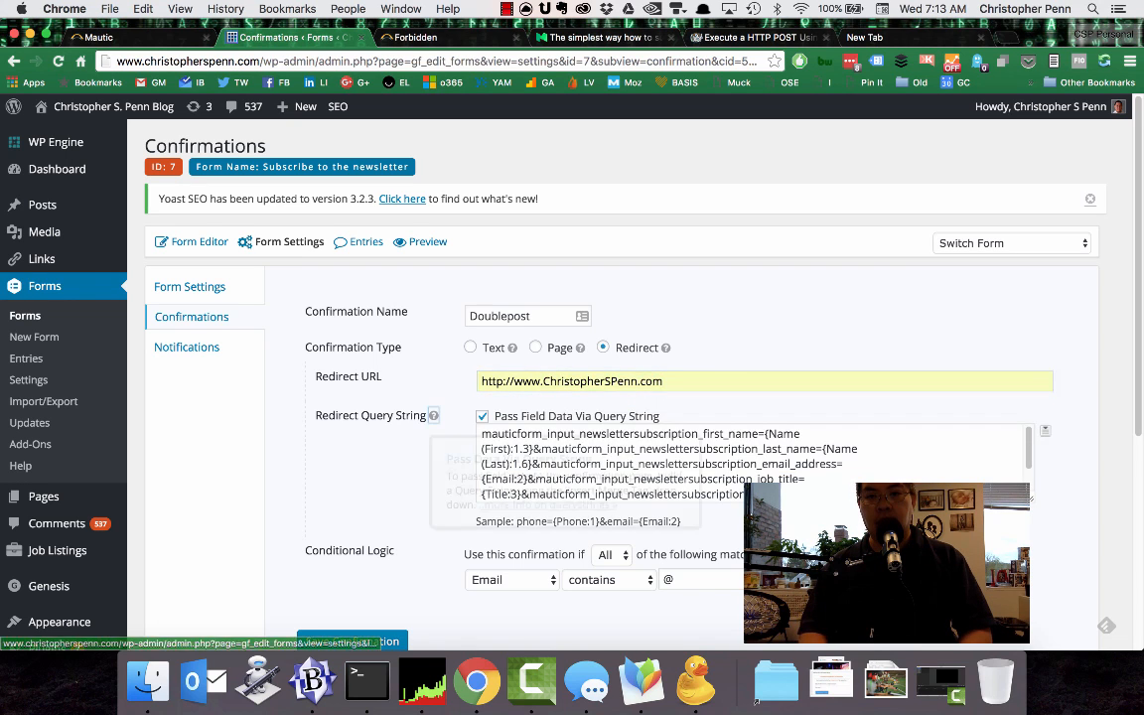
{"action": "mouse_move", "coordinate": [433, 415]}
{"action": "left_click", "coordinate": [707, 381]}
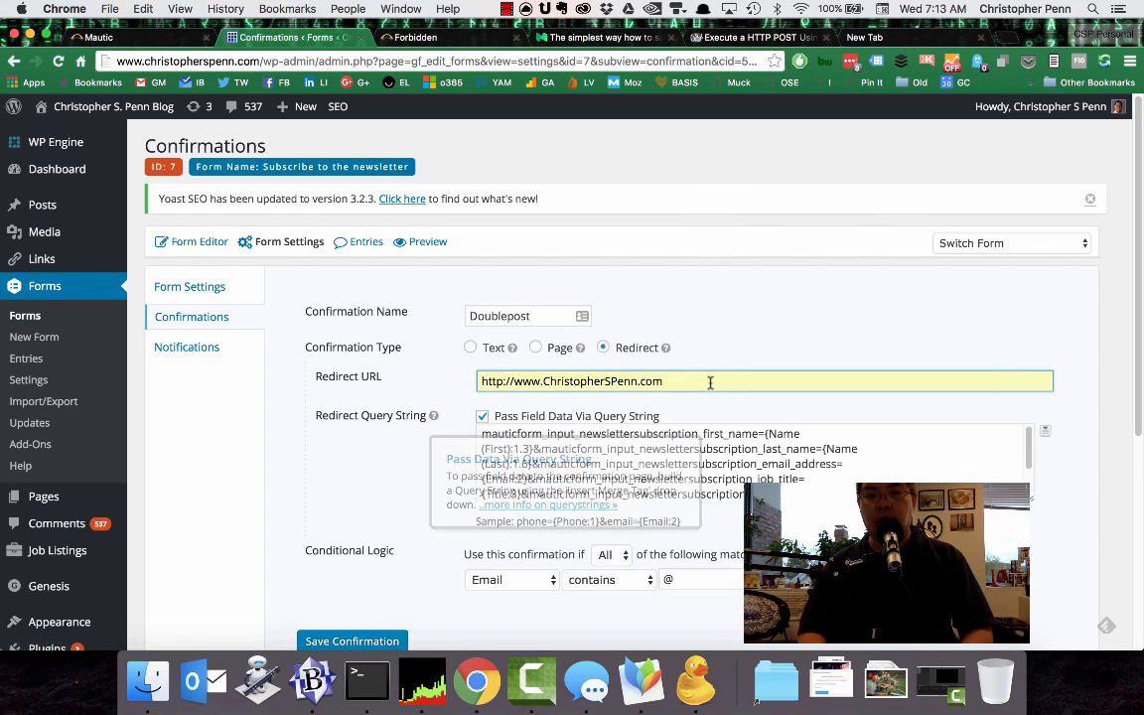
{"action": "type", "text": "/"}
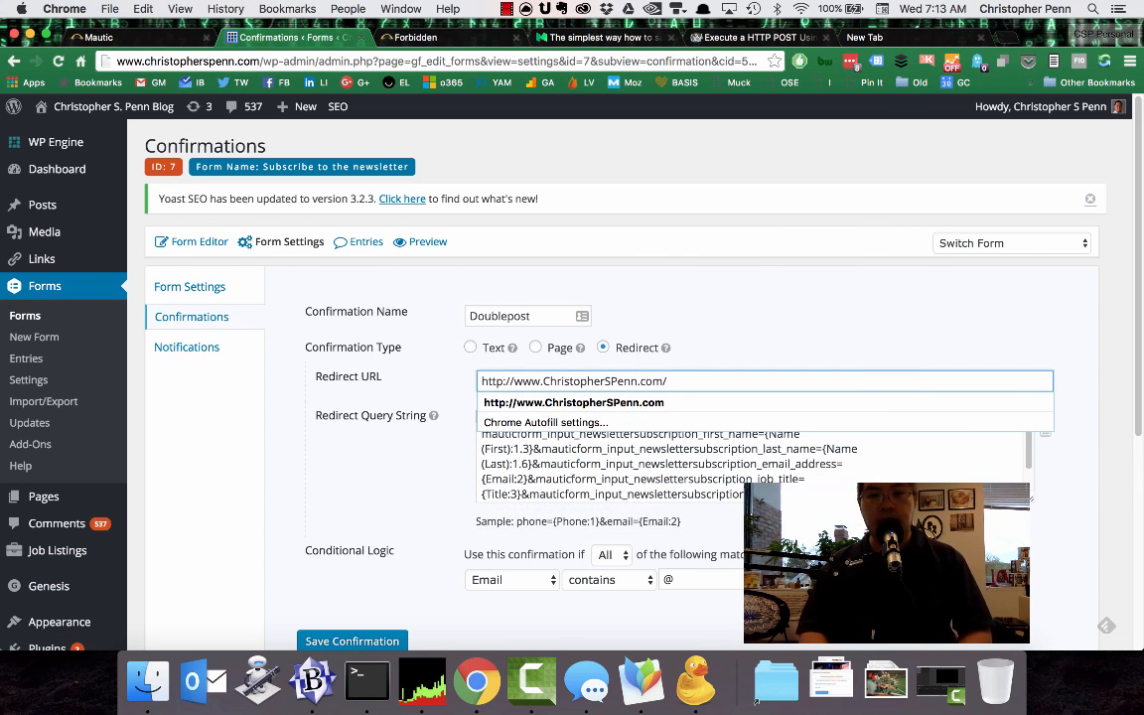
{"action": "type", "text": "doublepost.php"}
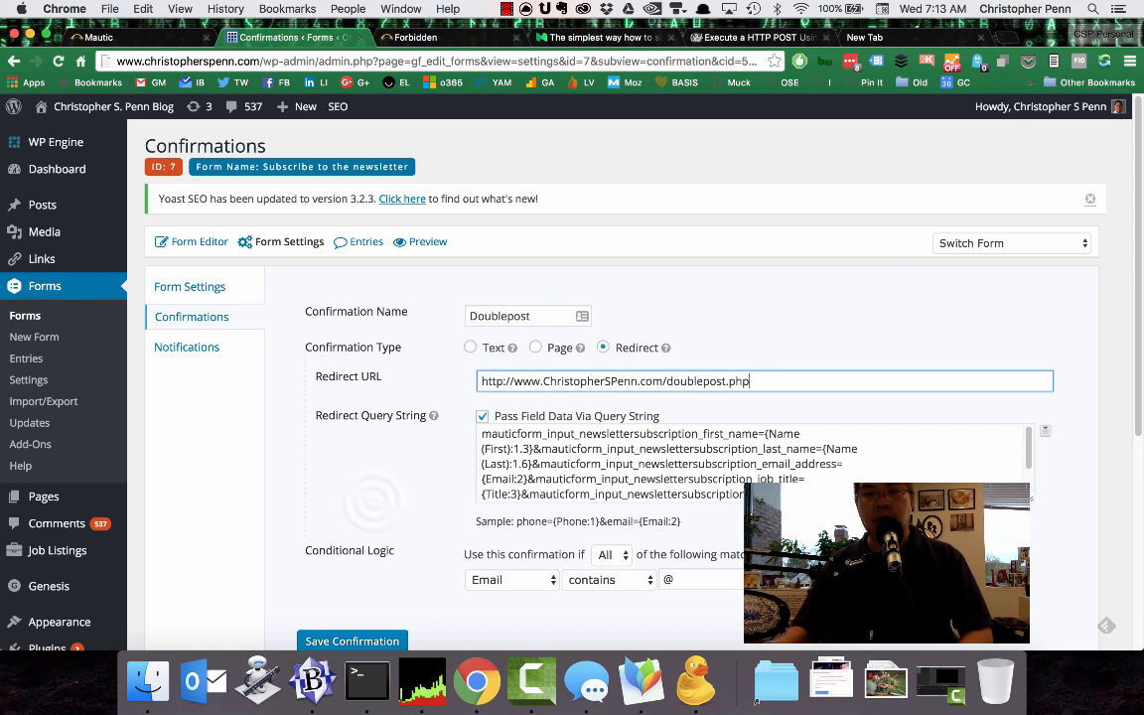
{"action": "left_click", "coordinate": [623, 452]}
{"action": "key", "text": "super+a"}
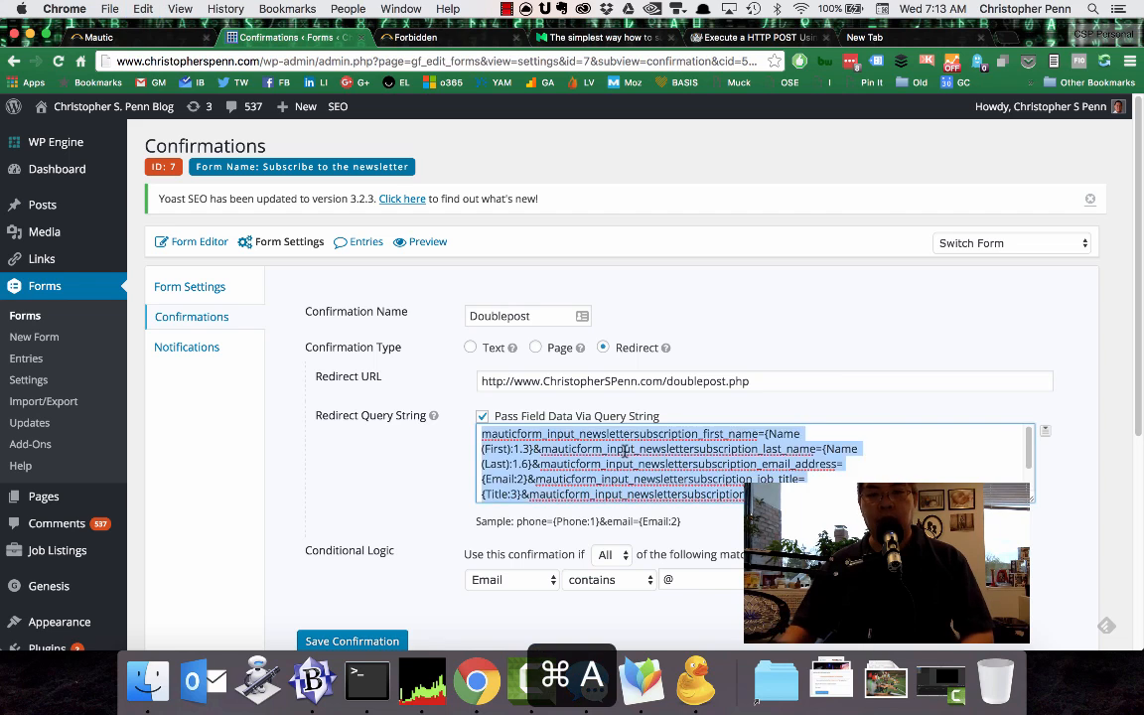
{"action": "key", "text": "BackSpace"}
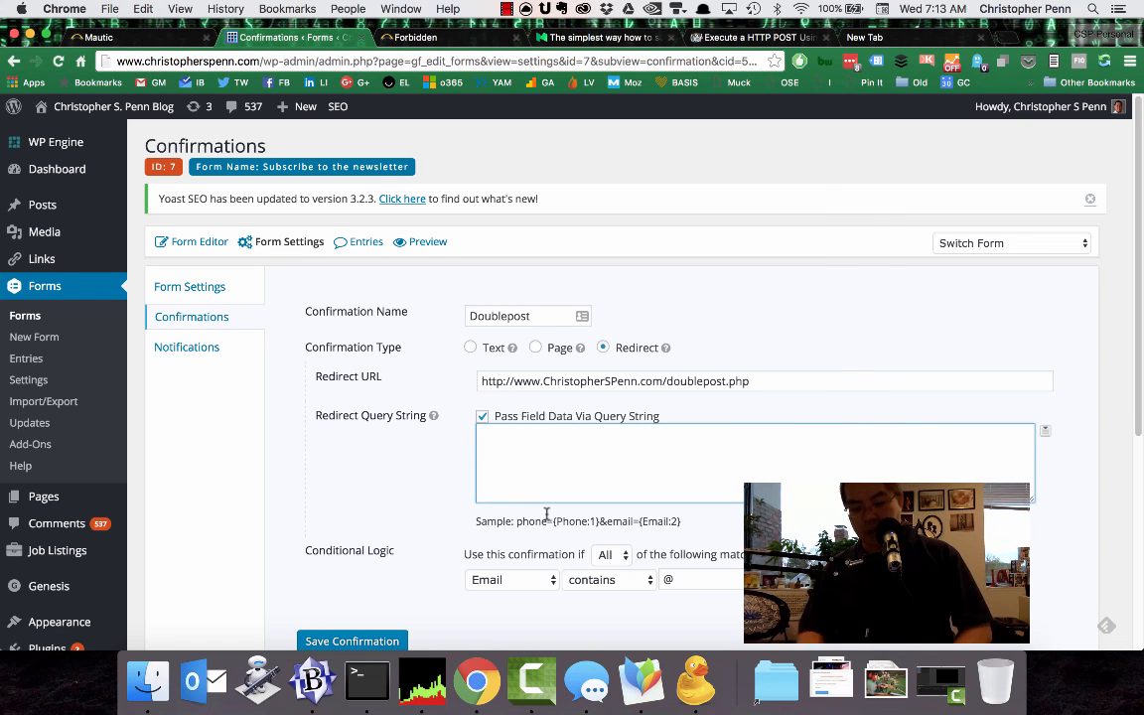
{"action": "key", "text": "super+z"}
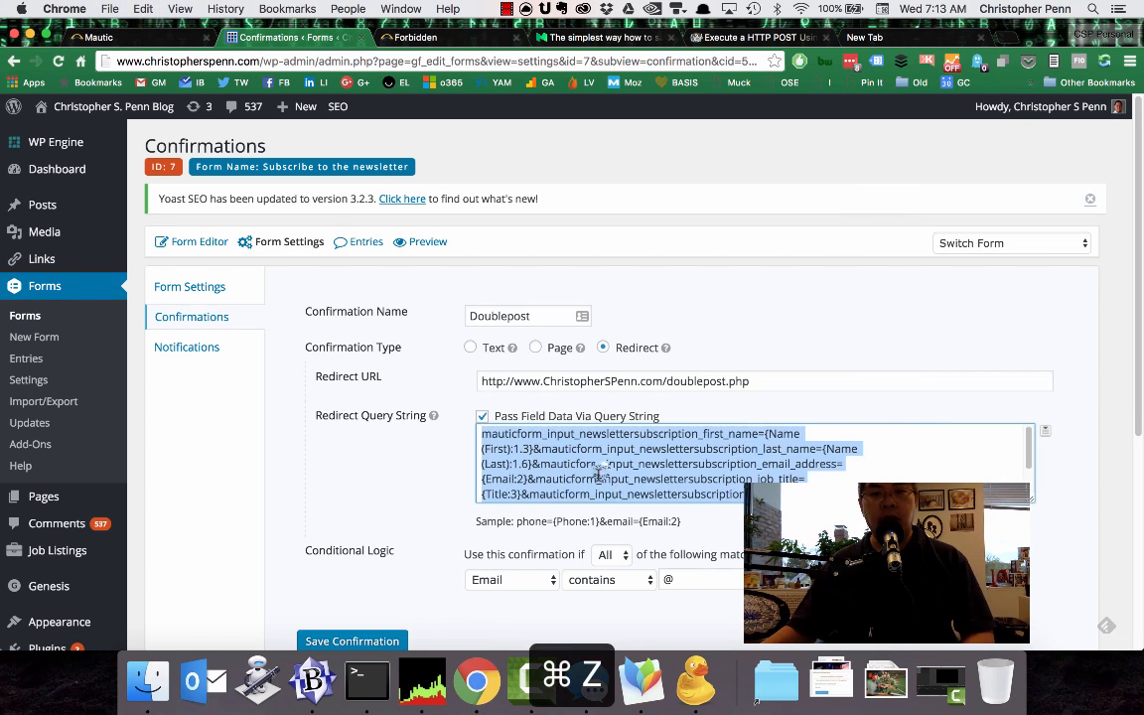
Cut the entire redirect query string, switch to BBEdit, and paste it into a new text document.
{"action": "key", "text": "super+a"}
{"action": "key", "text": "super+x"}
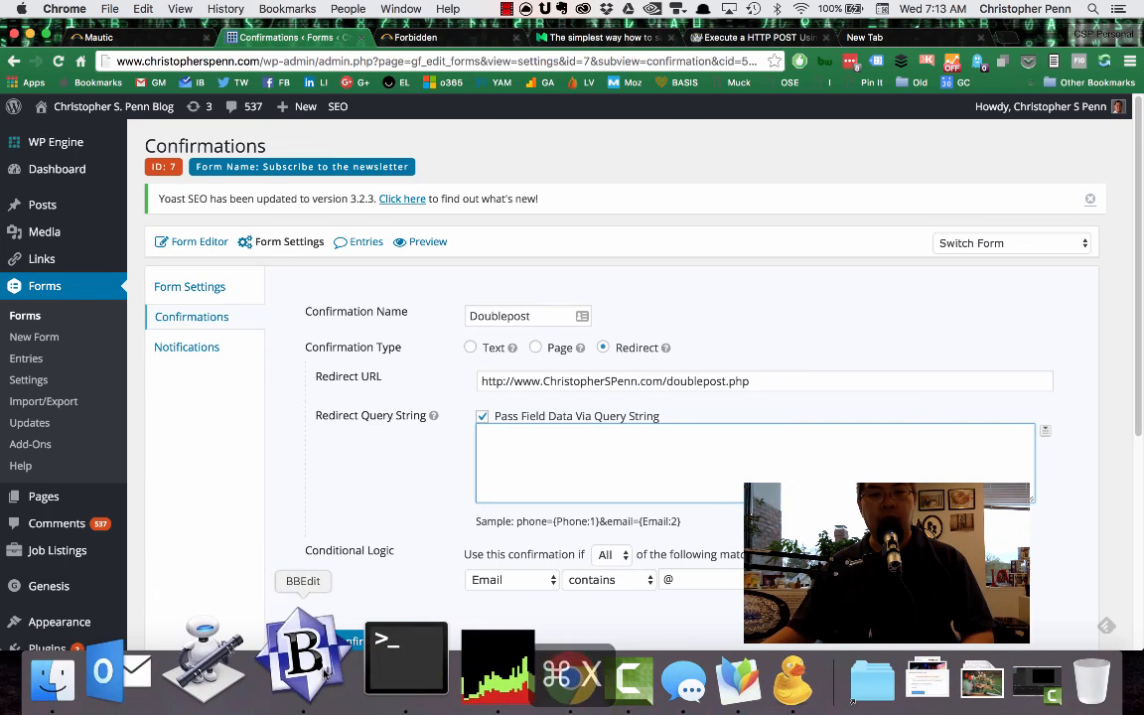
{"action": "left_click", "coordinate": [310, 679]}
{"action": "key", "text": "super+n"}
{"action": "key", "text": "super+v"}
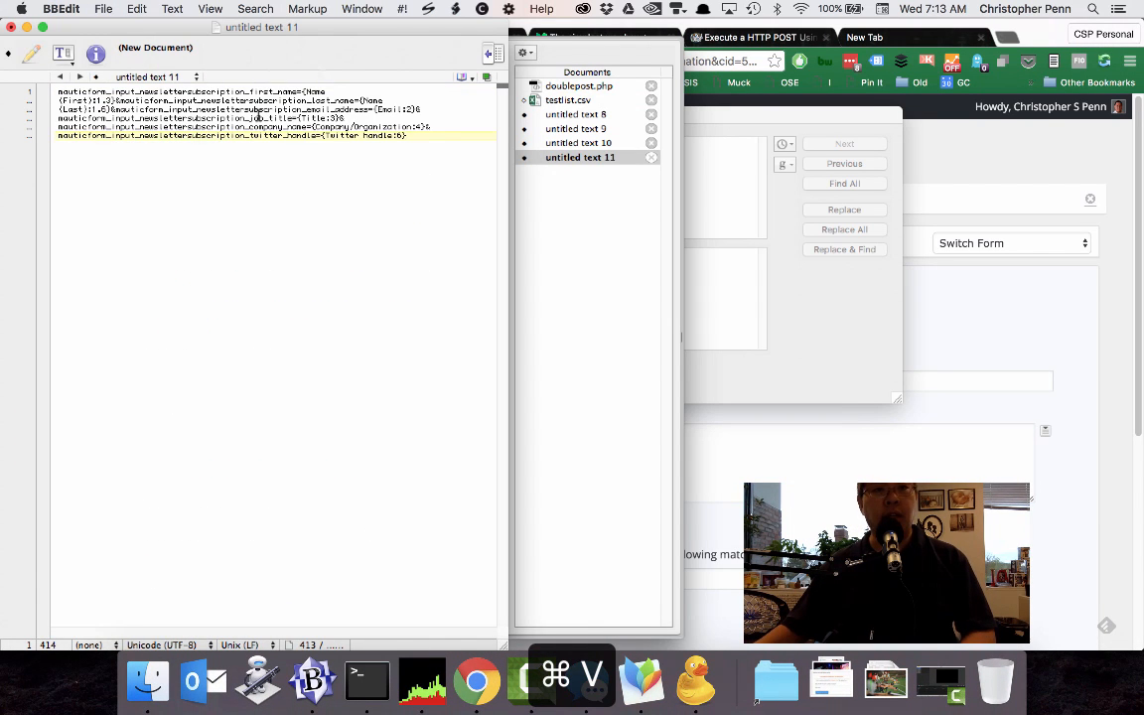
Replace the Mautic parameter names for first name, last name and email address with fn, ln and em.
{"action": "left_click_drag", "start_coordinate": [299, 92], "coordinate": [154, 47]}
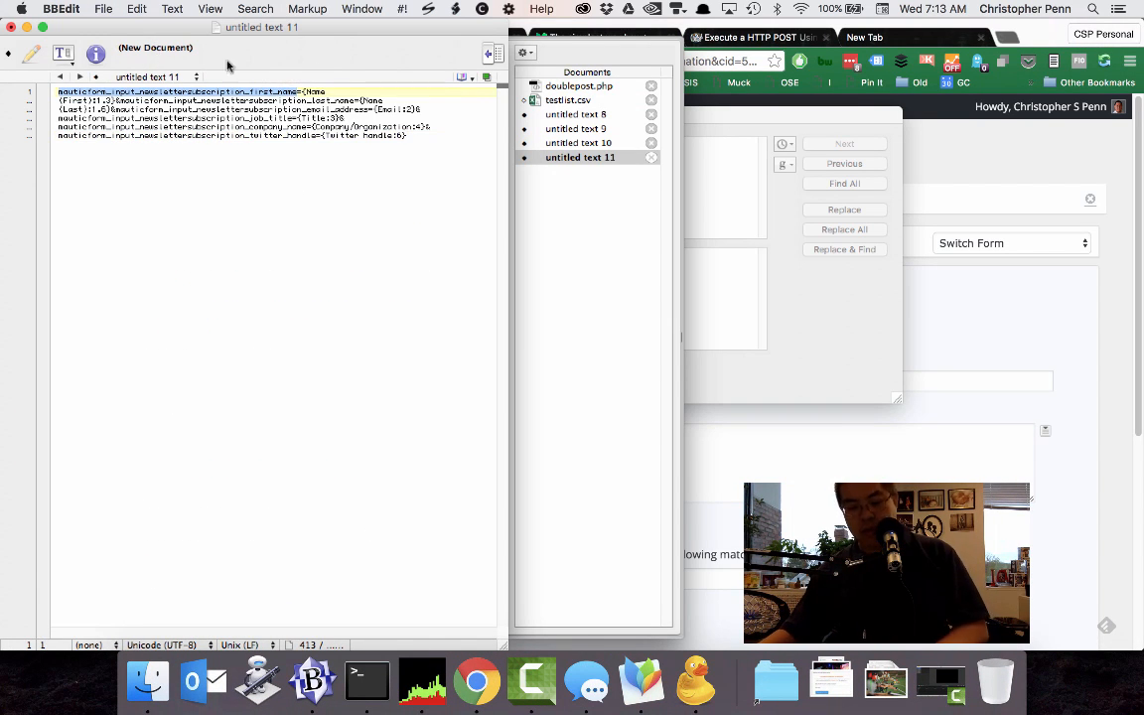
{"action": "type", "text": "fn"}
{"action": "left_click", "coordinate": [181, 91]}
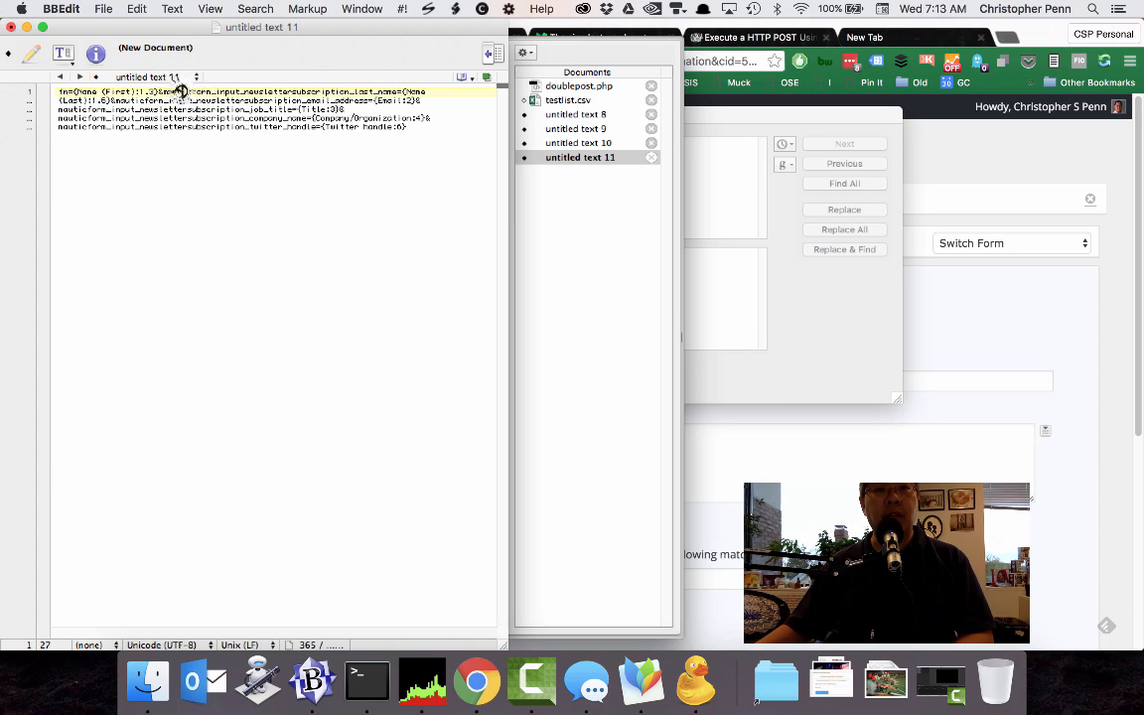
{"action": "double_click", "coordinate": [181, 92]}
{"action": "type", "text": "ln"}
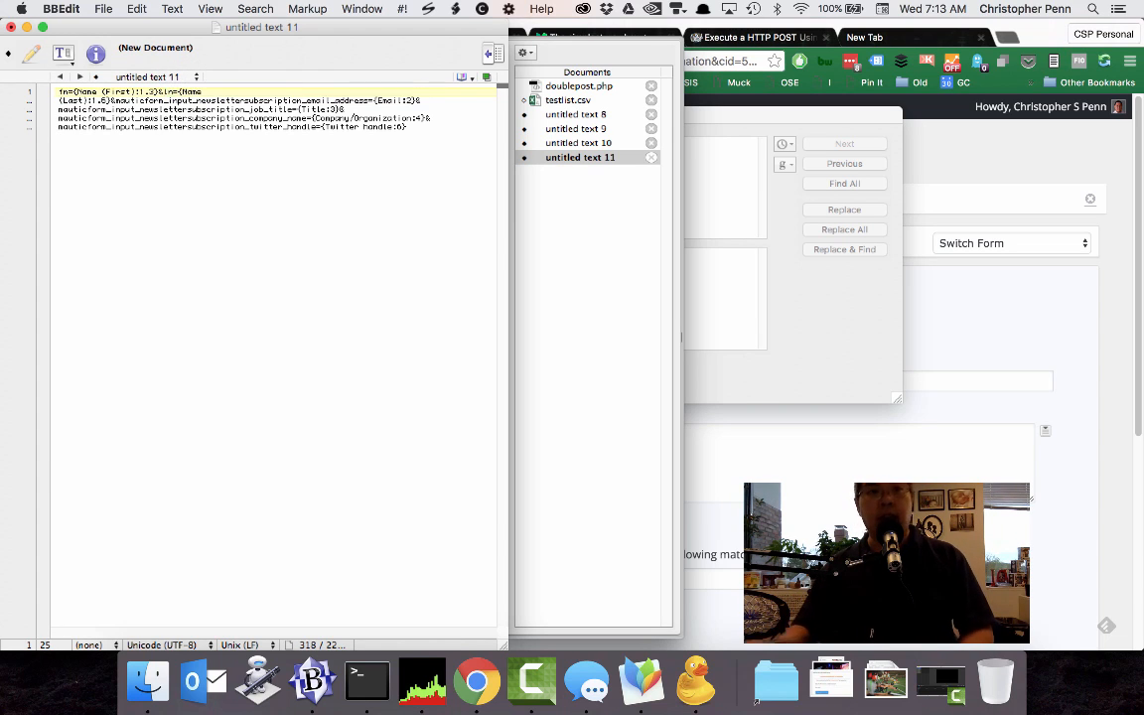
{"action": "double_click", "coordinate": [150, 100]}
{"action": "type", "text": "em"}
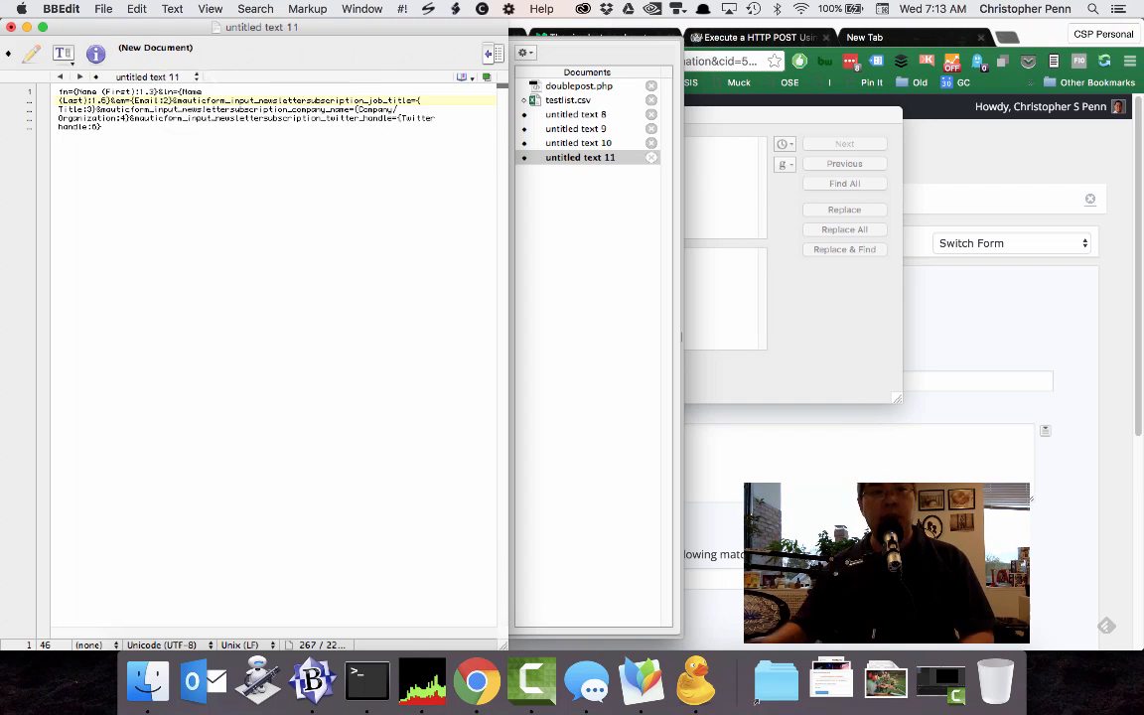
Replace the Mautic parameter names for job title, company name and Twitter handle with ti, co and tw.
{"action": "double_click", "coordinate": [184, 100]}
{"action": "type", "text": "t"}
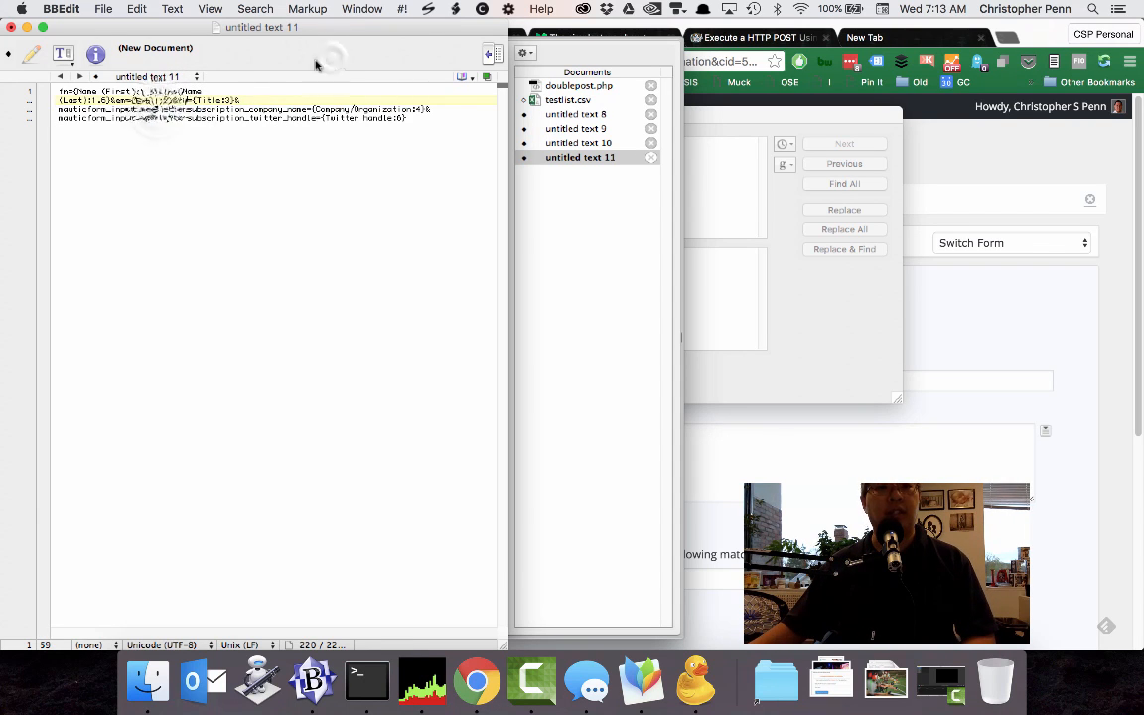
{"action": "double_click", "coordinate": [154, 109]}
{"action": "type", "text": "co={Company/Organization:4}&"}
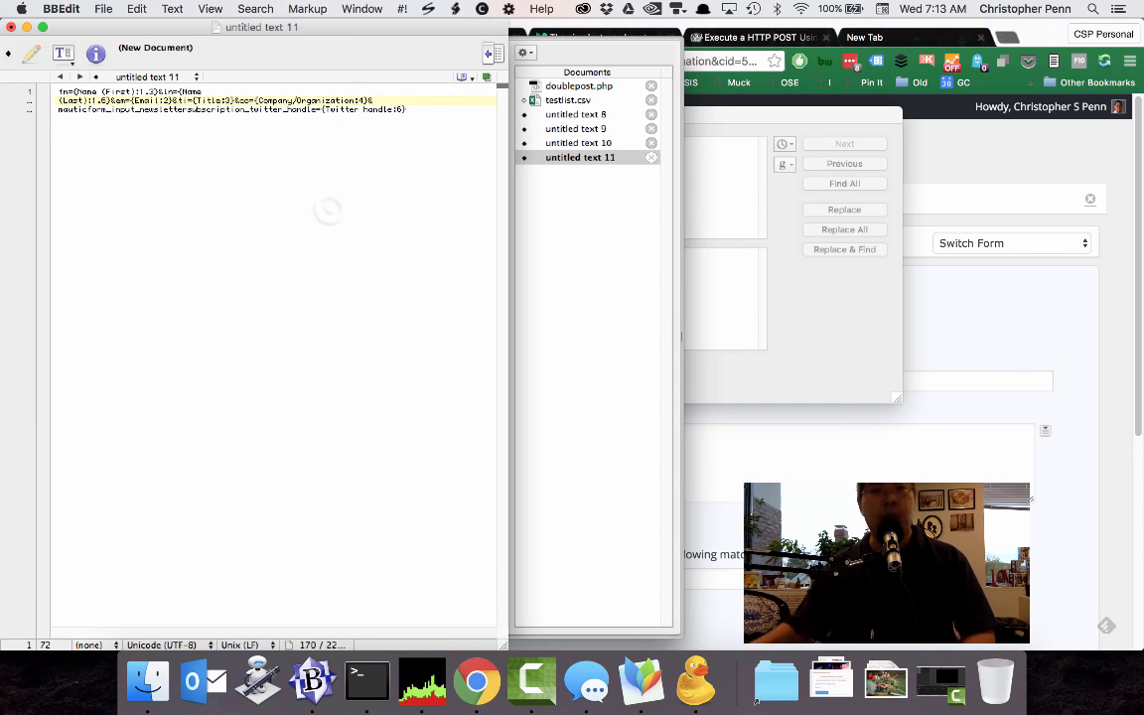
{"action": "double_click", "coordinate": [206, 109]}
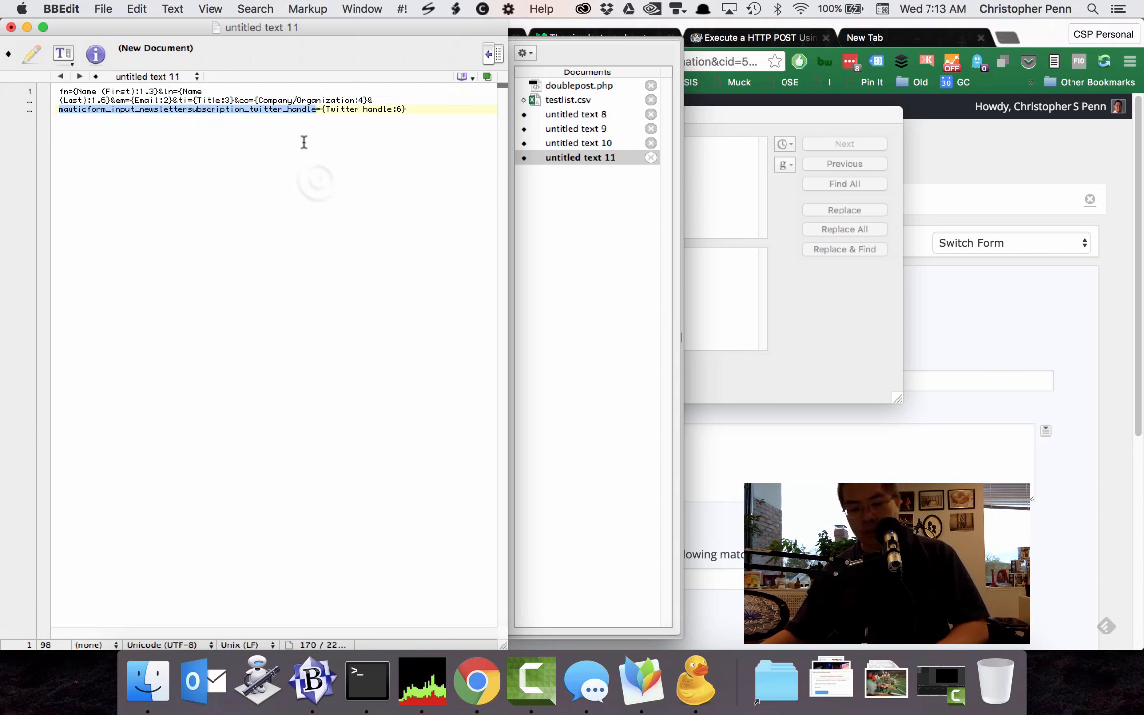
{"action": "type", "text": "tw"}
Copy the whole shortened query string and paste it into the confirmation's Redirect Query String in Chrome.
{"action": "key", "text": "super+a"}
{"action": "key", "text": "super+c"}
{"action": "left_click", "coordinate": [860, 409]}
{"action": "key", "text": "super+v"}
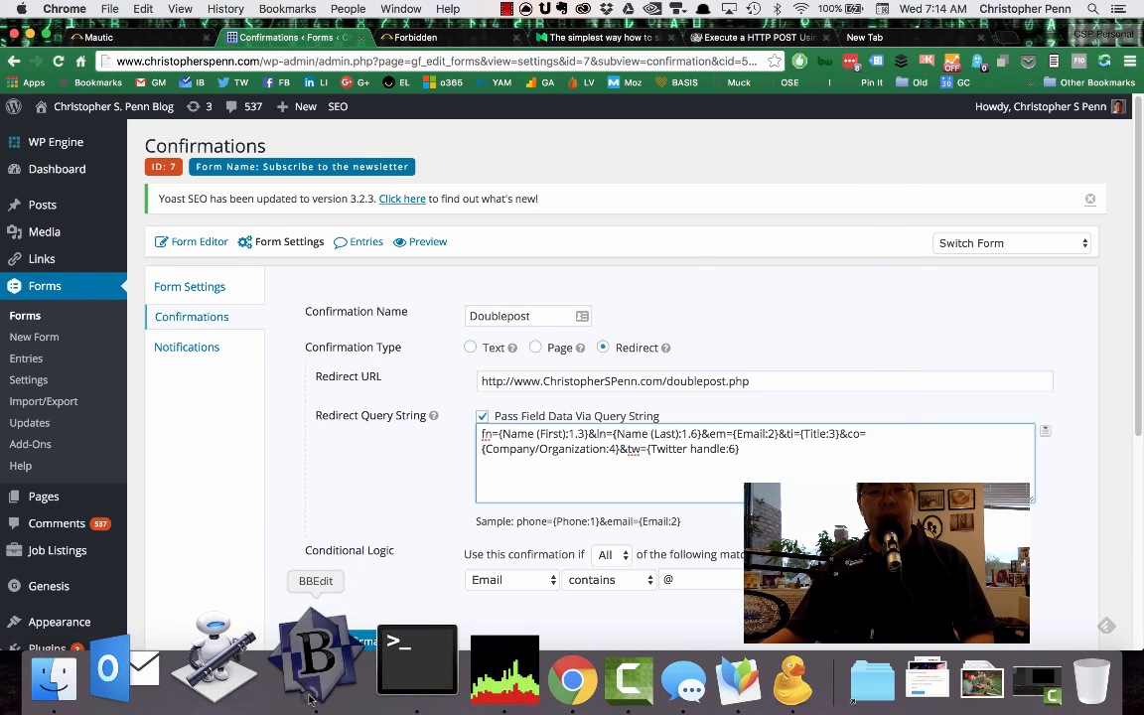
Switch to BBEdit, open doublepost.php, and add blank space before the closing PHP tag.
{"action": "key", "text": "super+Tab"}
{"action": "left_click", "coordinate": [580, 86]}
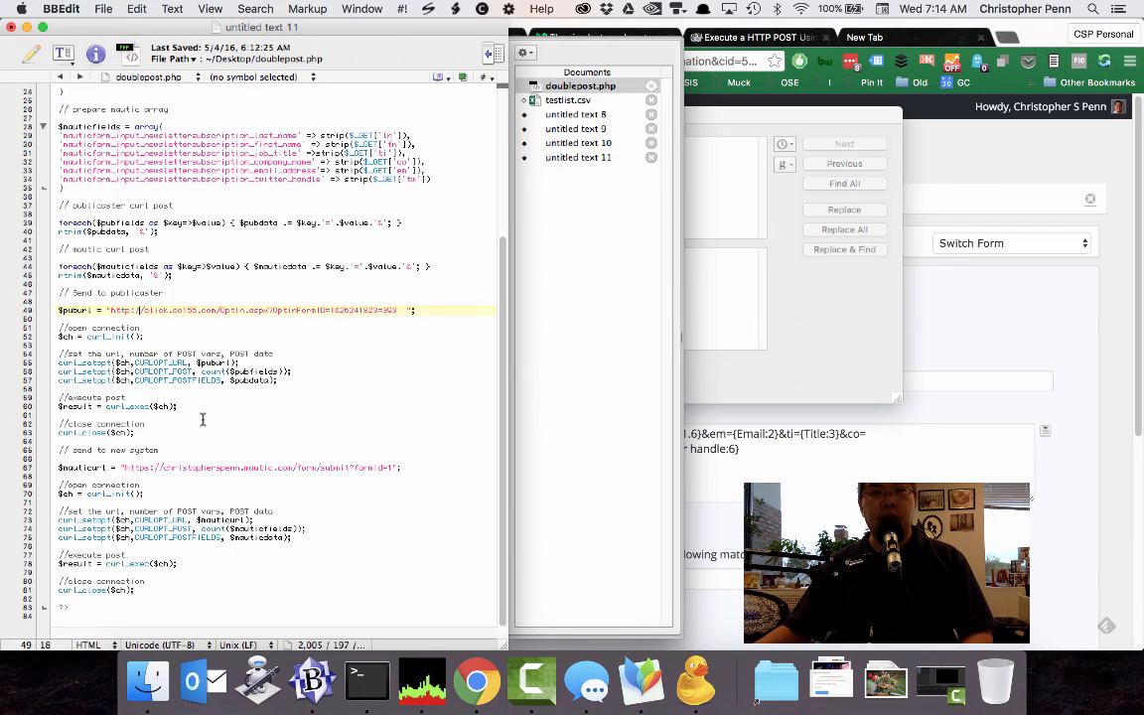
{"action": "scroll", "coordinate": [242, 289], "scroll_direction": "up", "scroll_amount": 5}
{"action": "scroll", "coordinate": [89, 482], "scroll_direction": "down", "scroll_amount": 5}
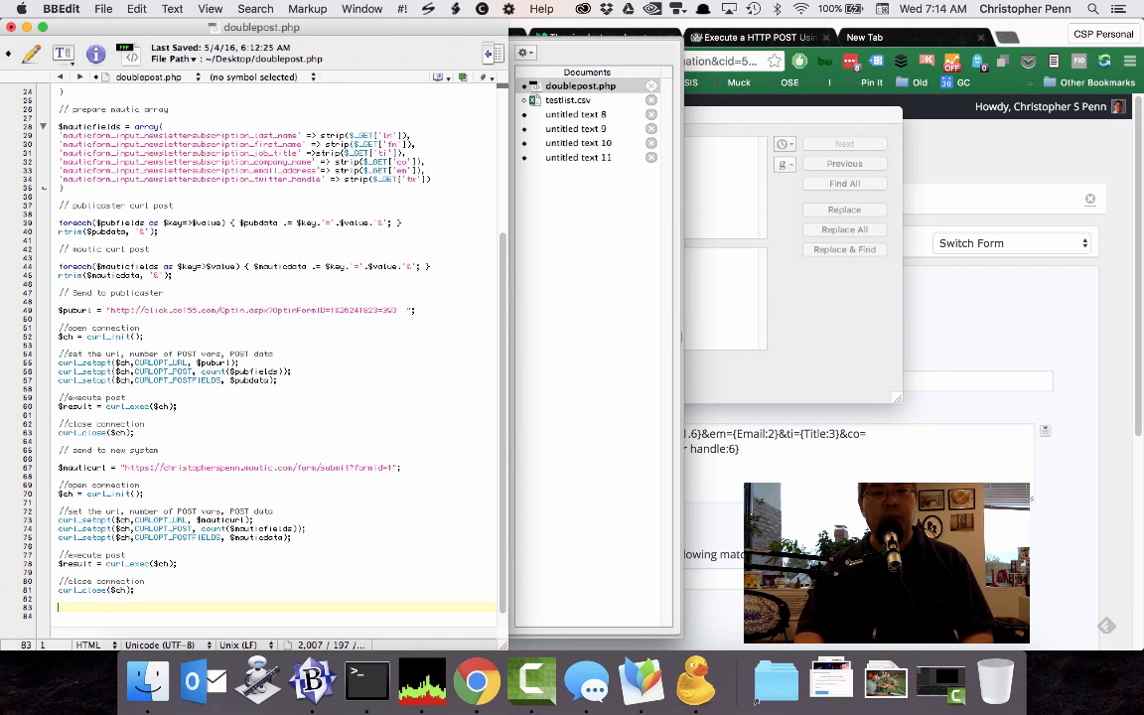
Switch to Chrome, search Google for "php header redirect" in a new tab, and open the PHP manual's header page.
{"action": "key", "text": "super+Tab"}
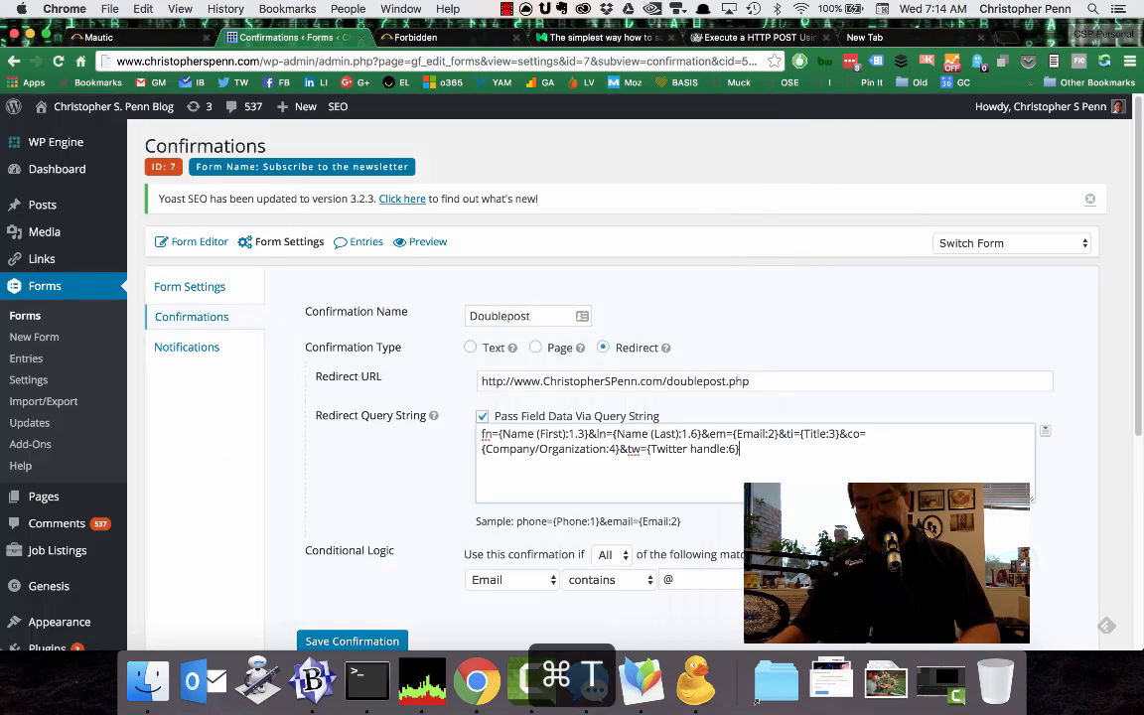
{"action": "key", "text": "super+t"}
{"action": "type", "text": "php header redirect"}
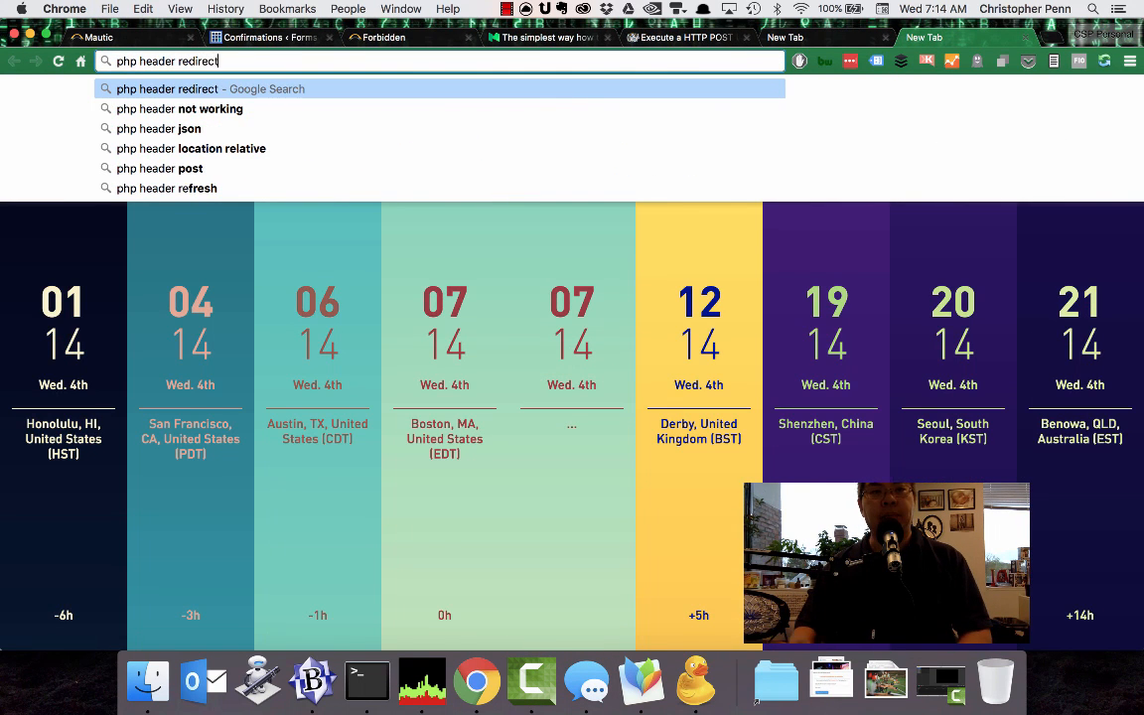
{"action": "key", "text": "Return"}
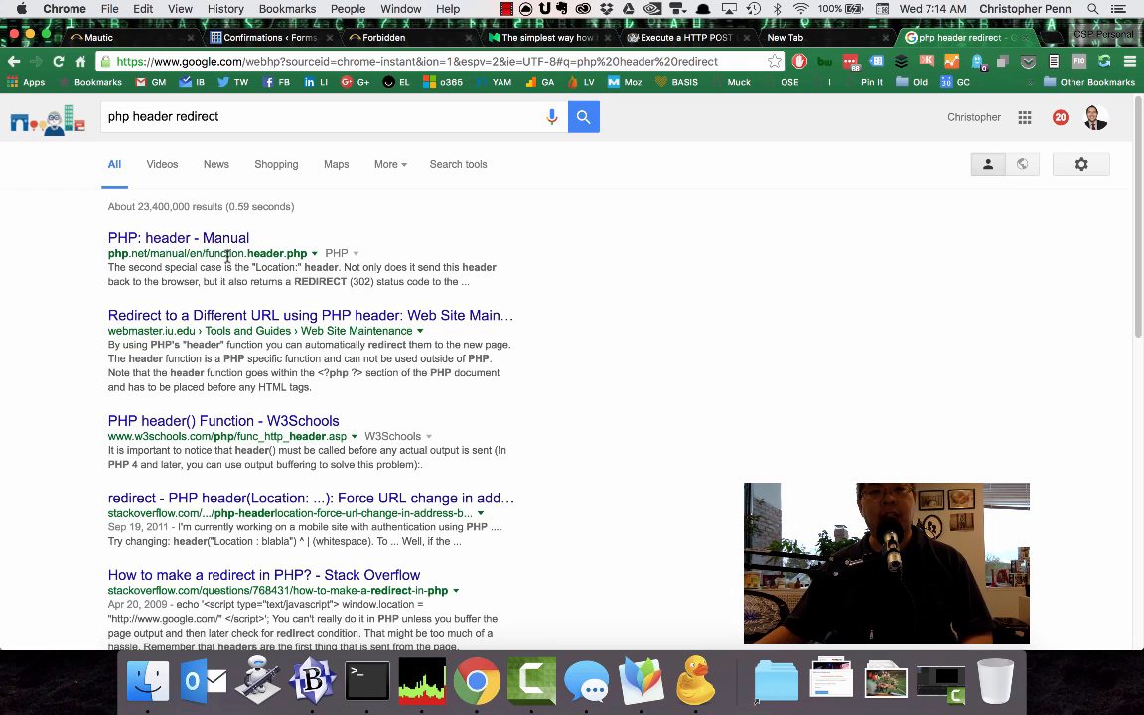
{"action": "left_click", "coordinate": [223, 240]}
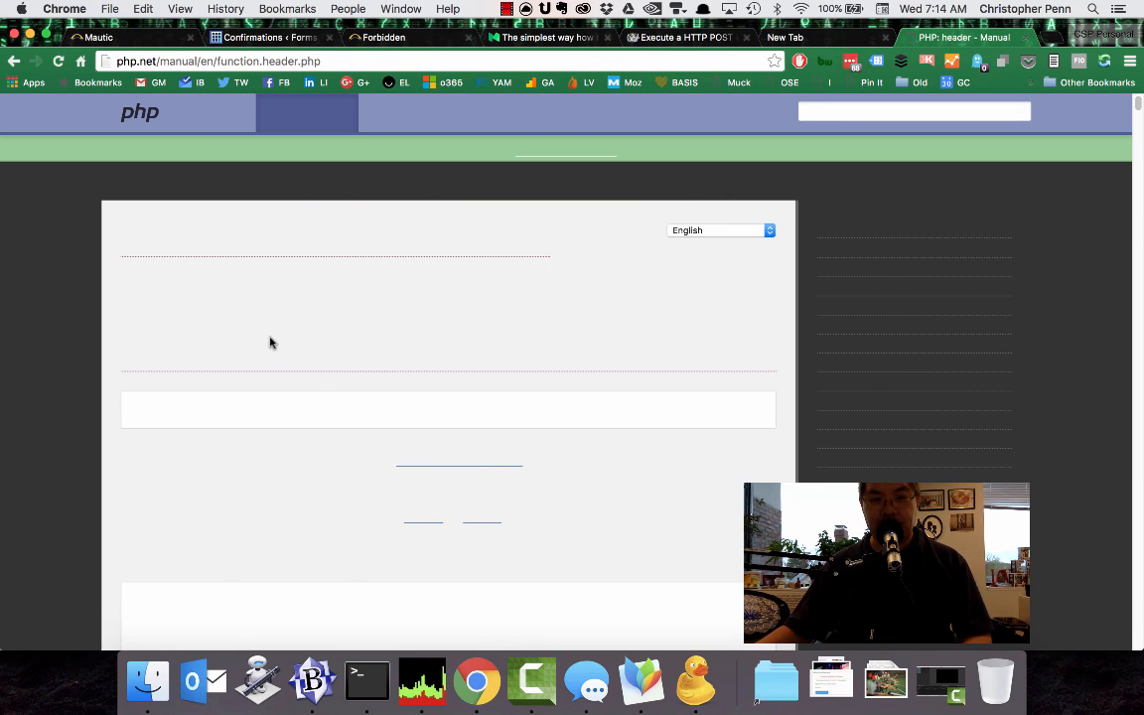
{"action": "scroll", "coordinate": [297, 477], "scroll_direction": "down", "scroll_amount": 5}
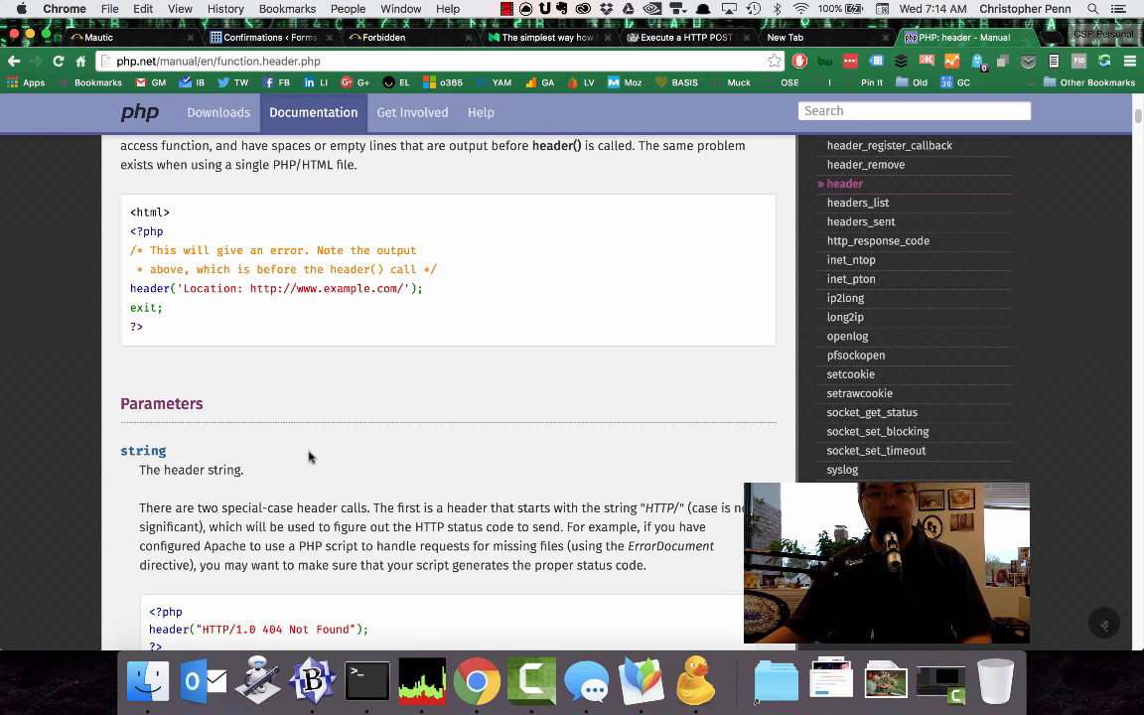
{"action": "triple_click", "coordinate": [373, 288]}
{"action": "key", "text": "super+c"}
{"action": "key", "text": "super+Tab"}
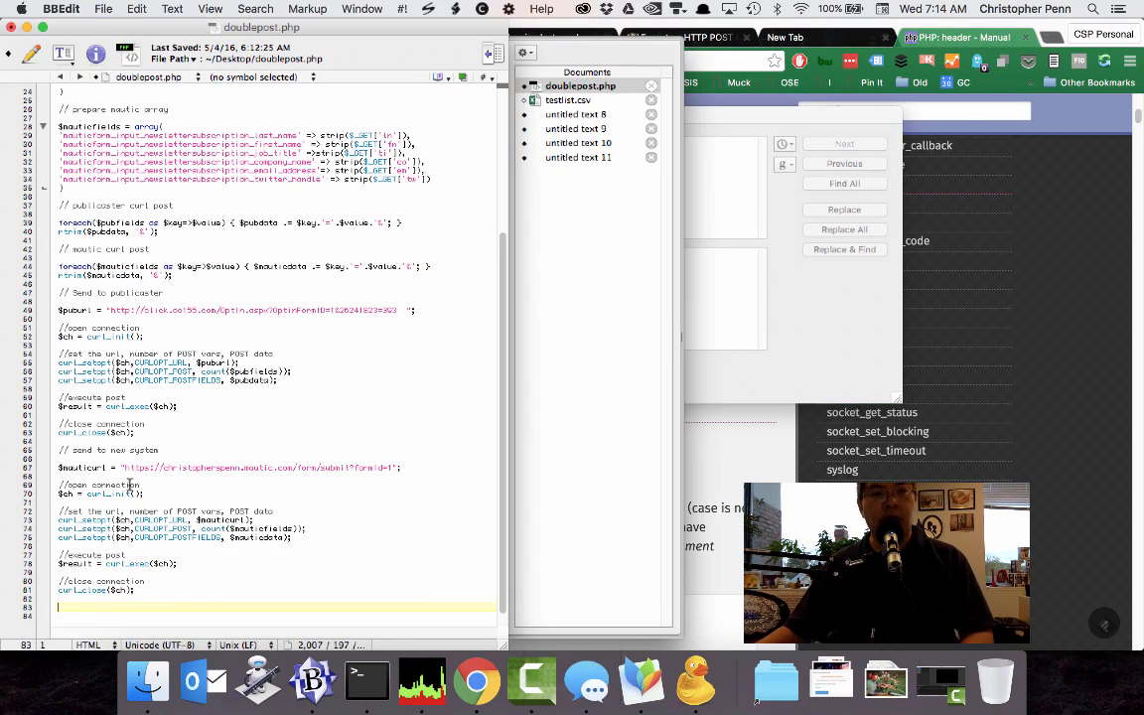
{"action": "scroll", "coordinate": [129, 484], "scroll_direction": "up", "scroll_amount": 5}
{"action": "scroll", "coordinate": [99, 436], "scroll_direction": "down", "scroll_amount": 6}
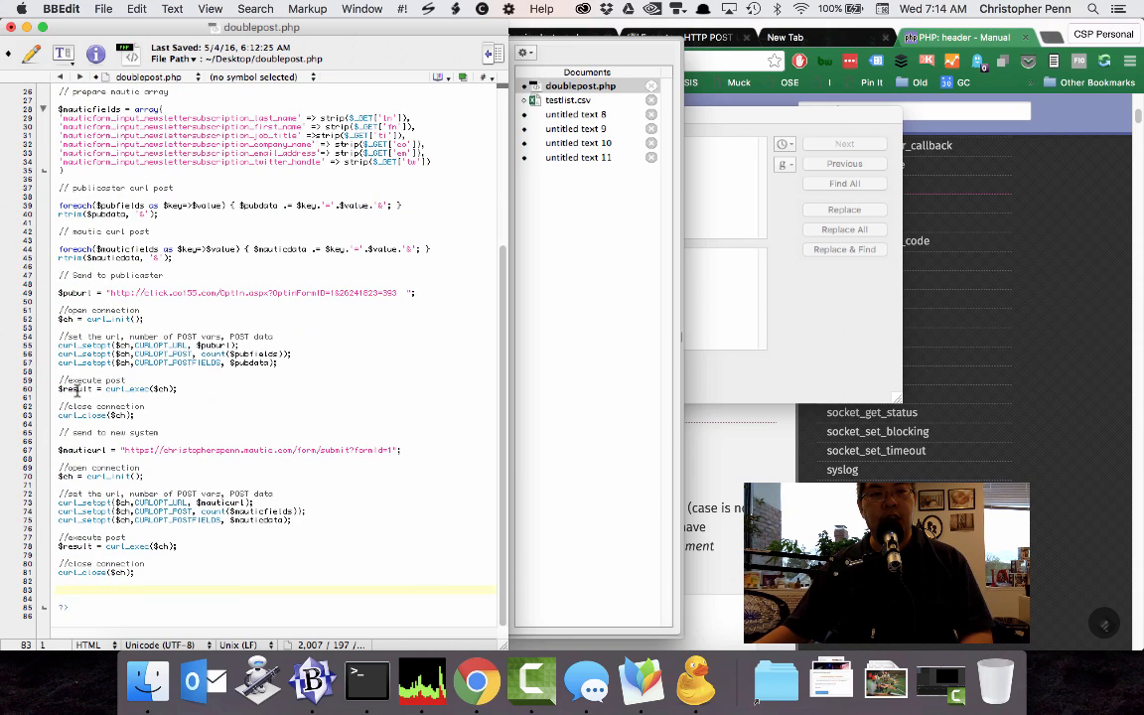
{"action": "key", "text": "super+v"}
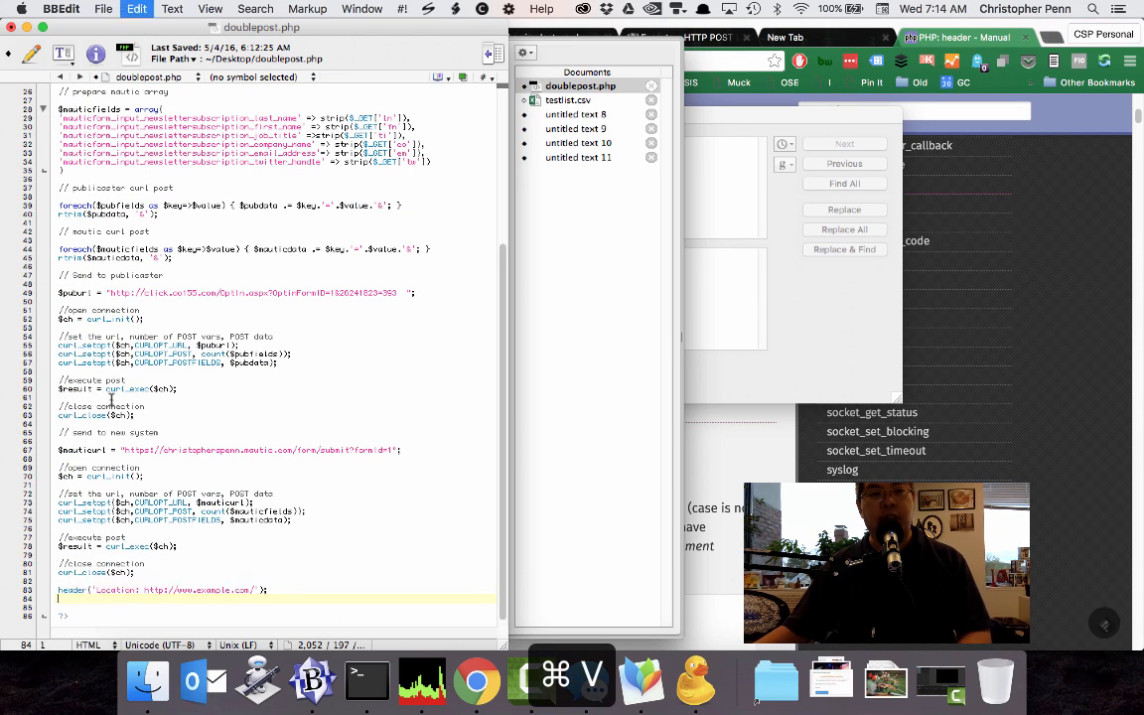
Add the comment "// send to thank you page" directly above the header line in doublepost.php.
{"action": "left_click", "coordinate": [105, 580]}
{"action": "key", "text": "Return"}
{"action": "key", "text": "Return"}
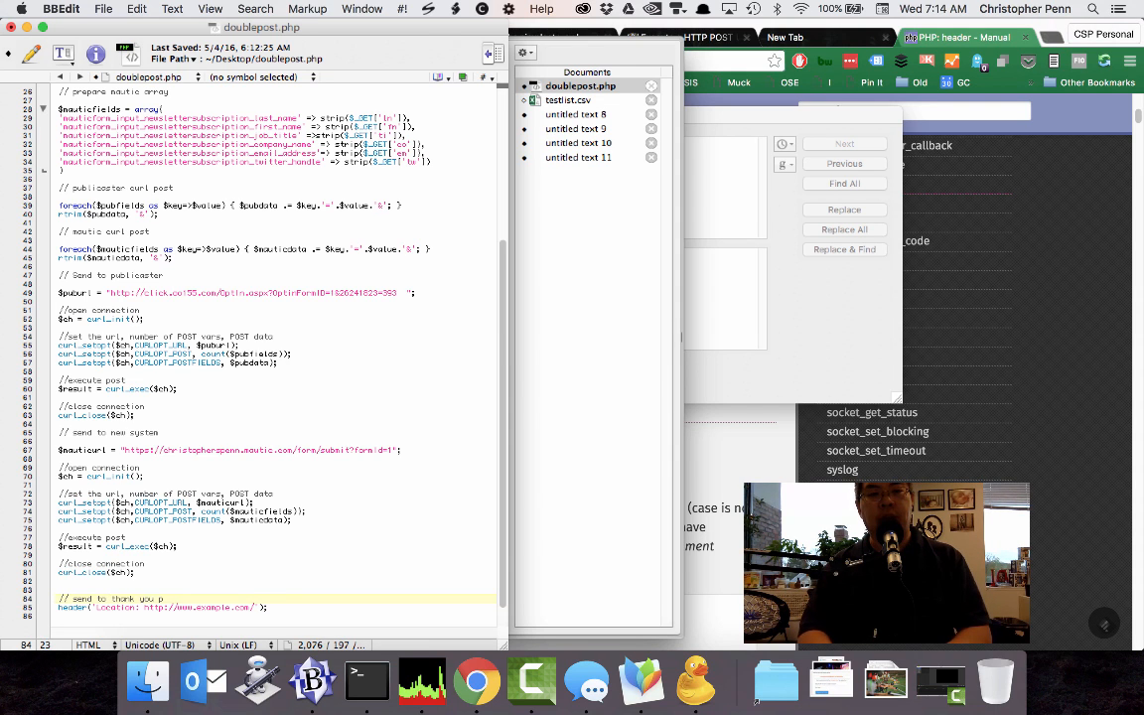
{"action": "type", "text": "// send to thank you page"}
Switch to Chrome and open the blog's /thanks-for-subscribing-to-almost-timely-news/ page in a new tab.
{"action": "key", "text": "super+Tab"}
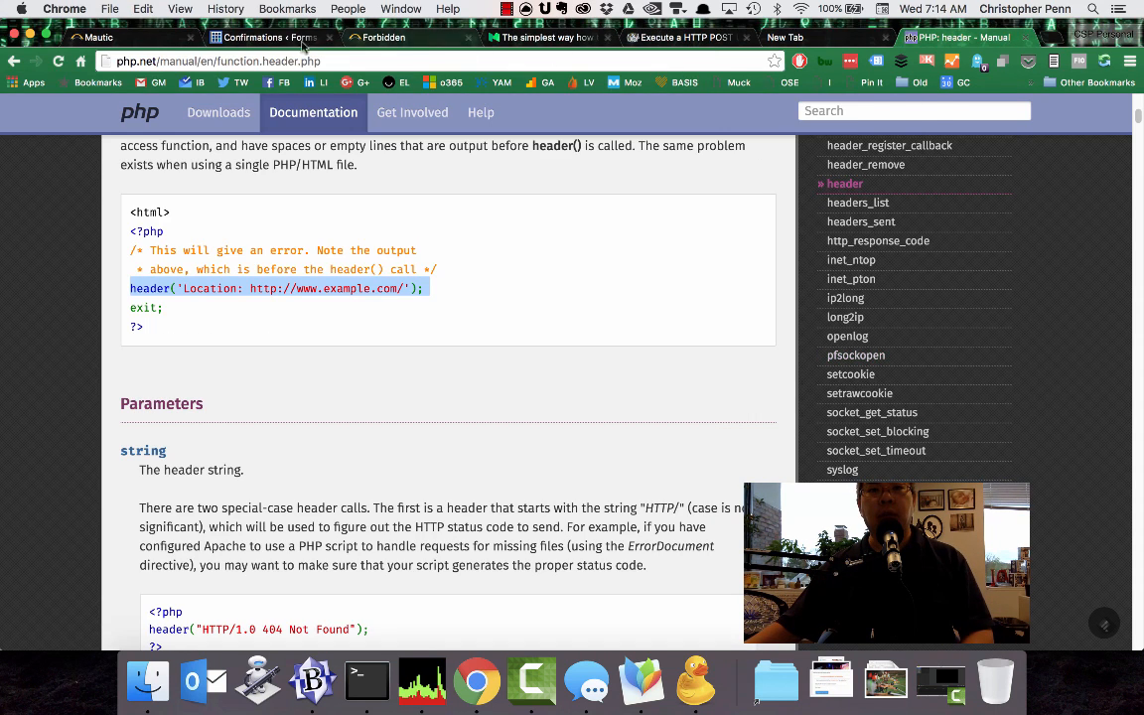
{"action": "key", "text": "super+t"}
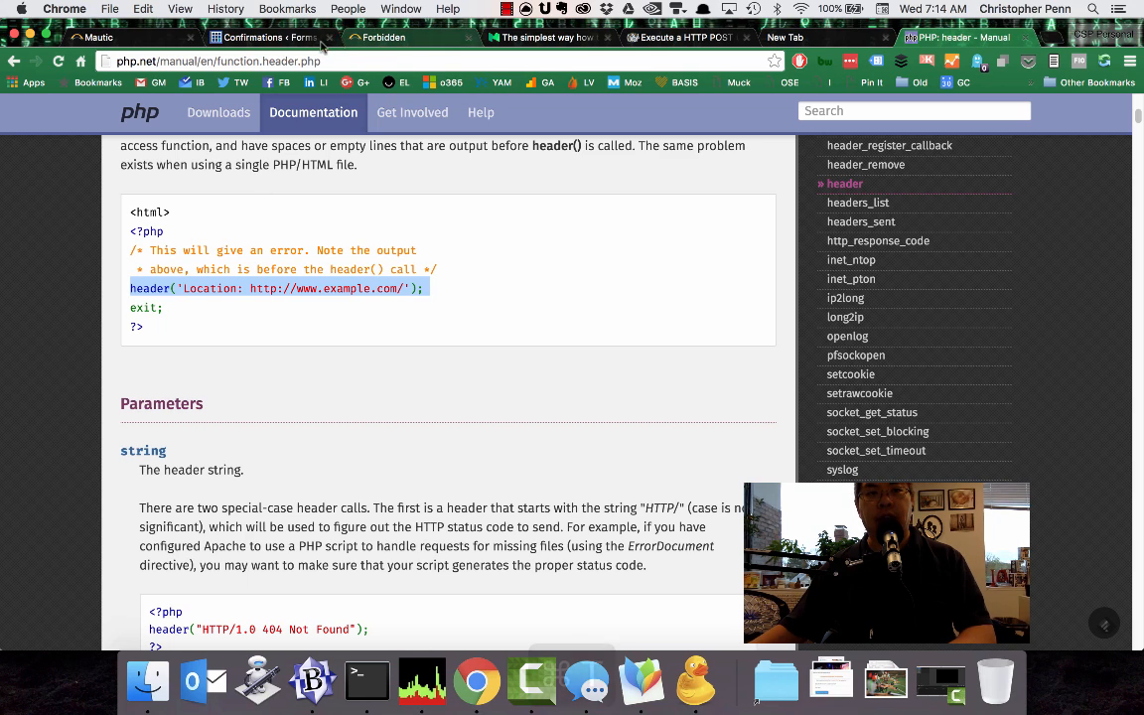
{"action": "type", "text": "christopherspenn.com"}
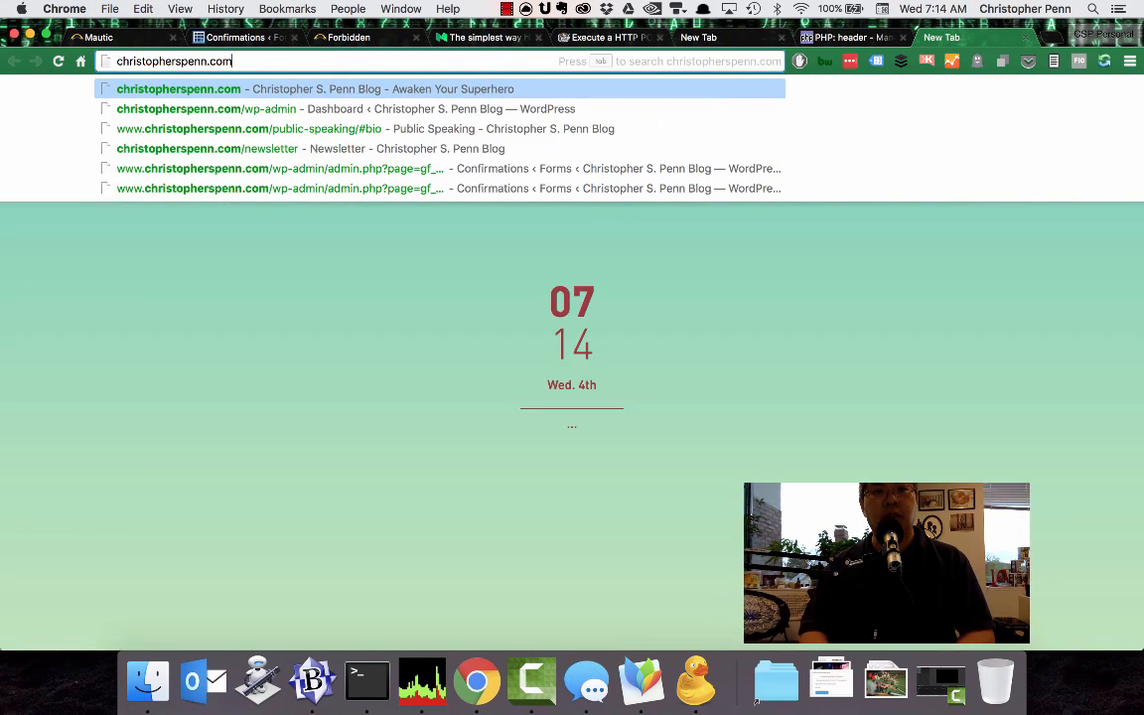
{"action": "type", "text": "/tha"}
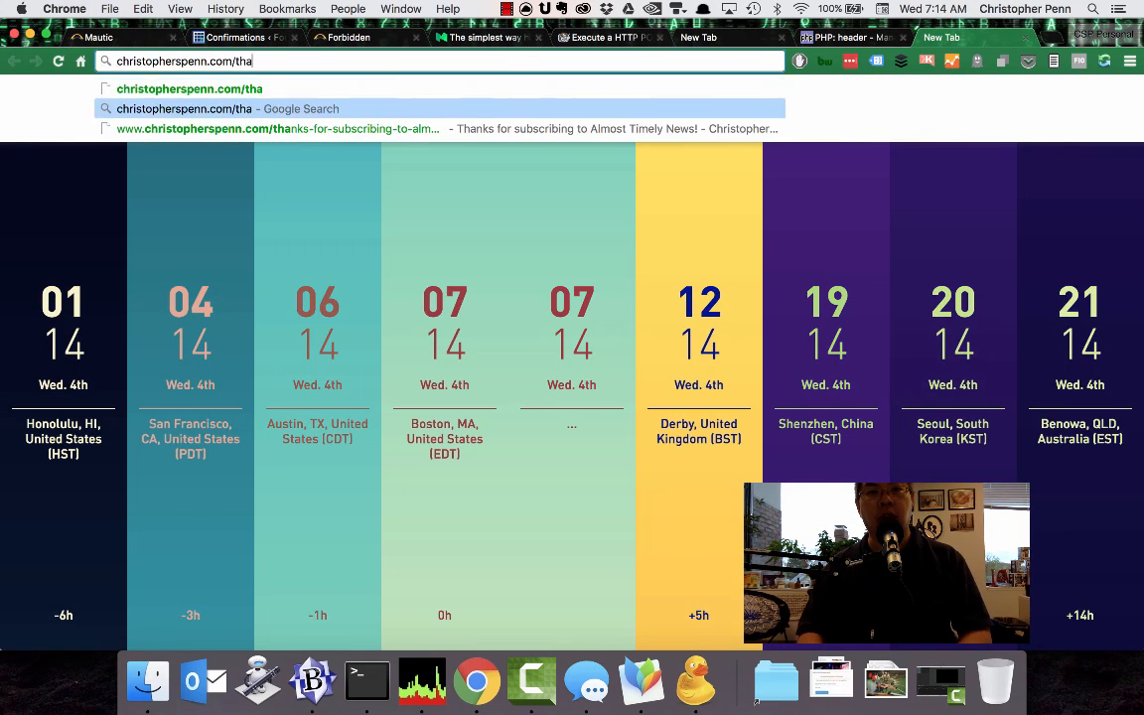
{"action": "key", "text": "Down"}
{"action": "key", "text": "Down"}
{"action": "key", "text": "Return"}
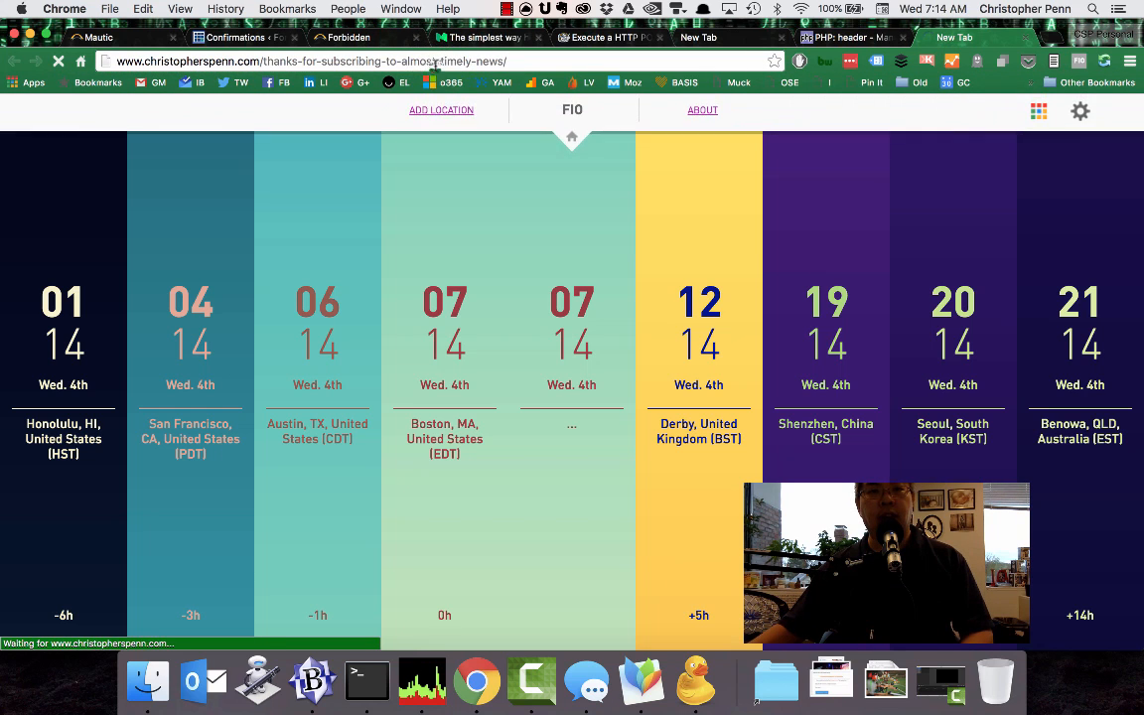
Copy the thank-you page's URL, paste it over the example.com address in the header line of doublepost.php in BBEdit, and save.
{"action": "key", "text": "super+l"}
{"action": "key", "text": "super+Tab"}
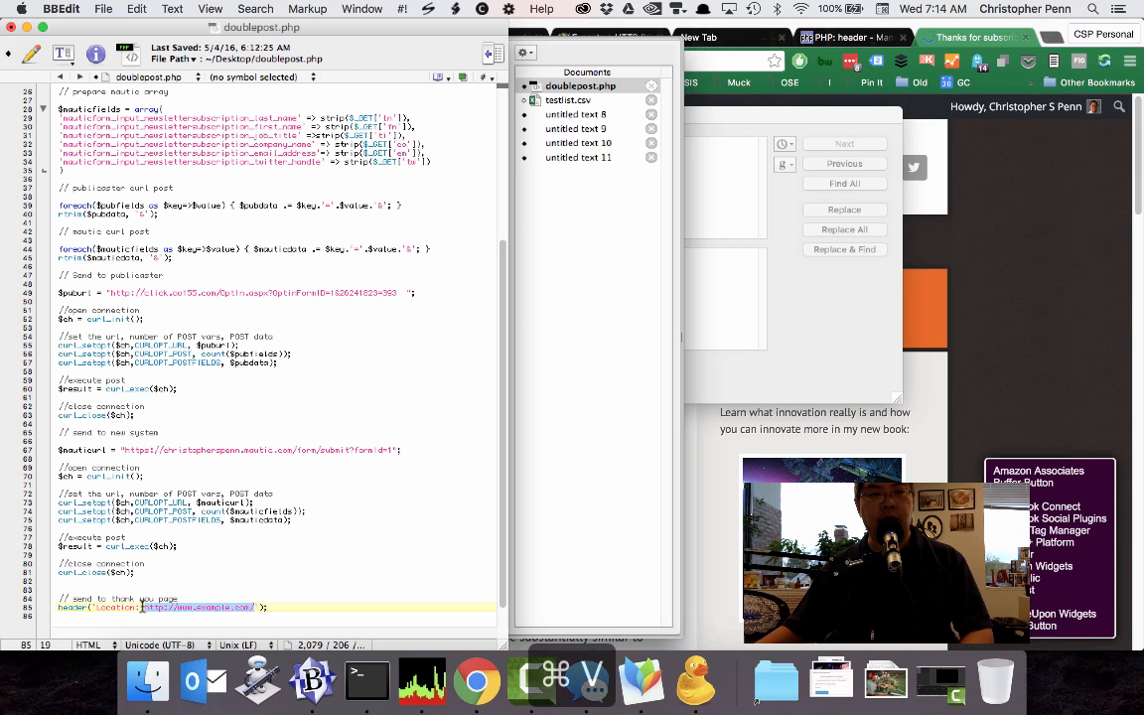
{"action": "key", "text": "super+v"}
{"action": "key", "text": "super+s"}
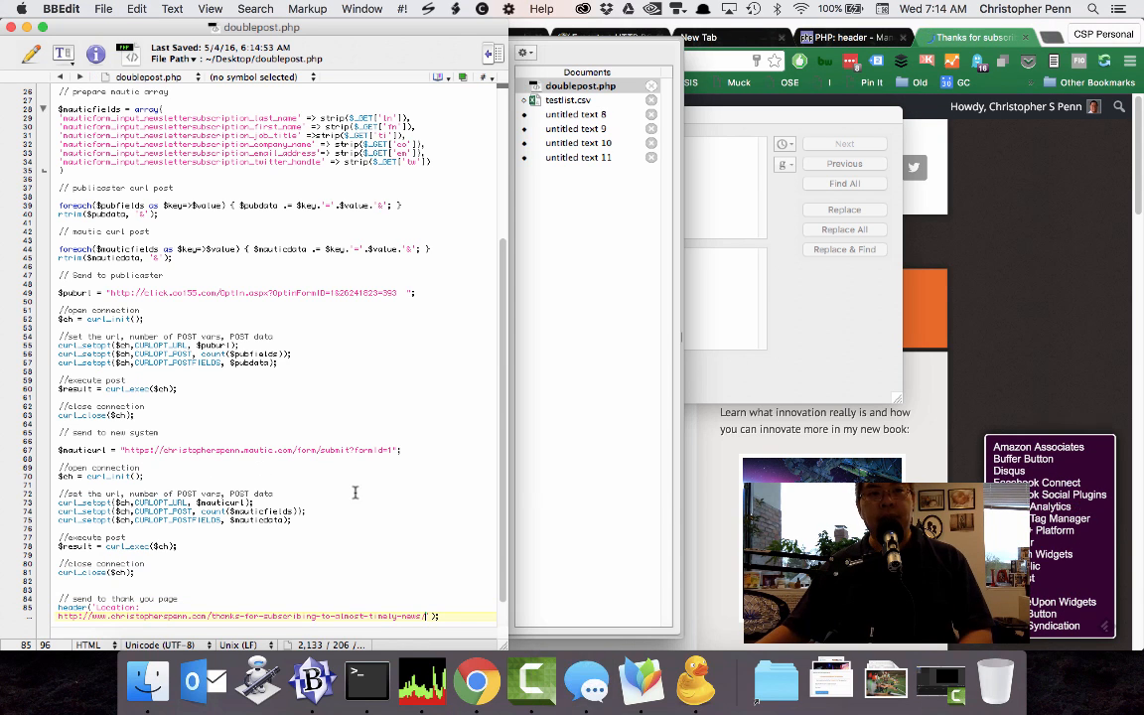
Switch to Cyberduck and upload the saved doublepost.php to the root folder of the CSP WP Engine server.
{"action": "left_click", "coordinate": [698, 663]}
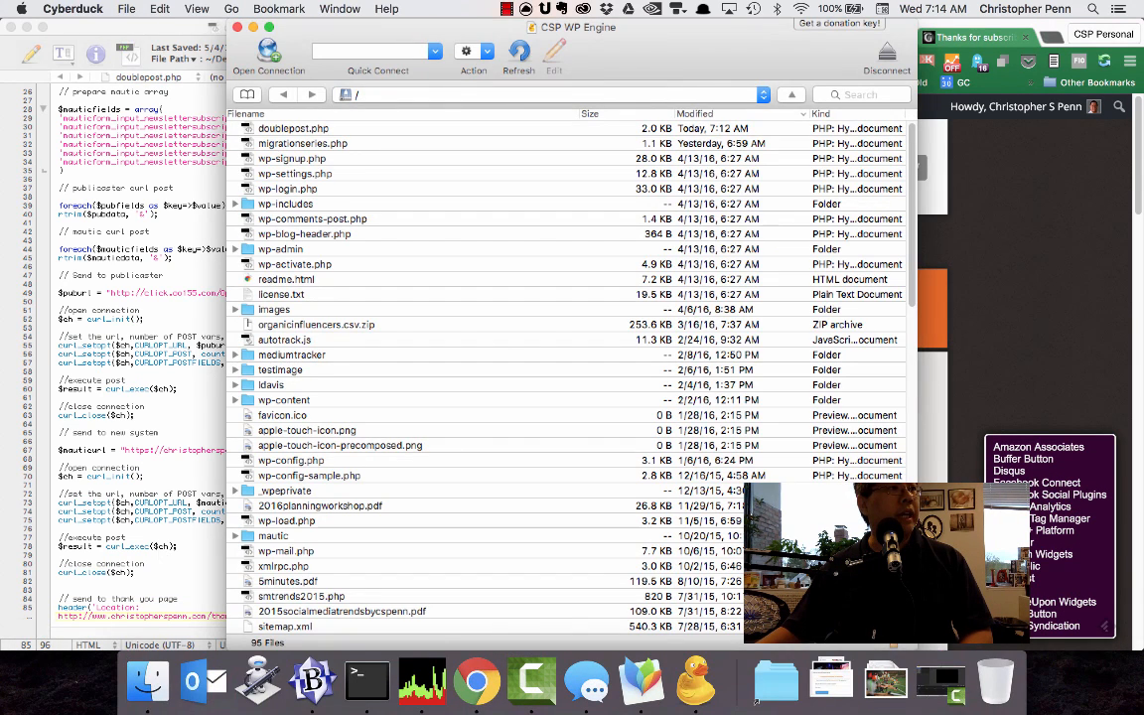
{"action": "left_click_drag", "start_coordinate": [212, 27], "coordinate": [342, 156]}
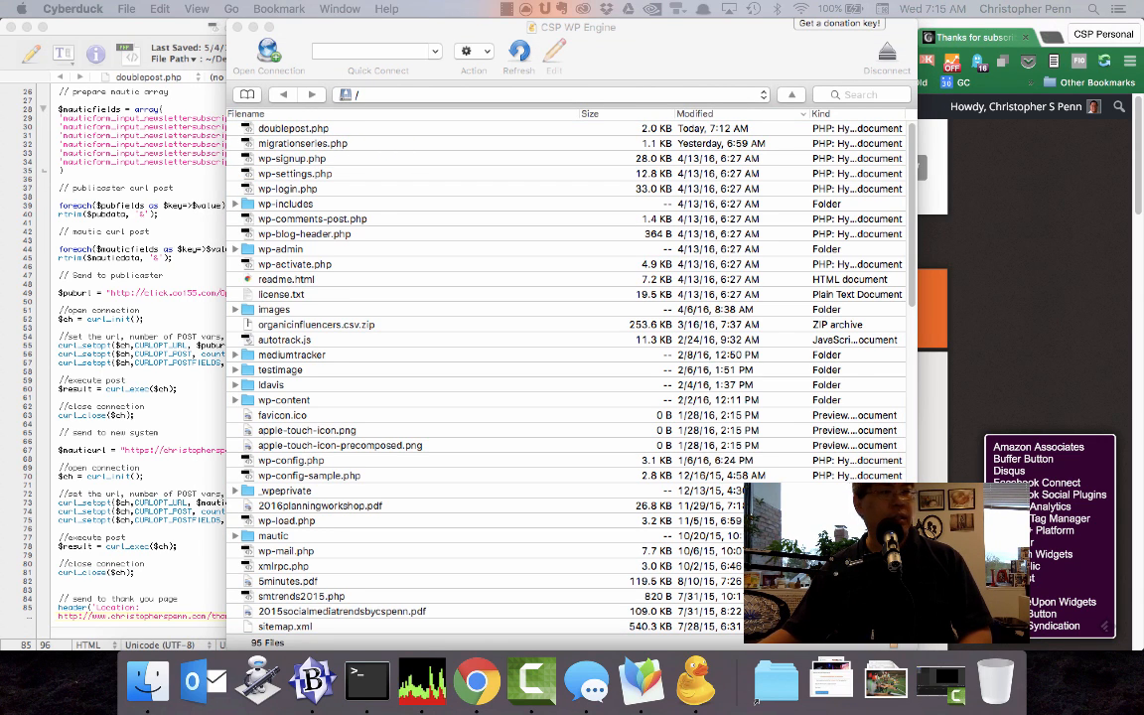
Switch to Chrome, save the Doublepost confirmation for the newsletter form, and open the form's preview.
{"action": "left_click", "coordinate": [1000, 224]}
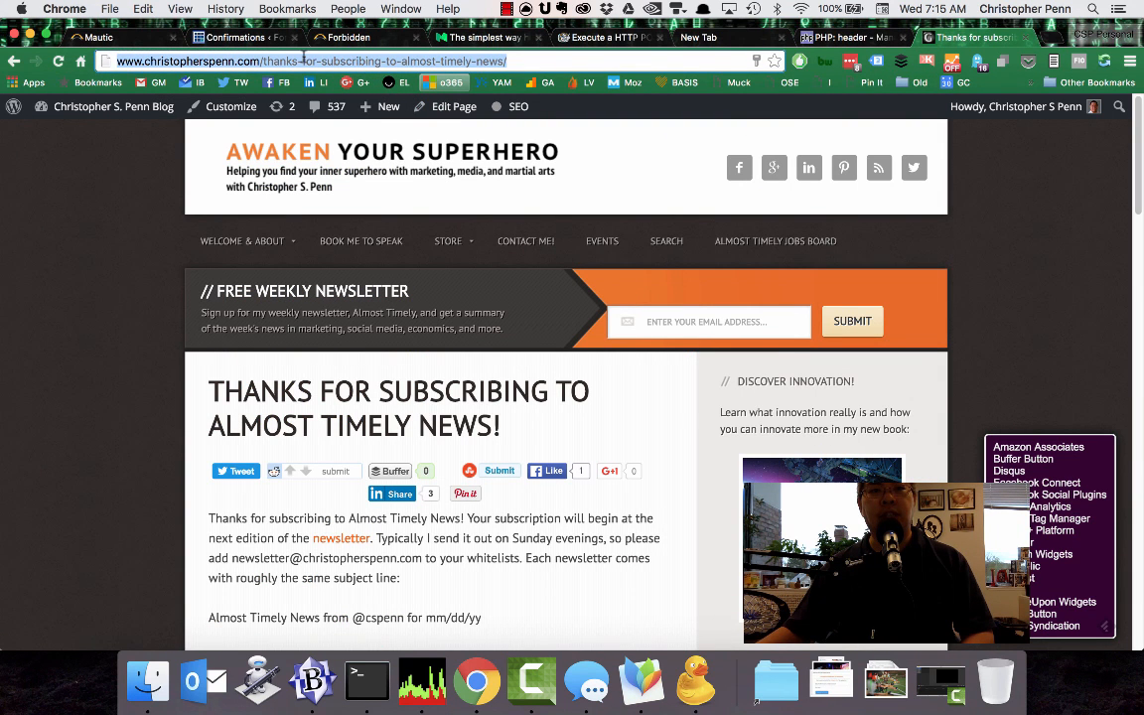
{"action": "left_click", "coordinate": [223, 37]}
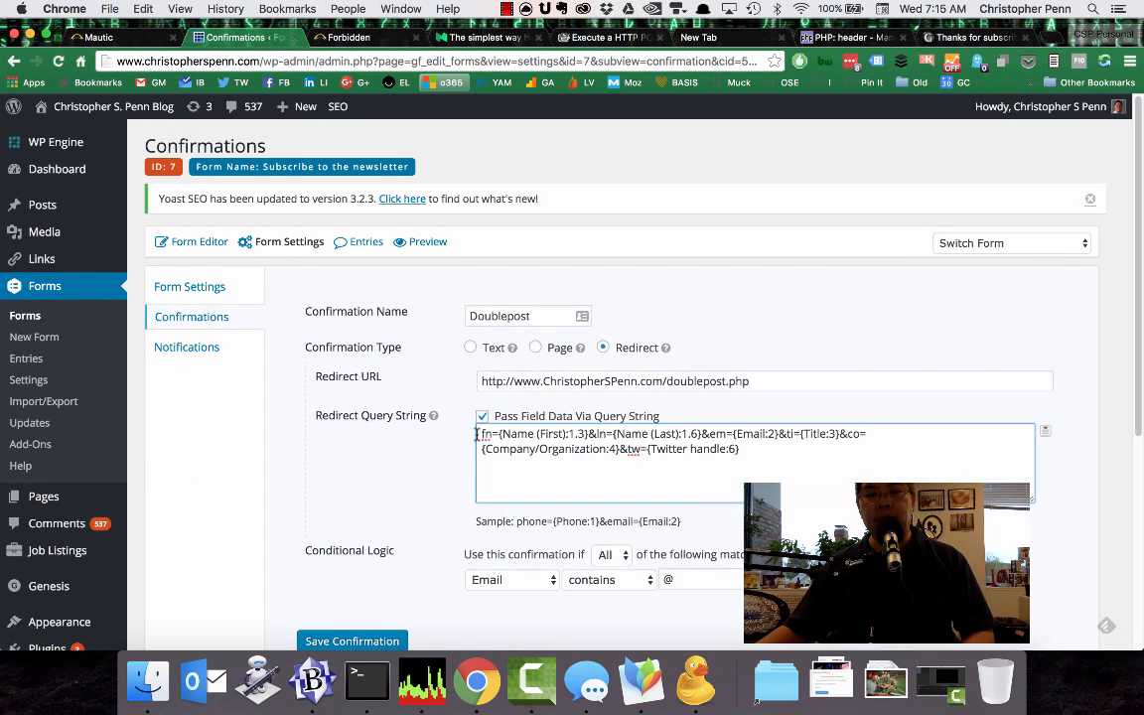
{"action": "scroll", "coordinate": [338, 595], "scroll_direction": "down", "scroll_amount": 1}
{"action": "left_click", "coordinate": [351, 614]}
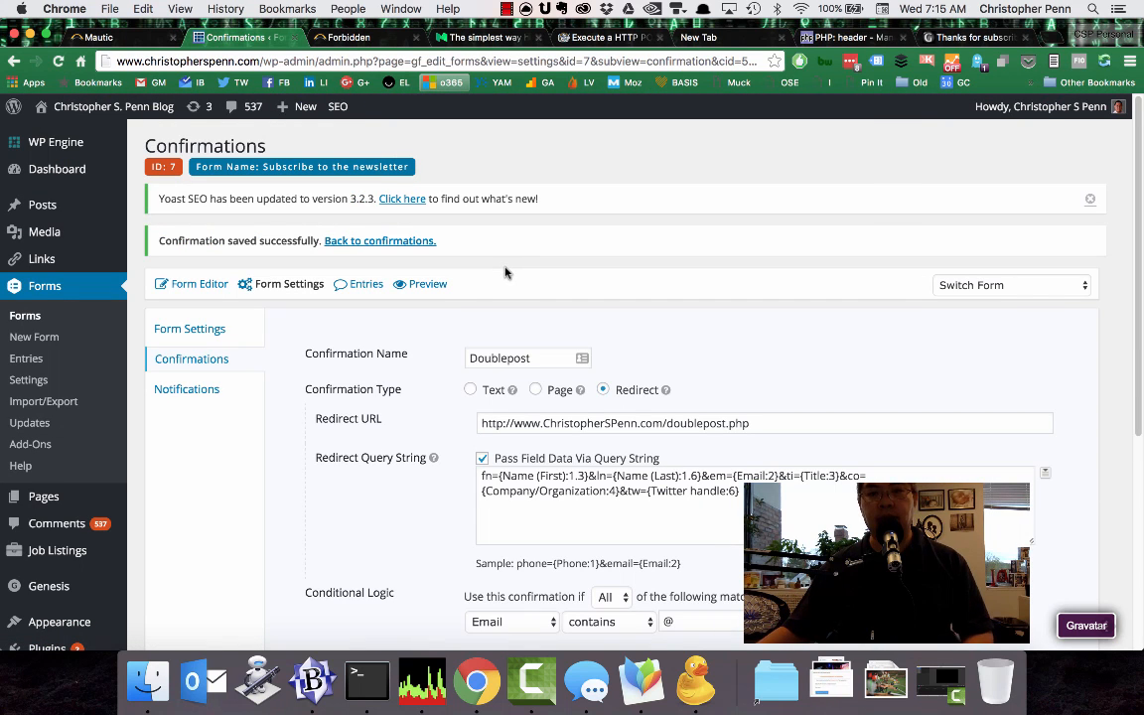
{"action": "left_click", "coordinate": [425, 284]}
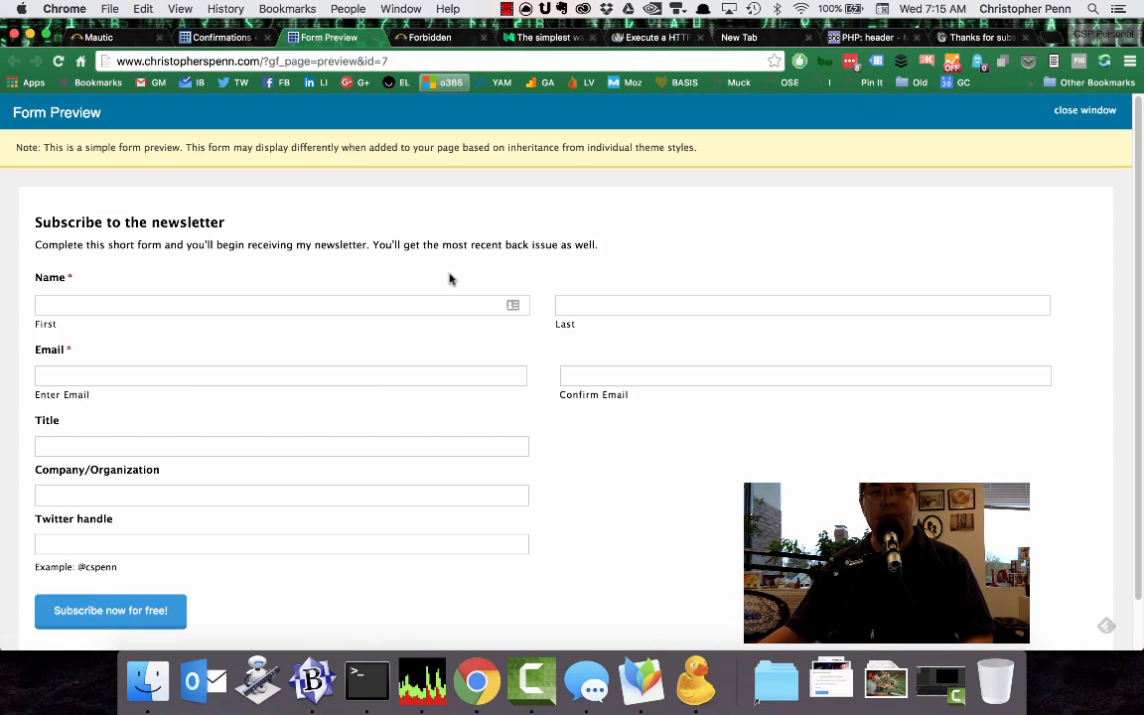
Autofill the previewed form's name, email and company fields with the saved SHIFT Communications entry.
{"action": "left_click", "coordinate": [274, 310]}
{"action": "type", "text": "Christopher"}
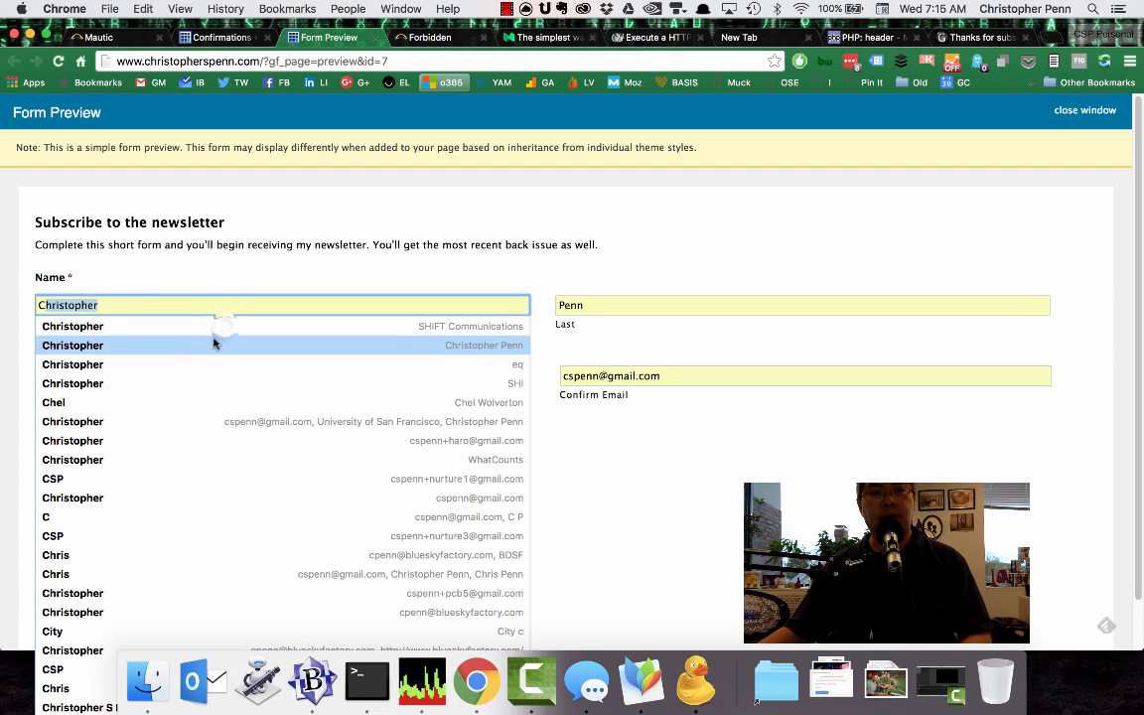
{"action": "left_click", "coordinate": [227, 327]}
{"action": "left_click", "coordinate": [54, 375]}
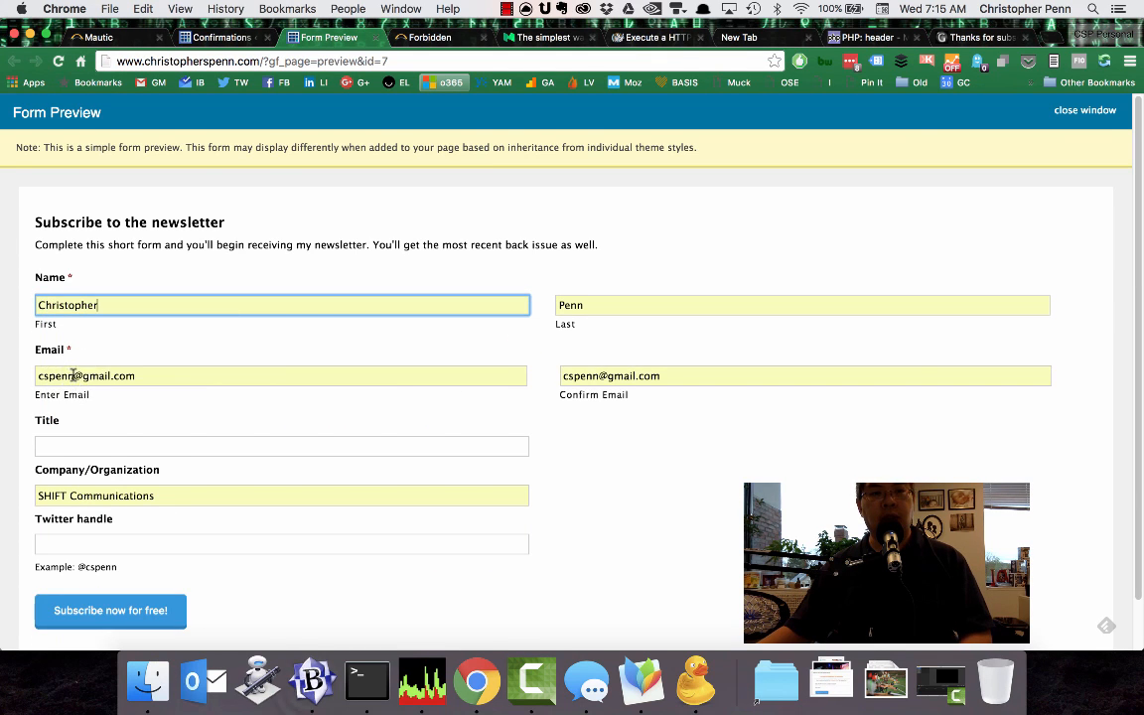
Switch to BBEdit, open testlist.csv, and copy the test email address on line 5.
{"action": "left_click", "coordinate": [313, 681]}
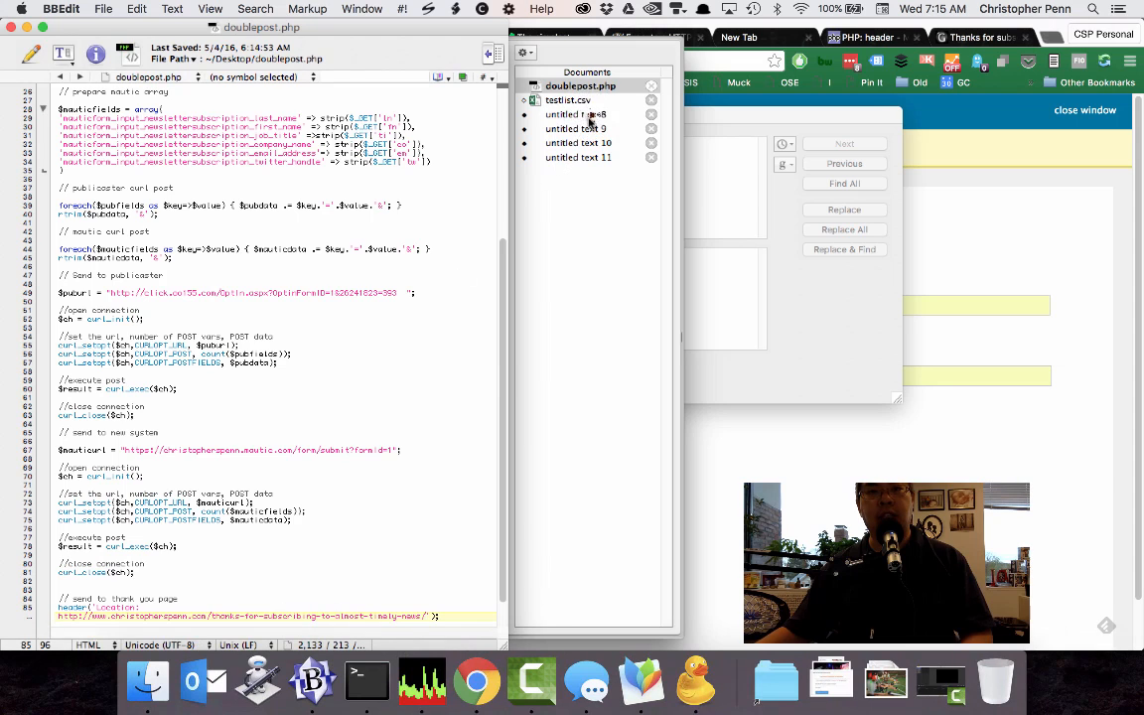
{"action": "left_click", "coordinate": [590, 116]}
{"action": "left_click", "coordinate": [592, 130]}
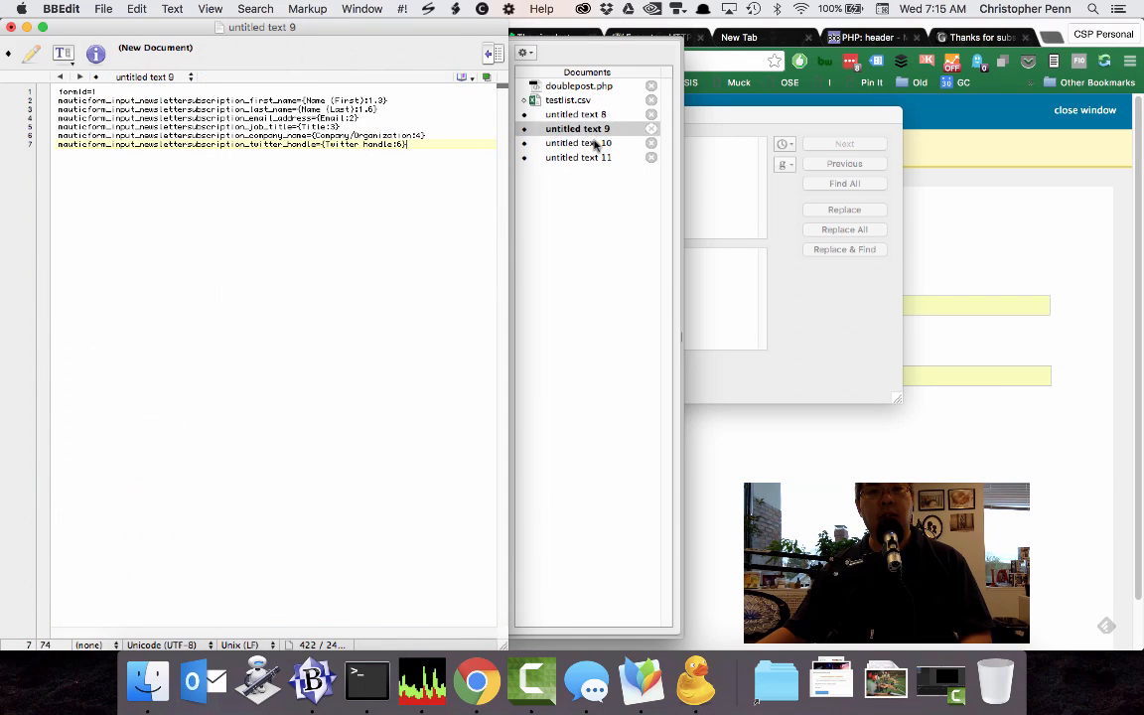
{"action": "left_click", "coordinate": [596, 143]}
{"action": "left_click", "coordinate": [584, 156]}
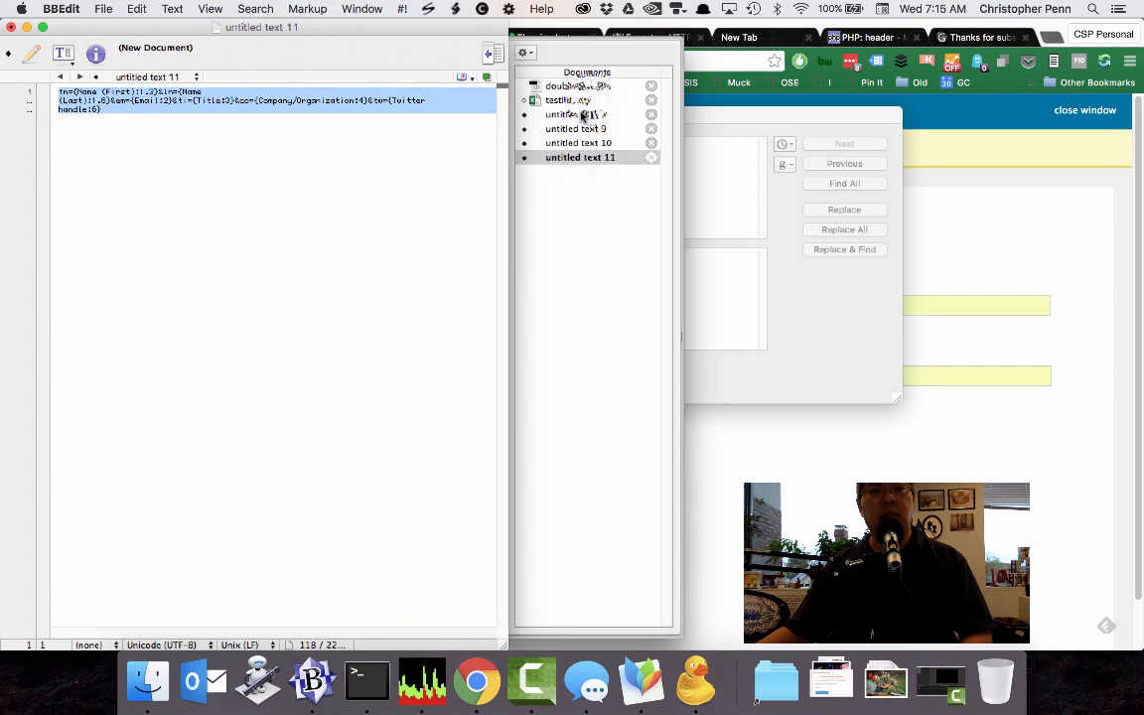
{"action": "left_click", "coordinate": [586, 100]}
{"action": "left_click_drag", "start_coordinate": [192, 127], "coordinate": [52, 127]}
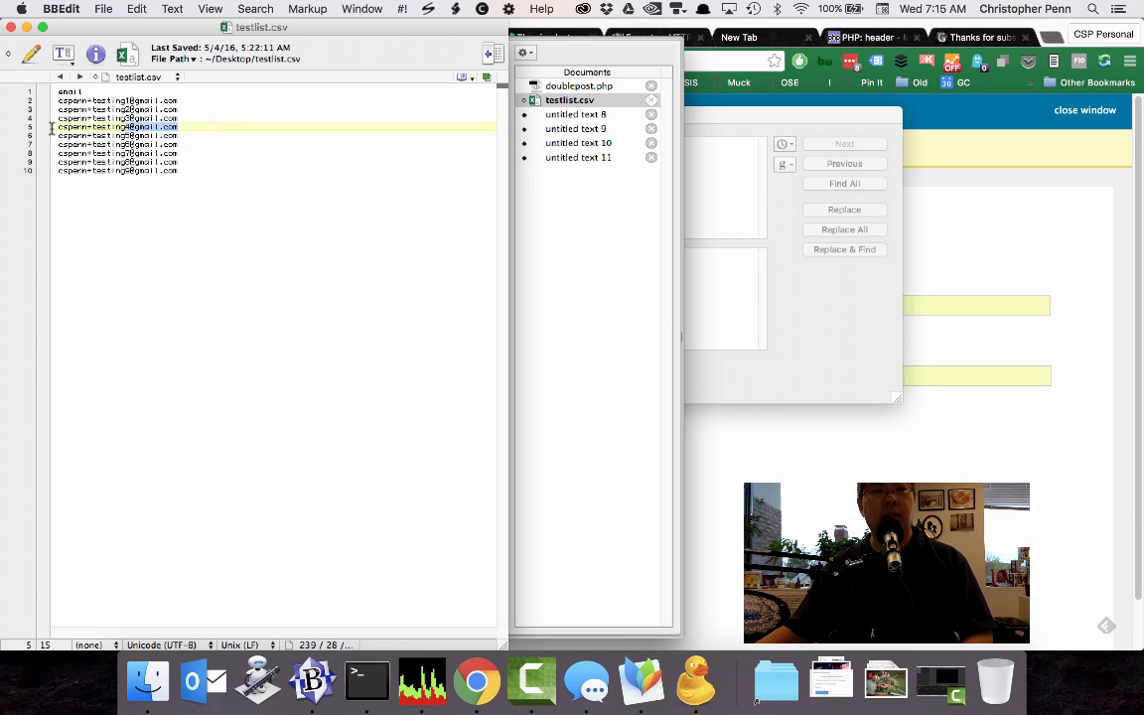
{"action": "key", "text": "super+c"}
Switch to Chrome, replace both the email and confirm-email entries with the copied test address, and submit the newsletter form.
{"action": "left_click", "coordinate": [822, 455]}
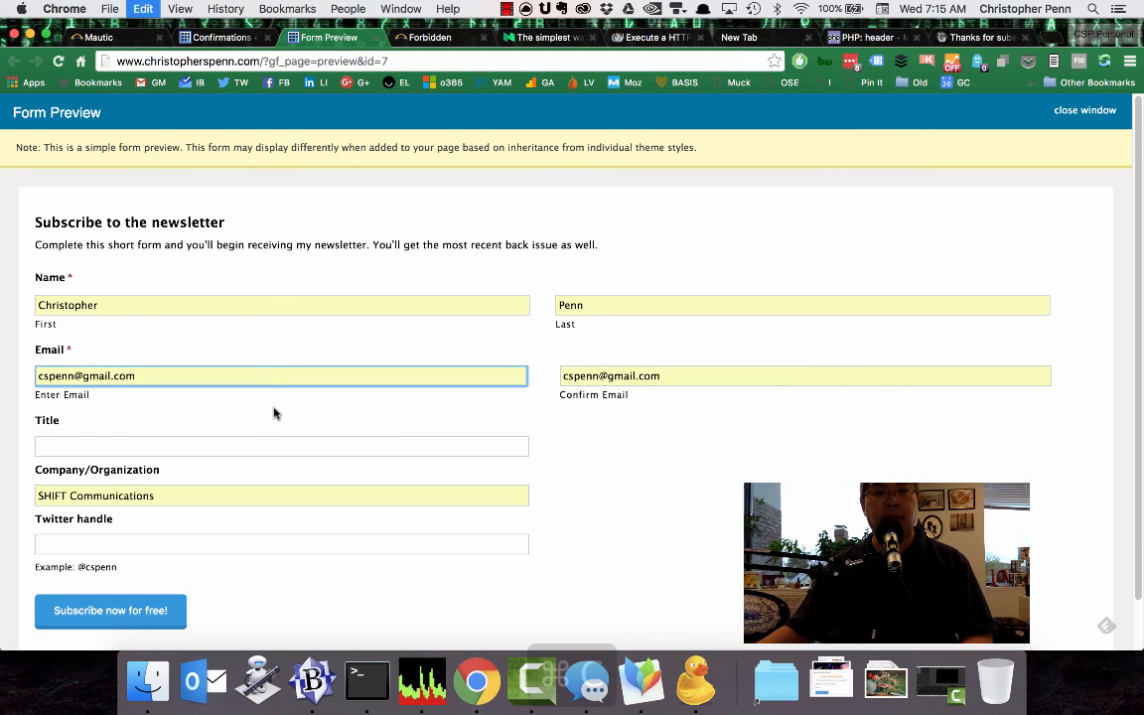
{"action": "key", "text": "super+a"}
{"action": "key", "text": "super+v"}
{"action": "key", "text": "super+v"}
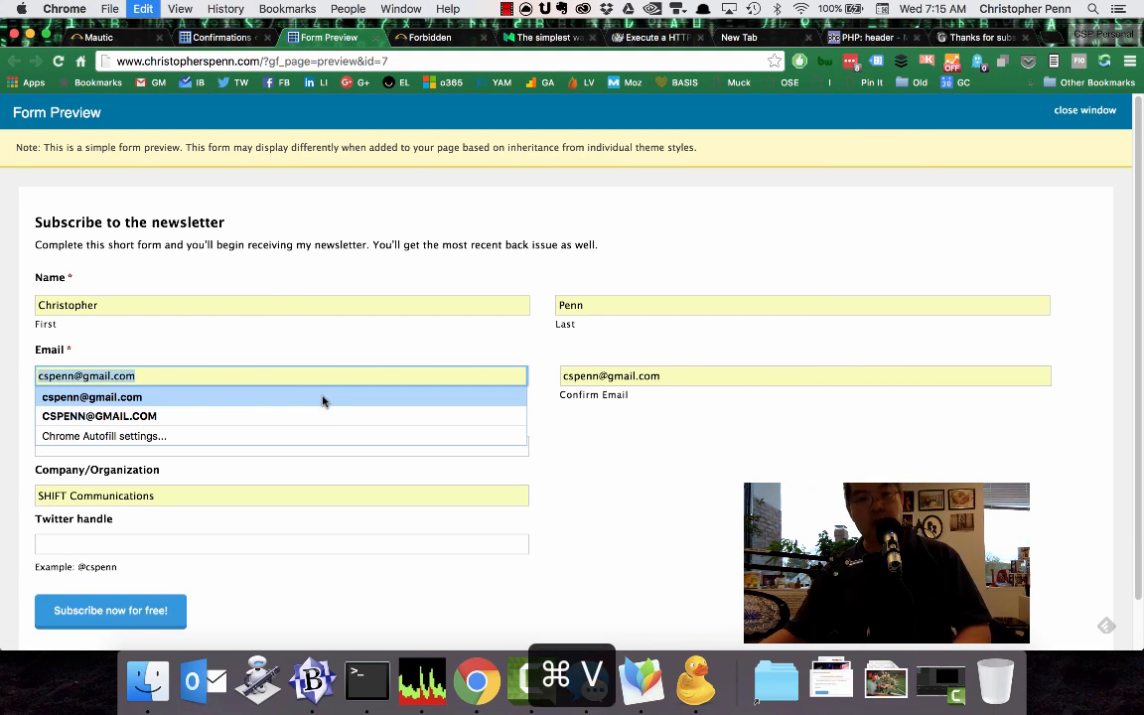
{"action": "key", "text": "super+Tab"}
{"action": "key", "text": "super+Tab"}
{"action": "key", "text": "super+a"}
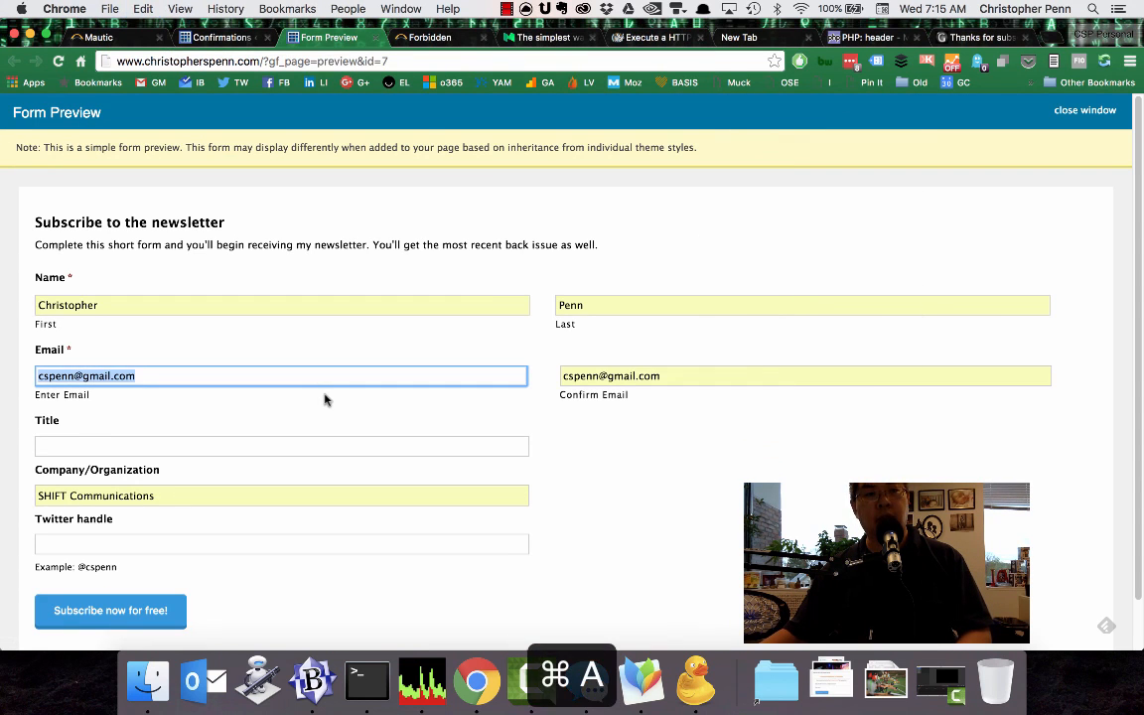
{"action": "key", "text": "super+v"}
{"action": "key", "text": "Tab"}
{"action": "key", "text": "super+v"}
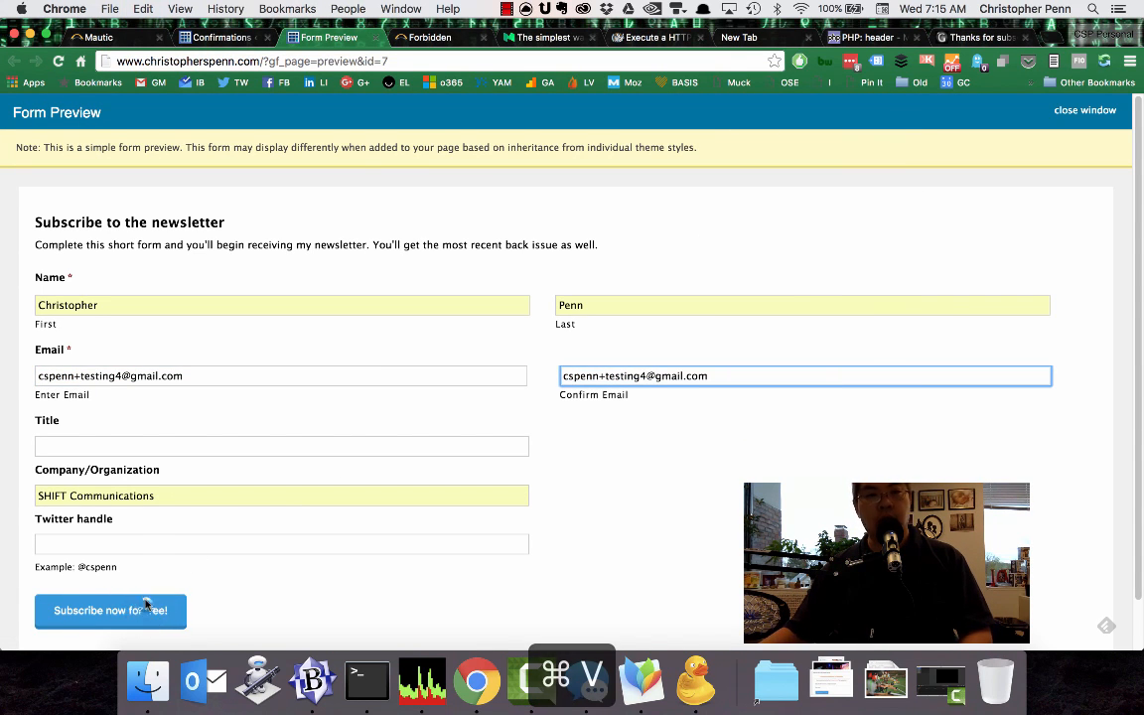
{"action": "left_click", "coordinate": [154, 609]}
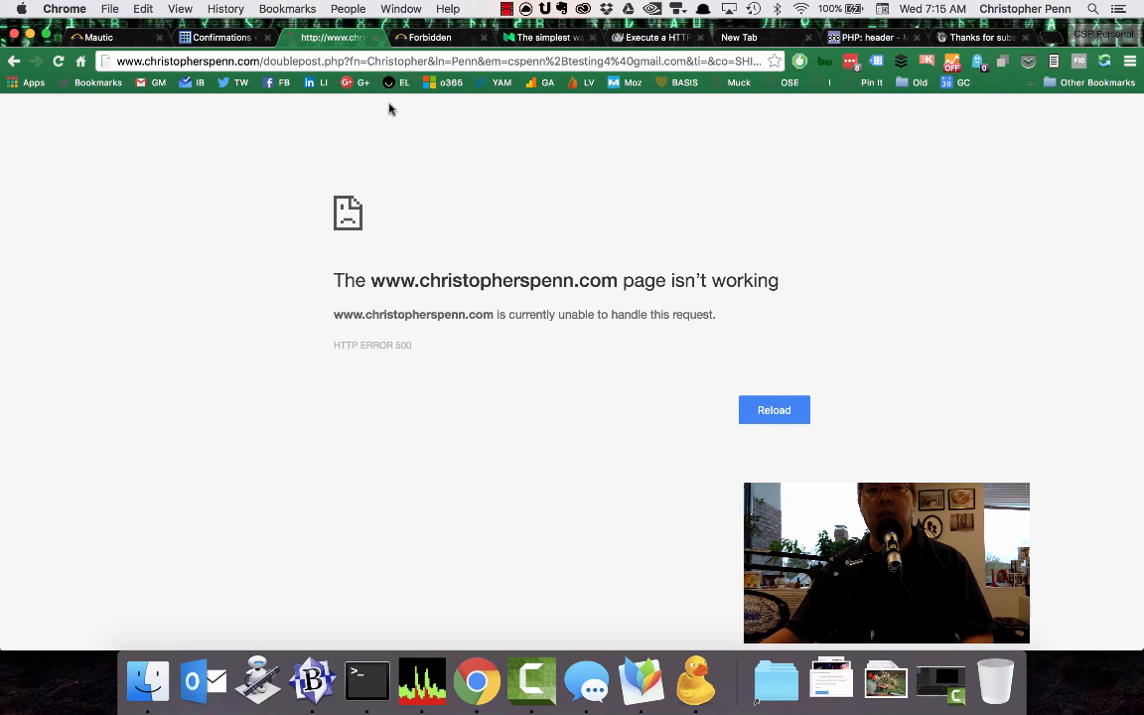
Reload the doublepost.php page with its full query string to retest the submission.
{"action": "key", "text": "super+r"}
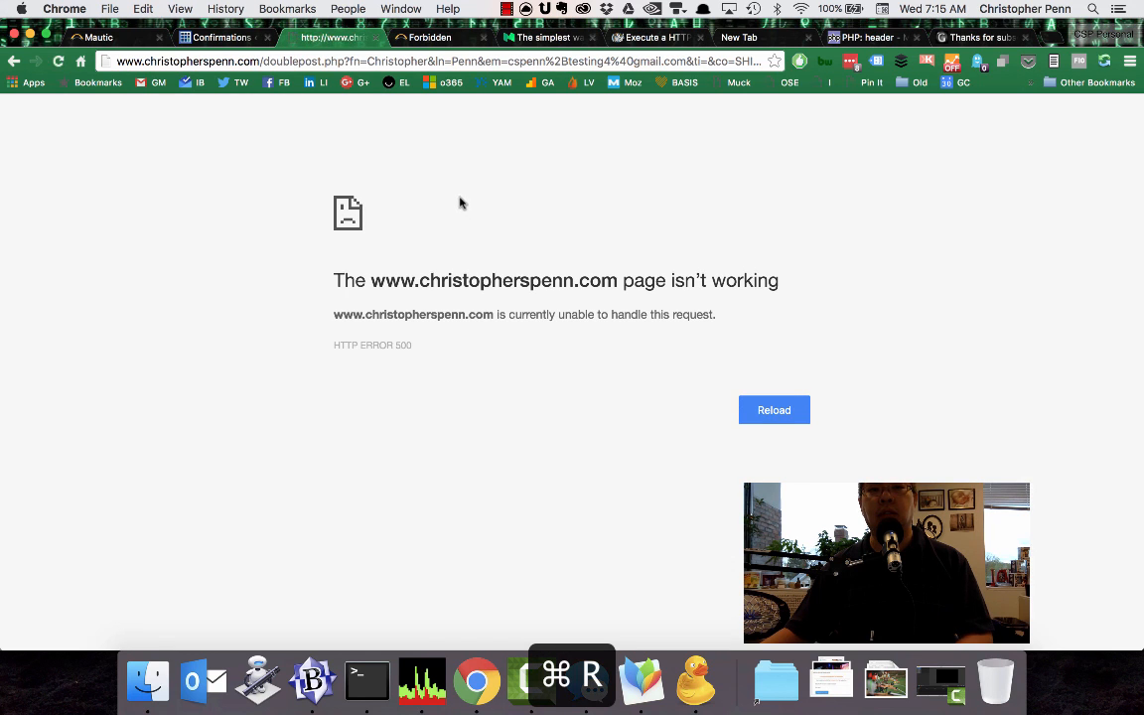
{"action": "left_click", "coordinate": [670, 651]}
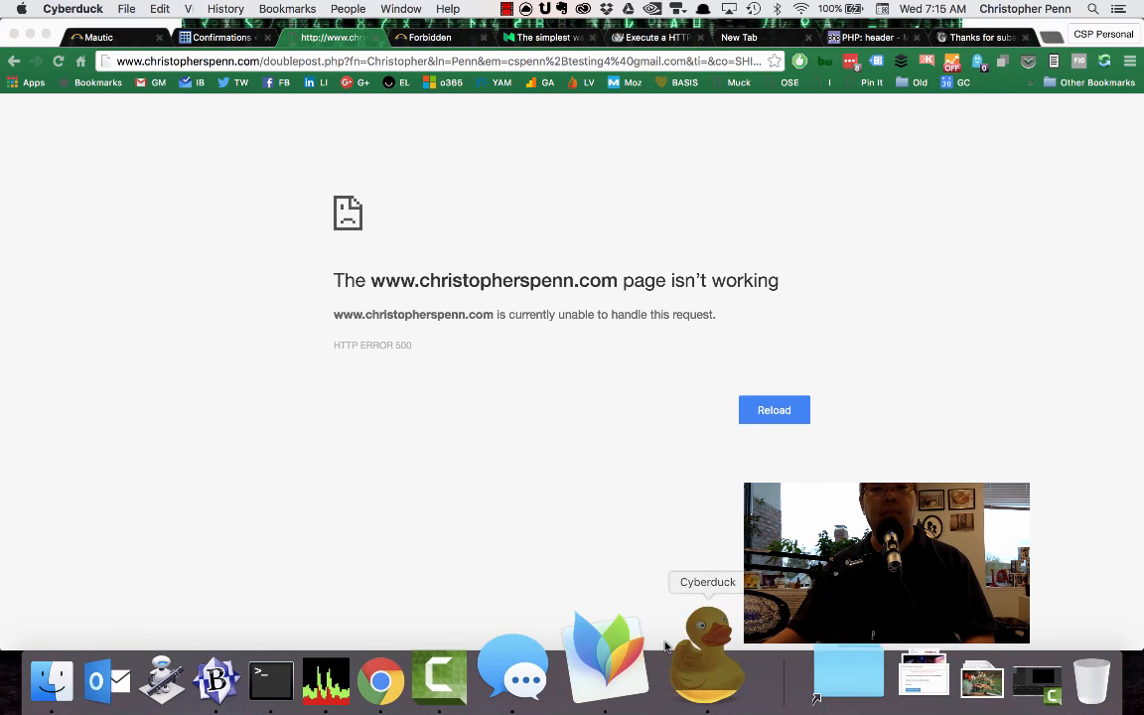
{"action": "left_click", "coordinate": [49, 241]}
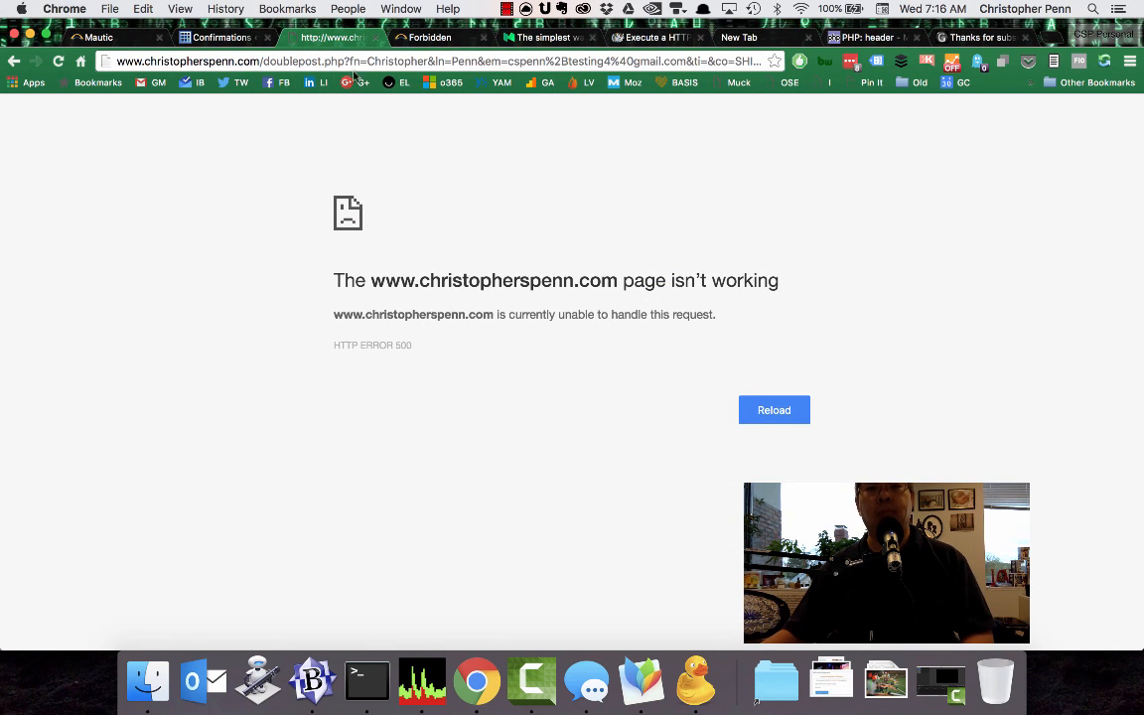
{"action": "left_click", "coordinate": [402, 61]}
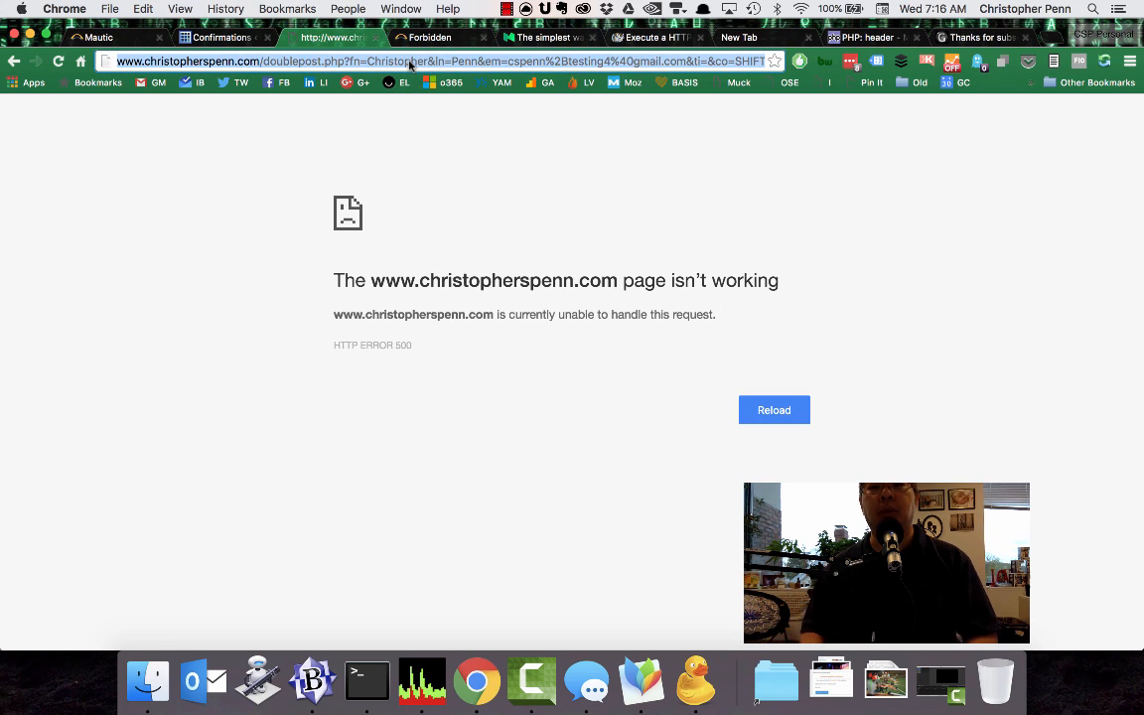
{"action": "key", "text": "Return"}
{"action": "left_click", "coordinate": [263, 281]}
{"action": "left_click", "coordinate": [254, 271]}
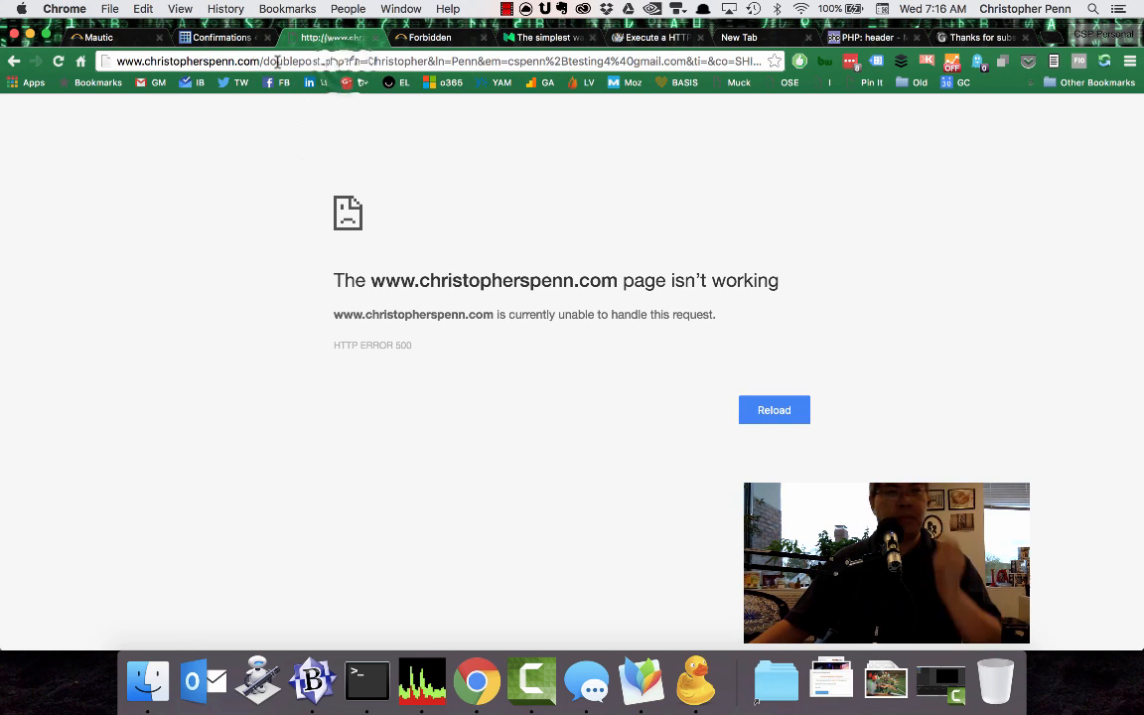
Remove the query string from the page address and load doublepost.php on its own.
{"action": "left_click", "coordinate": [310, 60]}
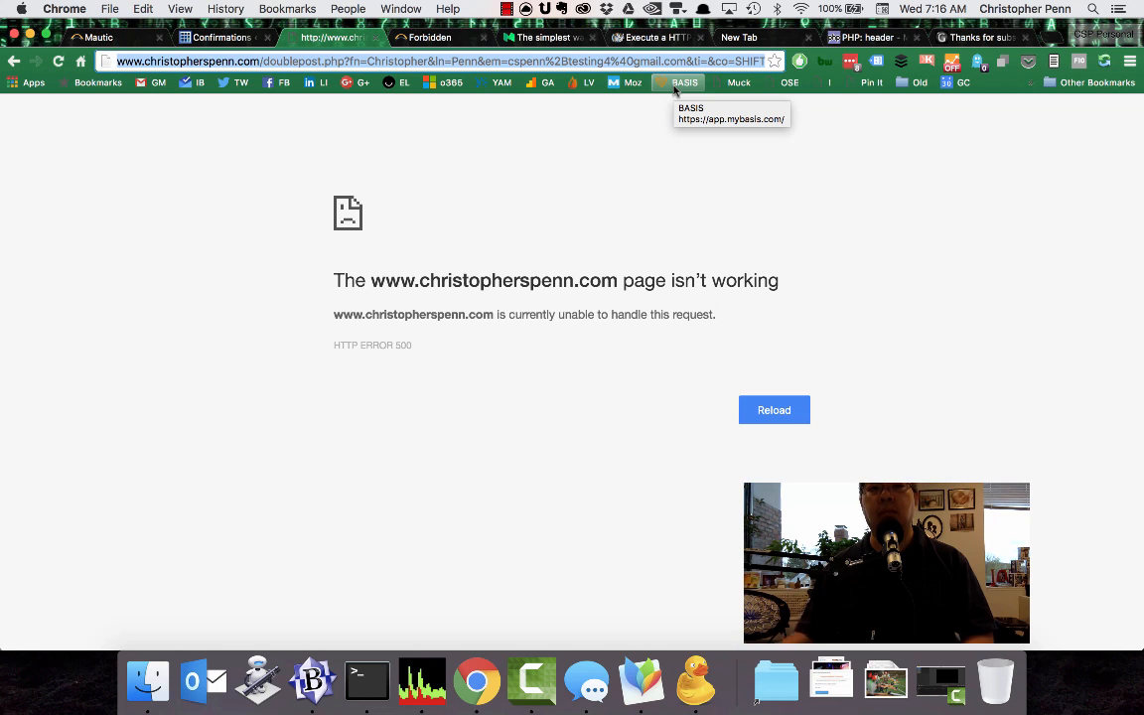
{"action": "left_click", "coordinate": [342, 60]}
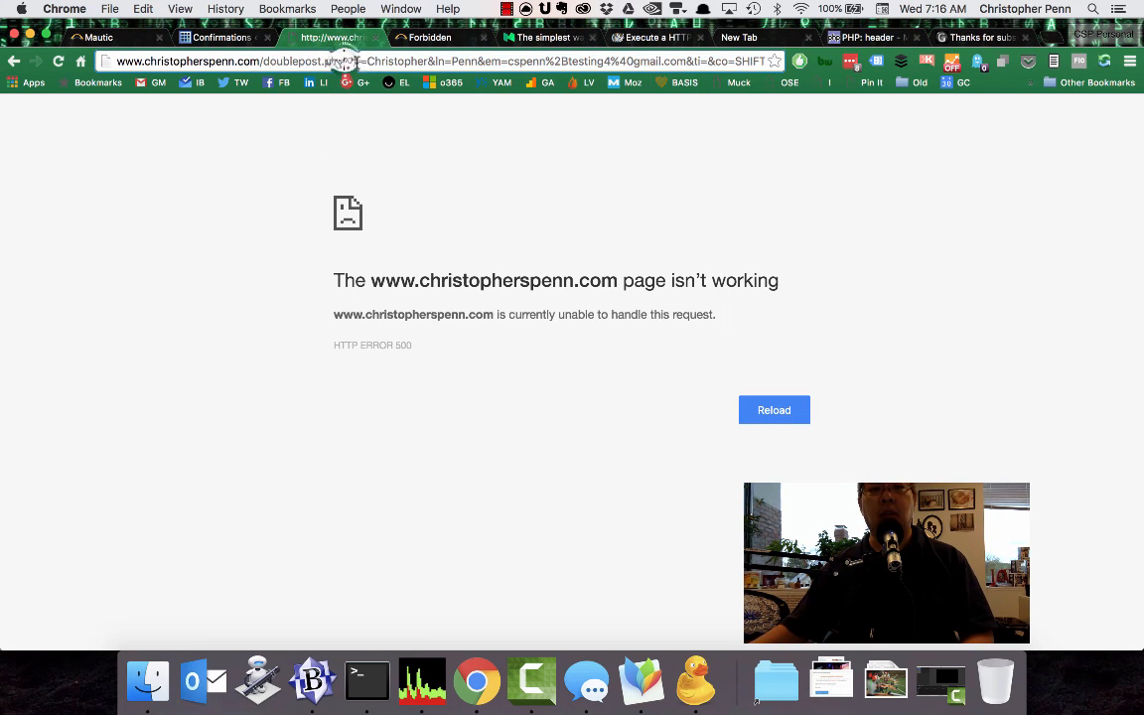
{"action": "left_click_drag", "start_coordinate": [342, 60], "coordinate": [534, 149]}
{"action": "key", "text": "BackSpace"}
{"action": "key", "text": "Return"}
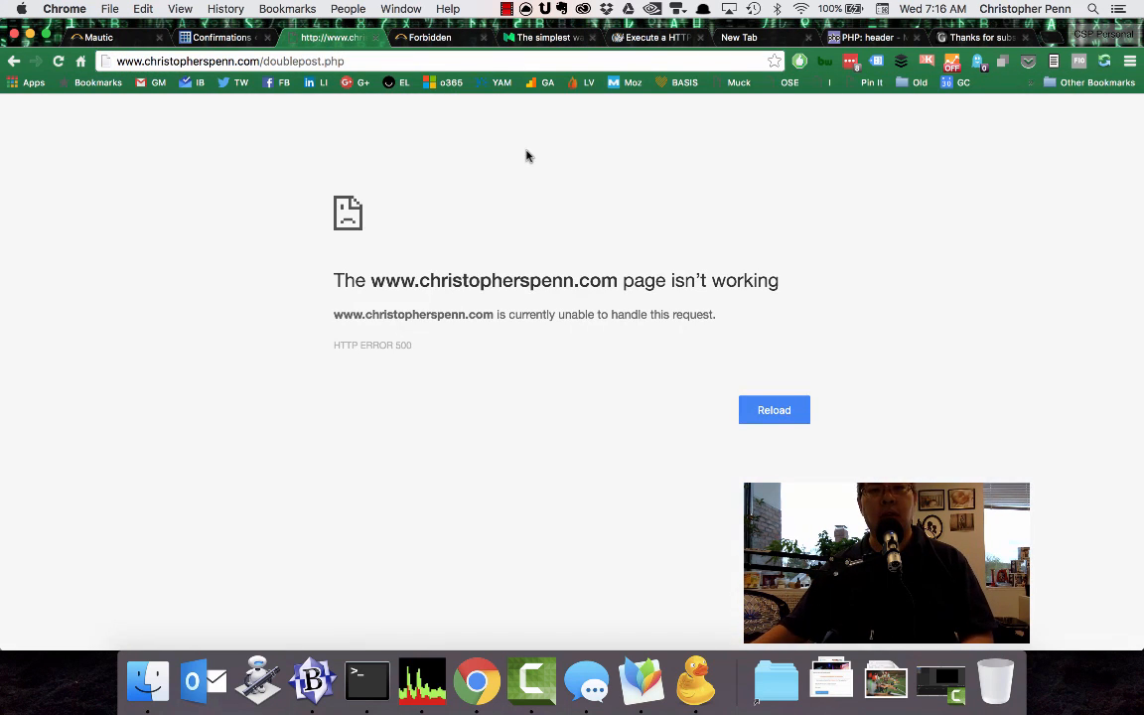
Switch to Cyberduck and open the server's copy of doublepost.php for editing in BBEdit.
{"action": "left_click", "coordinate": [211, 37]}
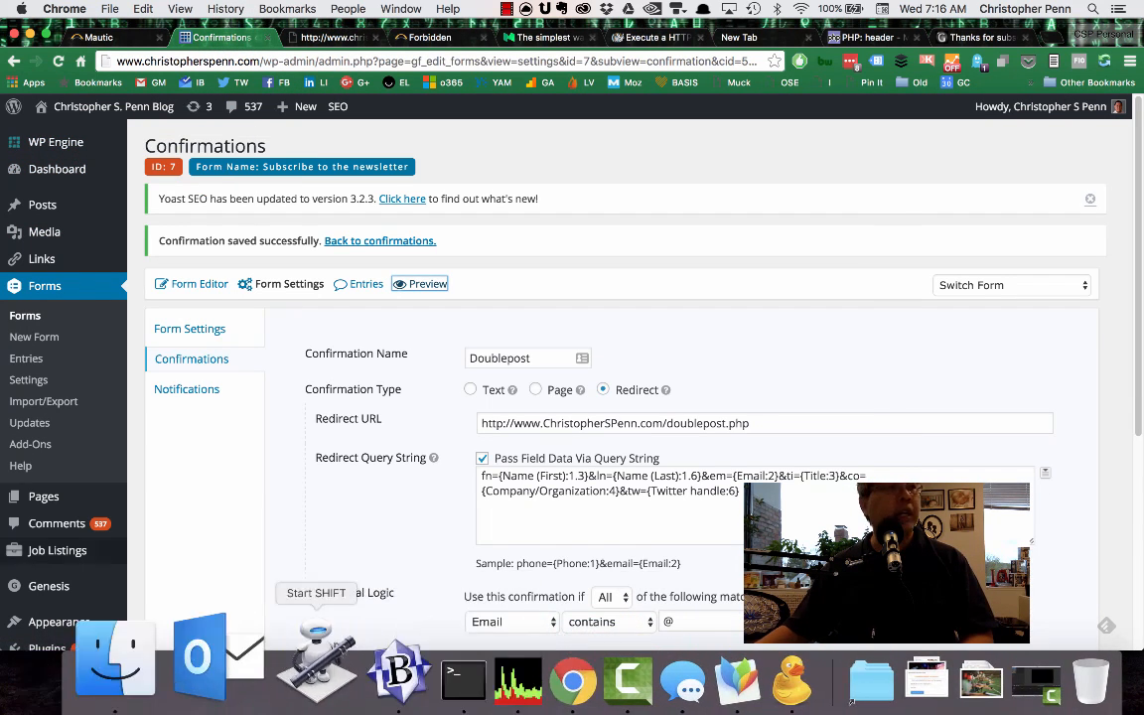
{"action": "left_click", "coordinate": [705, 692]}
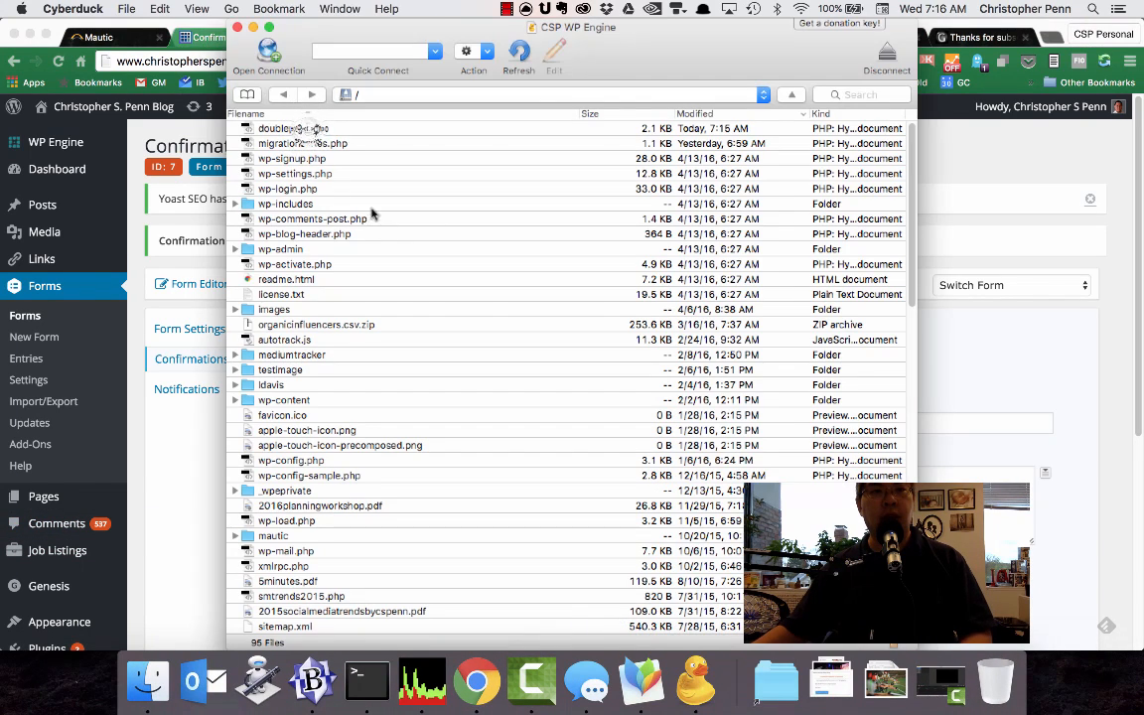
{"action": "left_click", "coordinate": [306, 128]}
{"action": "left_click", "coordinate": [553, 56]}
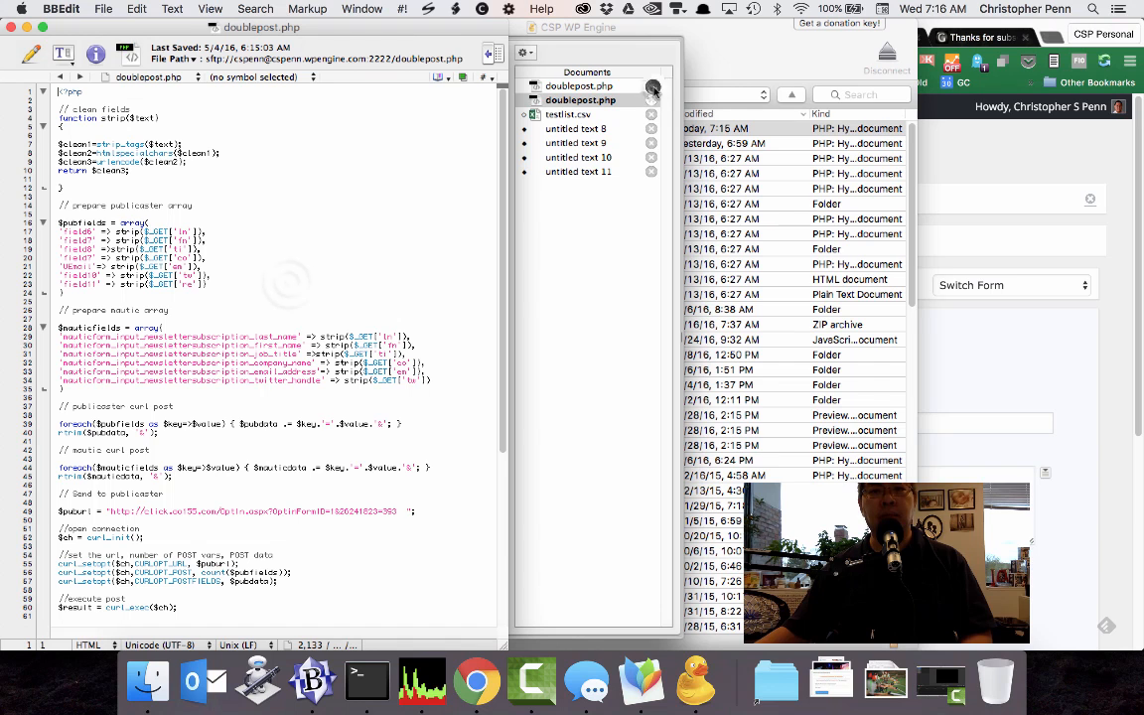
Close the older duplicate of doublepost.php and copy the entire code of the remaining server copy.
{"action": "left_click", "coordinate": [651, 88]}
{"action": "key", "text": "super+a"}
{"action": "key", "text": "super+c"}
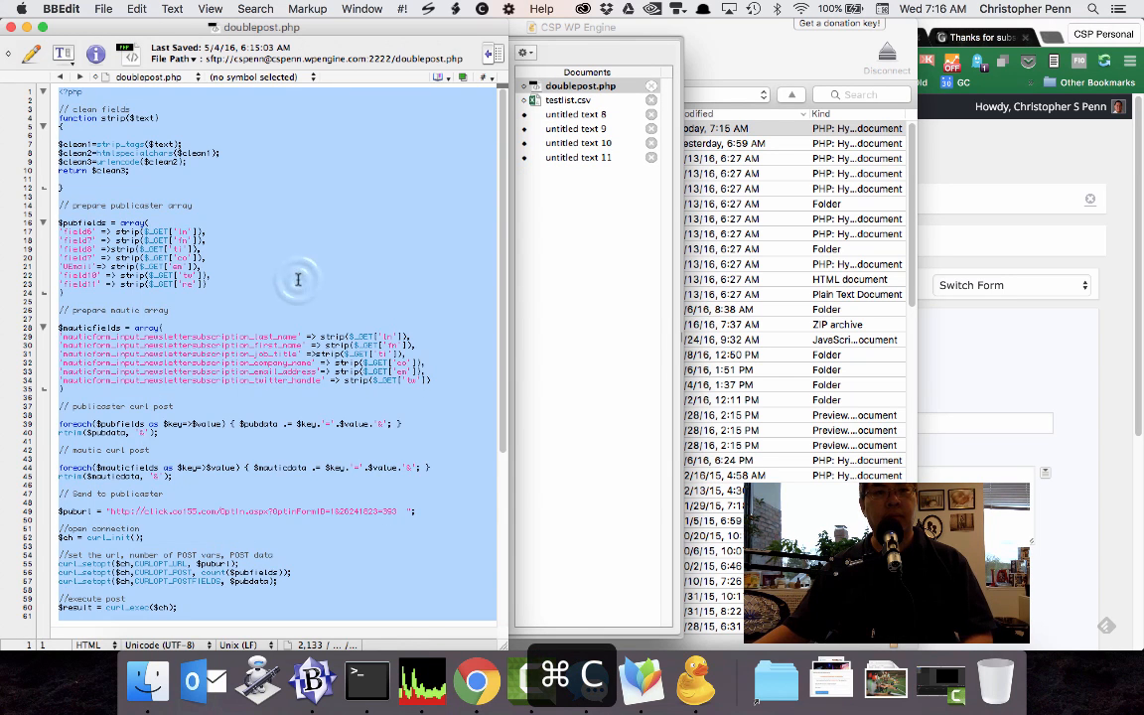
Add a semicolon after the closing parenthesis of both the $pubfields and $mauticfields arrays and save doublepost.php.
{"action": "left_click", "coordinate": [298, 281]}
{"action": "scroll", "coordinate": [341, 339], "scroll_direction": "down", "scroll_amount": 5}
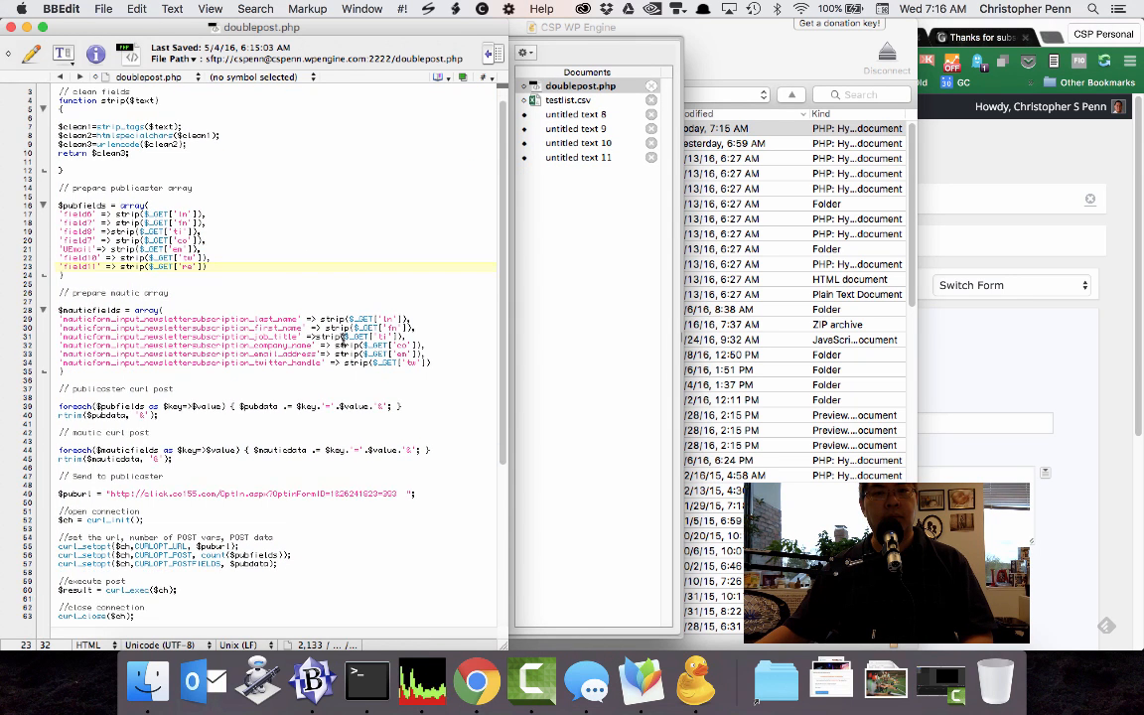
{"action": "scroll", "coordinate": [109, 258], "scroll_direction": "up", "scroll_amount": 2}
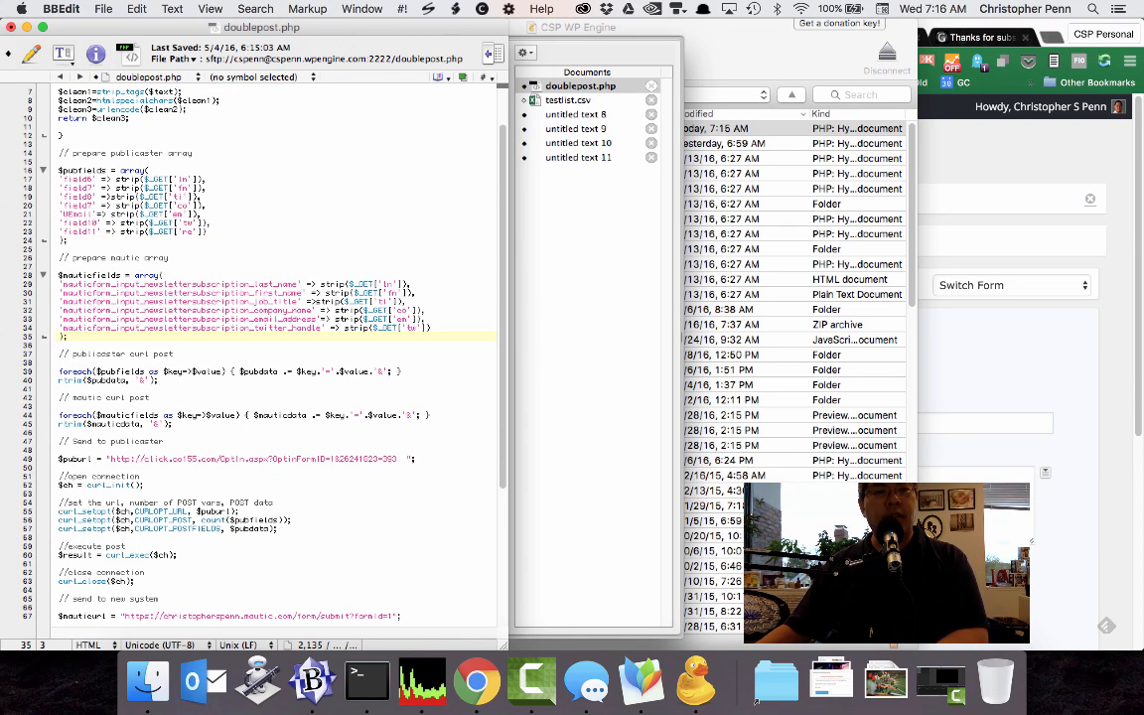
{"action": "scroll", "coordinate": [135, 313], "scroll_direction": "down", "scroll_amount": 6}
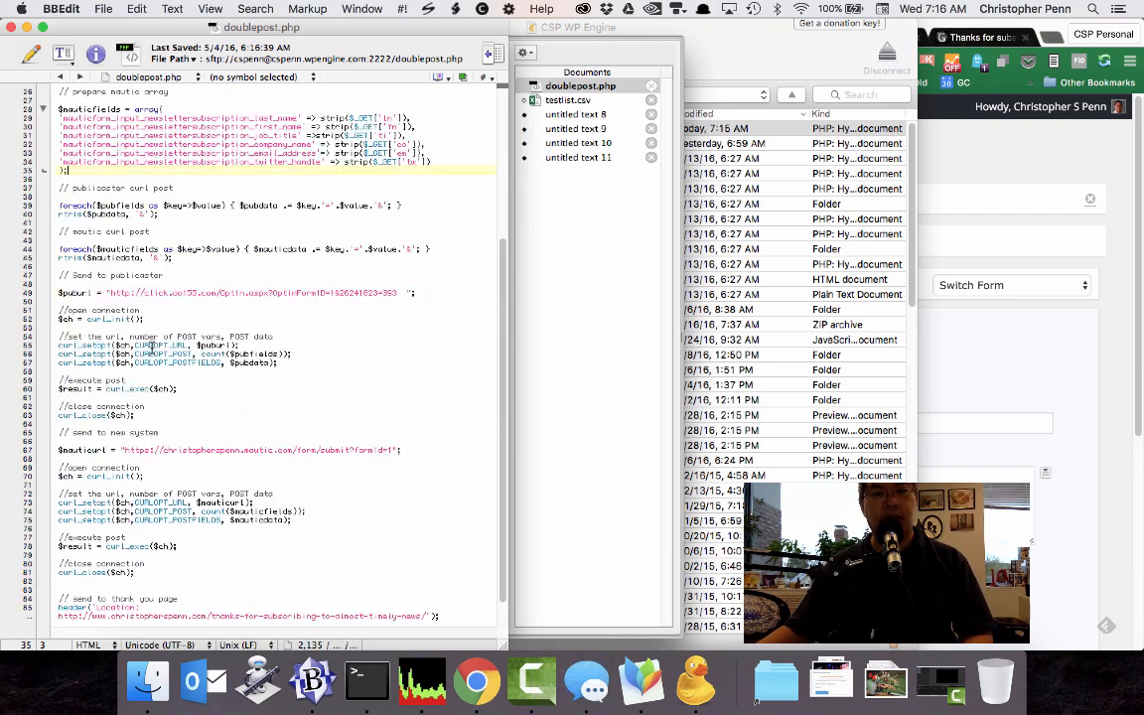
{"action": "scroll", "coordinate": [151, 352], "scroll_direction": "down", "scroll_amount": 2}
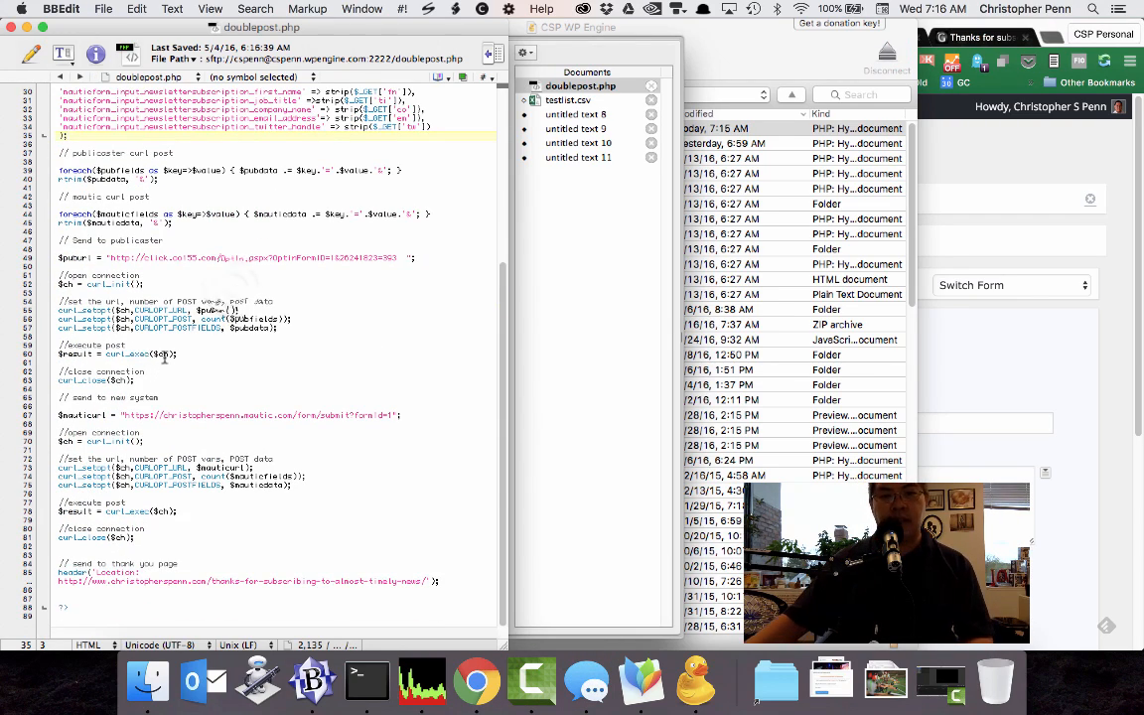
Copy the entire corrected script, switch to Chrome and open beta.phpformatter.com in a new tab.
{"action": "scroll", "coordinate": [158, 364], "scroll_direction": "up", "scroll_amount": 10}
{"action": "key", "text": "super+a"}
{"action": "key", "text": "super+c"}
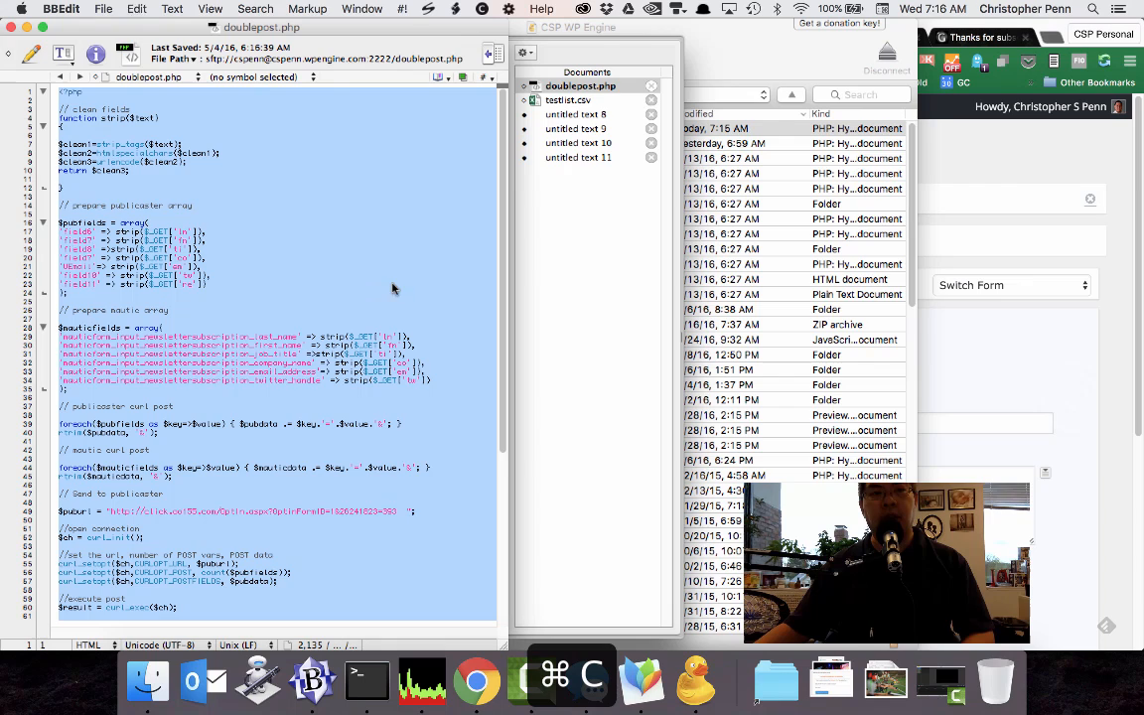
{"action": "left_click", "coordinate": [1054, 439]}
{"action": "key", "text": "super+t"}
{"action": "type", "text": "ph"}
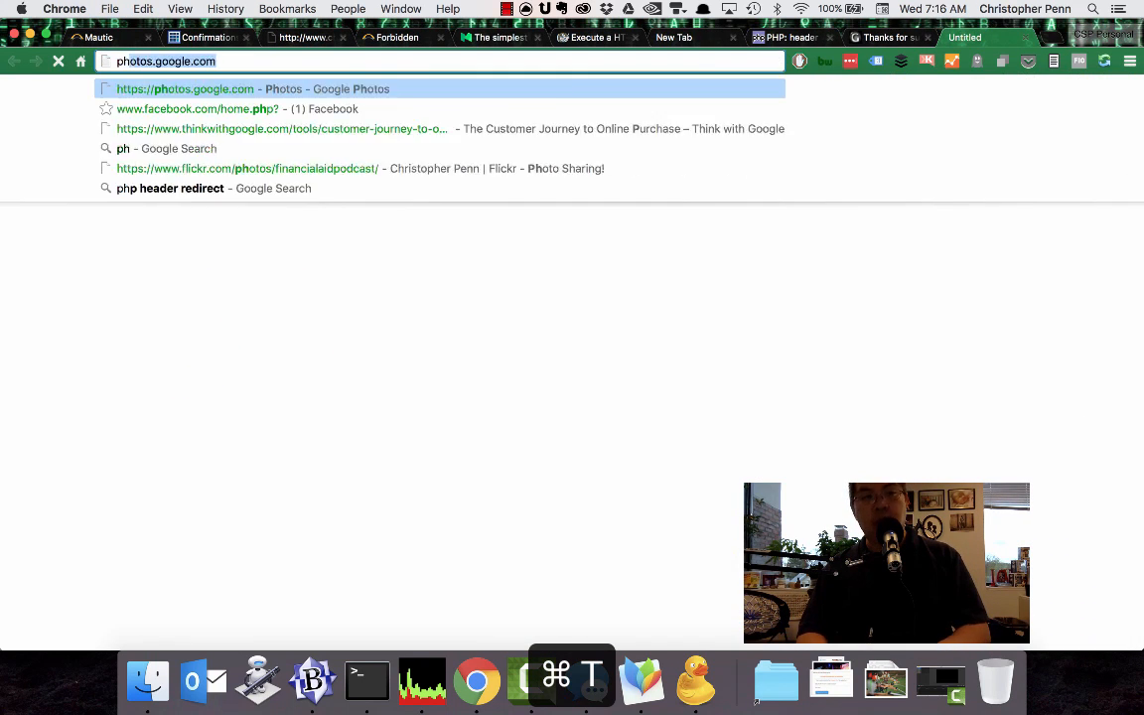
{"action": "type", "text": "p bea"}
{"action": "key", "text": "Down"}
{"action": "key", "text": "Down"}
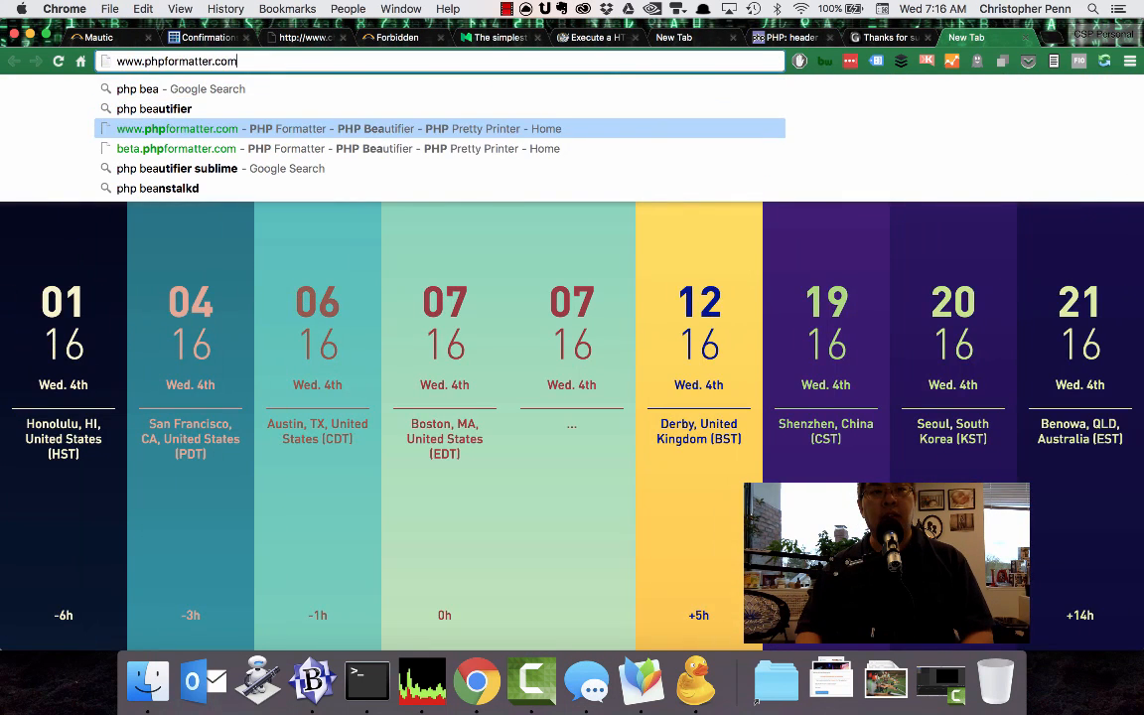
{"action": "key", "text": "Return"}
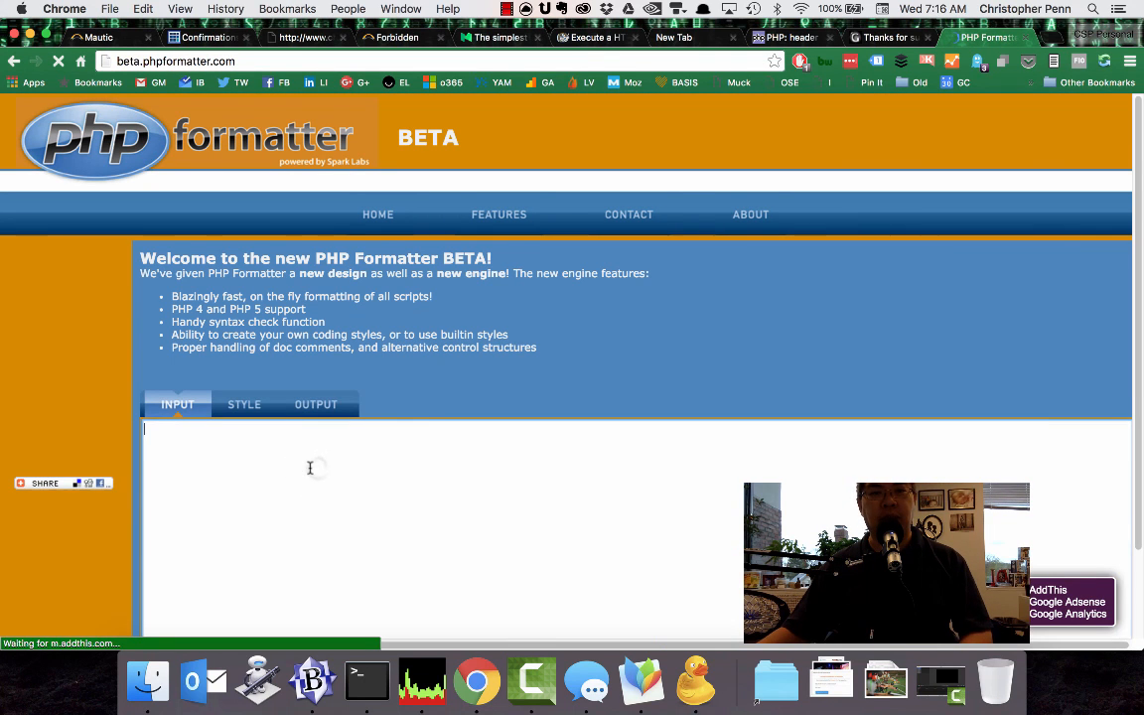
Paste the script into PHP Formatter, format it and copy the formatted output to the clipboard.
{"action": "key", "text": "super+v"}
{"action": "left_click", "coordinate": [147, 623]}
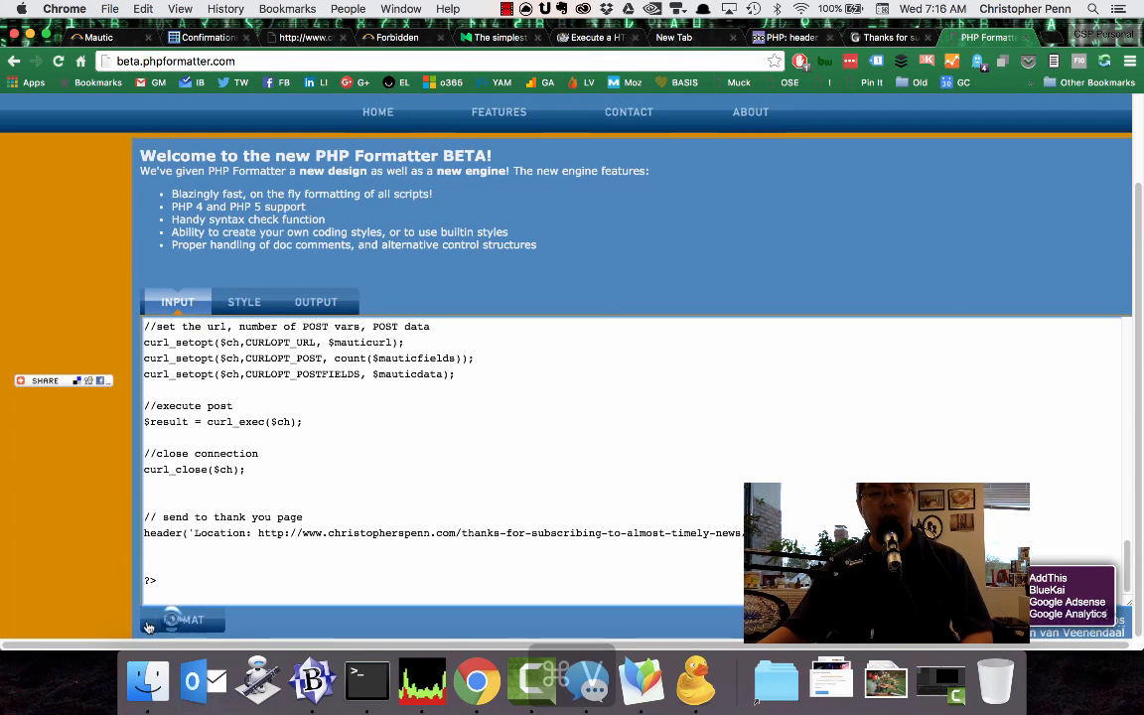
{"action": "scroll", "coordinate": [236, 592], "scroll_direction": "down", "scroll_amount": 2}
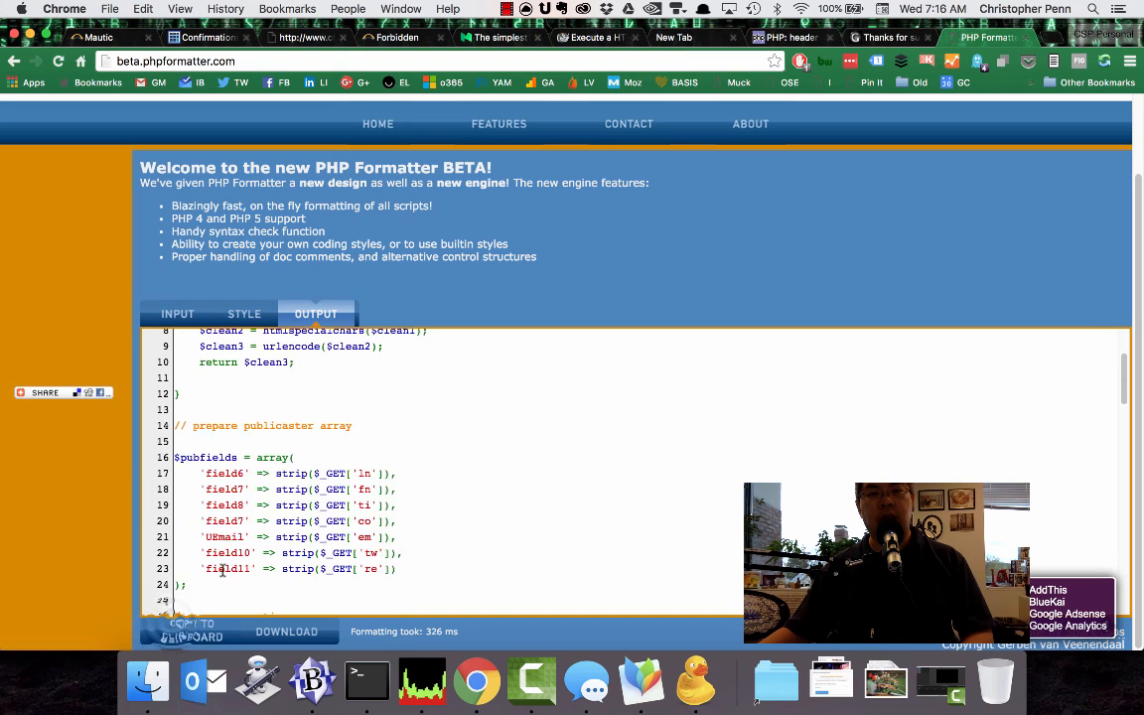
{"action": "left_click", "coordinate": [189, 630]}
Switch to BBEdit, replace the whole content of doublepost.php with the formatted code and save the file.
{"action": "key", "text": "super+Tab"}
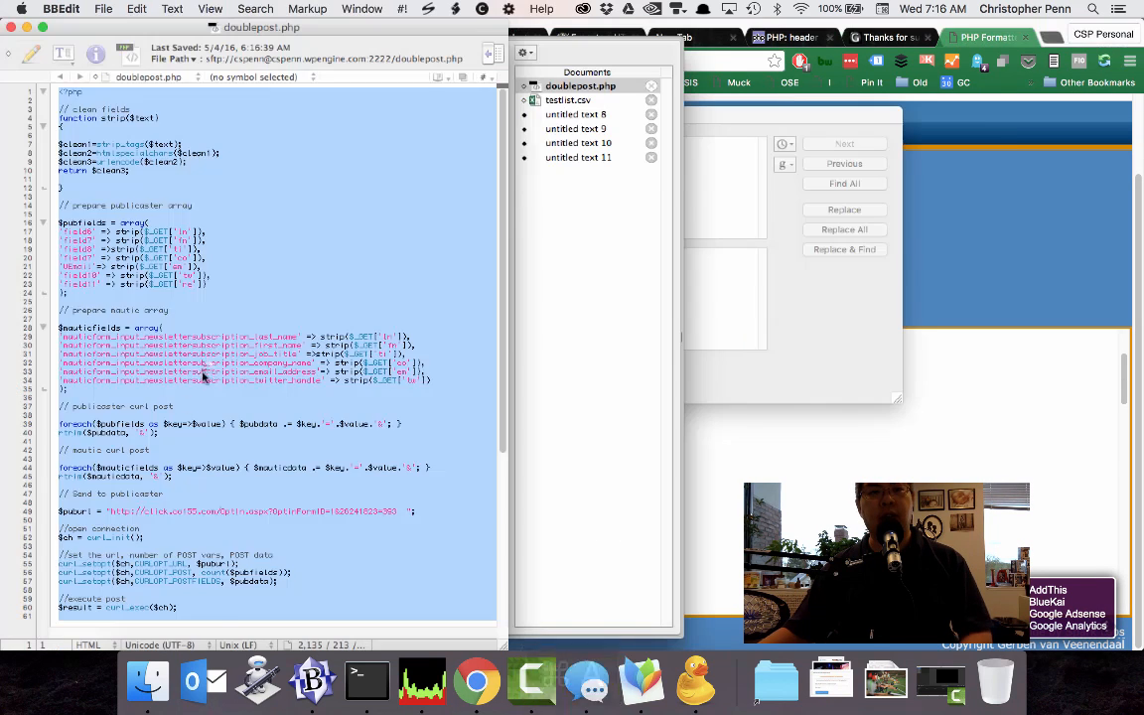
{"action": "key", "text": "super+v"}
{"action": "key", "text": "super+s"}
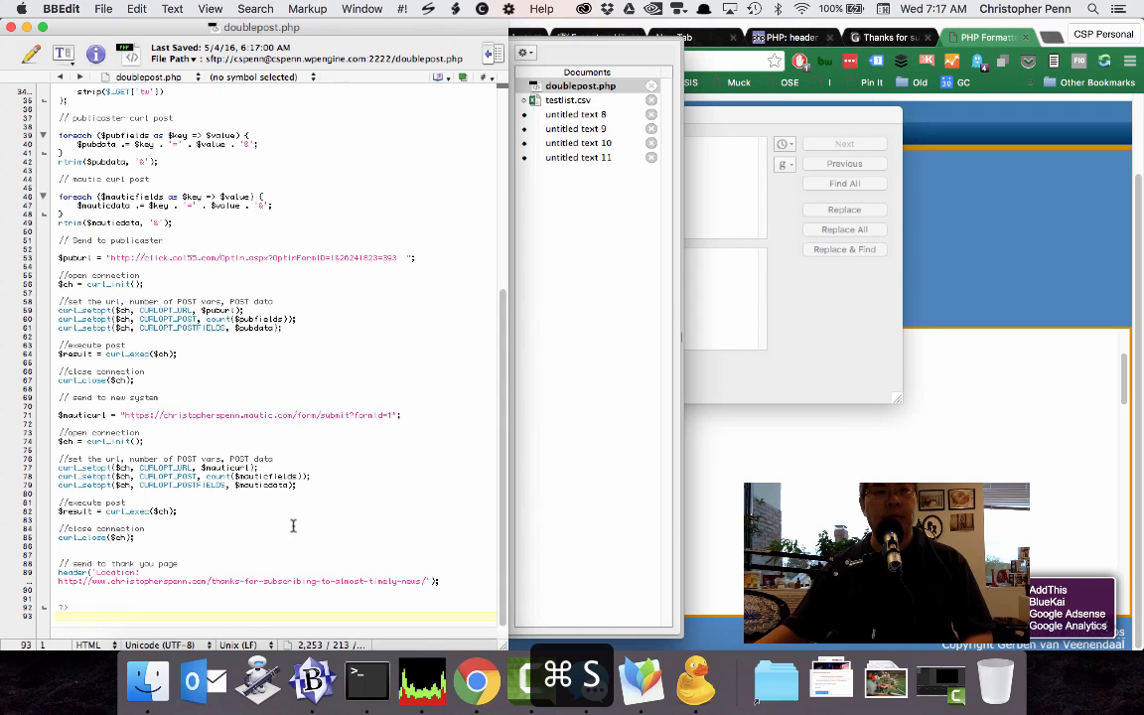
{"action": "scroll", "coordinate": [292, 525], "scroll_direction": "up", "scroll_amount": 10}
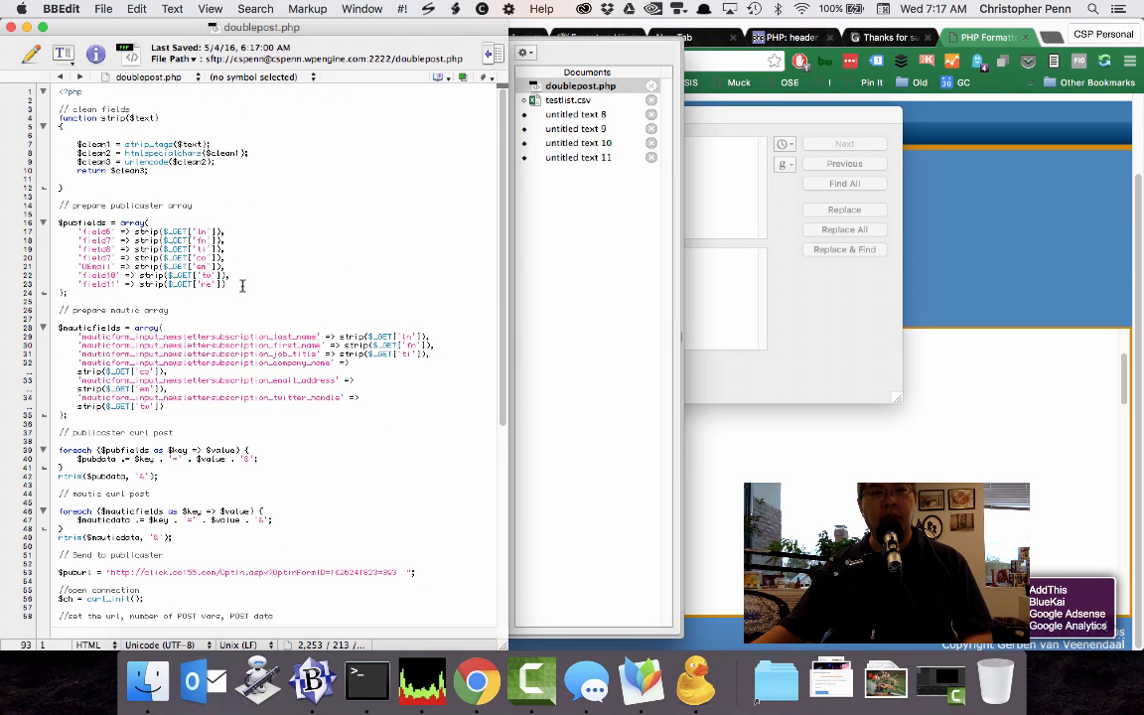
Switch to Chrome and go back to the doublepost.php address with the full query string to retest the script.
{"action": "key", "text": "super+Tab"}
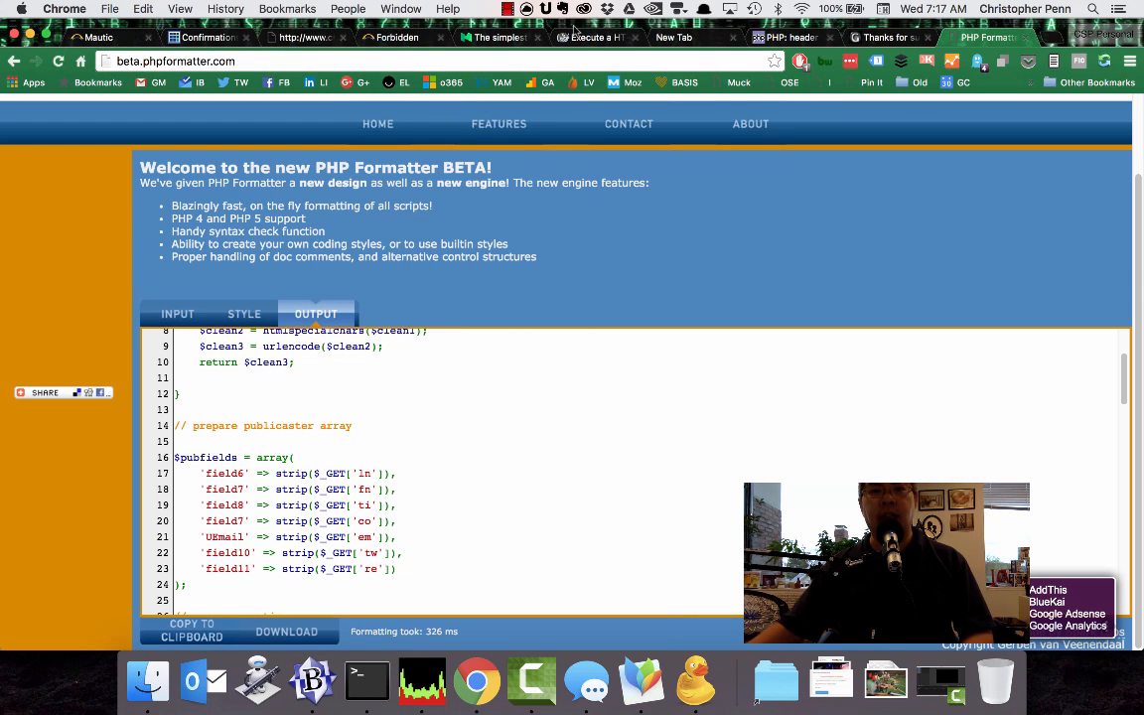
{"action": "left_click", "coordinate": [296, 39]}
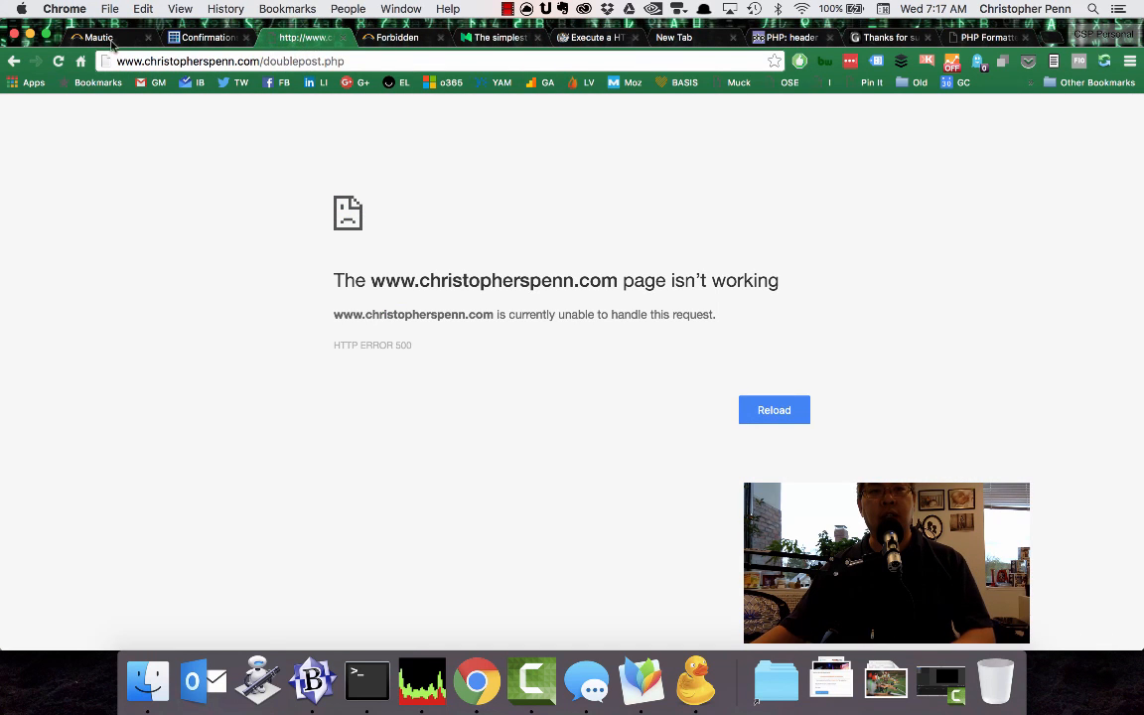
{"action": "left_click", "coordinate": [13, 60]}
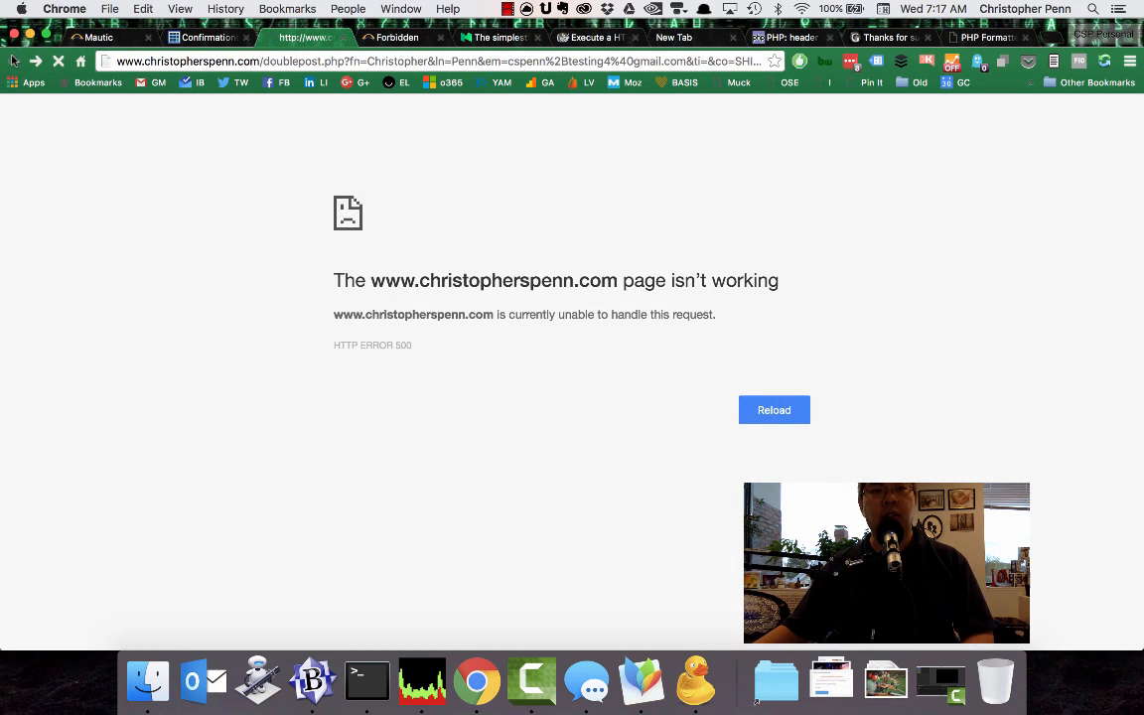
Close the doublepost.php and Mautic Forbidden tabs and open a fresh preview of the newsletter form from the Confirmations page.
{"action": "key", "text": "super+w"}
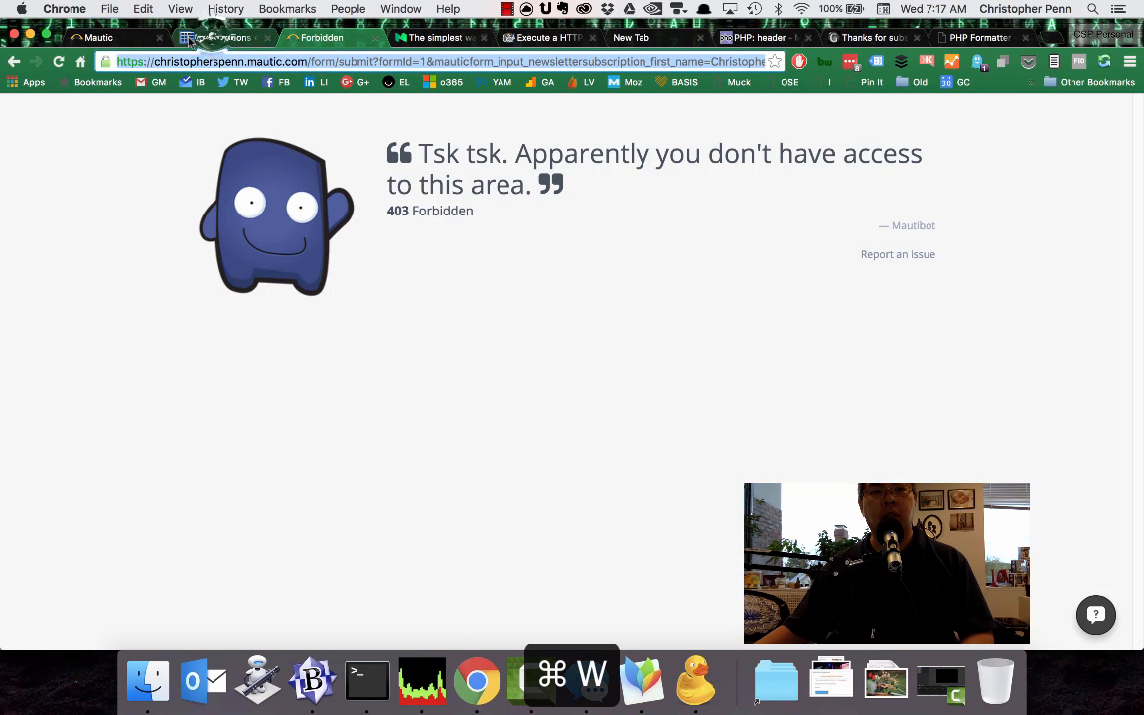
{"action": "key", "text": "super+w"}
{"action": "left_click", "coordinate": [214, 37]}
{"action": "left_click", "coordinate": [429, 285]}
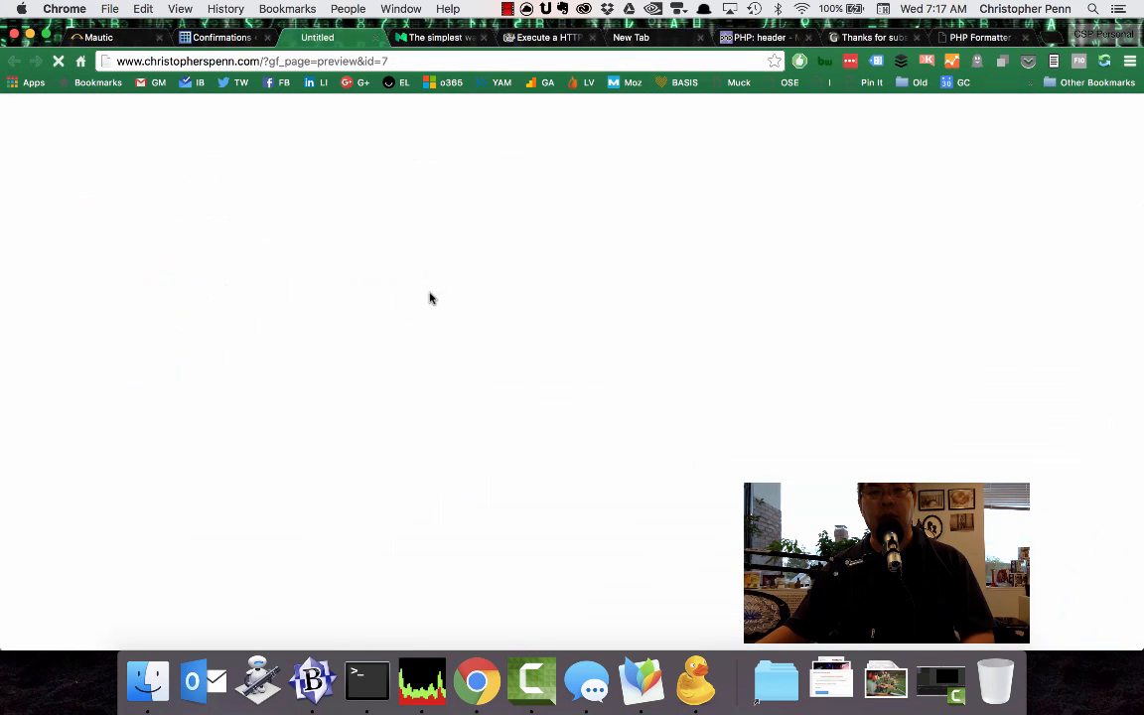
Fill in the form's name, email and company fields using the saved SHIFT Communications autofill entry.
{"action": "left_click", "coordinate": [286, 300]}
{"action": "type", "text": "C"}
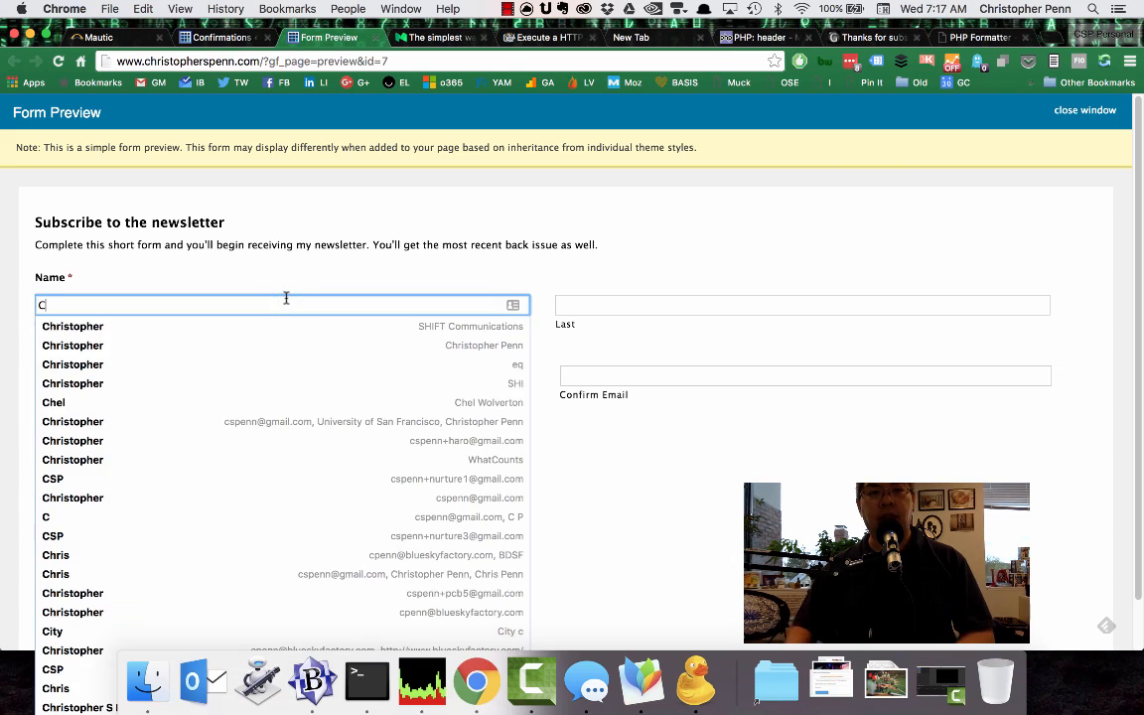
{"action": "key", "text": "Down"}
{"action": "key", "text": "Return"}
{"action": "key", "text": "Tab"}
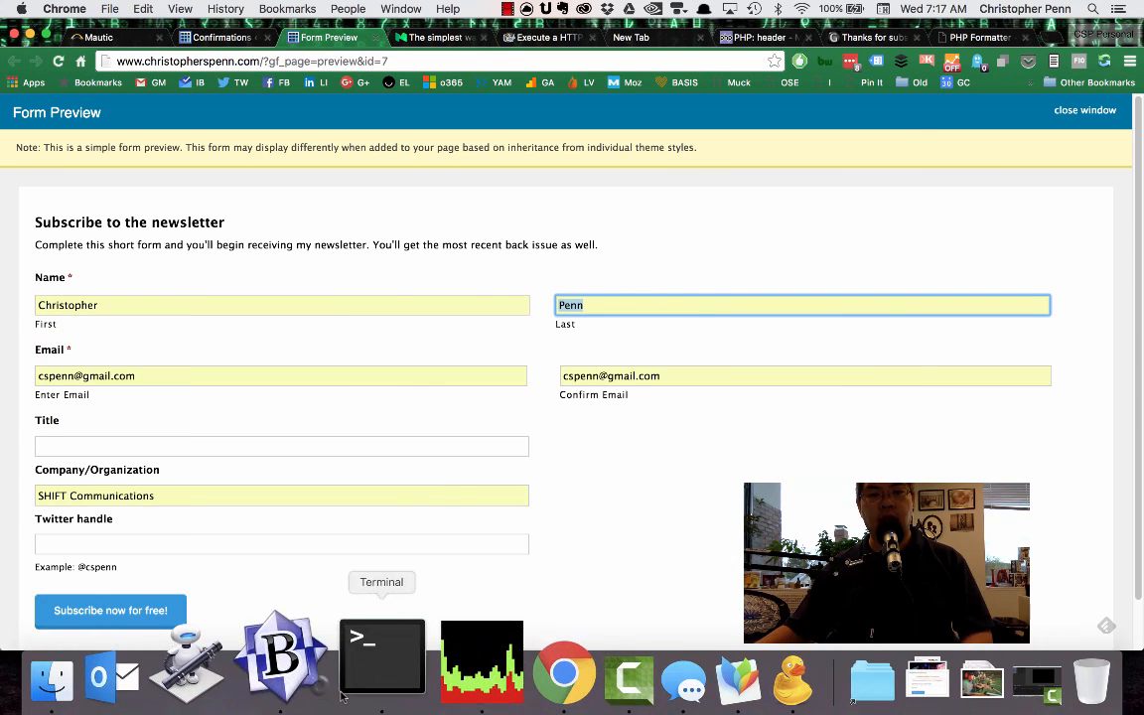
Switch to BBEdit and copy the test email address from testlist.csv.
{"action": "left_click", "coordinate": [309, 684]}
{"action": "left_click", "coordinate": [586, 159]}
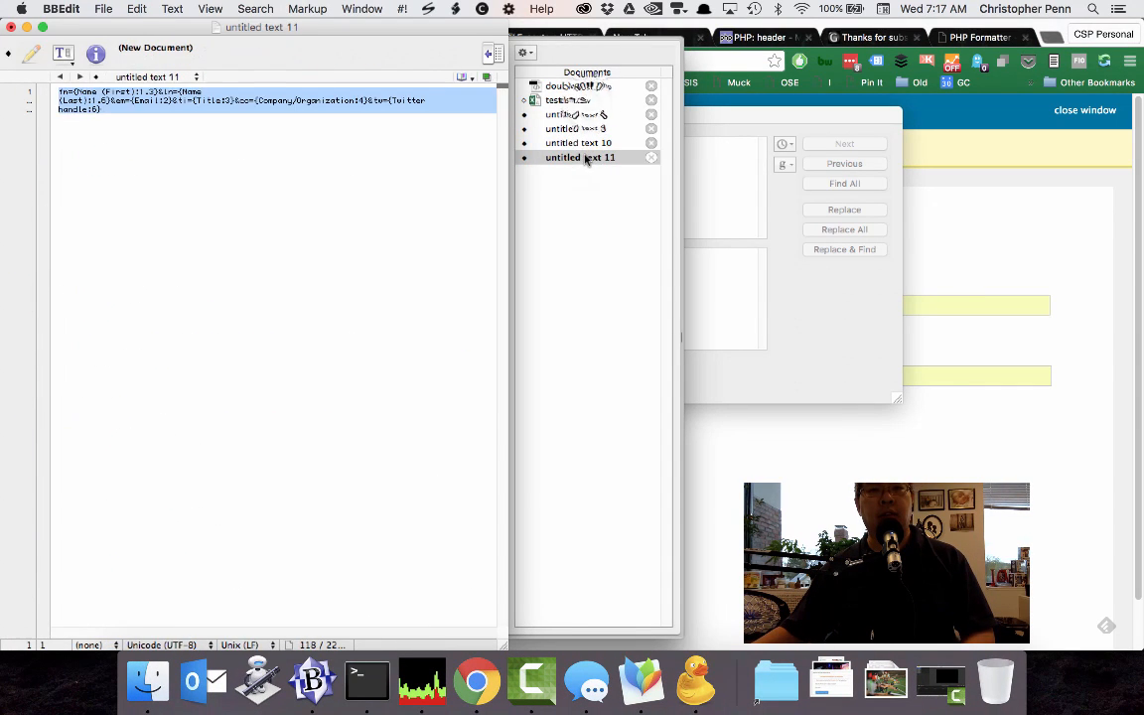
{"action": "left_click", "coordinate": [568, 100]}
{"action": "key", "text": "super+c"}
Return to Chrome, replace the email and confirm-email entries with the copied test address, and submit the subscription form.
{"action": "left_click", "coordinate": [789, 480]}
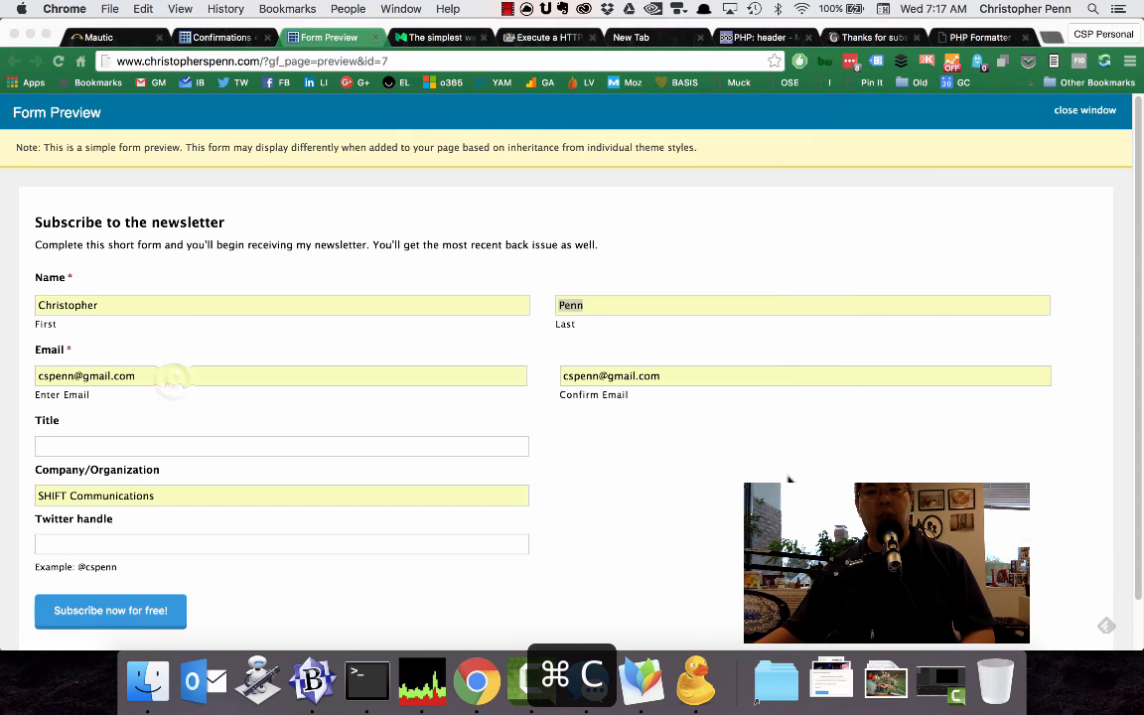
{"action": "triple_click", "coordinate": [174, 378]}
{"action": "key", "text": "super+v"}
{"action": "key", "text": "Tab"}
{"action": "key", "text": "super+v"}
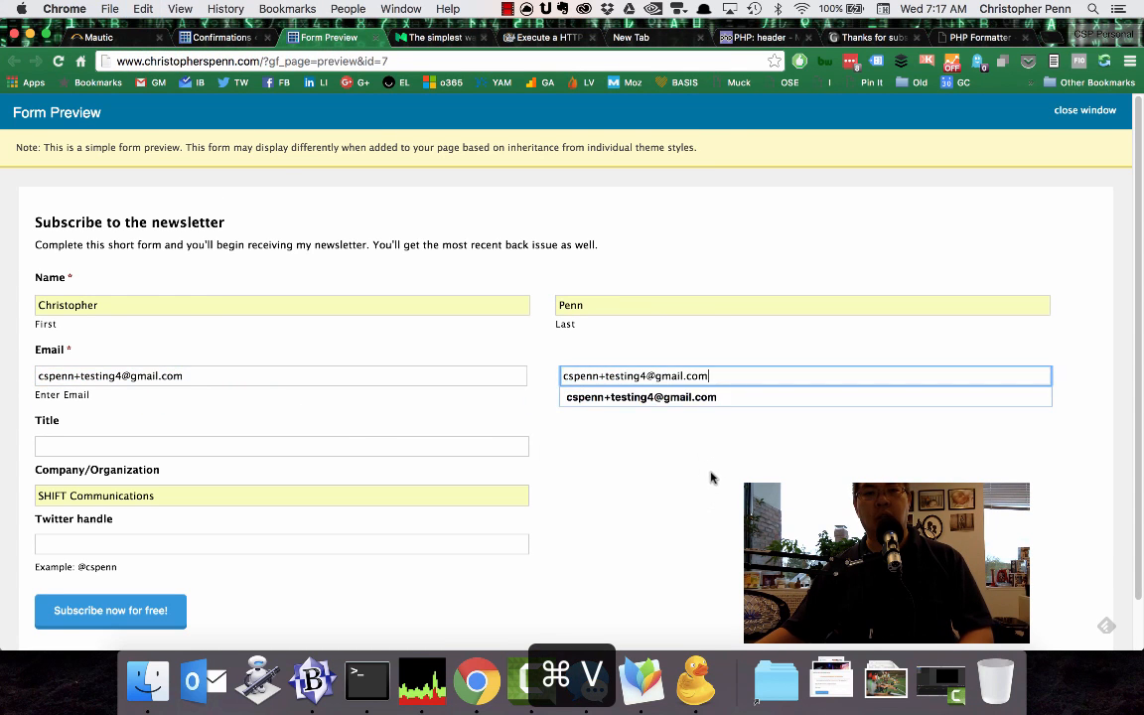
{"action": "left_click", "coordinate": [164, 608]}
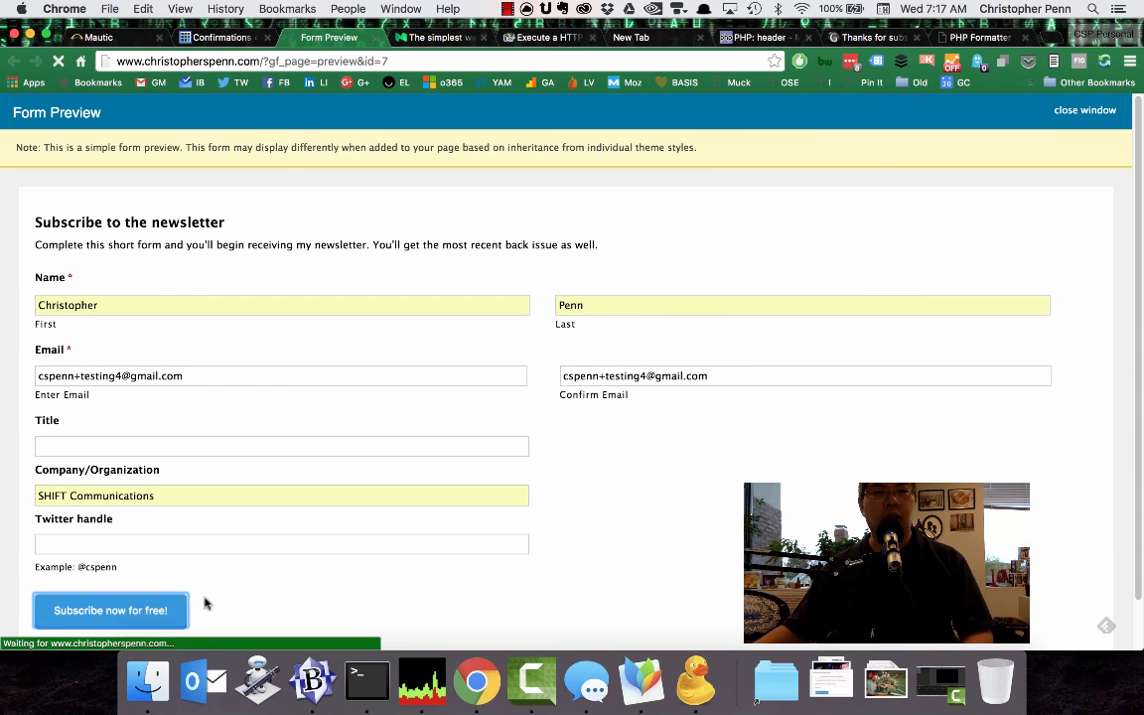
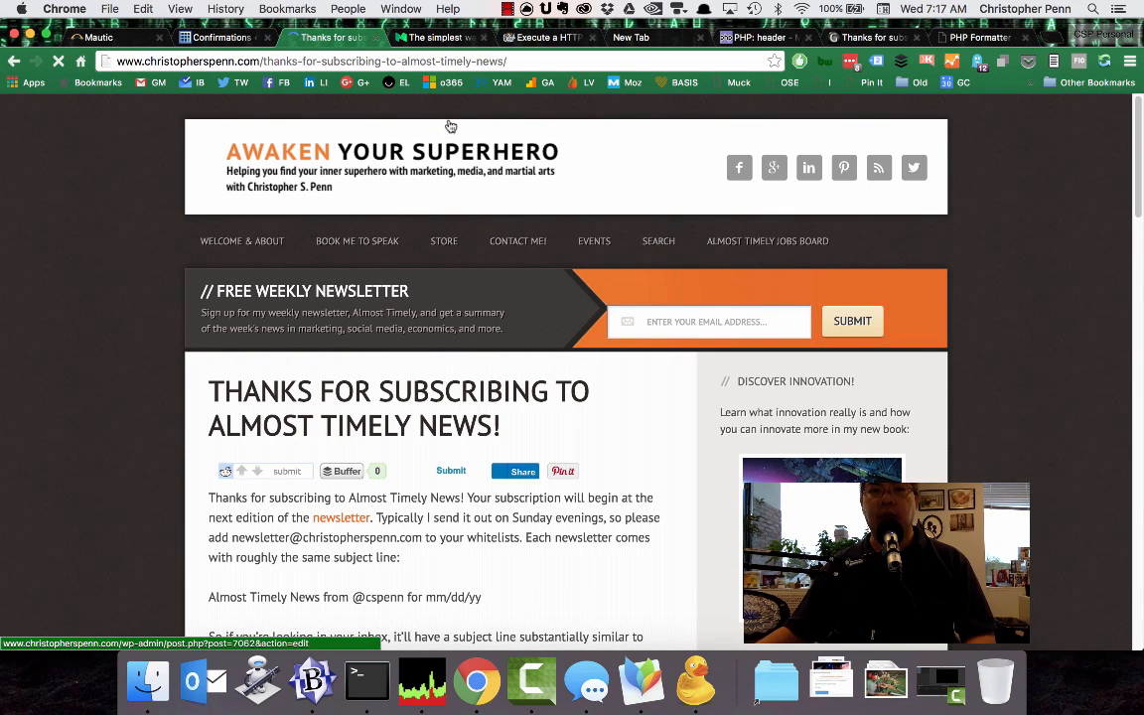
Open the Publicaster app7 site in a new tab and log in with the saved credentials.
{"action": "key", "text": "super+t"}
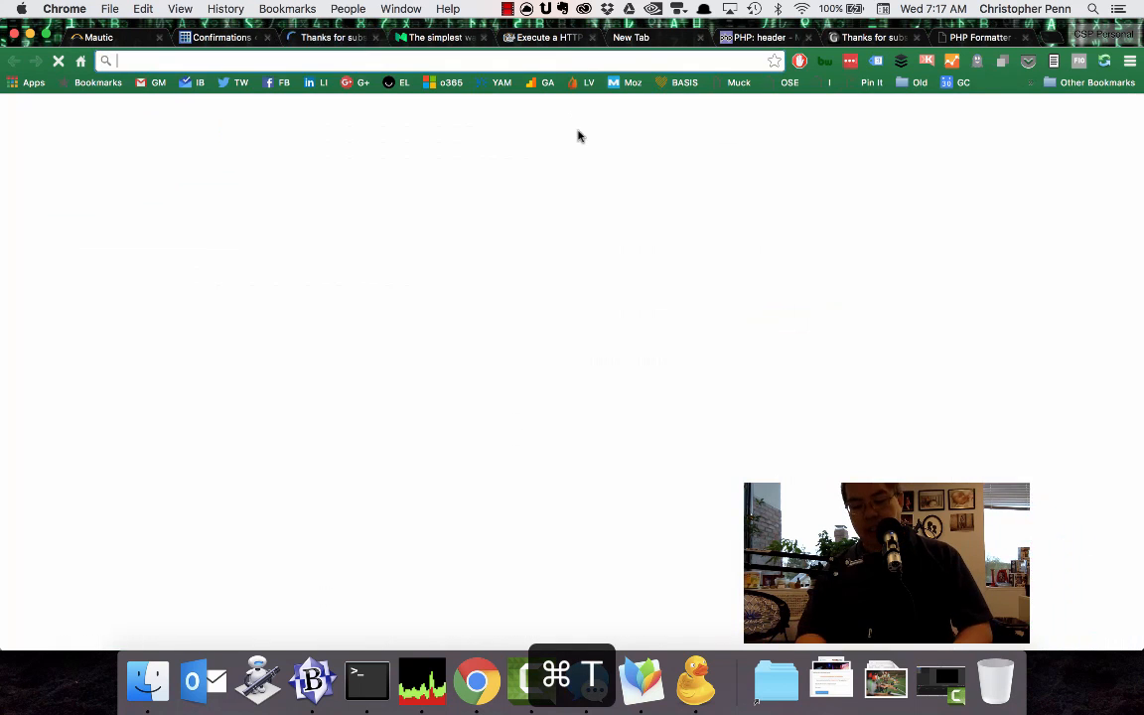
{"action": "type", "text": "app7"}
{"action": "key", "text": "Return"}
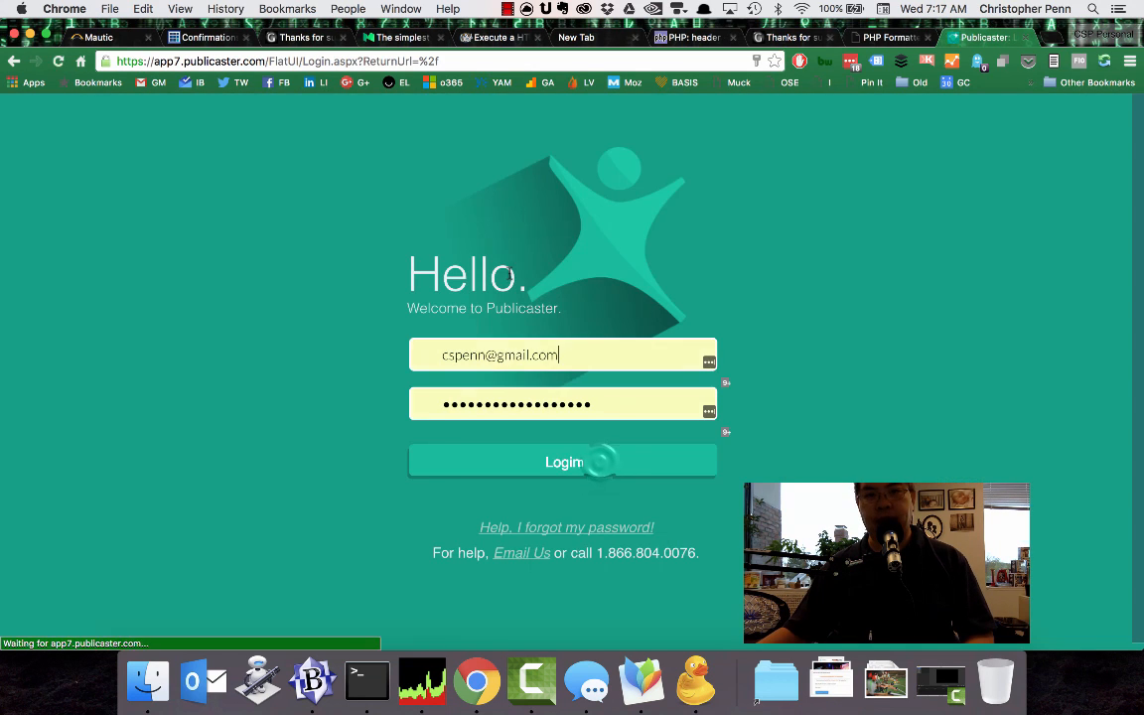
{"action": "left_click", "coordinate": [608, 467]}
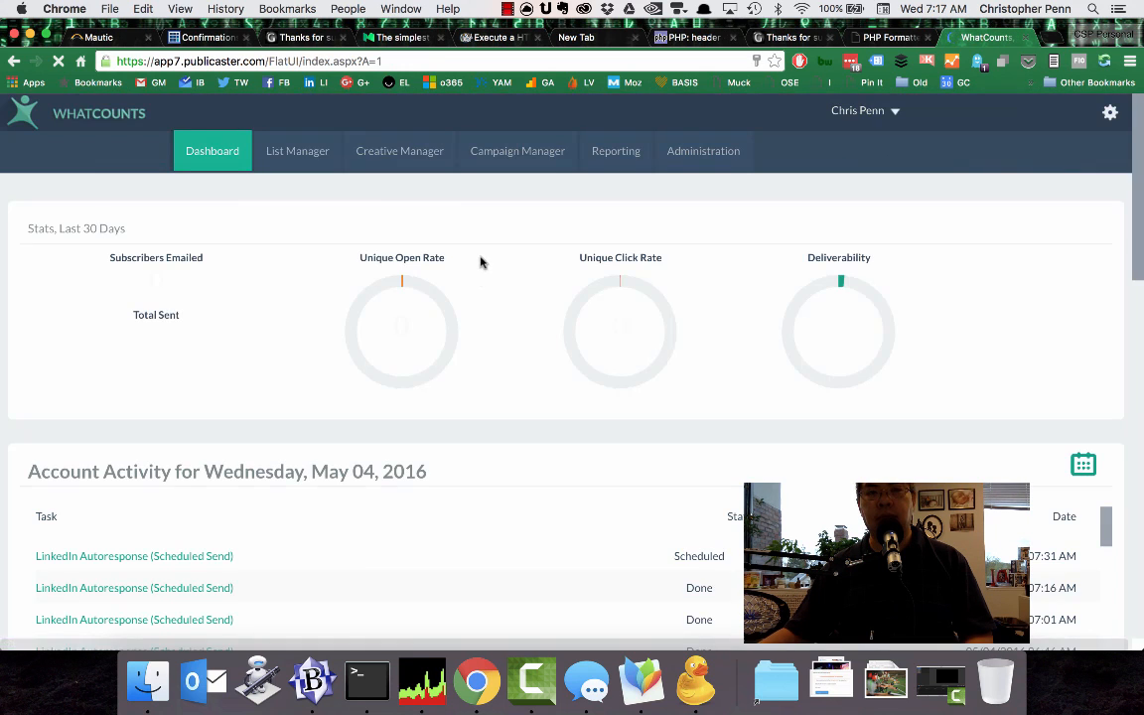
In List Manager, display the newsletter subscriber list as Subscriber Detail and check its newest entries for the test subscriber.
{"action": "left_click", "coordinate": [294, 162]}
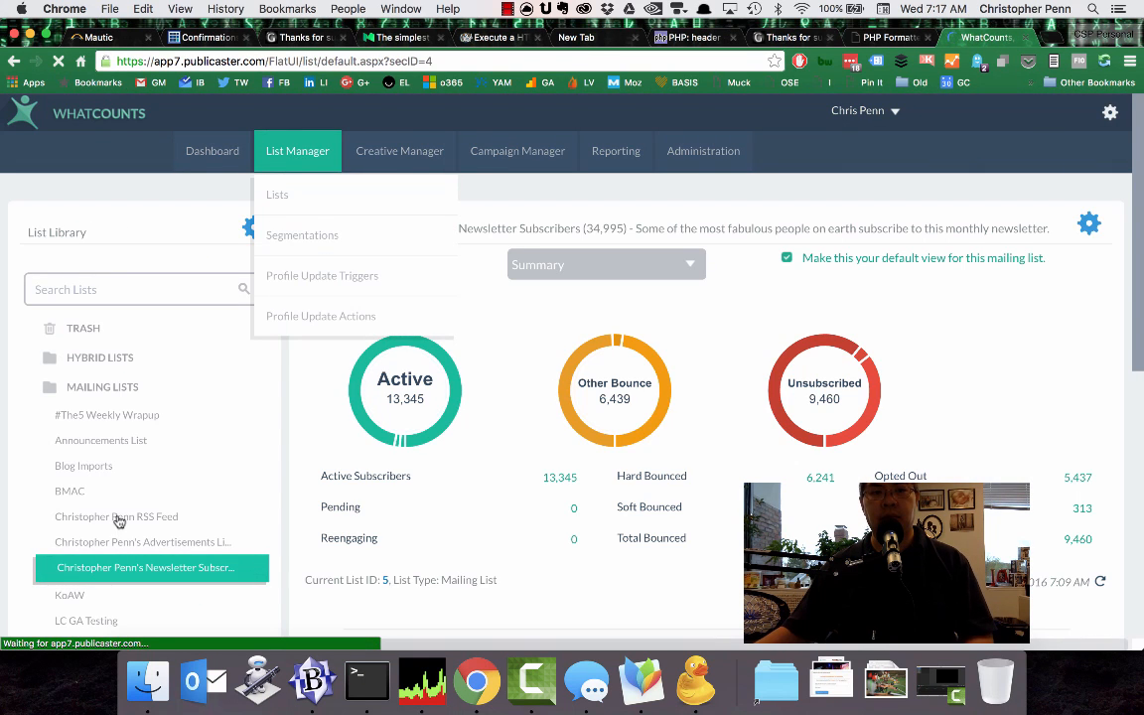
{"action": "scroll", "coordinate": [682, 380], "scroll_direction": "down", "scroll_amount": 3}
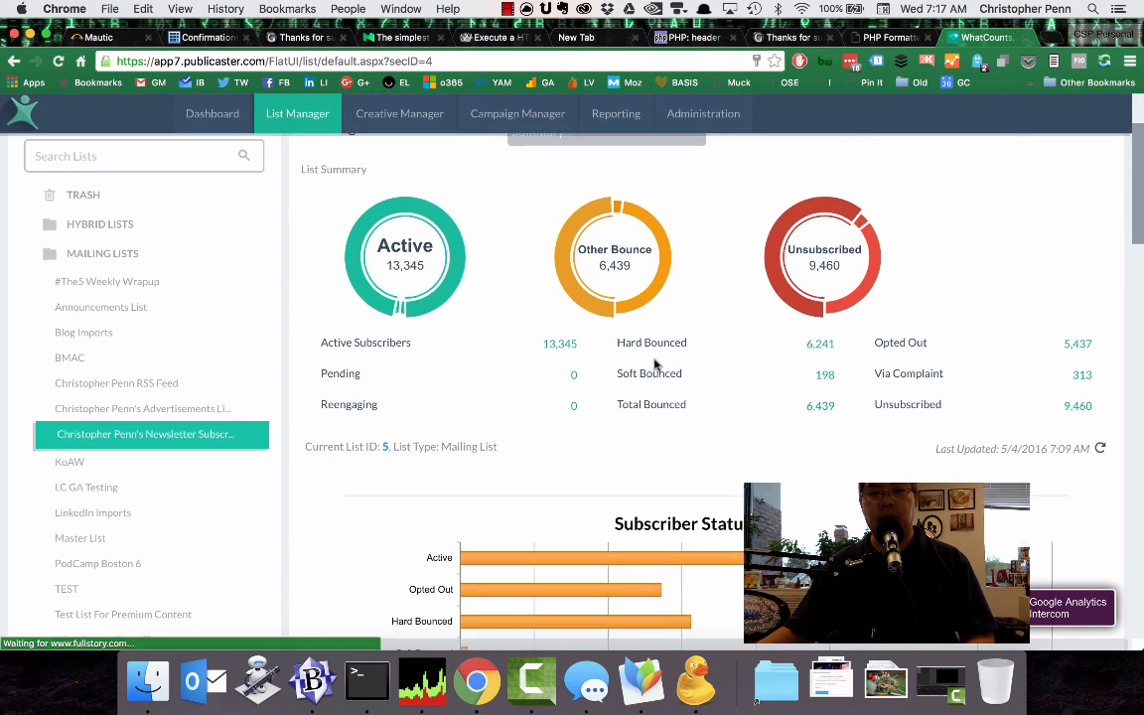
{"action": "scroll", "coordinate": [655, 361], "scroll_direction": "up", "scroll_amount": 3}
{"action": "left_click", "coordinate": [555, 264]}
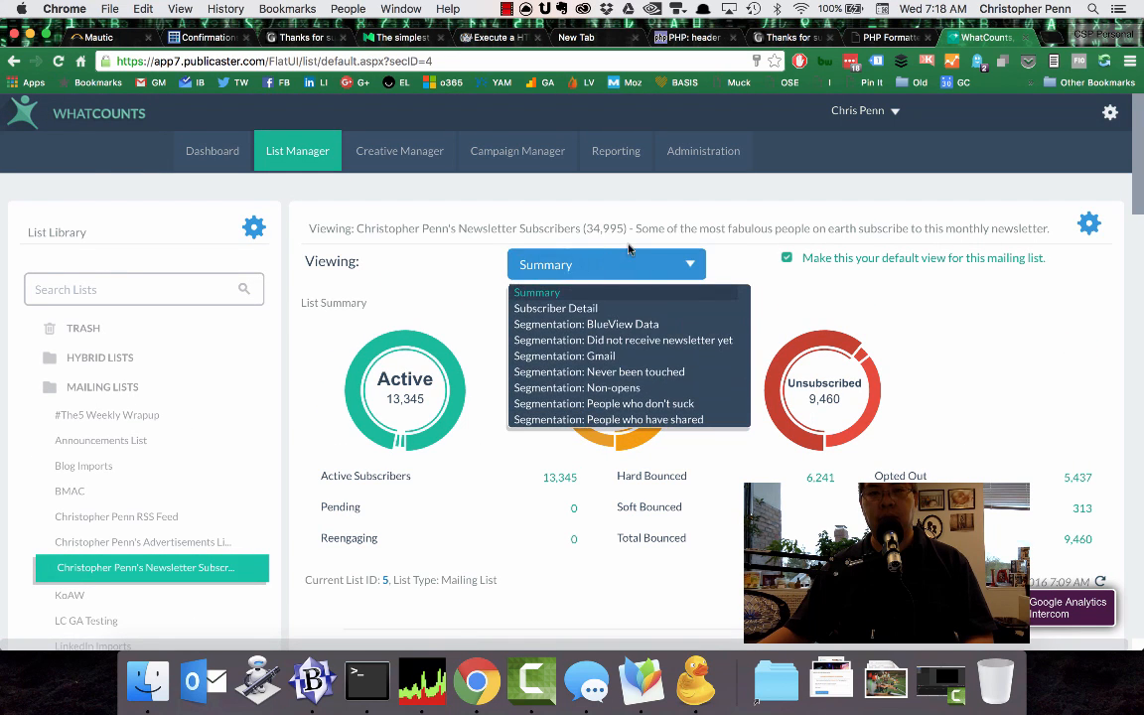
{"action": "left_click", "coordinate": [617, 308]}
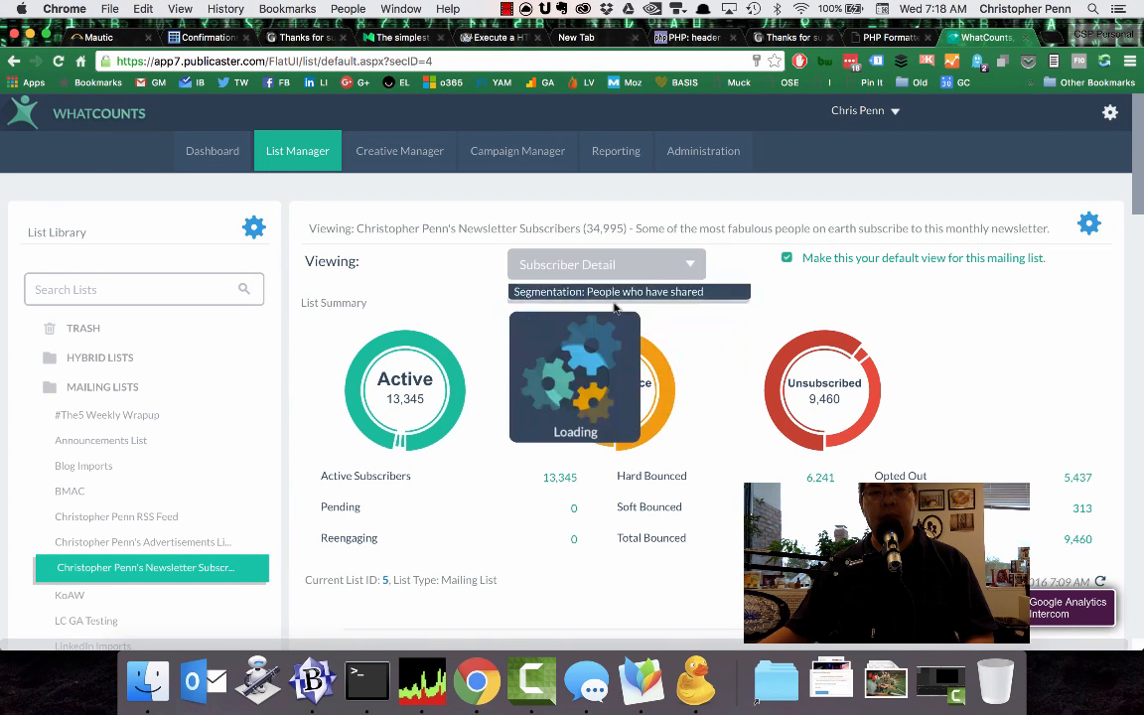
{"action": "scroll", "coordinate": [491, 357], "scroll_direction": "down", "scroll_amount": 3}
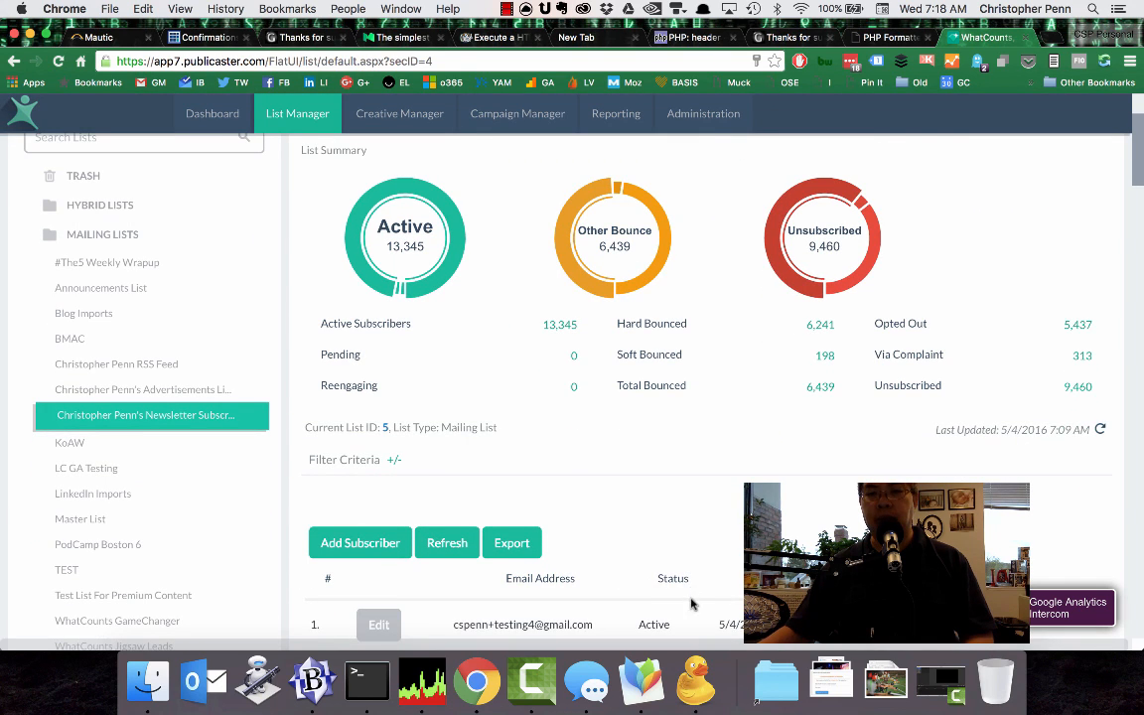
{"action": "scroll", "coordinate": [687, 602], "scroll_direction": "down", "scroll_amount": 1}
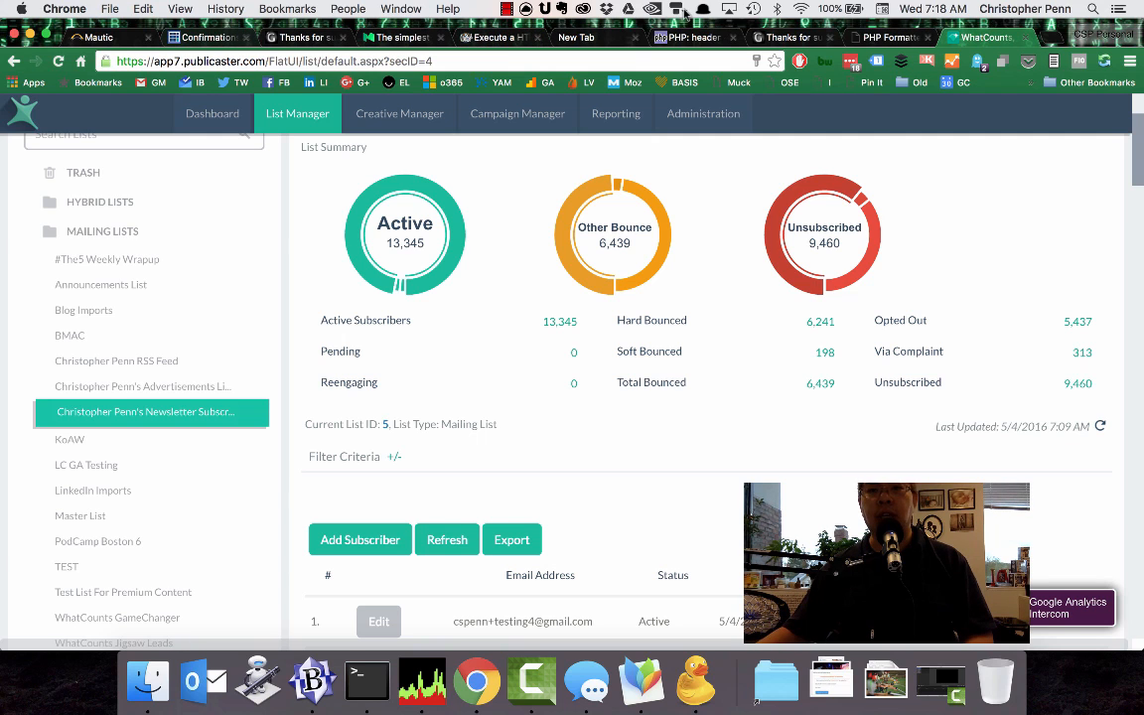
Switch to the Mautic tab, reload its Dashboard and review the recent activity.
{"action": "left_click", "coordinate": [115, 40]}
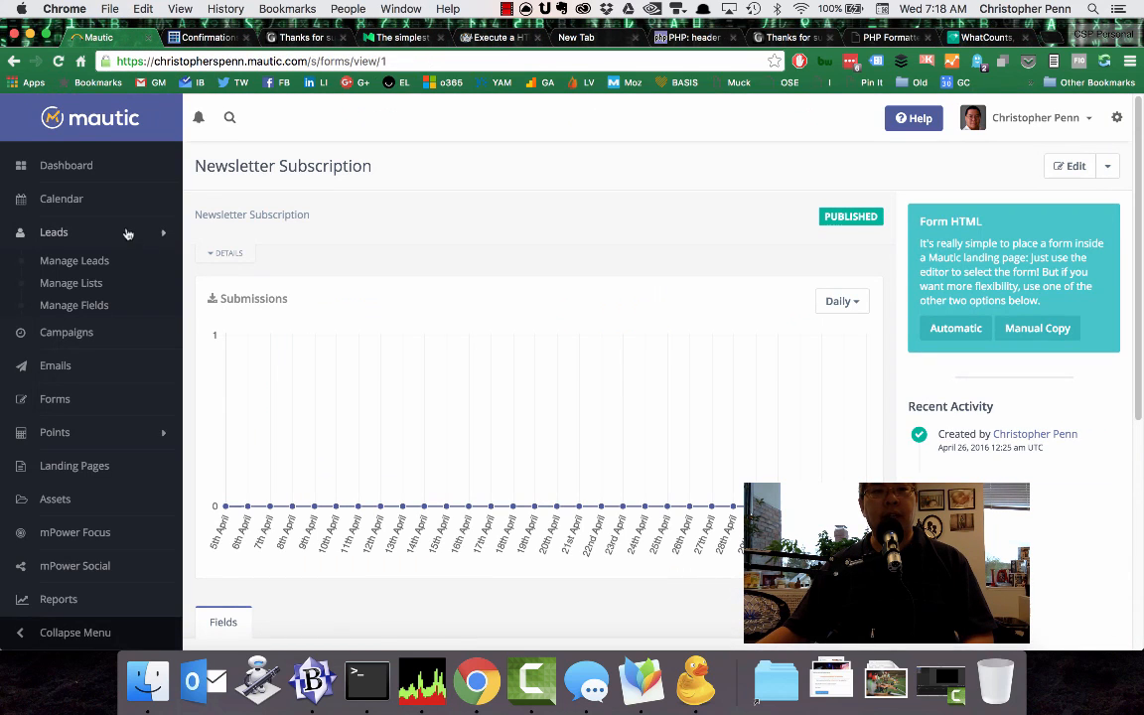
{"action": "left_click", "coordinate": [87, 171]}
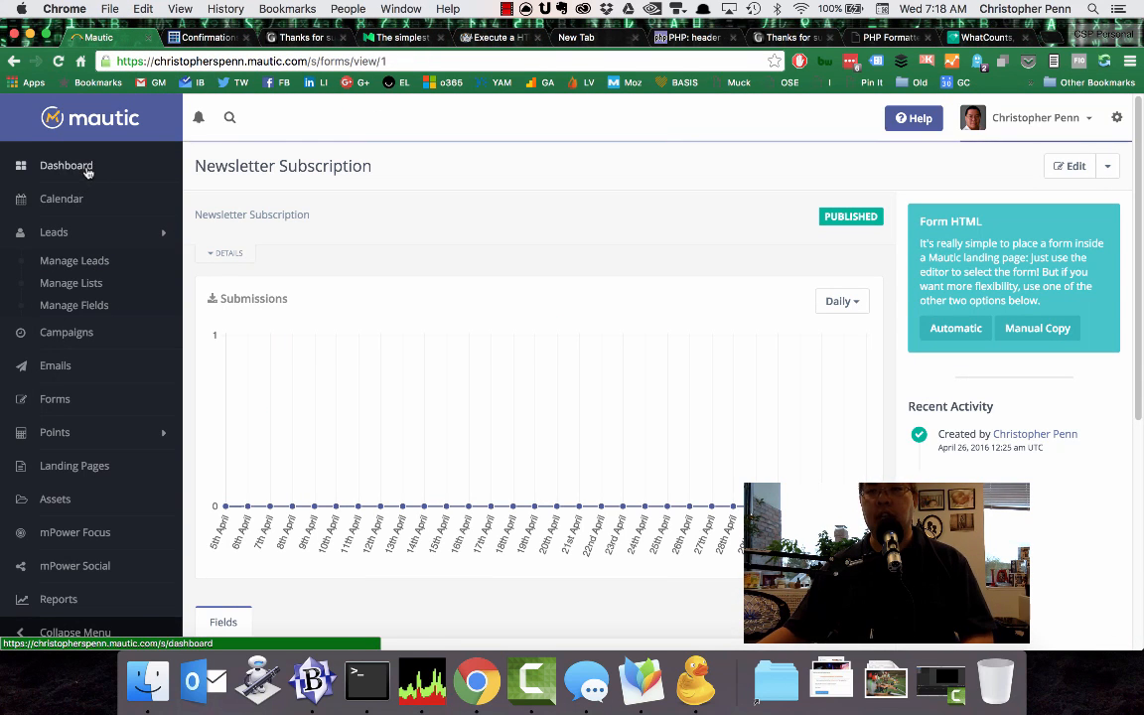
{"action": "key", "text": "super+r"}
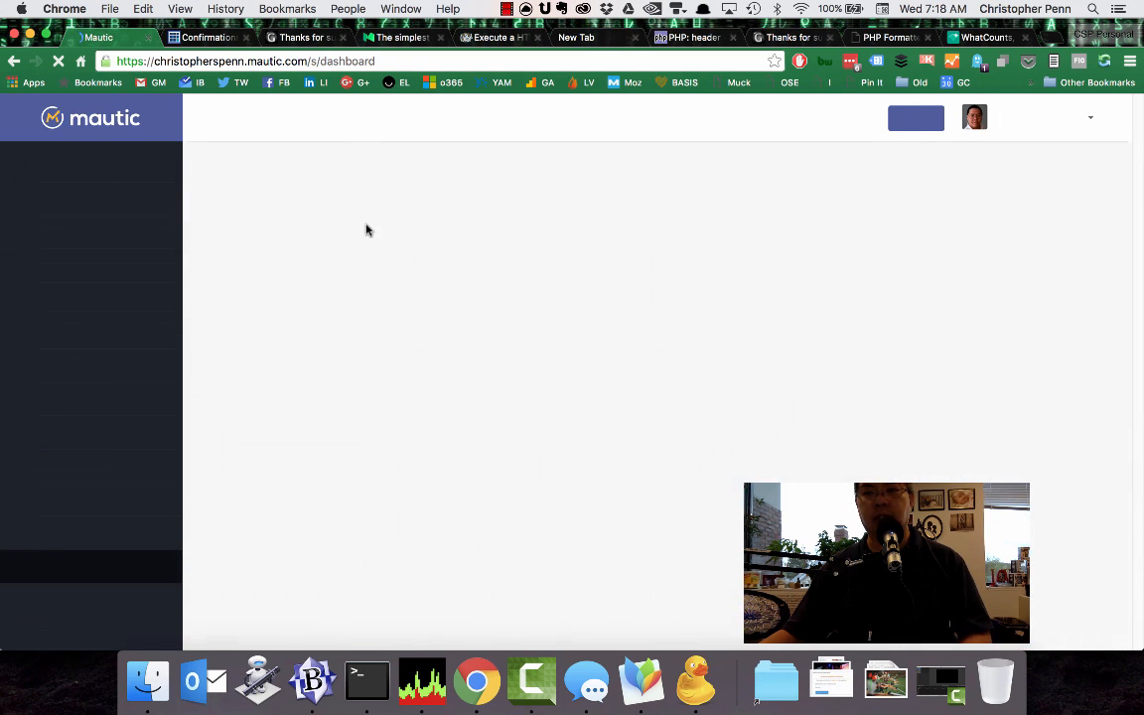
{"action": "scroll", "coordinate": [1001, 344], "scroll_direction": "down", "scroll_amount": 2}
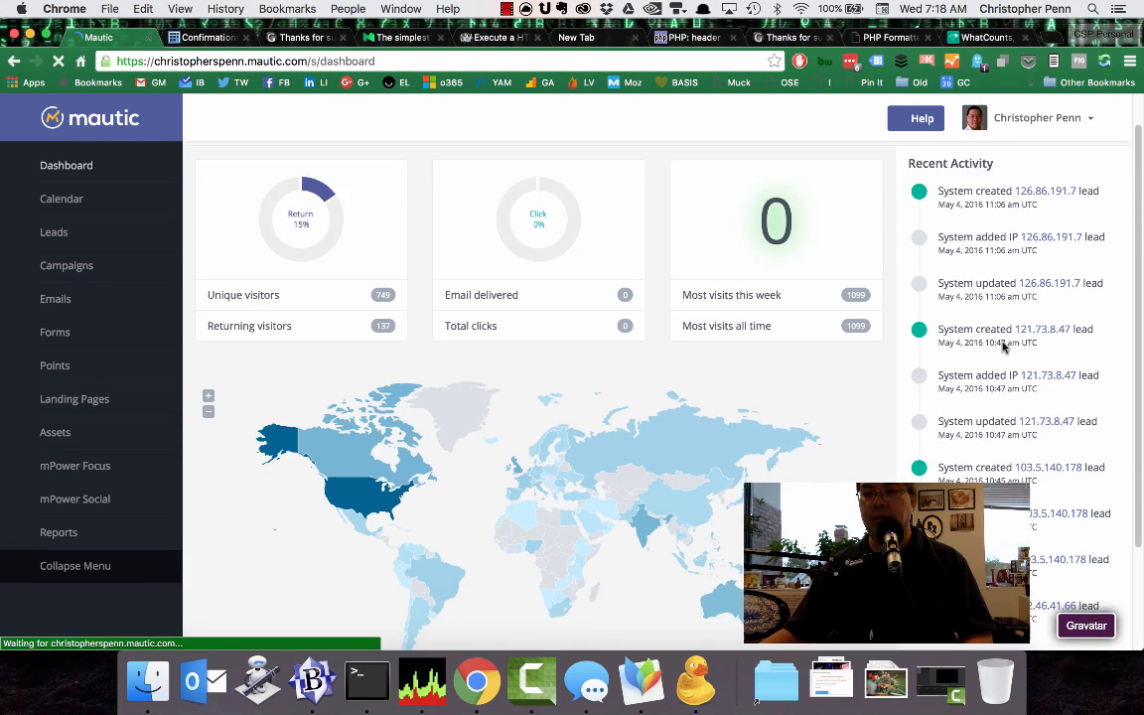
{"action": "scroll", "coordinate": [957, 355], "scroll_direction": "up", "scroll_amount": 2}
Open Manage Leads in Mautic and search the leads for the copied test email address.
{"action": "left_click", "coordinate": [68, 231]}
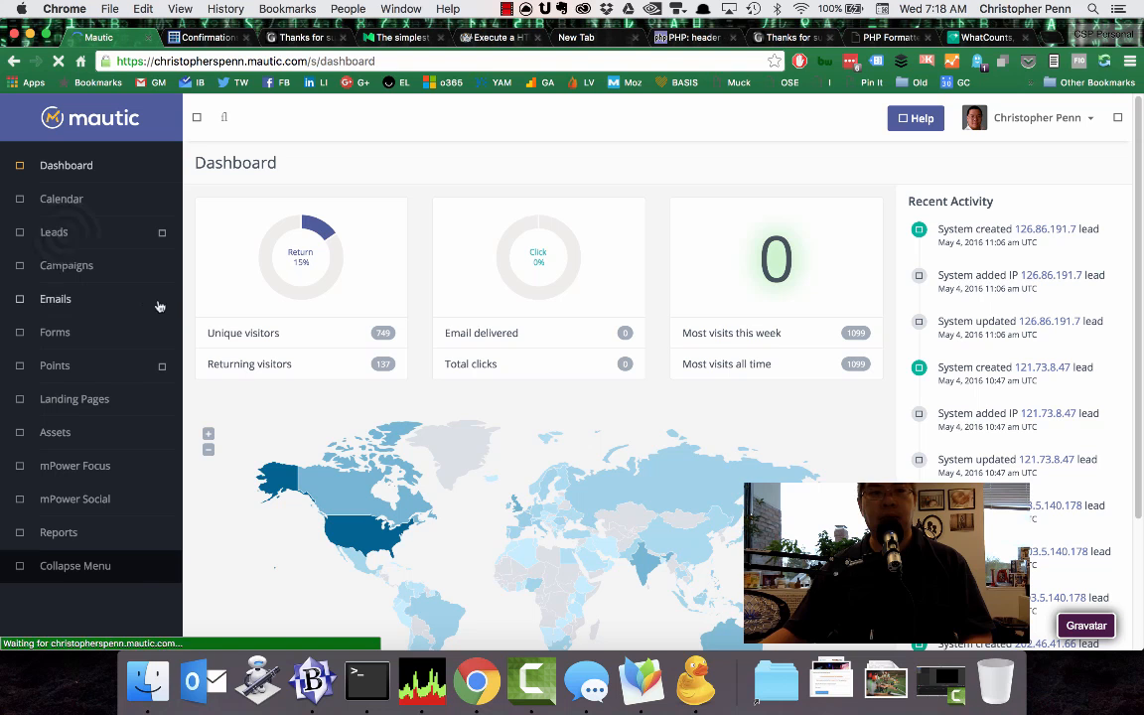
{"action": "left_click", "coordinate": [56, 235]}
{"action": "left_click", "coordinate": [71, 263]}
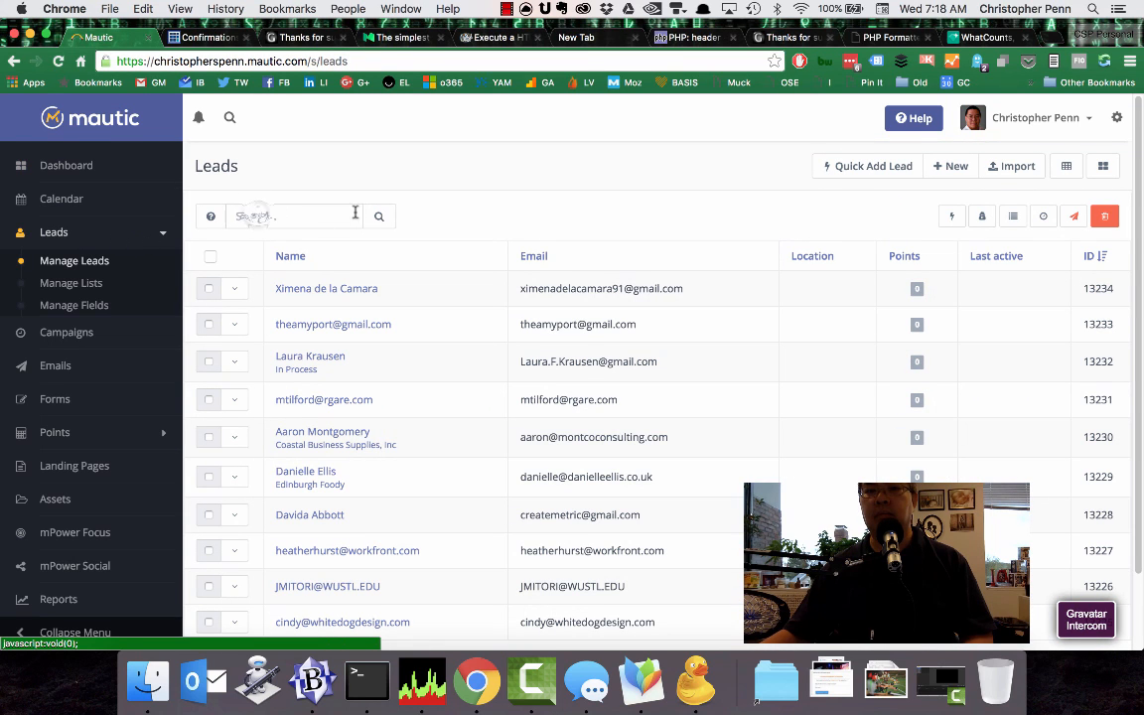
{"action": "left_click", "coordinate": [286, 218]}
{"action": "key", "text": "super+v"}
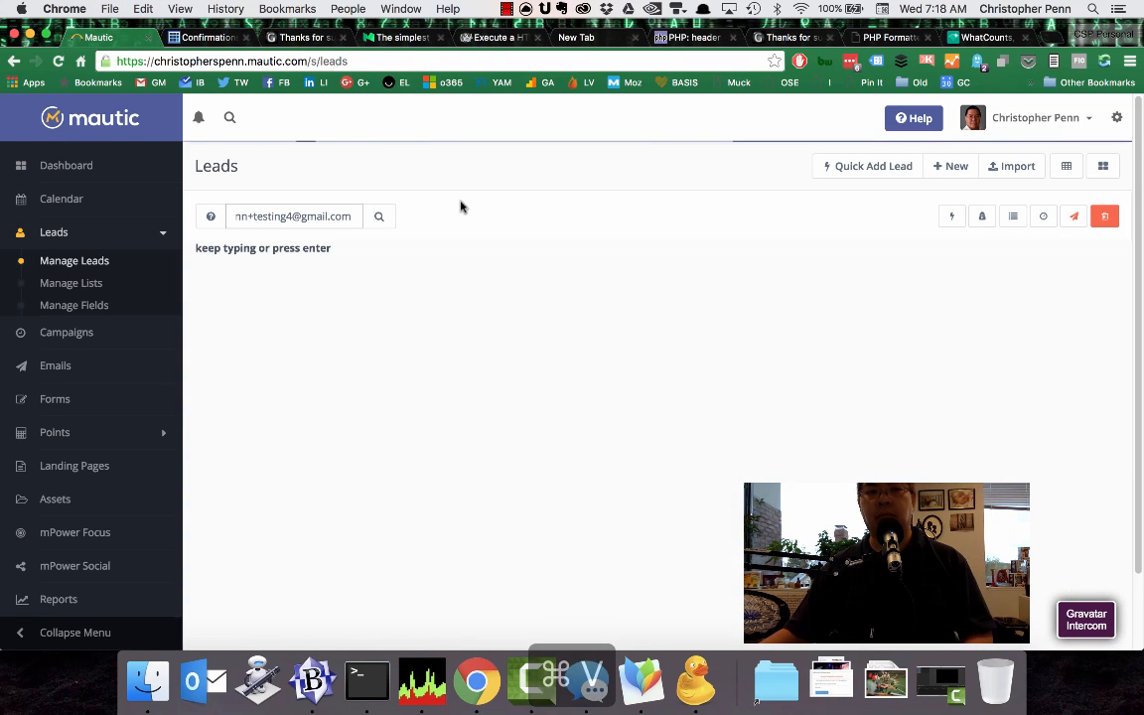
{"action": "left_click", "coordinate": [554, 207]}
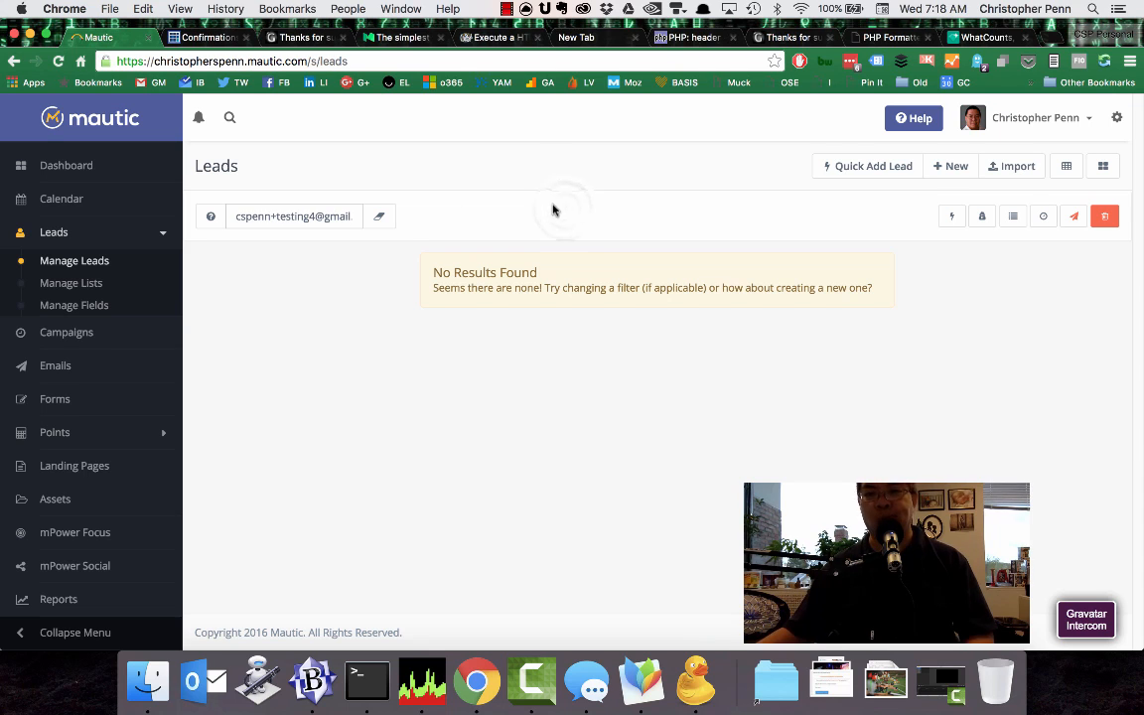
Switch to BBEdit and review doublepost.php, from the field arrays through both curl posts to the thank-you redirect.
{"action": "left_click", "coordinate": [312, 680]}
{"action": "left_click", "coordinate": [604, 88]}
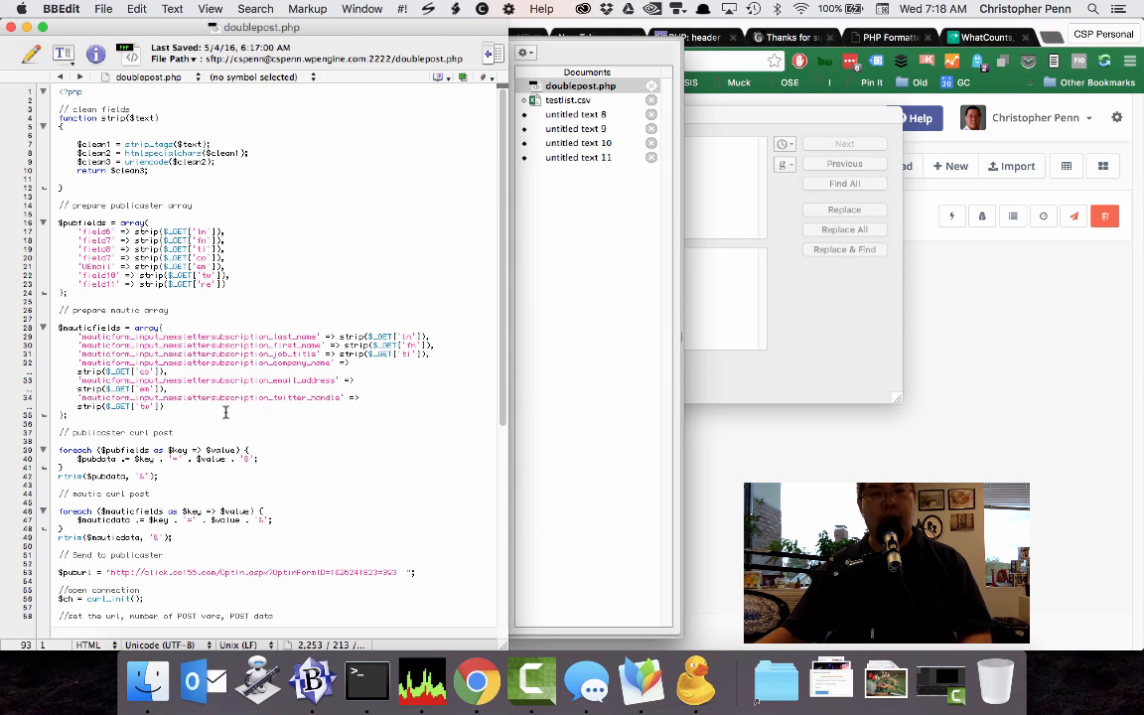
{"action": "scroll", "coordinate": [226, 406], "scroll_direction": "down", "scroll_amount": 5}
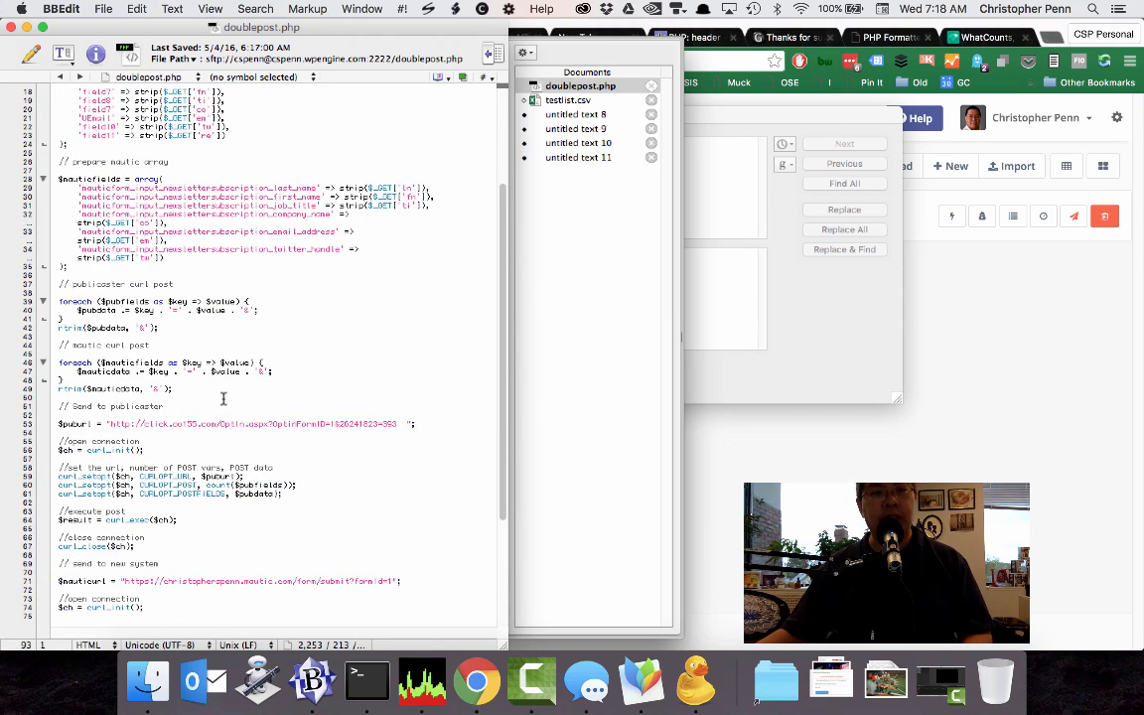
{"action": "scroll", "coordinate": [223, 398], "scroll_direction": "down", "scroll_amount": 5}
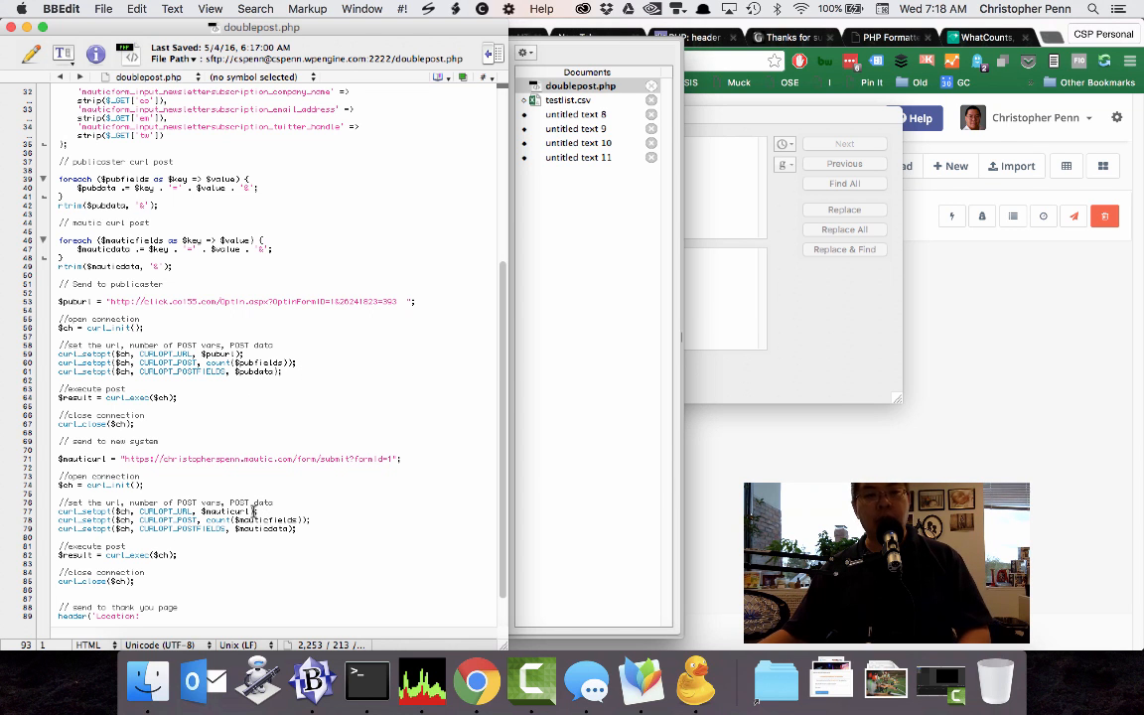
{"action": "scroll", "coordinate": [249, 506], "scroll_direction": "down", "scroll_amount": 3}
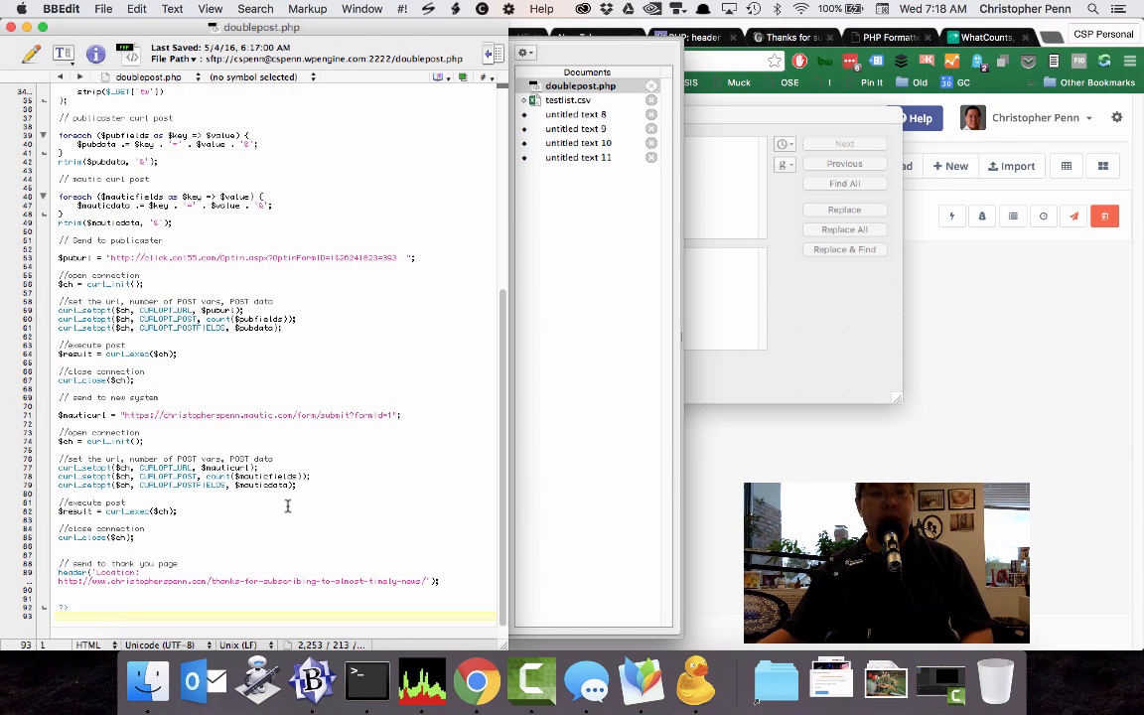
{"action": "scroll", "coordinate": [291, 502], "scroll_direction": "up", "scroll_amount": 2}
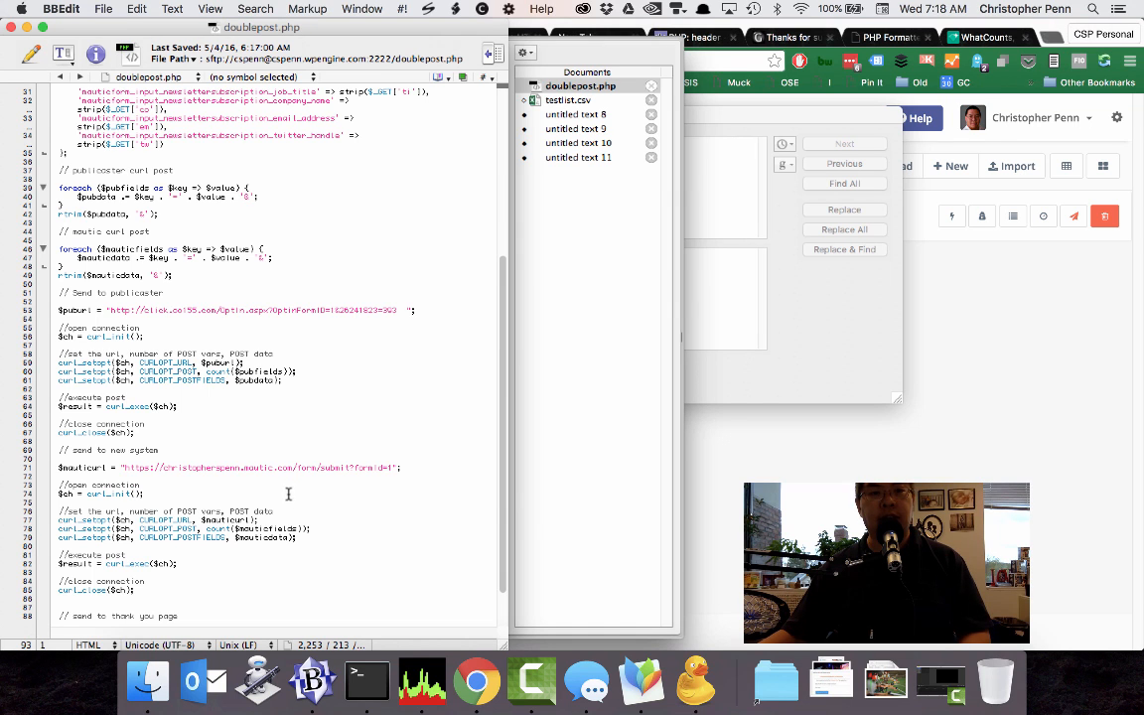
{"action": "scroll", "coordinate": [288, 496], "scroll_direction": "up", "scroll_amount": 2}
{"action": "scroll", "coordinate": [290, 492], "scroll_direction": "up", "scroll_amount": 2}
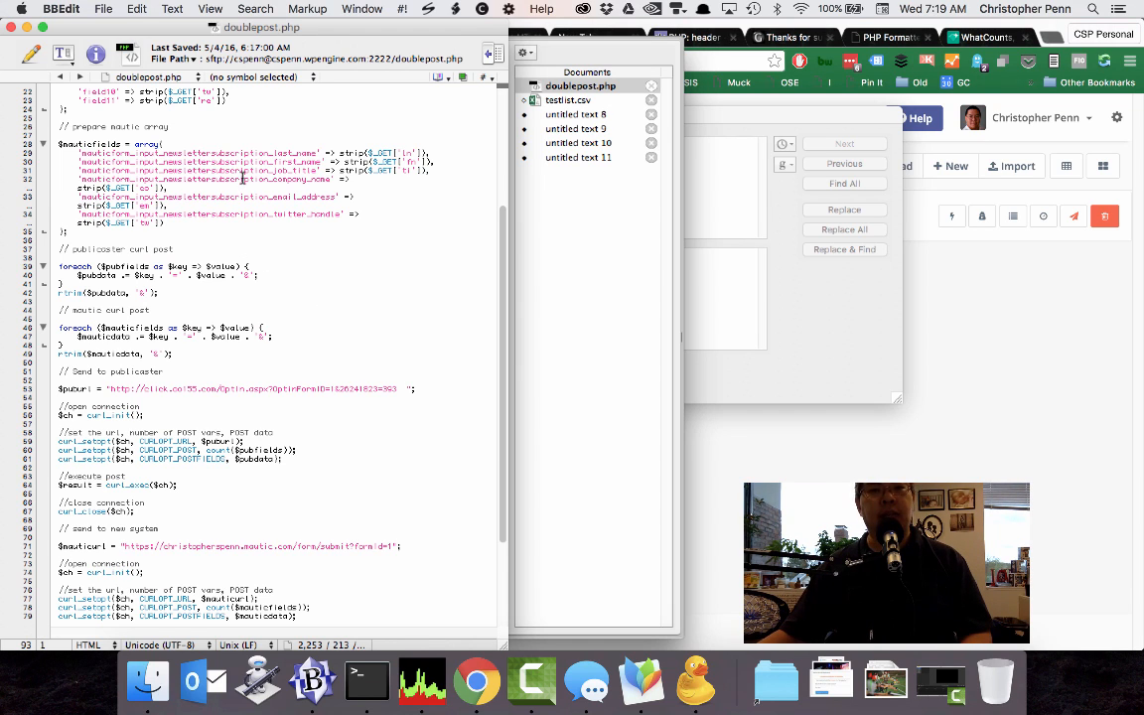
Return to Mautic in Chrome, open the Newsletter Subscription form's Manual Copy code and copy the form's body content.
{"action": "left_click", "coordinate": [1029, 364]}
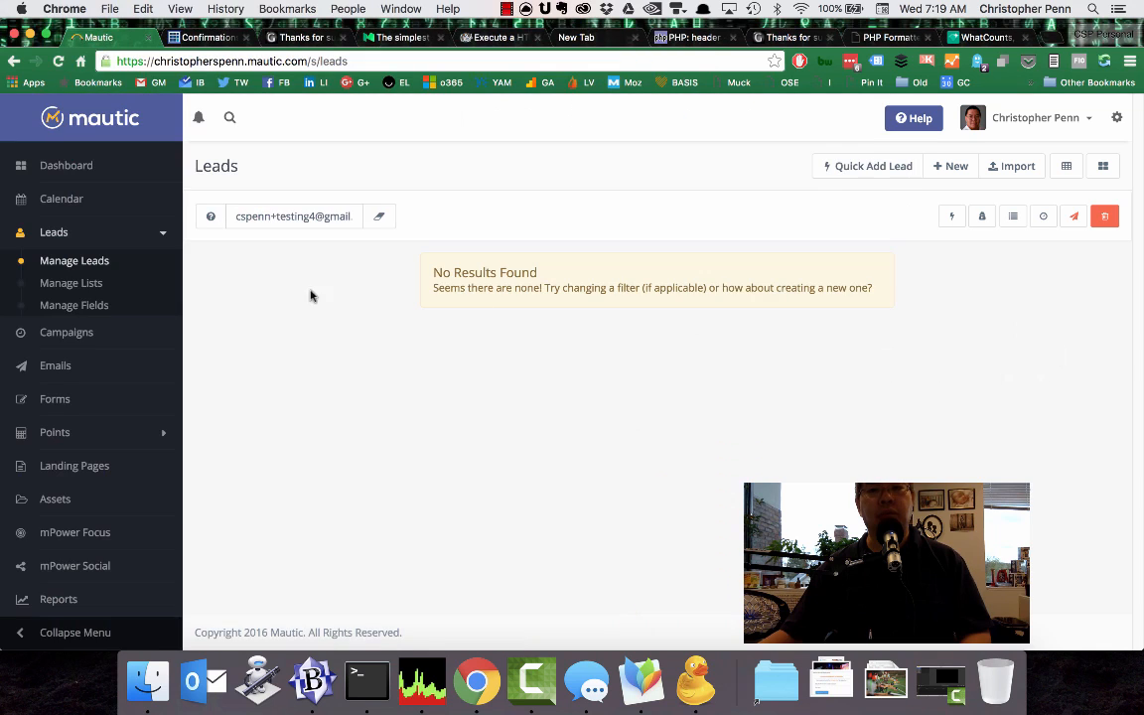
{"action": "left_click", "coordinate": [81, 400]}
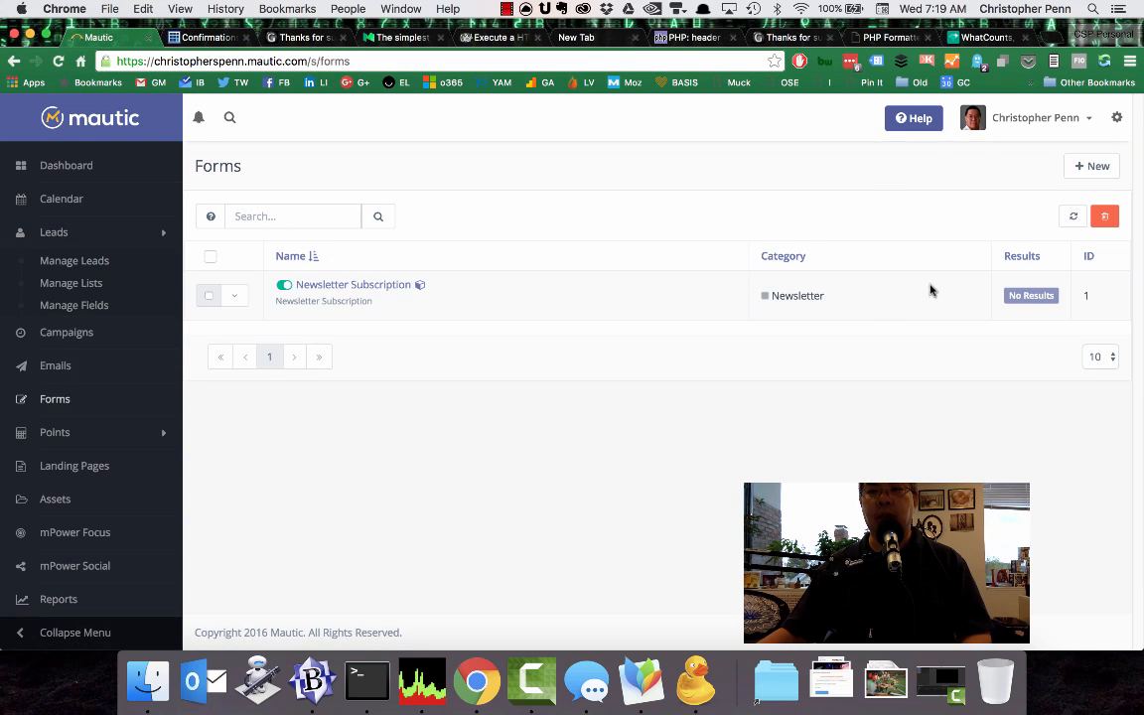
{"action": "left_click", "coordinate": [334, 286]}
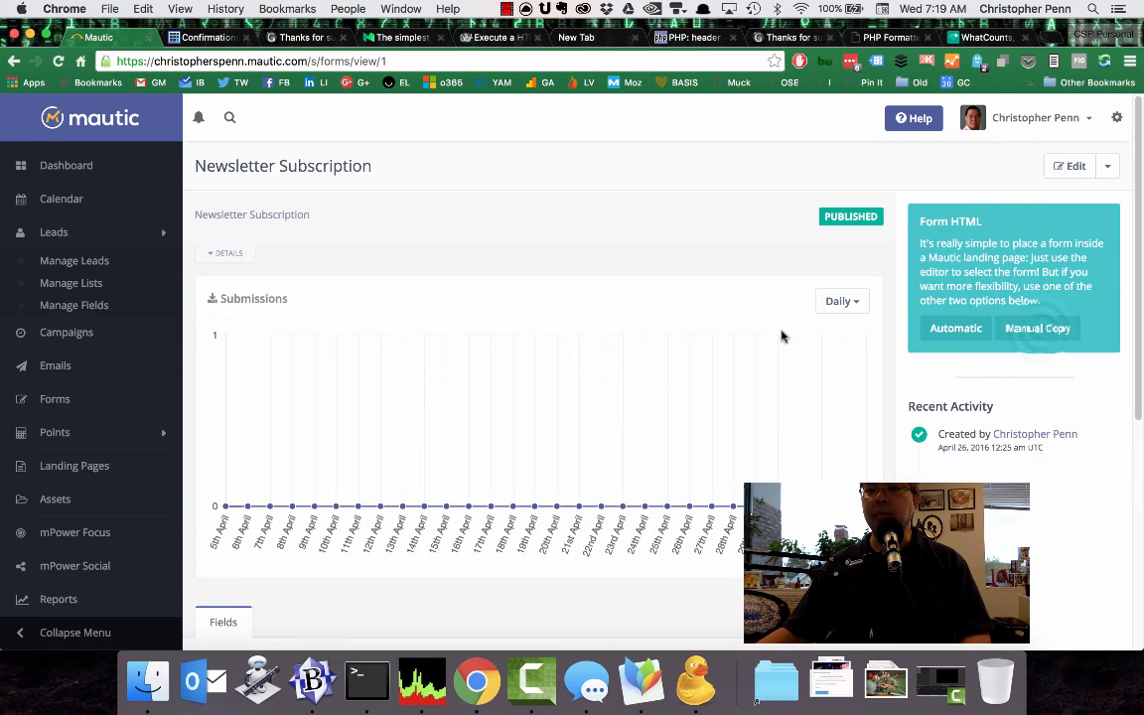
{"action": "left_click", "coordinate": [1036, 327]}
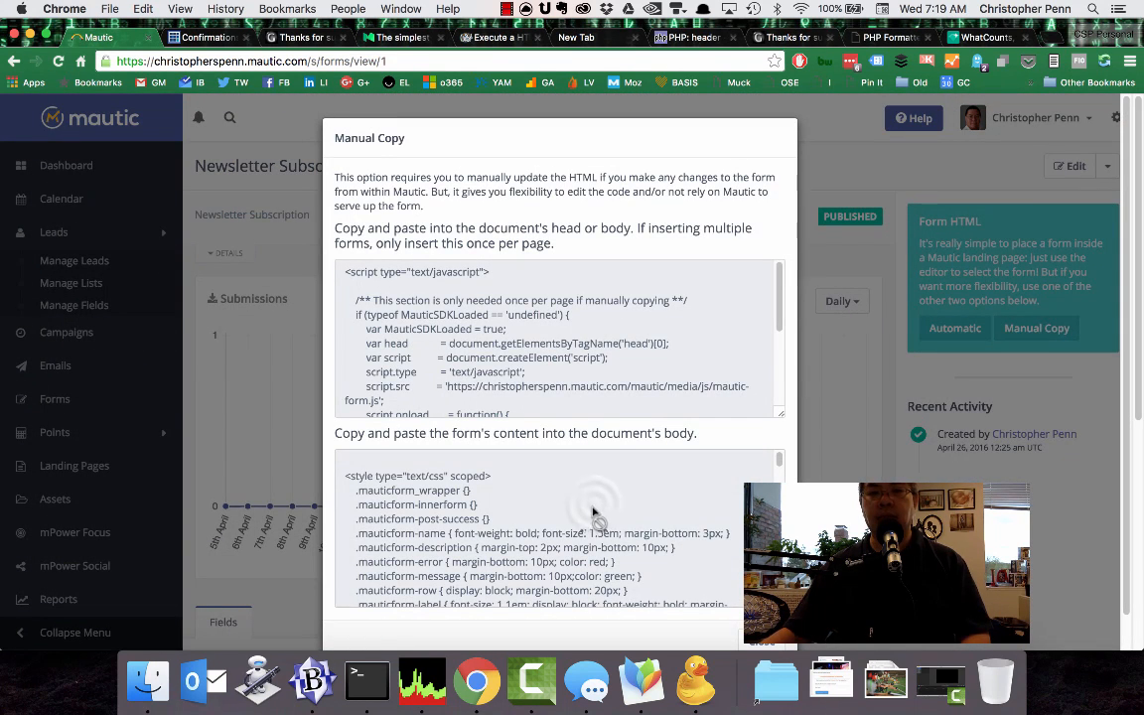
{"action": "left_click", "coordinate": [593, 513]}
{"action": "key", "text": "super+c"}
{"action": "scroll", "coordinate": [616, 371], "scroll_direction": "down", "scroll_amount": 3}
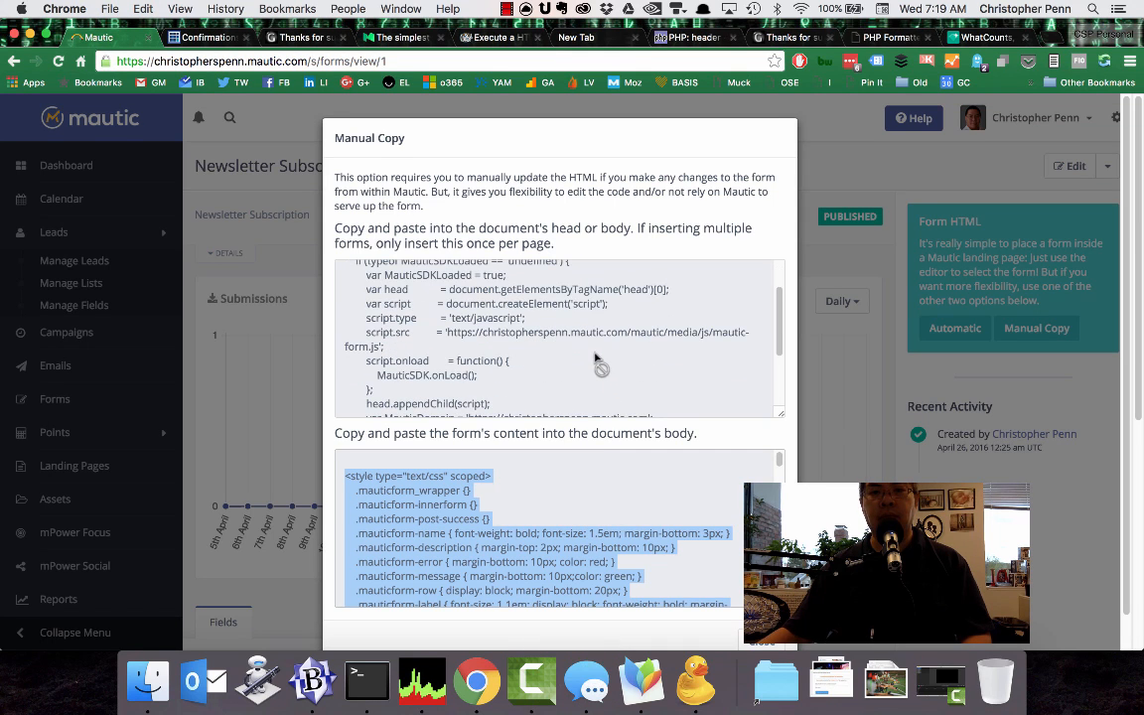
{"action": "scroll", "coordinate": [589, 354], "scroll_direction": "down", "scroll_amount": 5}
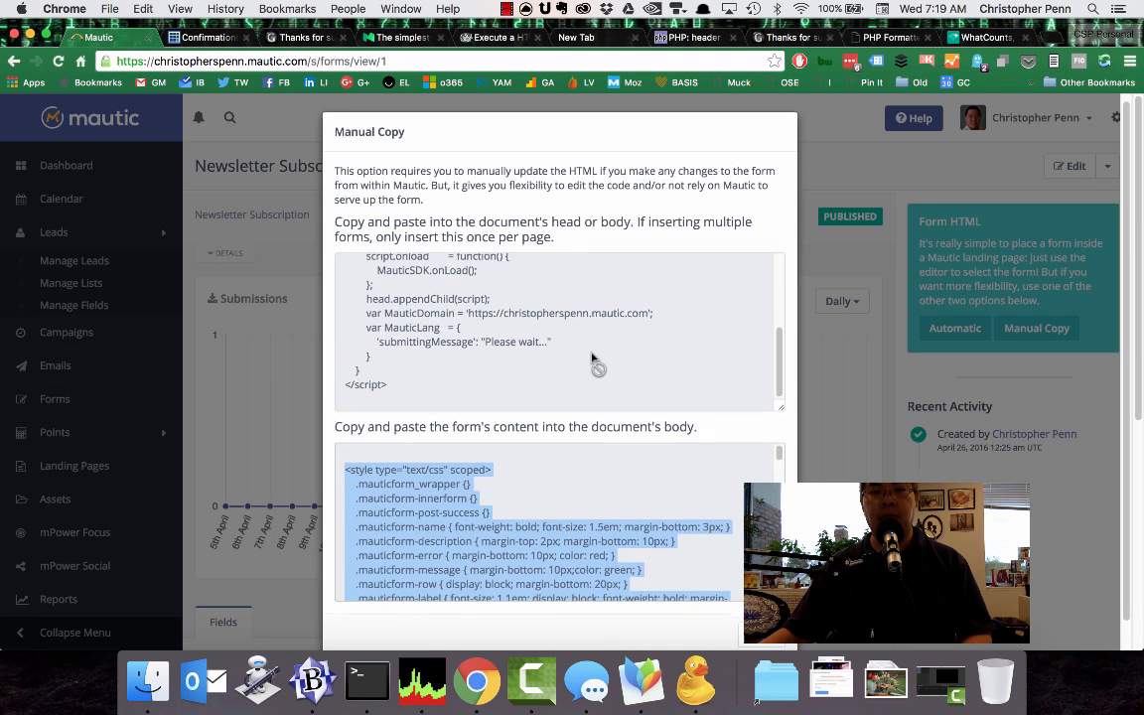
Switch to BBEdit and paste the copied Mautic form HTML into a new text document.
{"action": "left_click", "coordinate": [312, 683]}
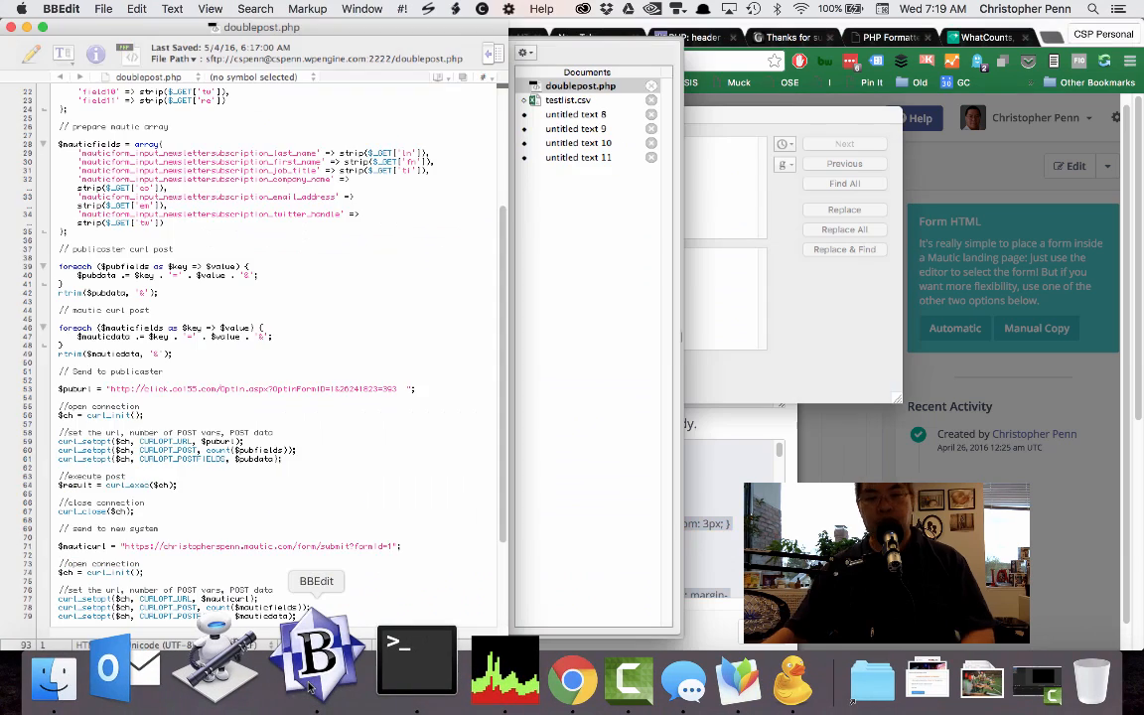
{"action": "key", "text": "super+n"}
{"action": "key", "text": "super+v"}
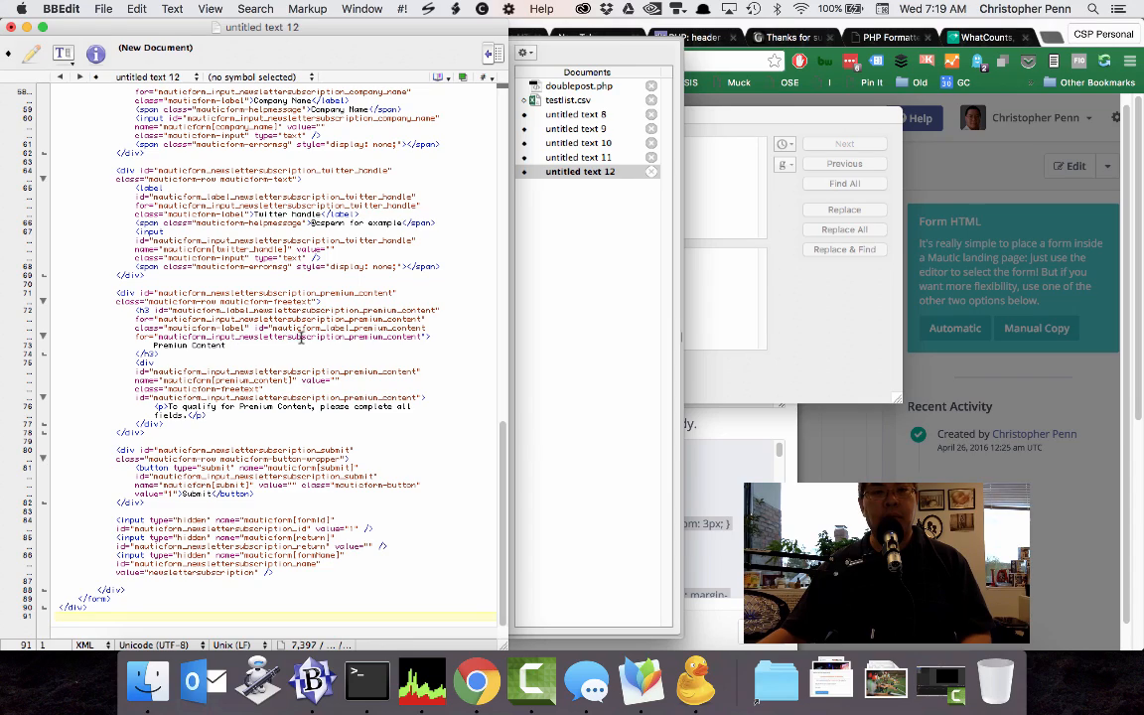
Examine the pasted form's input fields and select the first-name input's id, mauticform_input_newslettersubscription_first_name.
{"action": "scroll", "coordinate": [263, 428], "scroll_direction": "up", "scroll_amount": 15}
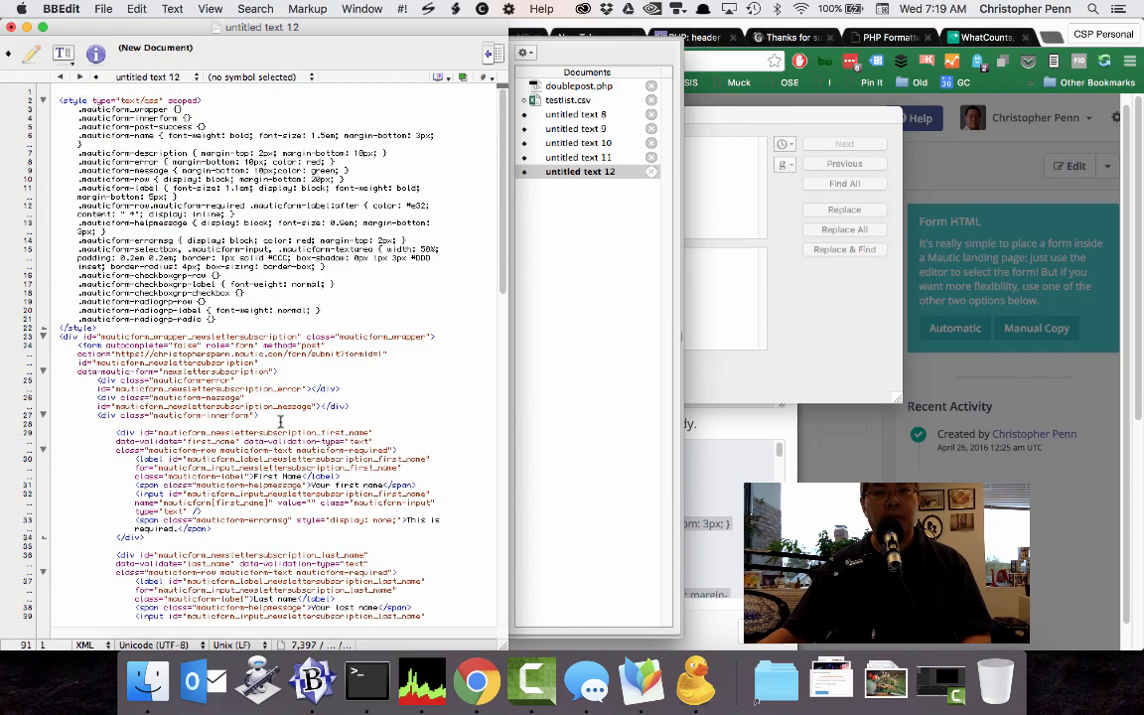
{"action": "scroll", "coordinate": [388, 521], "scroll_direction": "down", "scroll_amount": 2}
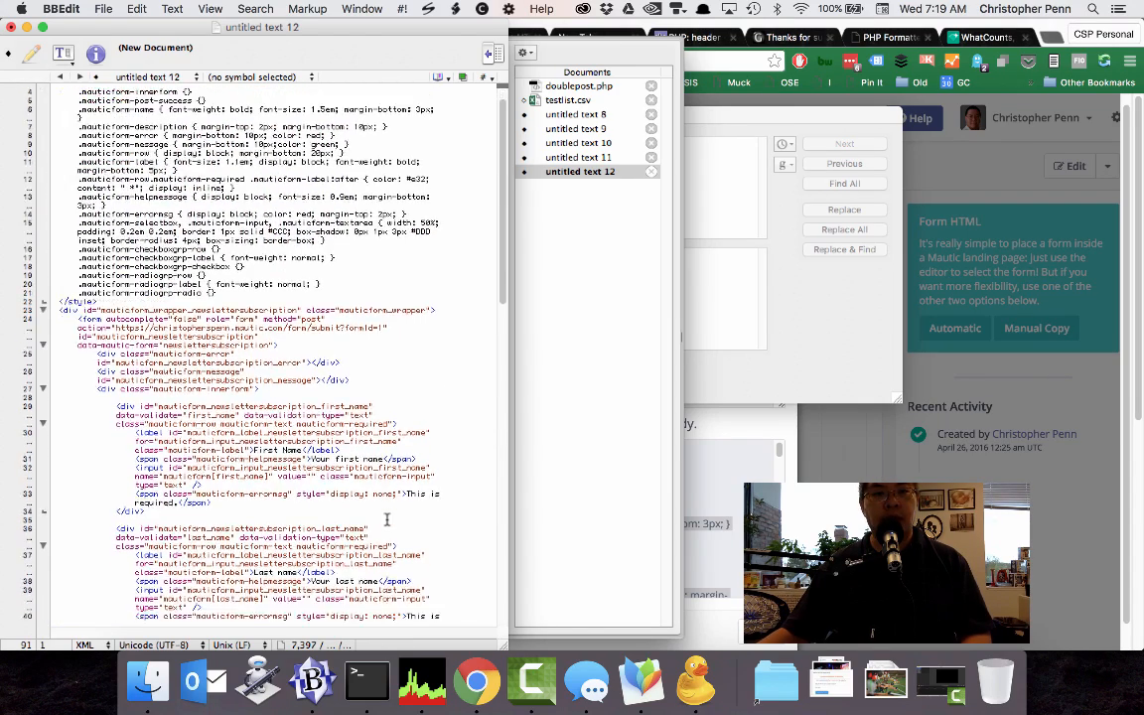
{"action": "scroll", "coordinate": [294, 511], "scroll_direction": "down", "scroll_amount": 2}
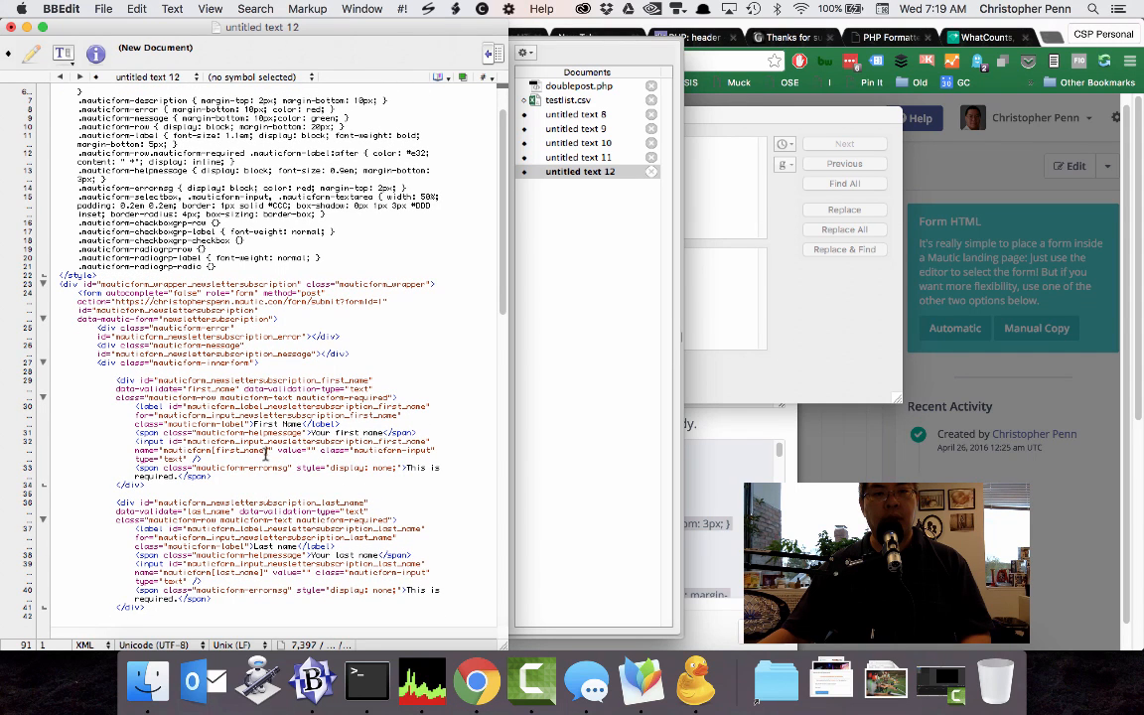
{"action": "double_click", "coordinate": [204, 441]}
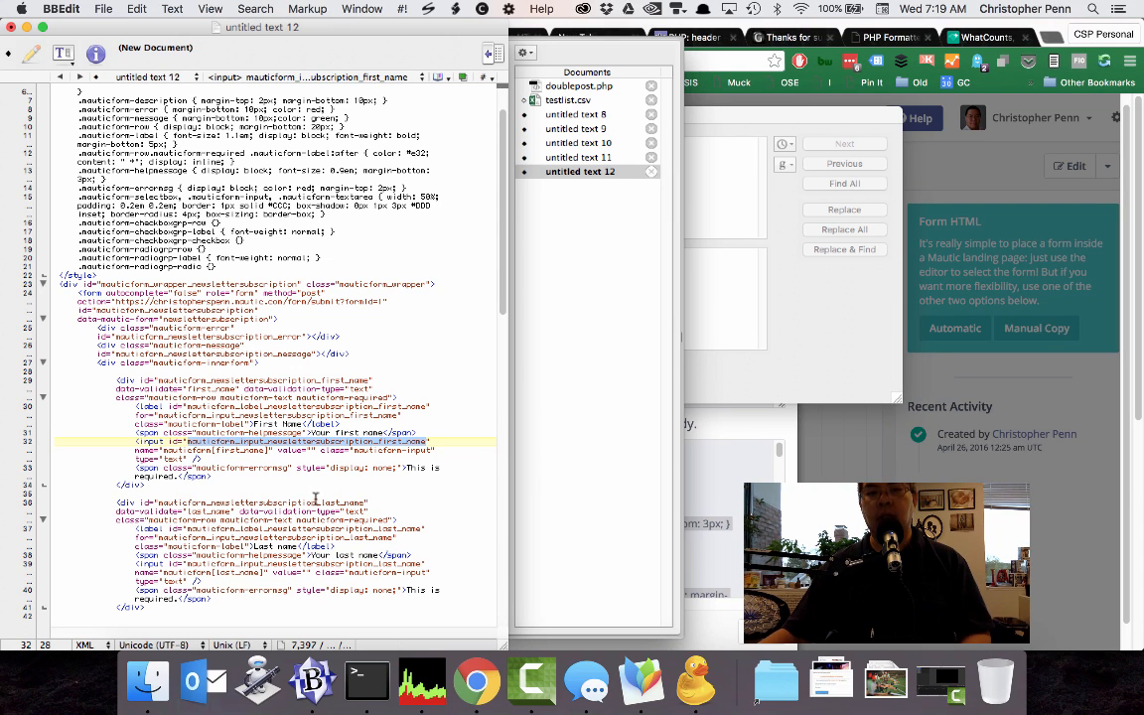
Locate the last-name input's name attribute in the pasted form HTML, and close Mautic's Manual Copy window in Chrome.
{"action": "scroll", "coordinate": [366, 449], "scroll_direction": "down", "scroll_amount": 3}
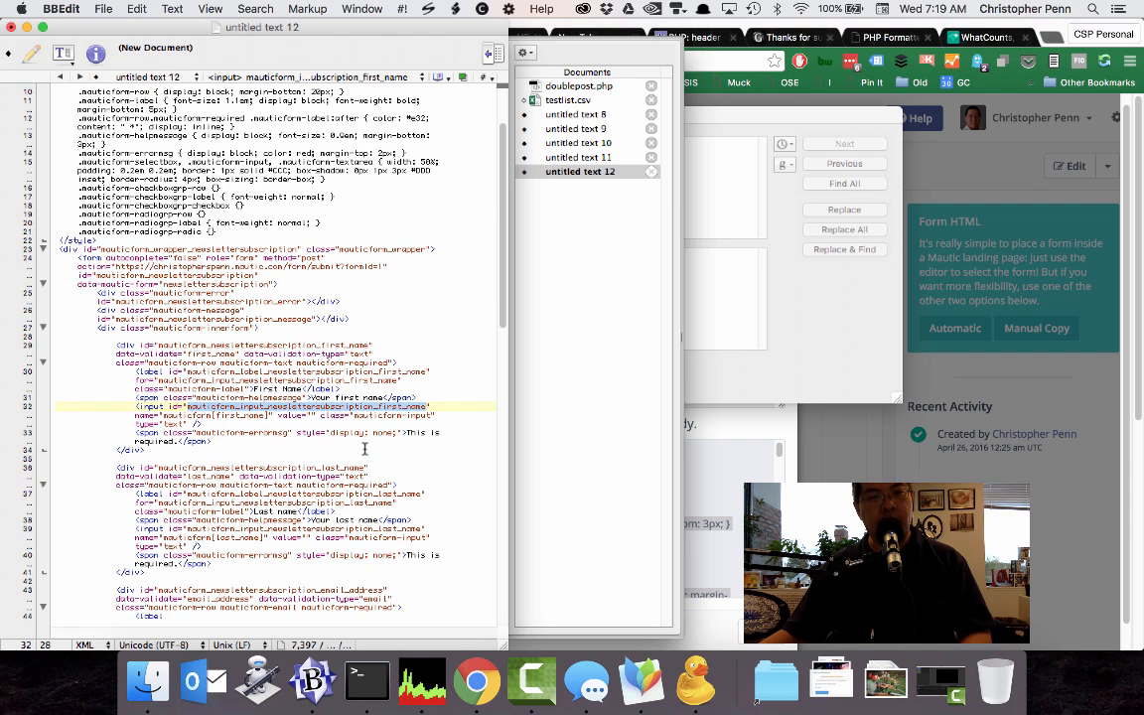
{"action": "left_click", "coordinate": [264, 537]}
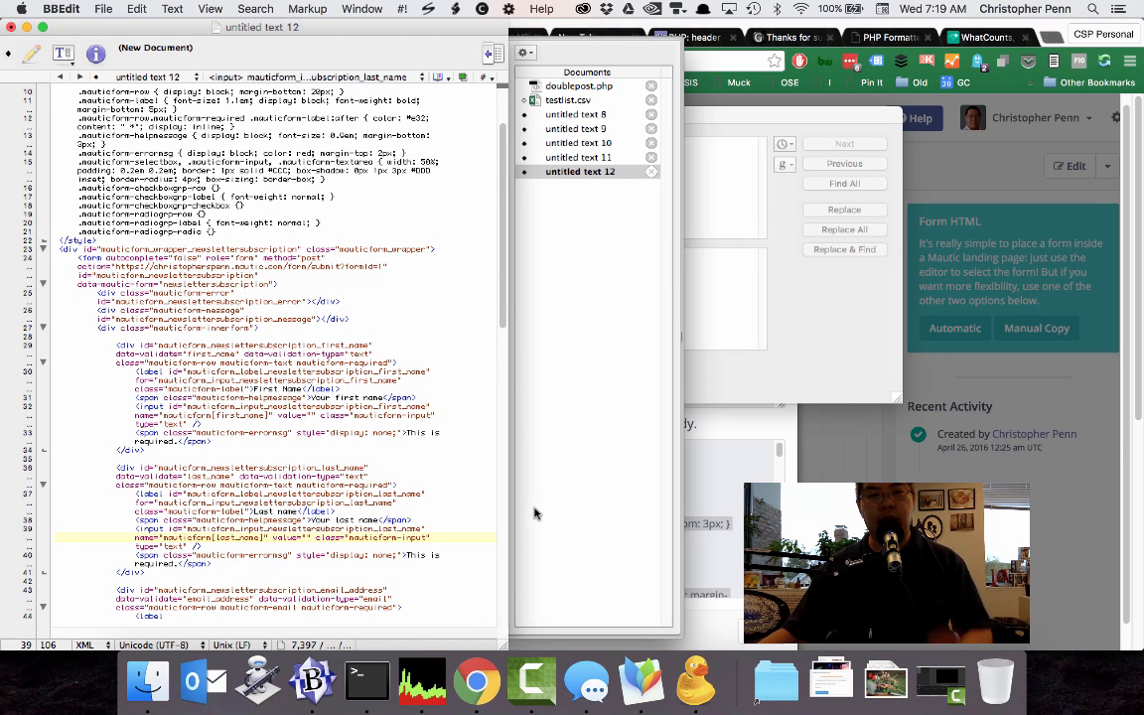
{"action": "left_click", "coordinate": [773, 429]}
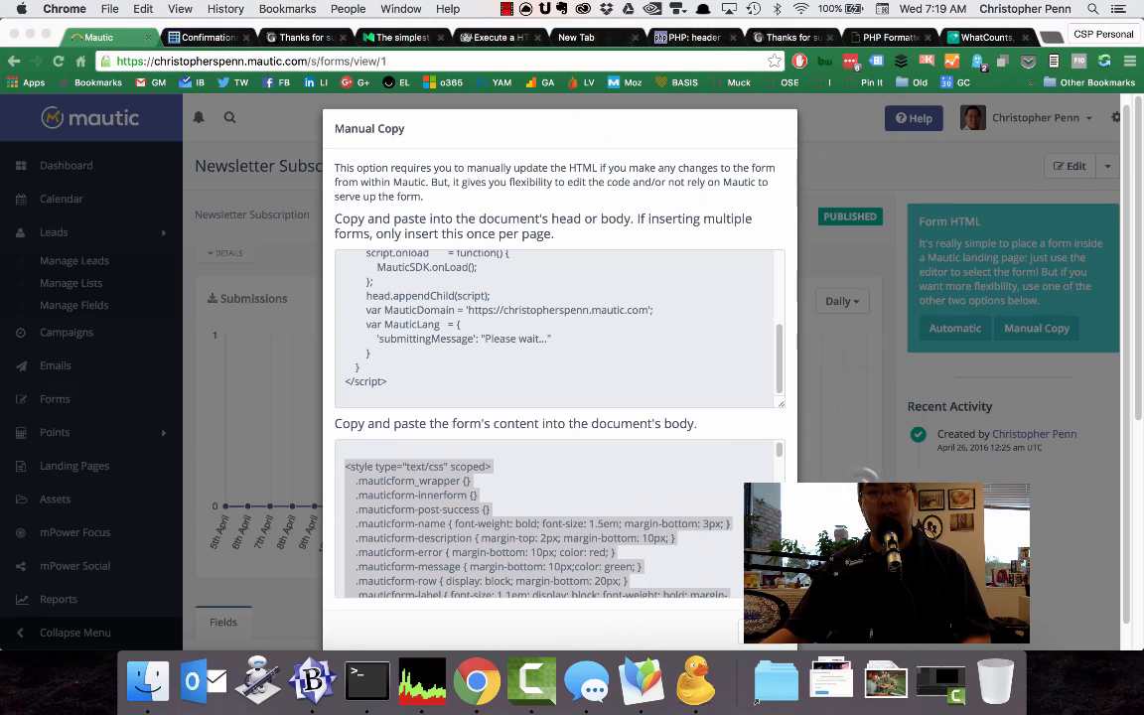
{"action": "left_click", "coordinate": [761, 631]}
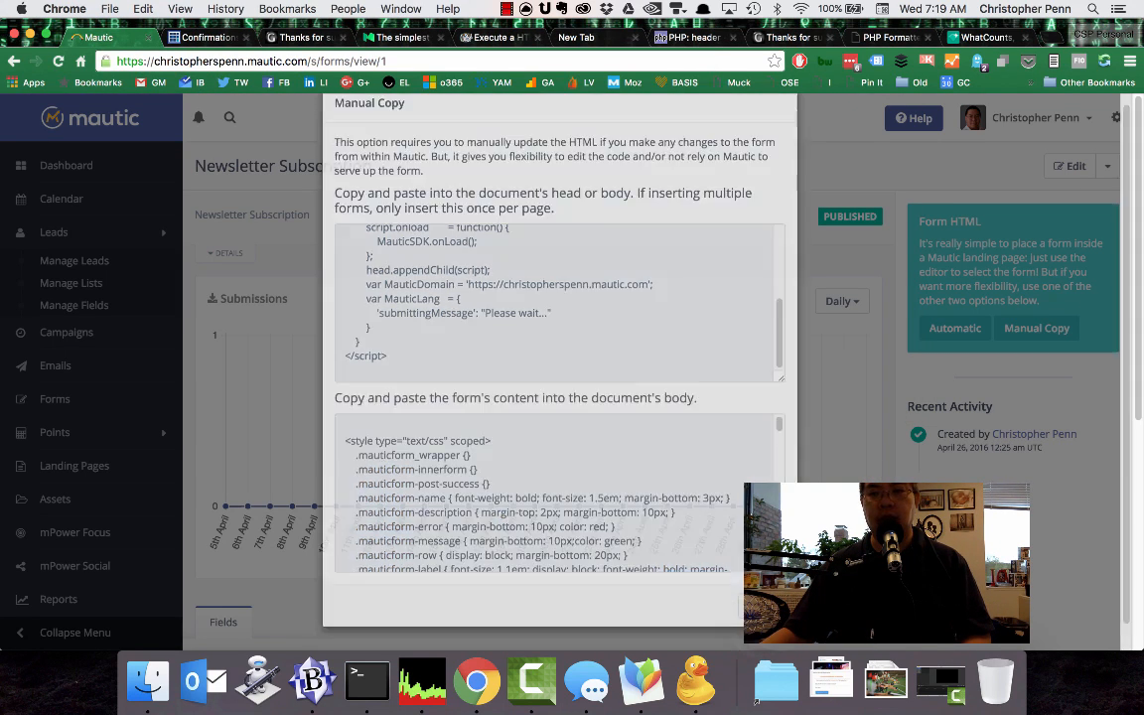
Switch to BBEdit and replace the first-name key in doublepost.php's Mautic field array with mauticform[first_name], copied from the pasted form's input name.
{"action": "left_click", "coordinate": [312, 681]}
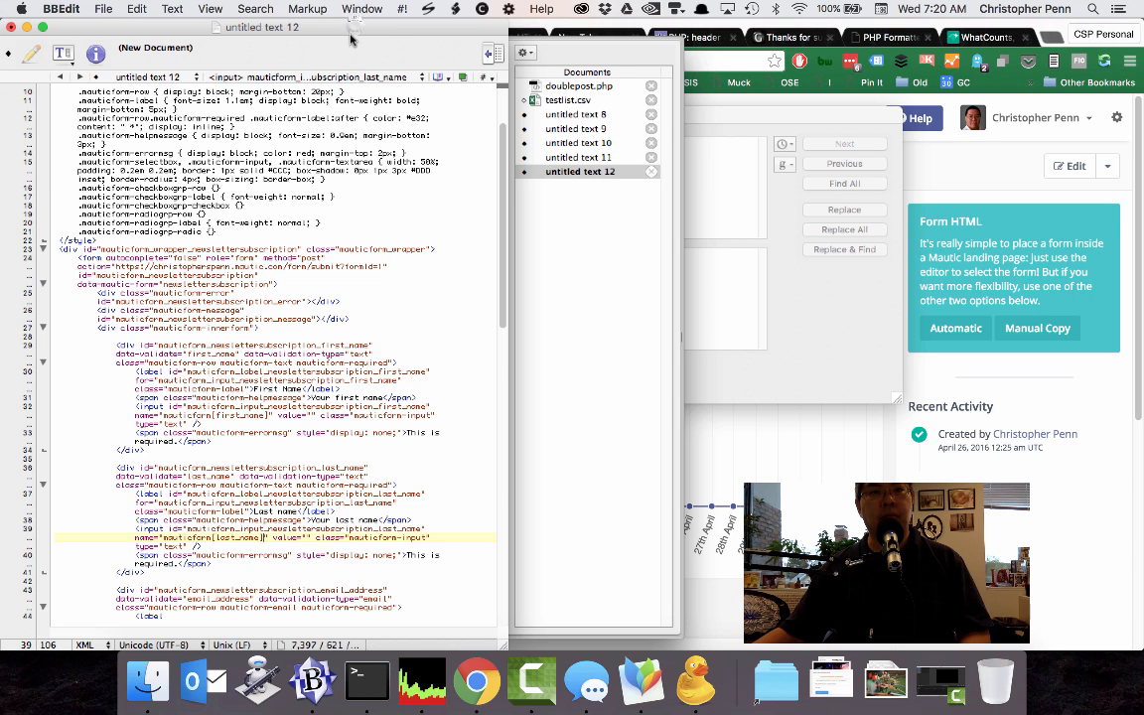
{"action": "left_click_drag", "start_coordinate": [348, 32], "coordinate": [0, 32]}
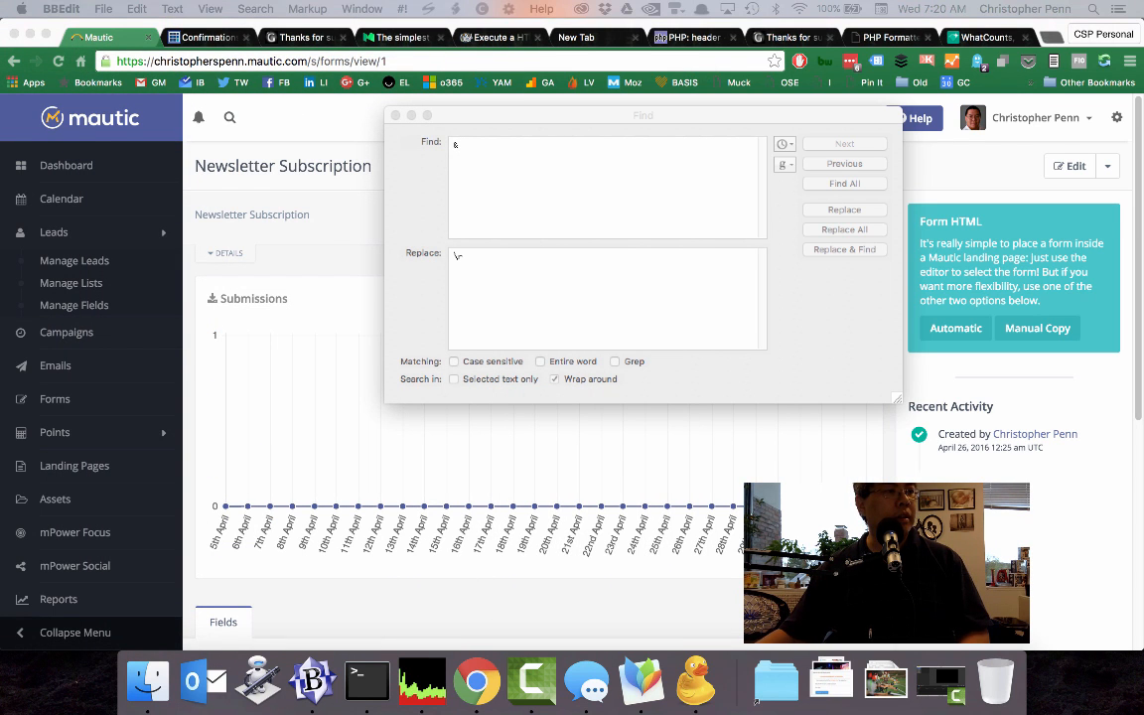
{"action": "key", "text": "super+c"}
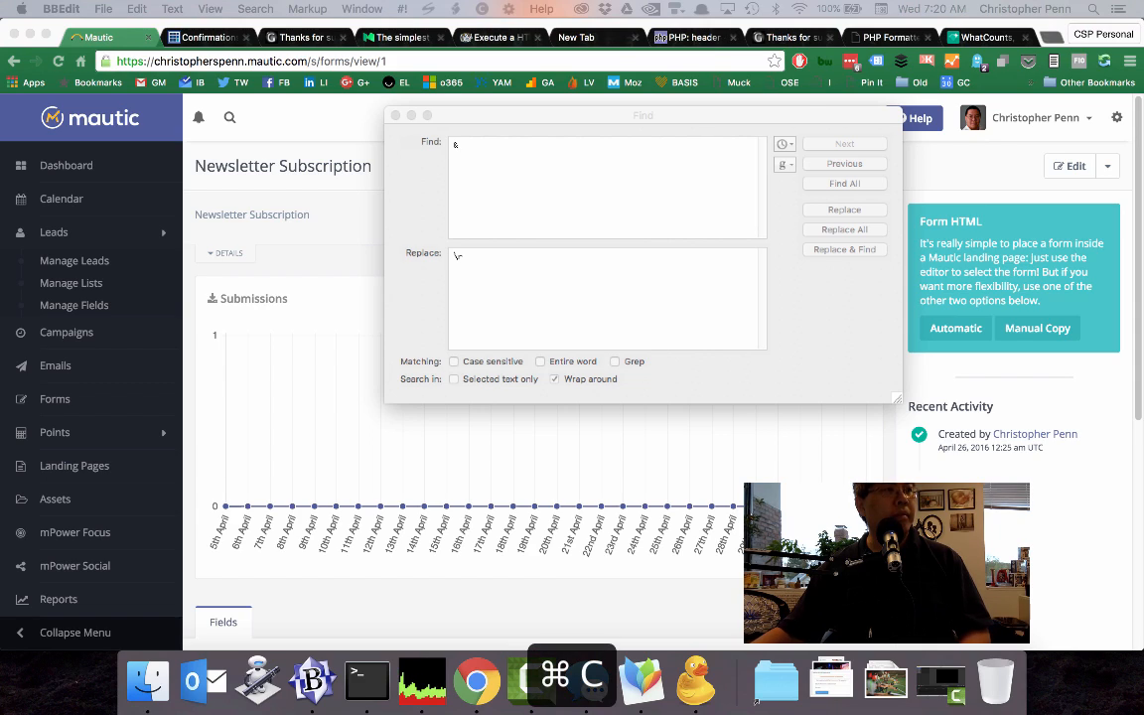
{"action": "left_click_drag", "start_coordinate": [185, 77], "coordinate": [439, 38]}
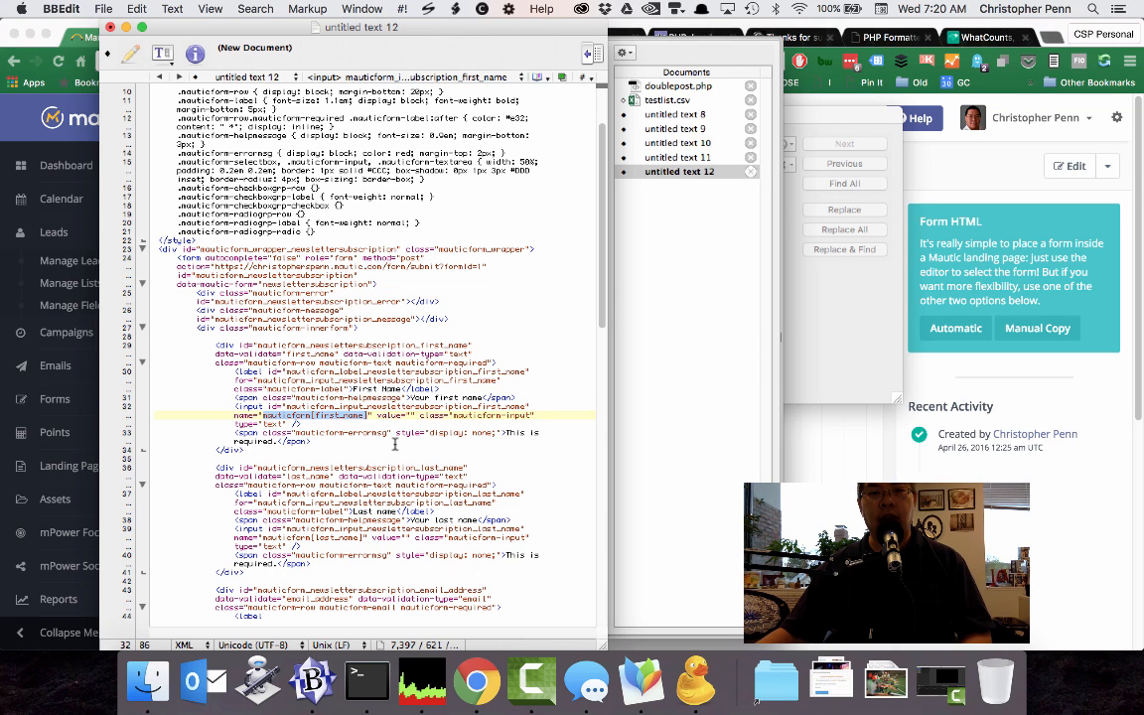
{"action": "left_click", "coordinate": [647, 86]}
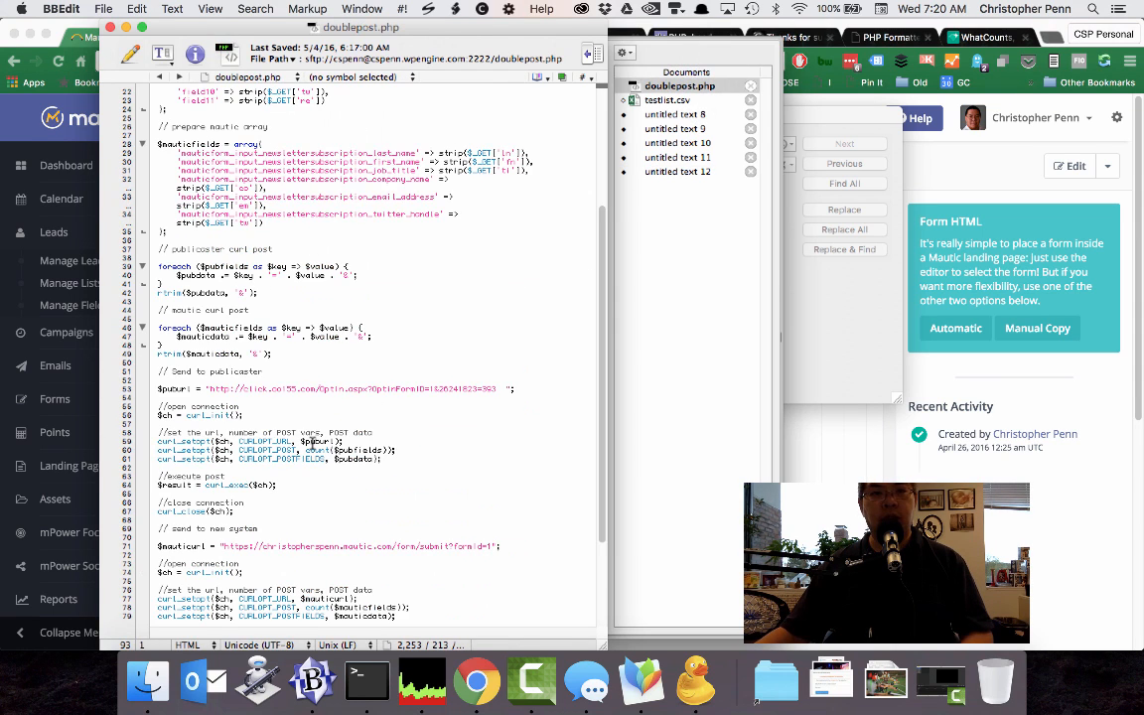
{"action": "double_click", "coordinate": [338, 161]}
{"action": "key", "text": "super+v"}
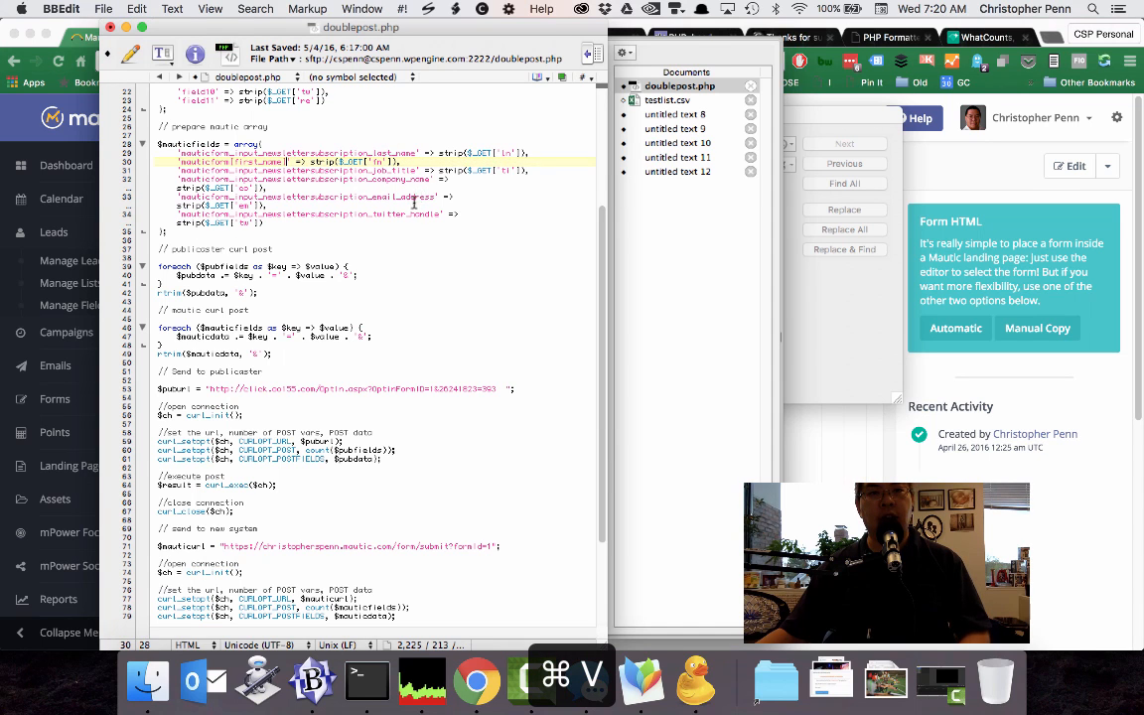
Replace the last-name key in doublepost.php's Mautic array with the form's input name mauticform[last_name].
{"action": "left_click", "coordinate": [670, 172]}
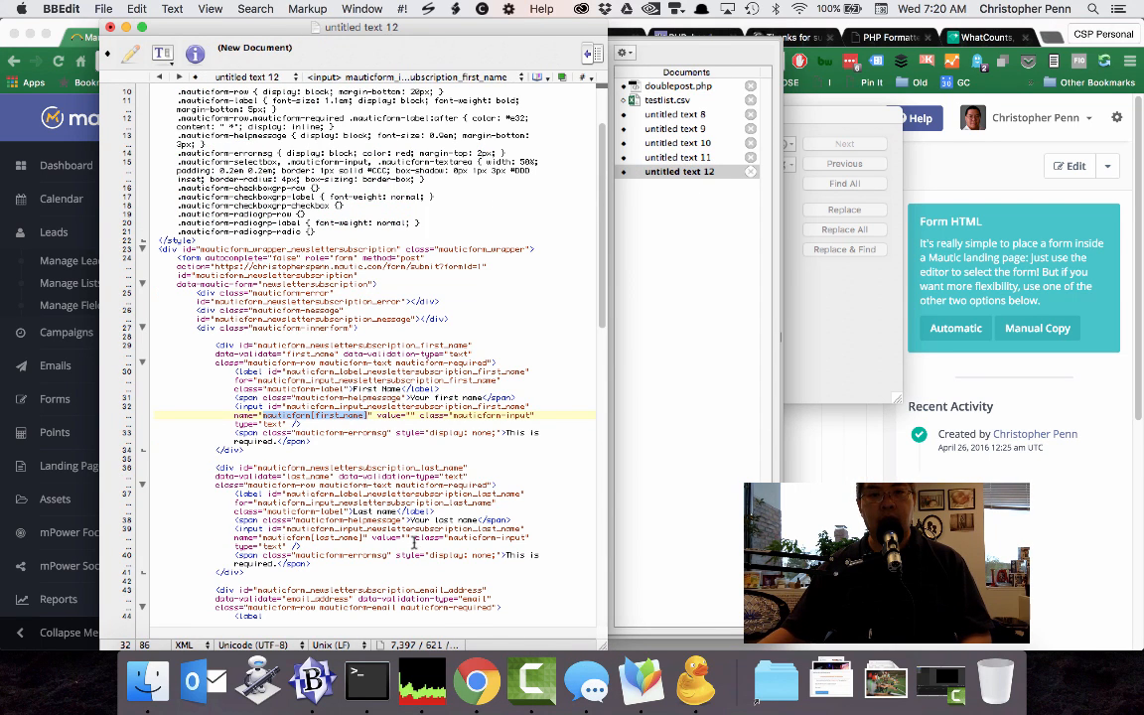
{"action": "left_click_drag", "start_coordinate": [364, 537], "coordinate": [262, 537]}
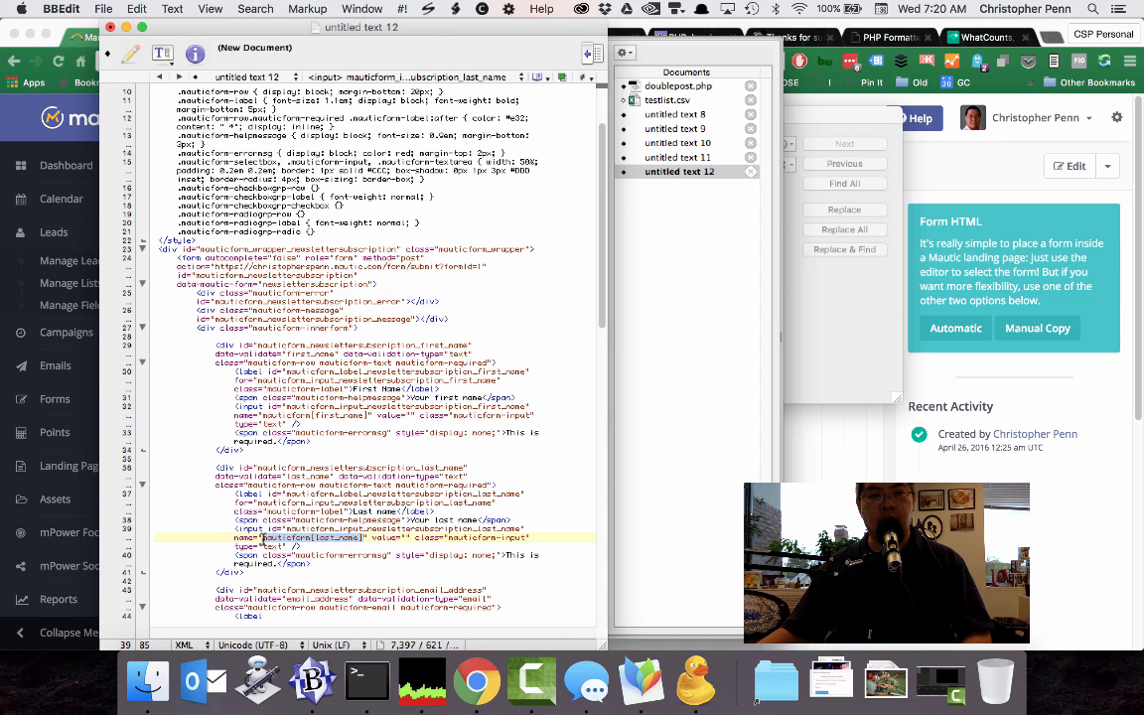
{"action": "key", "text": "super+c"}
{"action": "left_click", "coordinate": [650, 86]}
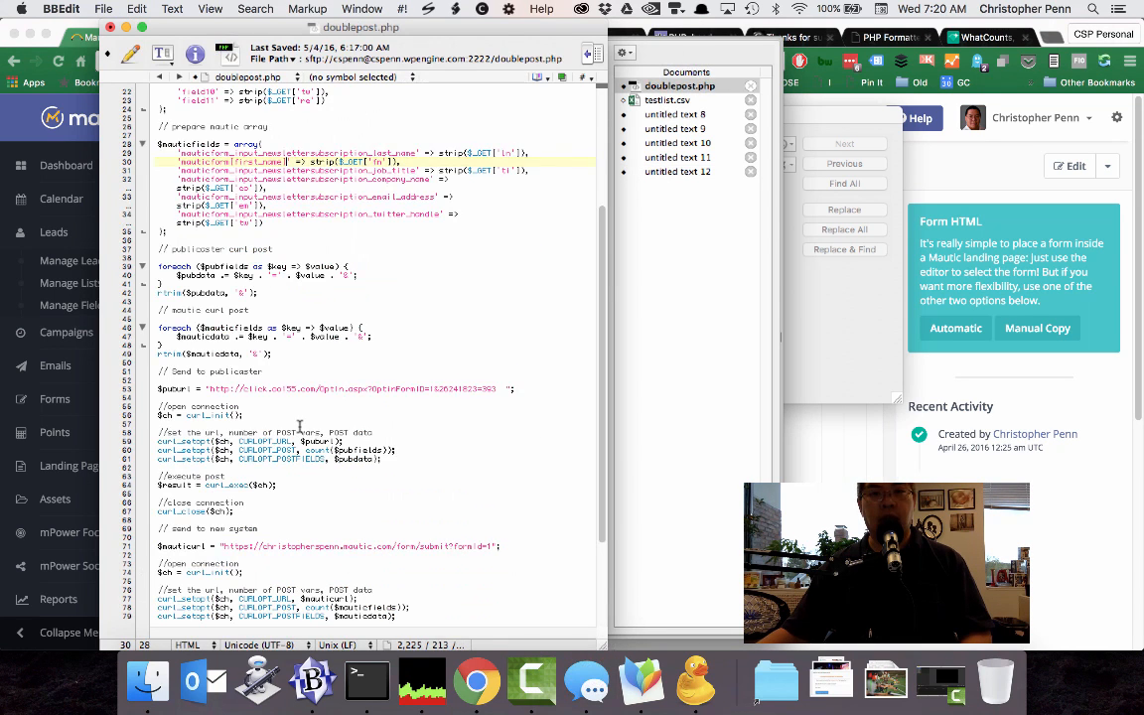
{"action": "double_click", "coordinate": [276, 155]}
{"action": "key", "text": "super+v"}
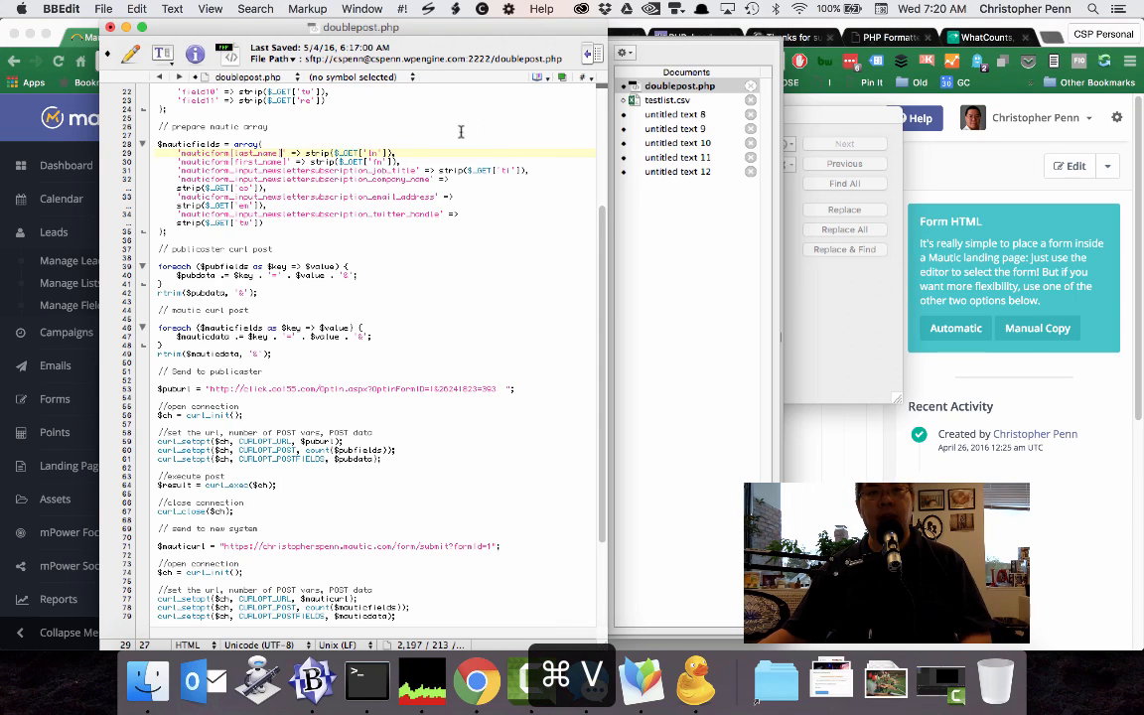
Copy mauticform[email_address] from the pasted form and use it as the email key in doublepost.php's Mautic array.
{"action": "left_click", "coordinate": [668, 173]}
{"action": "scroll", "coordinate": [465, 432], "scroll_direction": "down", "scroll_amount": 3}
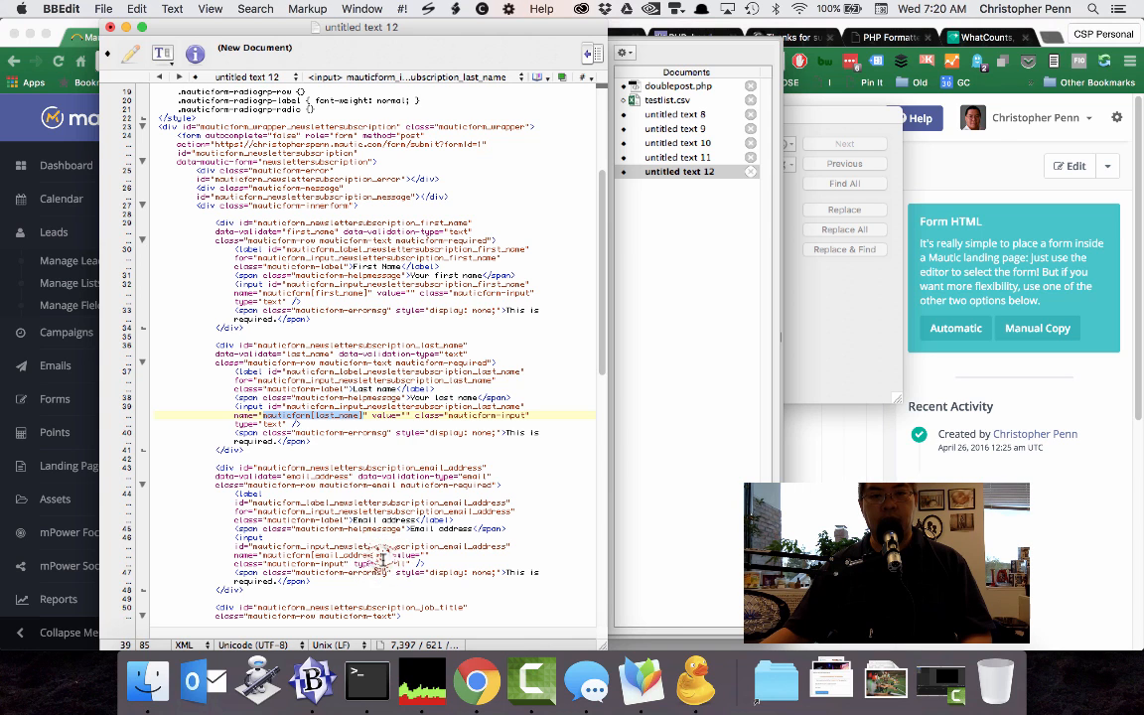
{"action": "left_click_drag", "start_coordinate": [380, 555], "coordinate": [260, 555]}
{"action": "key", "text": "super+c"}
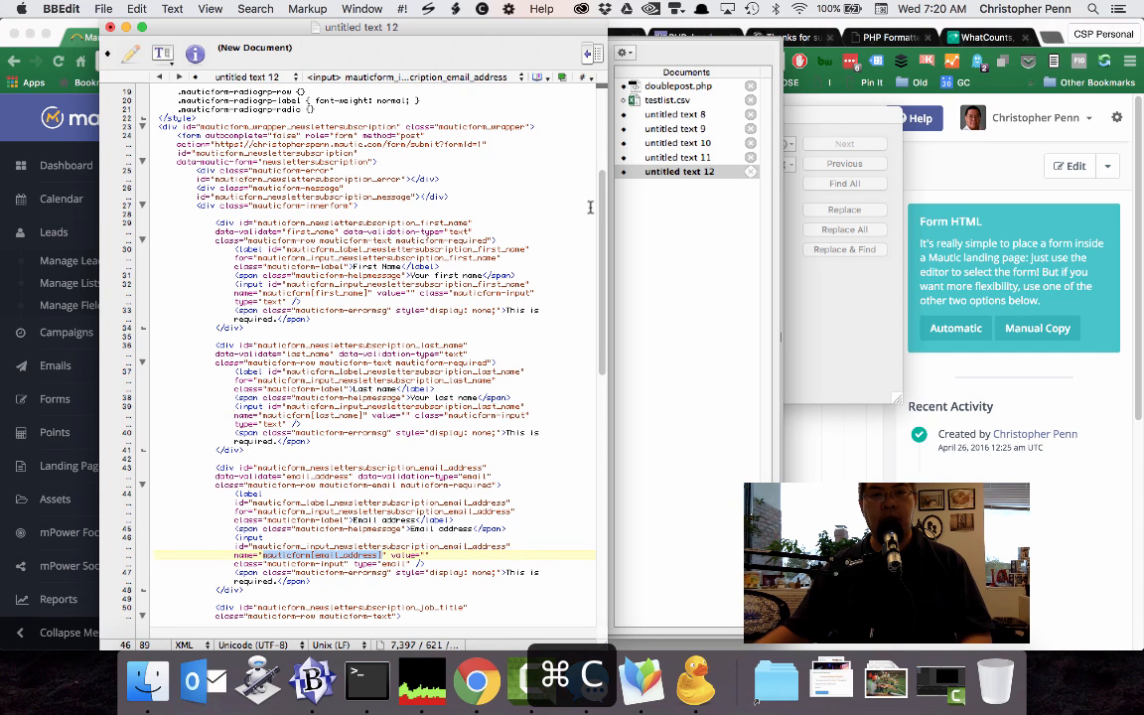
{"action": "left_click", "coordinate": [670, 87]}
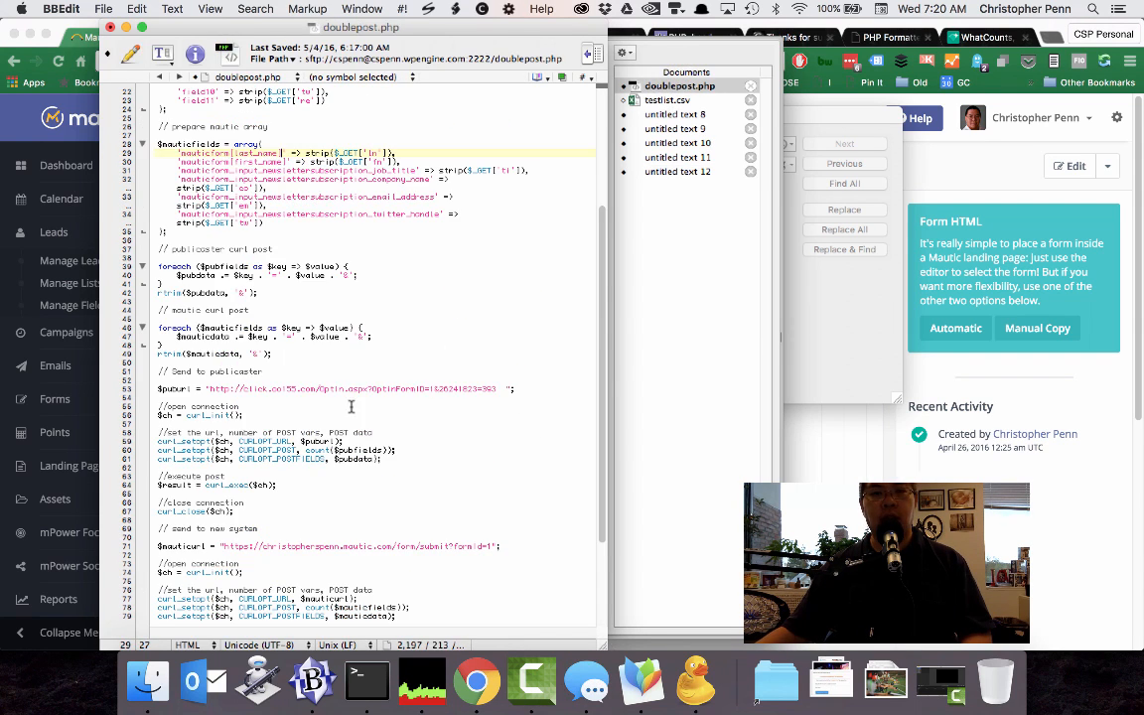
{"action": "double_click", "coordinate": [298, 196]}
{"action": "key", "text": "super+v"}
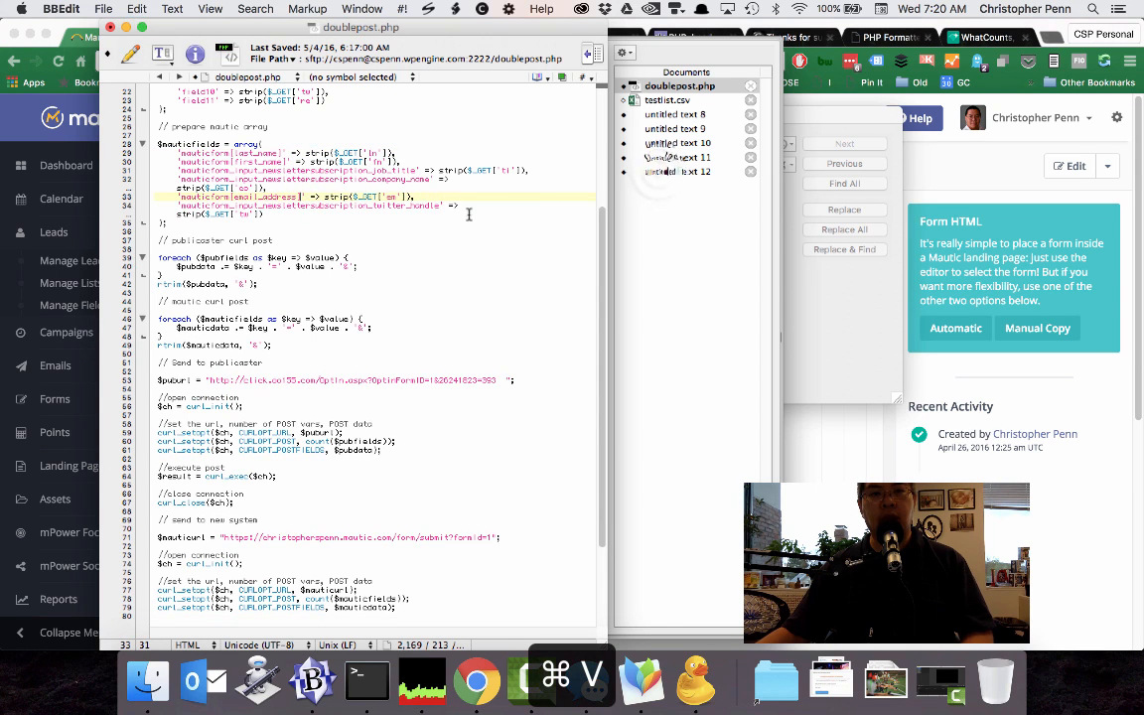
Copy mauticform[job_title] from the pasted form and substitute it for the job-title key in doublepost.php's Mautic array.
{"action": "left_click", "coordinate": [665, 171]}
{"action": "scroll", "coordinate": [415, 484], "scroll_direction": "down", "scroll_amount": 5}
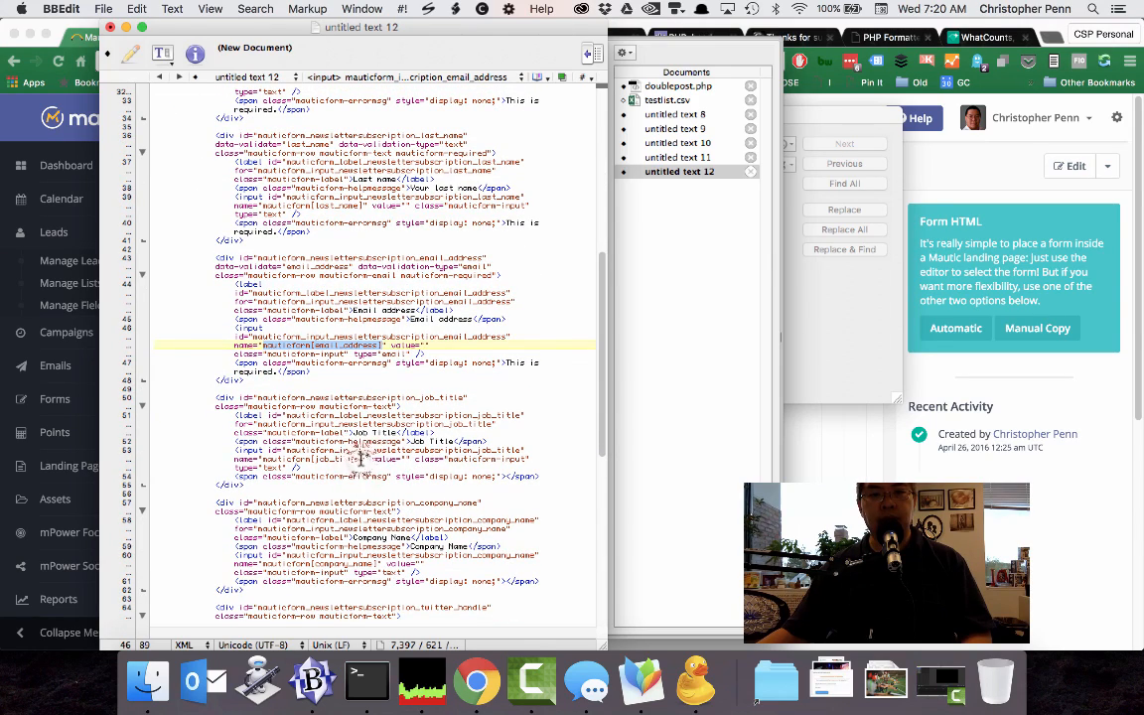
{"action": "left_click_drag", "start_coordinate": [365, 459], "coordinate": [262, 459]}
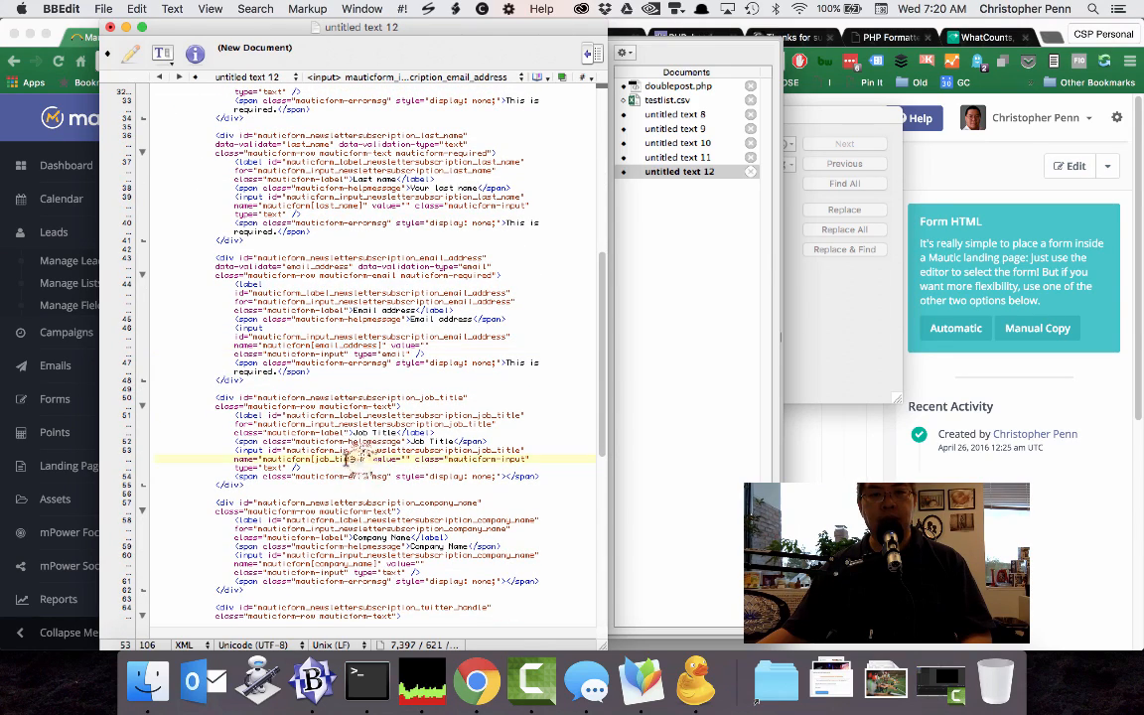
{"action": "left_click", "coordinate": [660, 86]}
{"action": "left_click_drag", "start_coordinate": [232, 169], "coordinate": [417, 170]}
{"action": "key", "text": "super+v"}
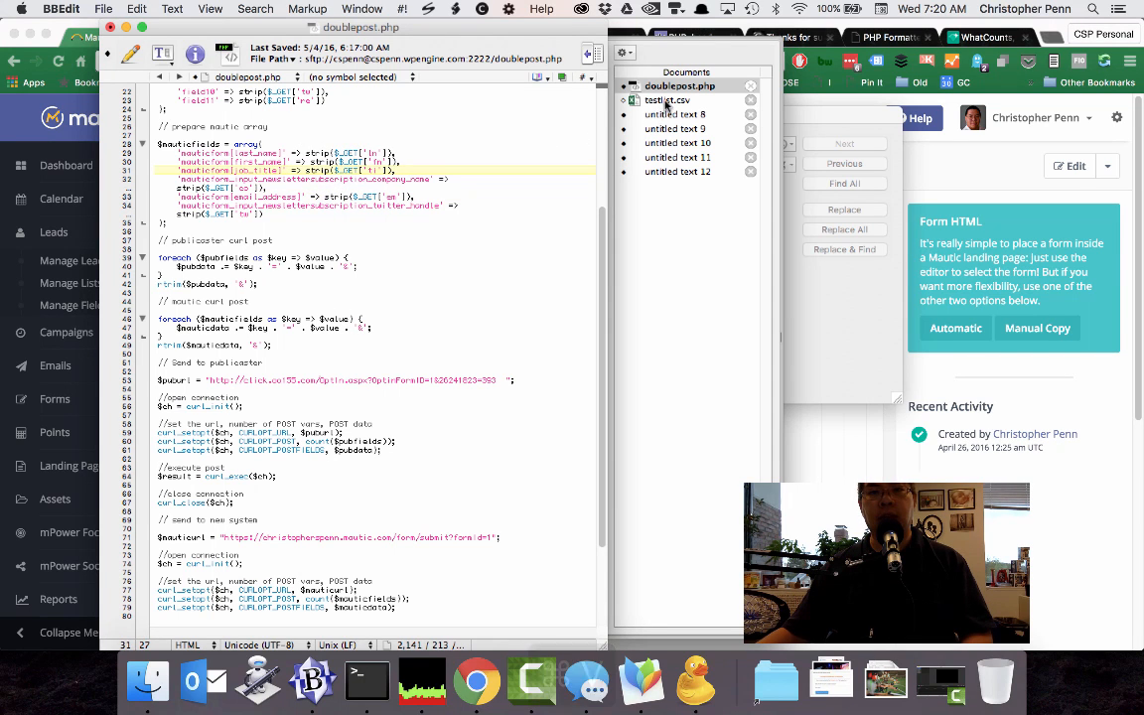
Replace the company-name key in doublepost.php's Mautic array with mauticform[company_name], copied from the pasted form.
{"action": "left_click", "coordinate": [678, 173]}
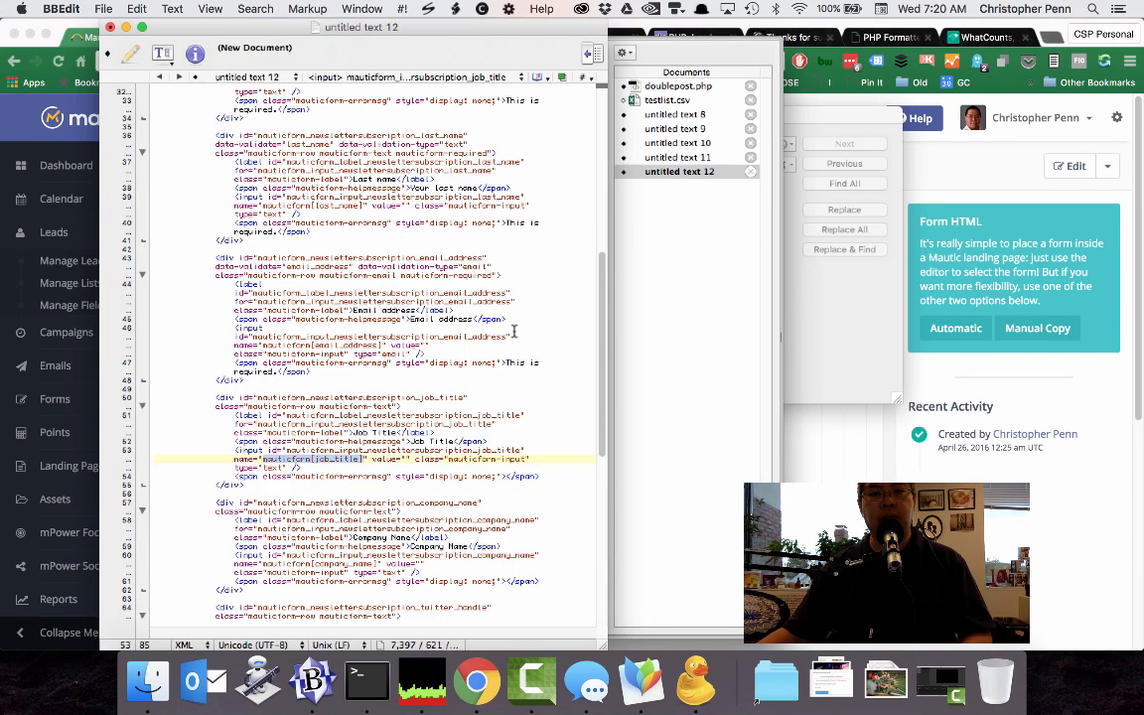
{"action": "scroll", "coordinate": [378, 407], "scroll_direction": "down", "scroll_amount": 5}
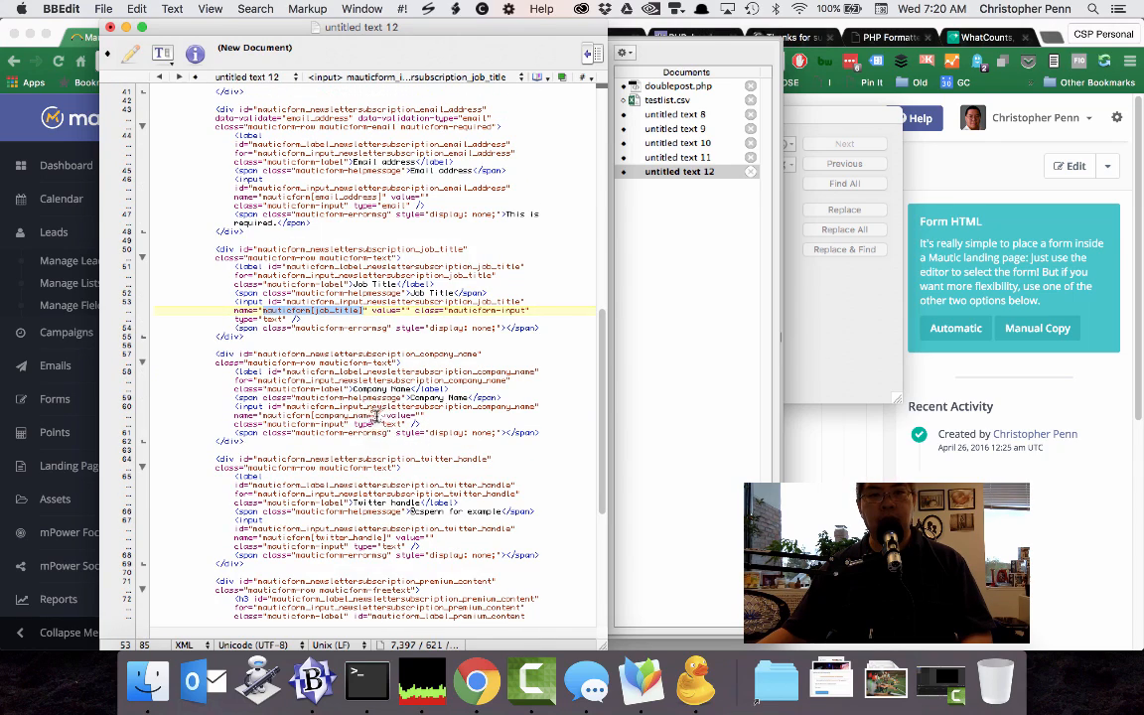
{"action": "left_click_drag", "start_coordinate": [375, 415], "coordinate": [266, 411]}
{"action": "key", "text": "super+c"}
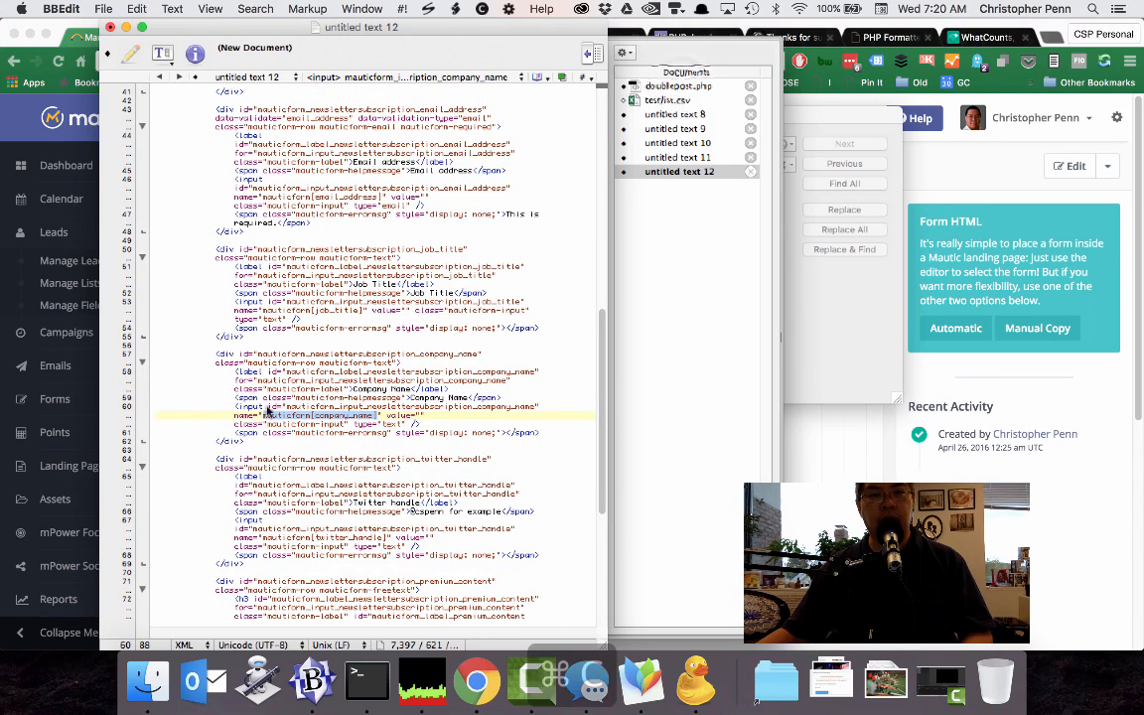
{"action": "left_click", "coordinate": [677, 86]}
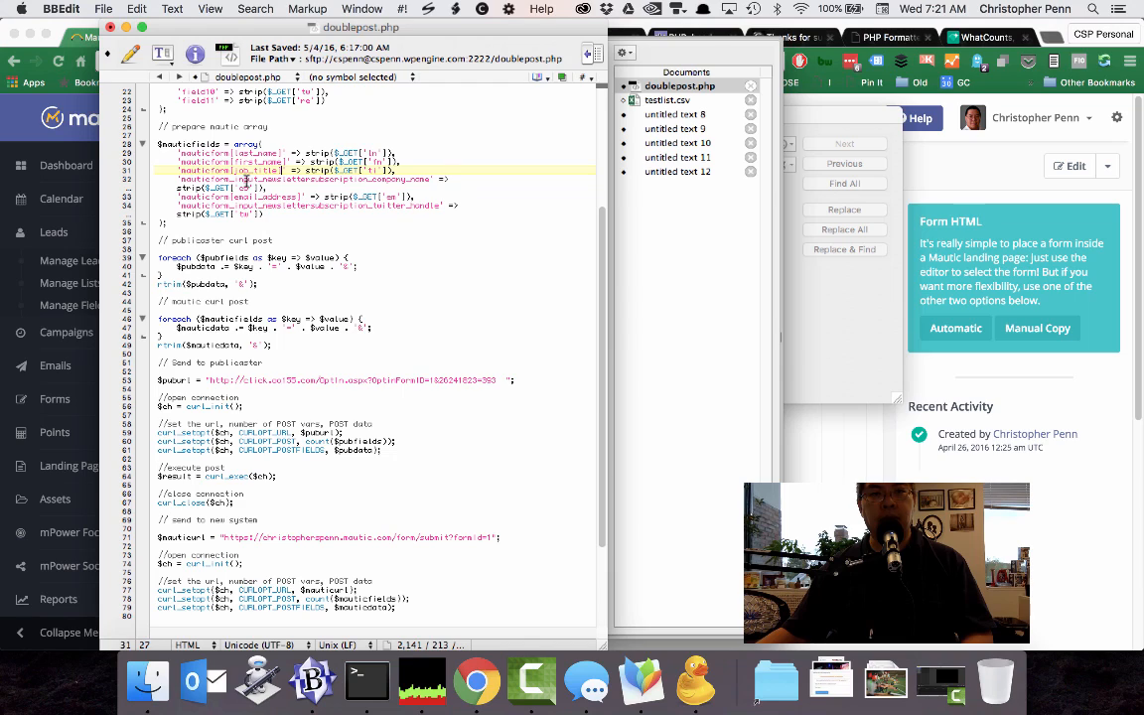
{"action": "double_click", "coordinate": [313, 179]}
{"action": "key", "text": "super+v"}
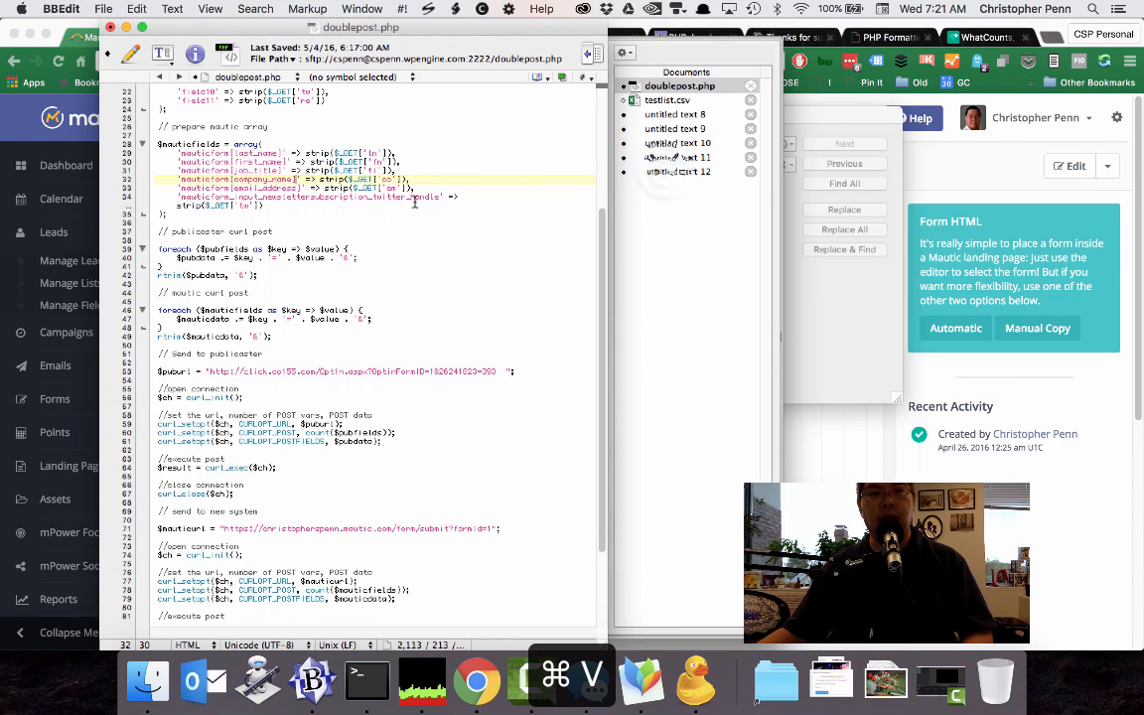
Replace the Twitter-handle key in doublepost.php's Mautic array with the form's mauticform[twitter_handle] and save the file.
{"action": "left_click", "coordinate": [663, 171]}
{"action": "scroll", "coordinate": [401, 477], "scroll_direction": "down", "scroll_amount": 3}
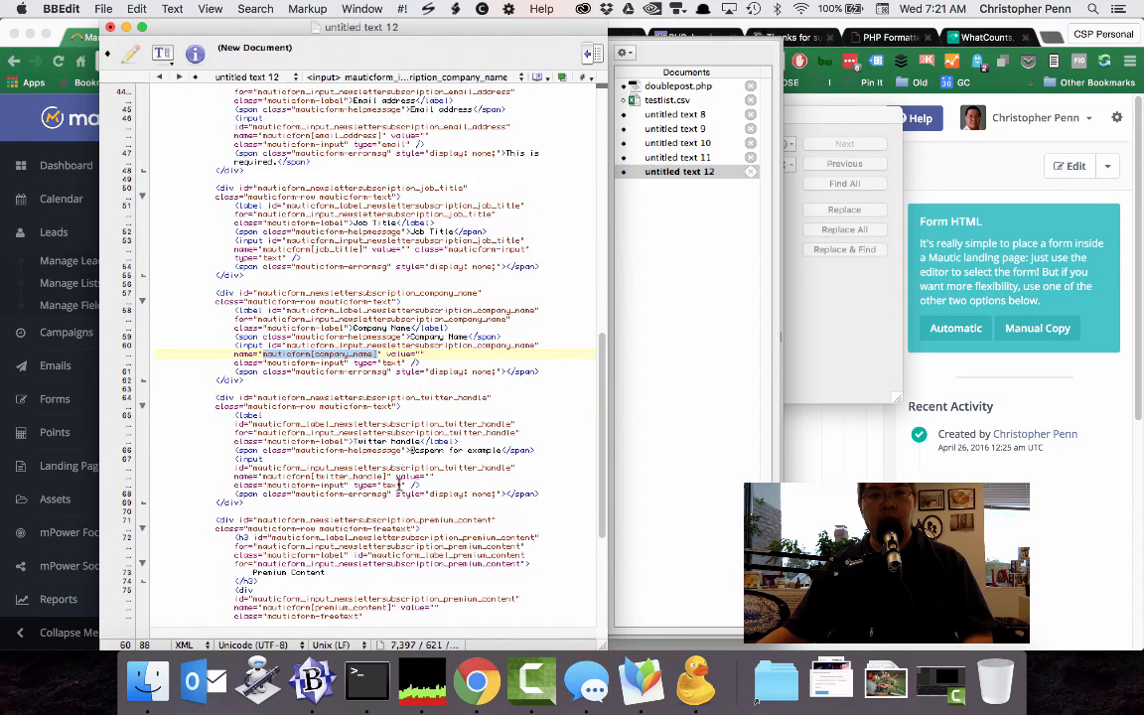
{"action": "left_click_drag", "start_coordinate": [386, 477], "coordinate": [281, 477]}
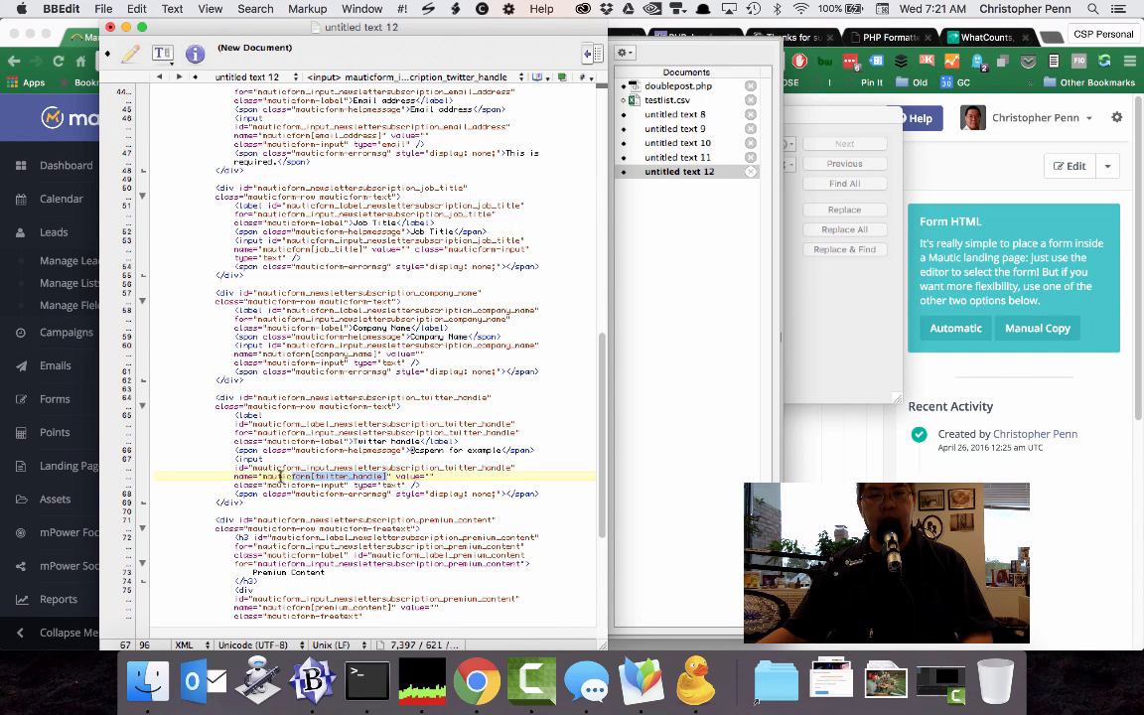
{"action": "key", "text": "super+c"}
{"action": "left_click", "coordinate": [678, 86]}
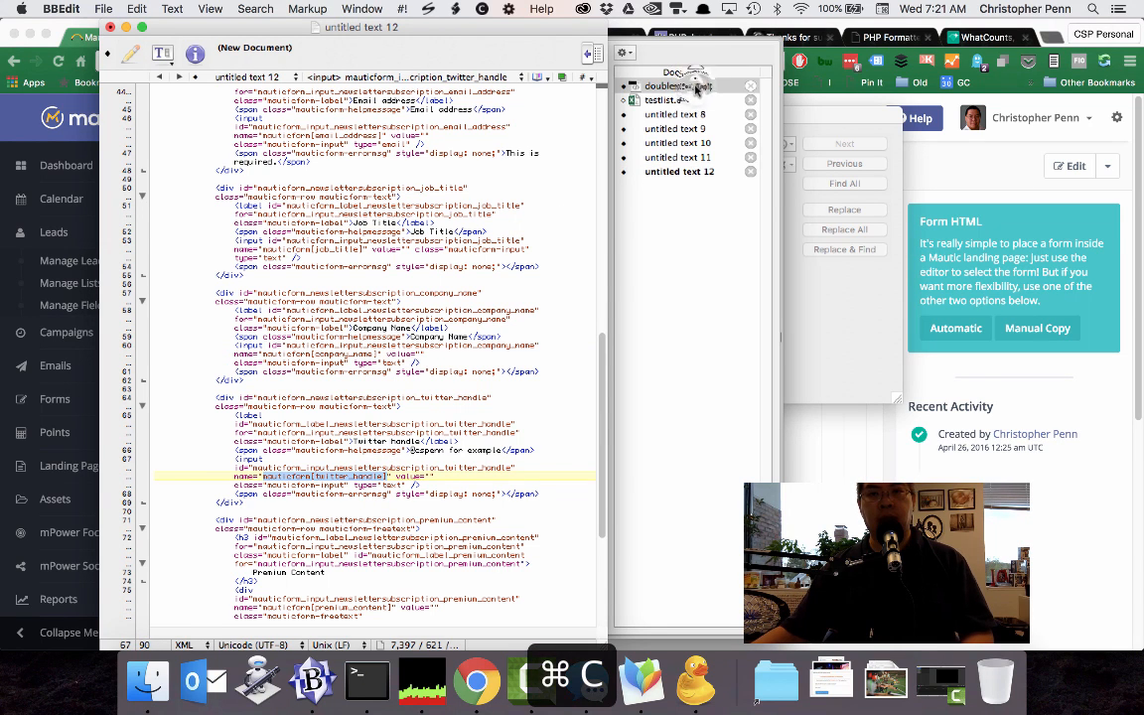
{"action": "double_click", "coordinate": [308, 197]}
{"action": "key", "text": "super+v"}
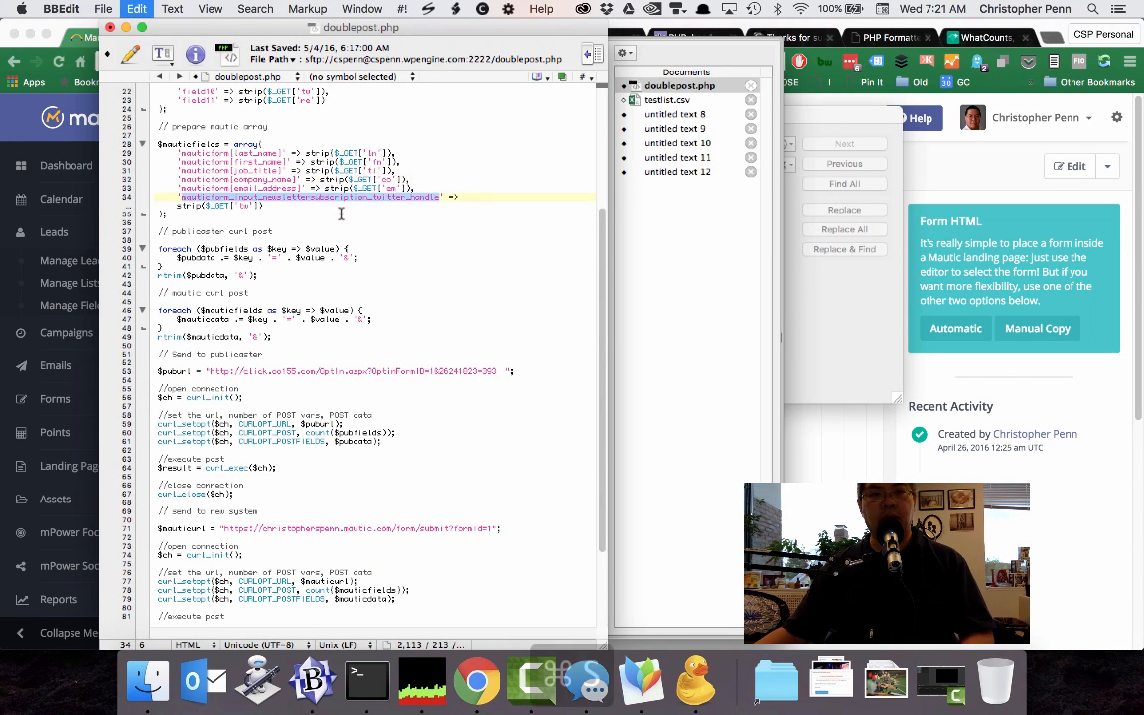
{"action": "key", "text": "super+s"}
Switch to Chrome, open a preview of the Subscribe to the newsletter form and autofill the subscriber's name, email and company SHIFT Communications.
{"action": "left_click", "coordinate": [477, 682]}
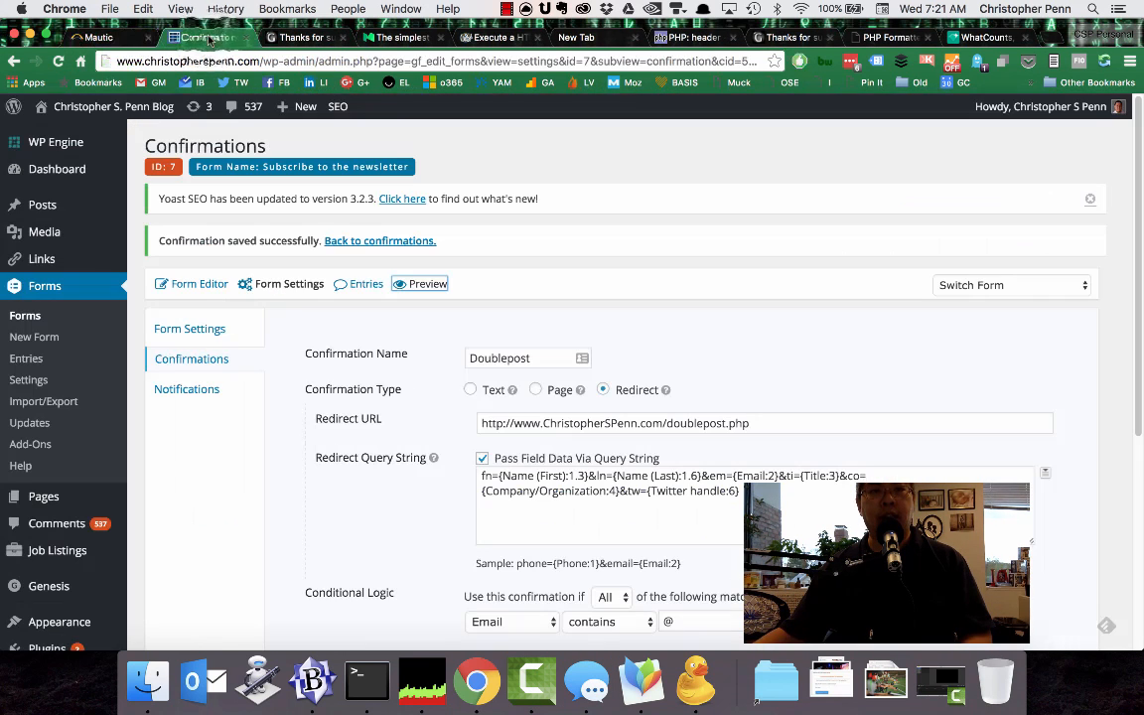
{"action": "left_click", "coordinate": [199, 37]}
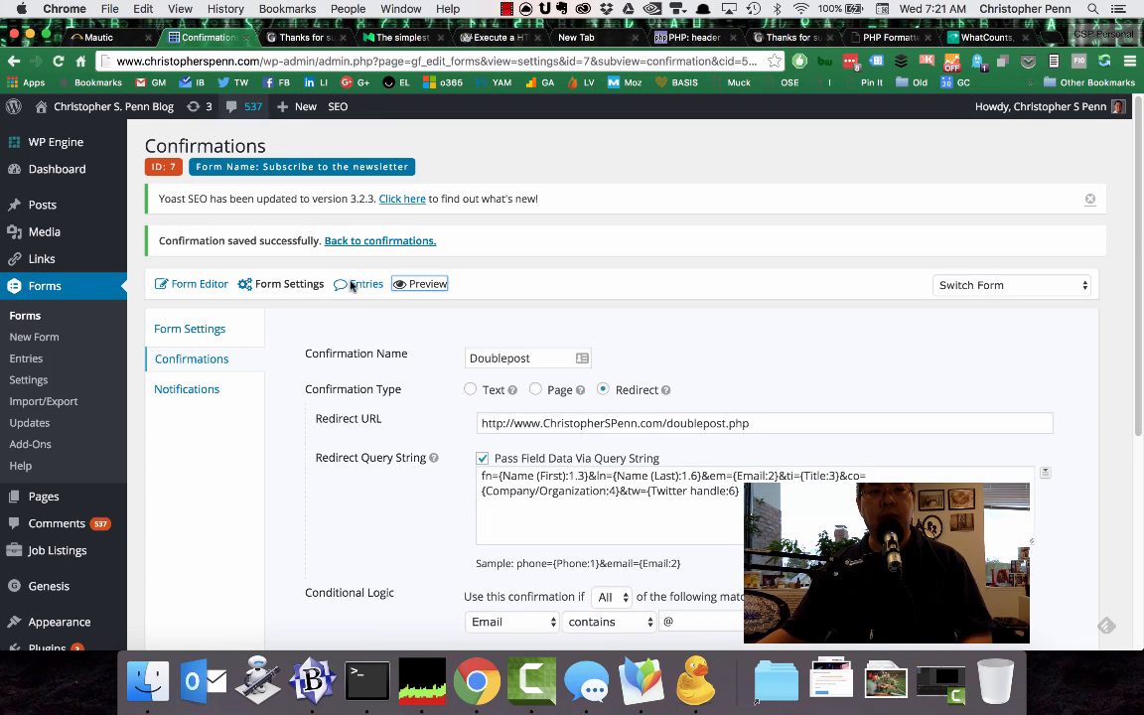
{"action": "left_click", "coordinate": [417, 285]}
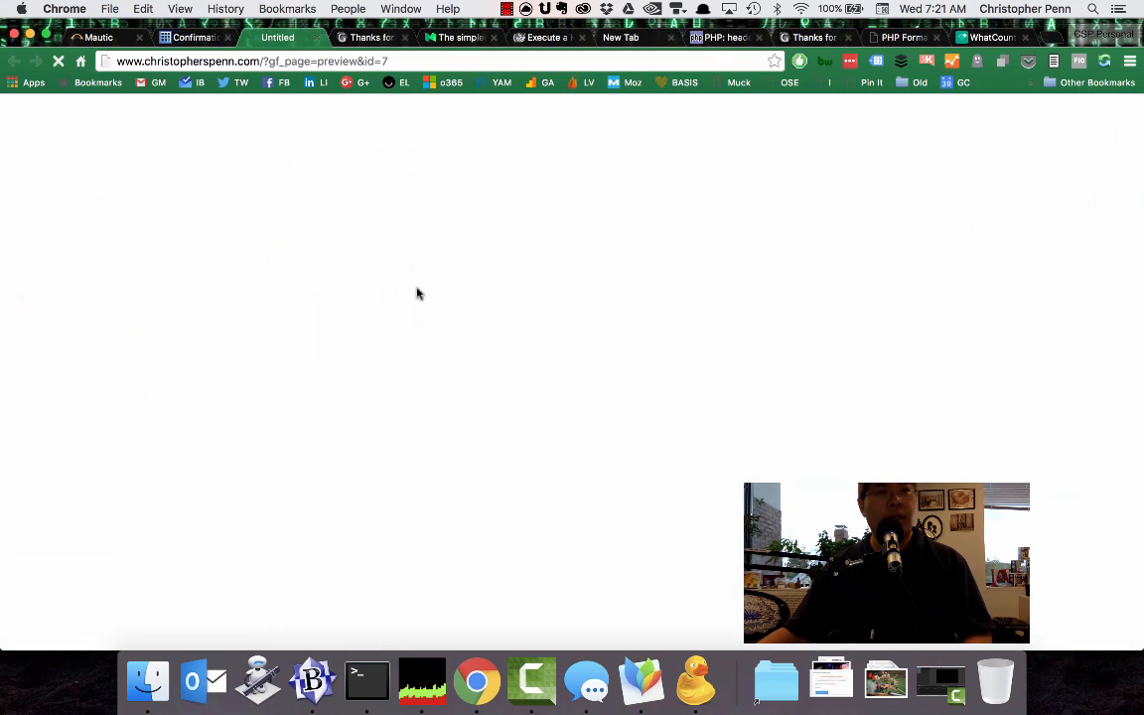
{"action": "left_click", "coordinate": [255, 301]}
{"action": "type", "text": "C"}
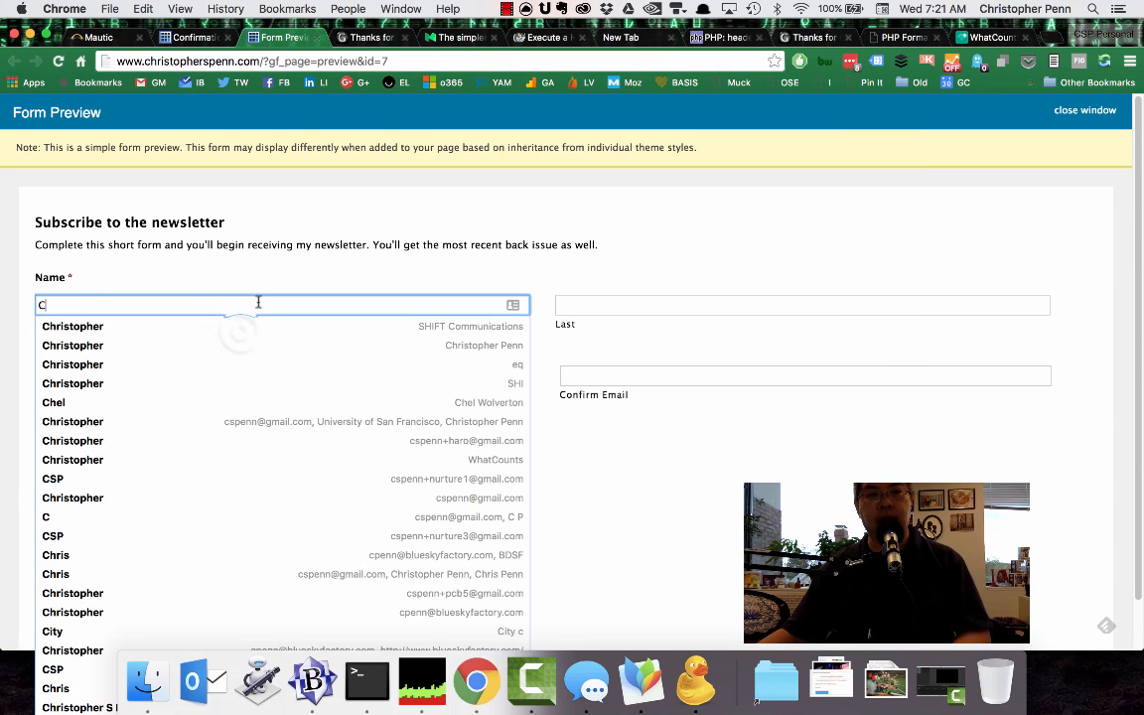
{"action": "left_click", "coordinate": [239, 337]}
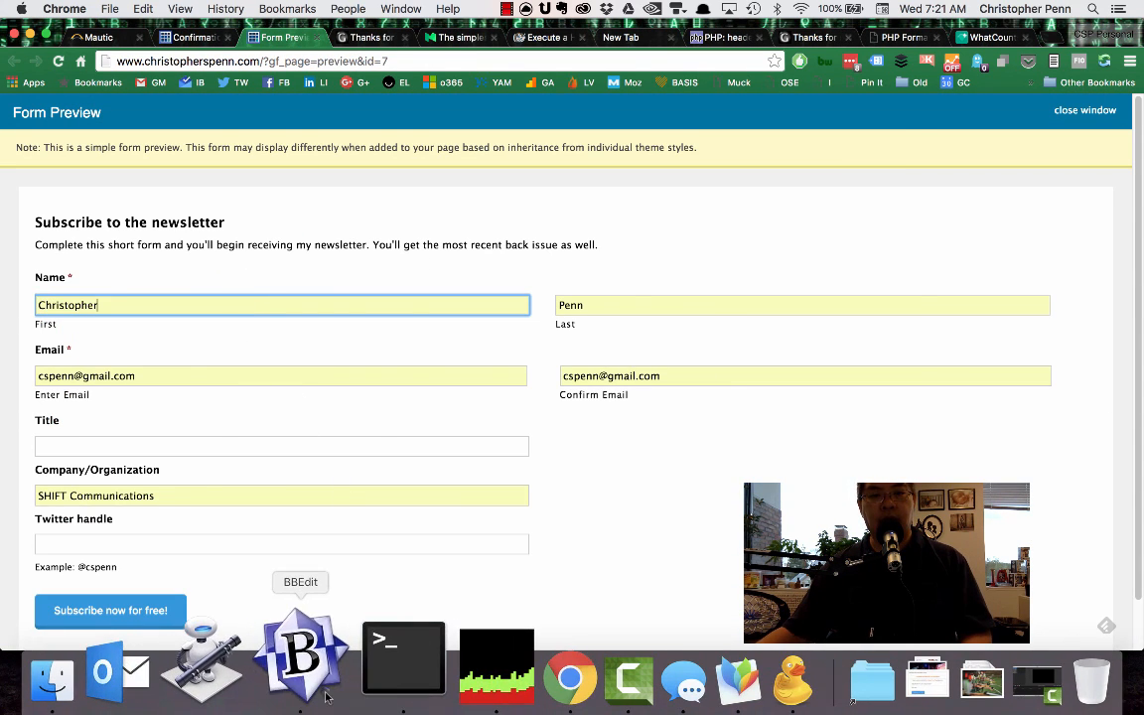
Switch to BBEdit, open testlist.csv and copy the fifth test email address.
{"action": "left_click", "coordinate": [308, 638]}
{"action": "left_click", "coordinate": [679, 172]}
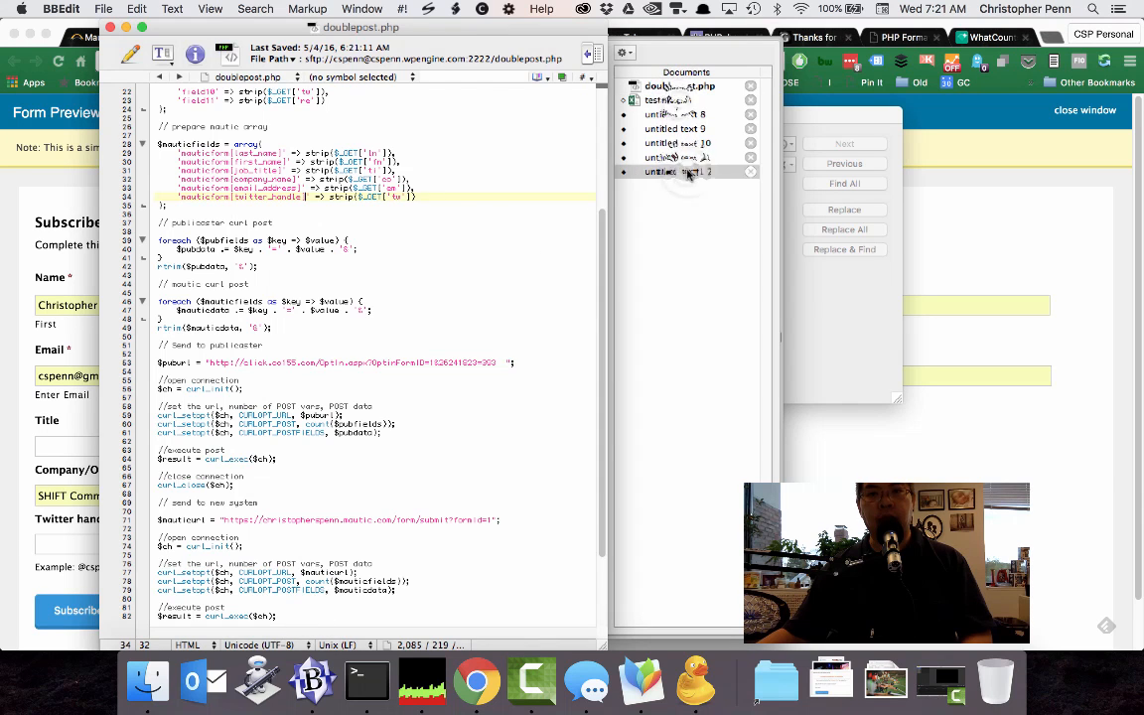
{"action": "left_click", "coordinate": [678, 102]}
{"action": "left_click_drag", "start_coordinate": [288, 137], "coordinate": [151, 138]}
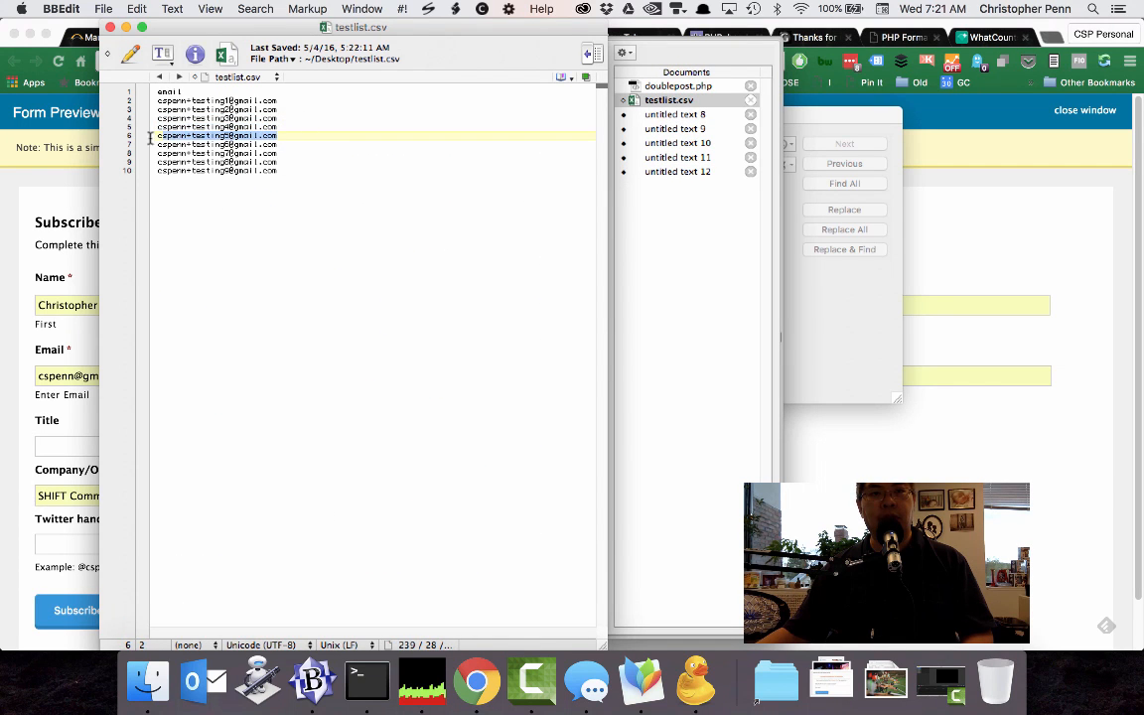
{"action": "key", "text": "super+c"}
Return to Chrome, replace both email fields in the form preview with the copied test address and submit the subscription.
{"action": "key", "text": "super+Tab"}
{"action": "left_click", "coordinate": [256, 382]}
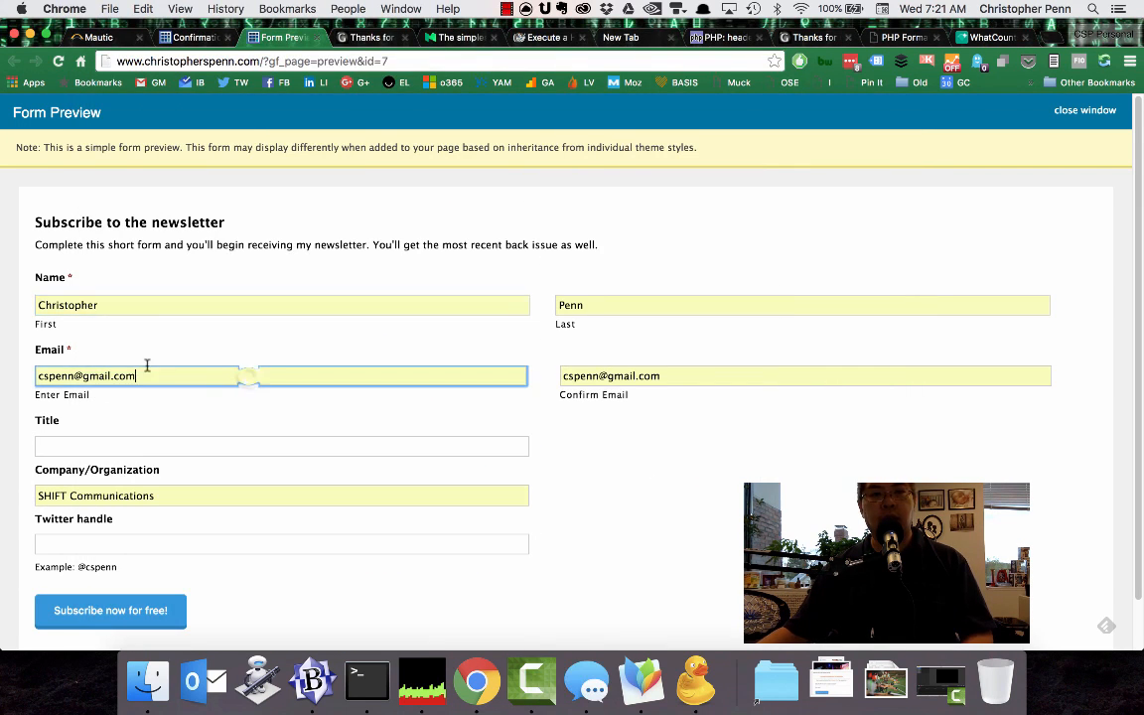
{"action": "key", "text": "super+a"}
{"action": "key", "text": "super+v"}
{"action": "key", "text": "Tab"}
{"action": "key", "text": "super+v"}
{"action": "left_click", "coordinate": [659, 501]}
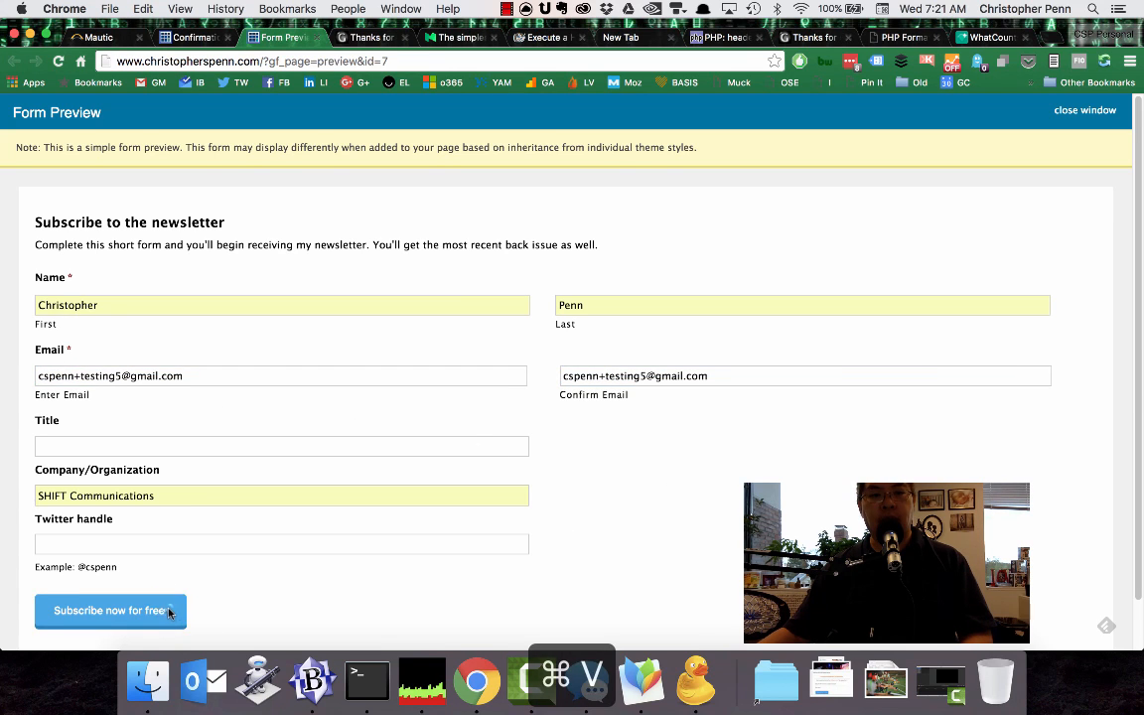
{"action": "left_click", "coordinate": [110, 610]}
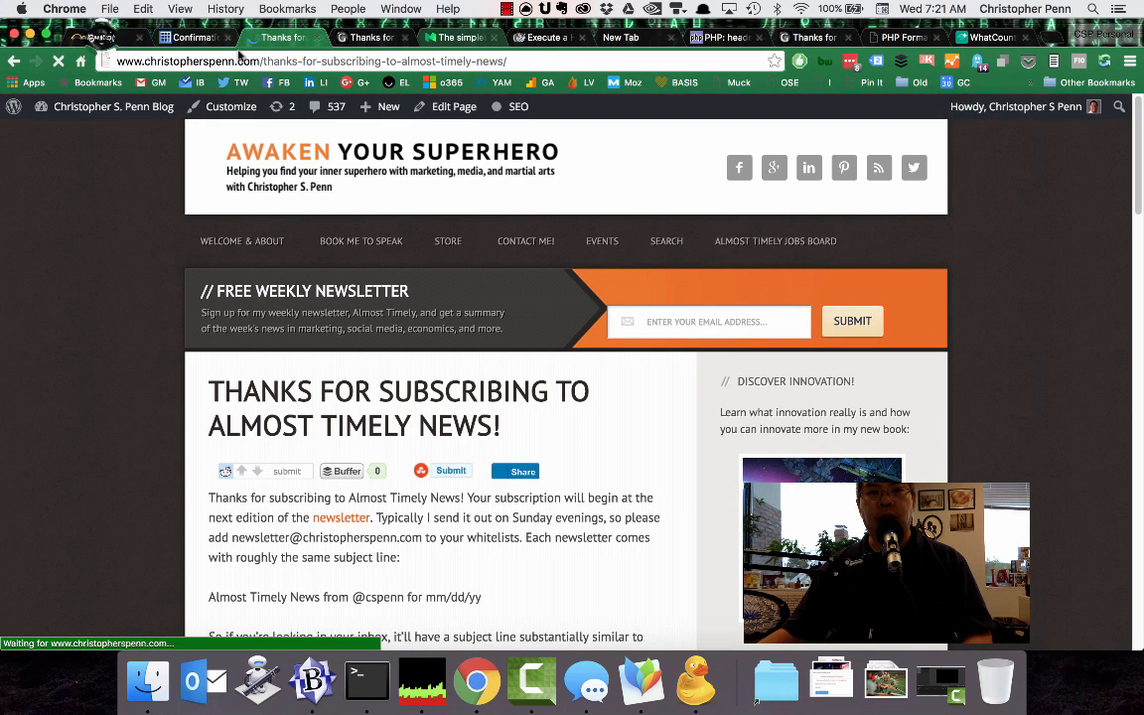
Reload Mautic's Newsletter Subscription page, then open the Dashboard and examine Recent Activity for the test signup.
{"action": "left_click", "coordinate": [100, 37]}
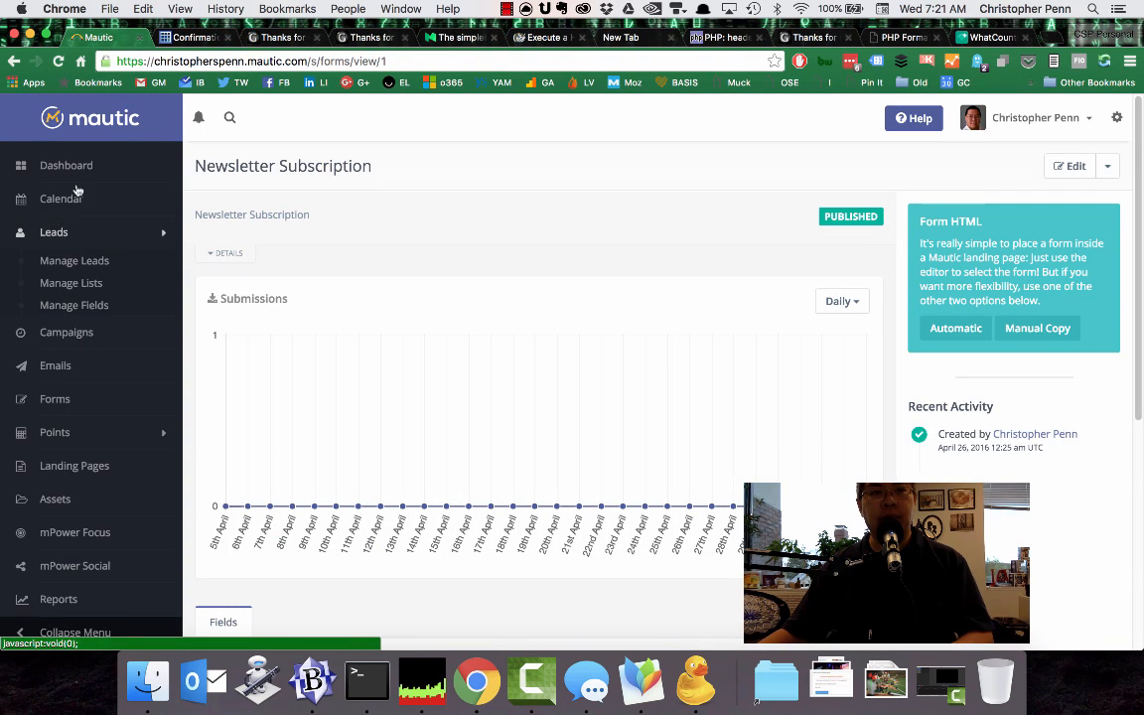
{"action": "key", "text": "super+r"}
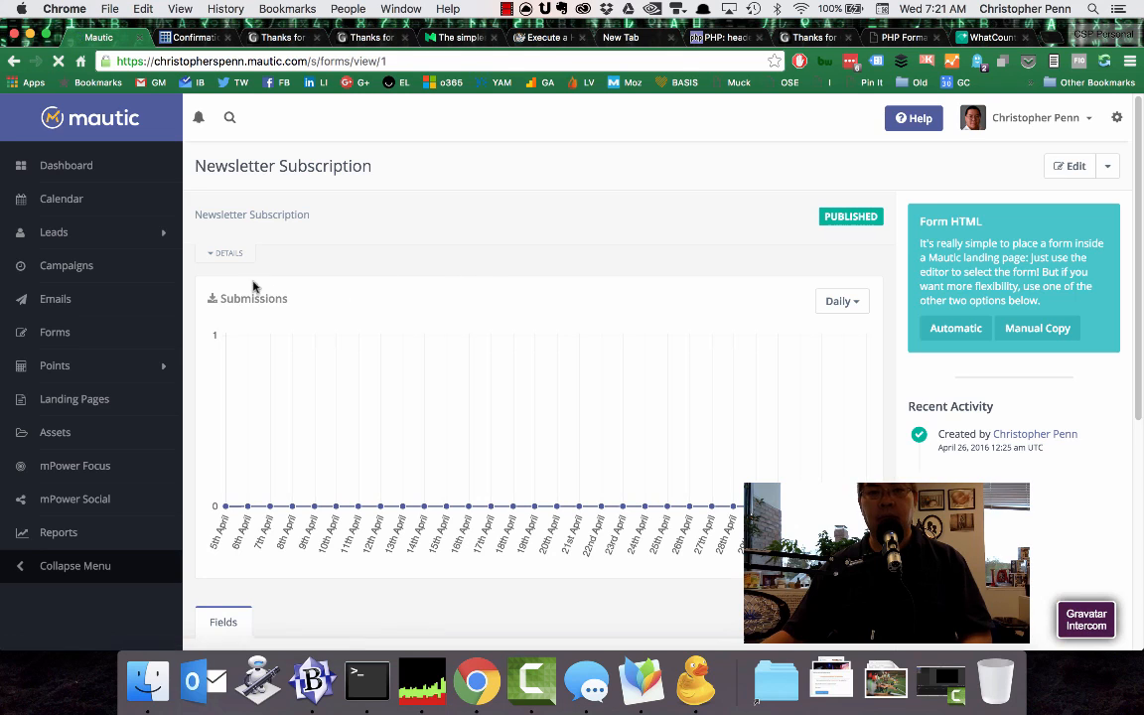
{"action": "left_click", "coordinate": [76, 168]}
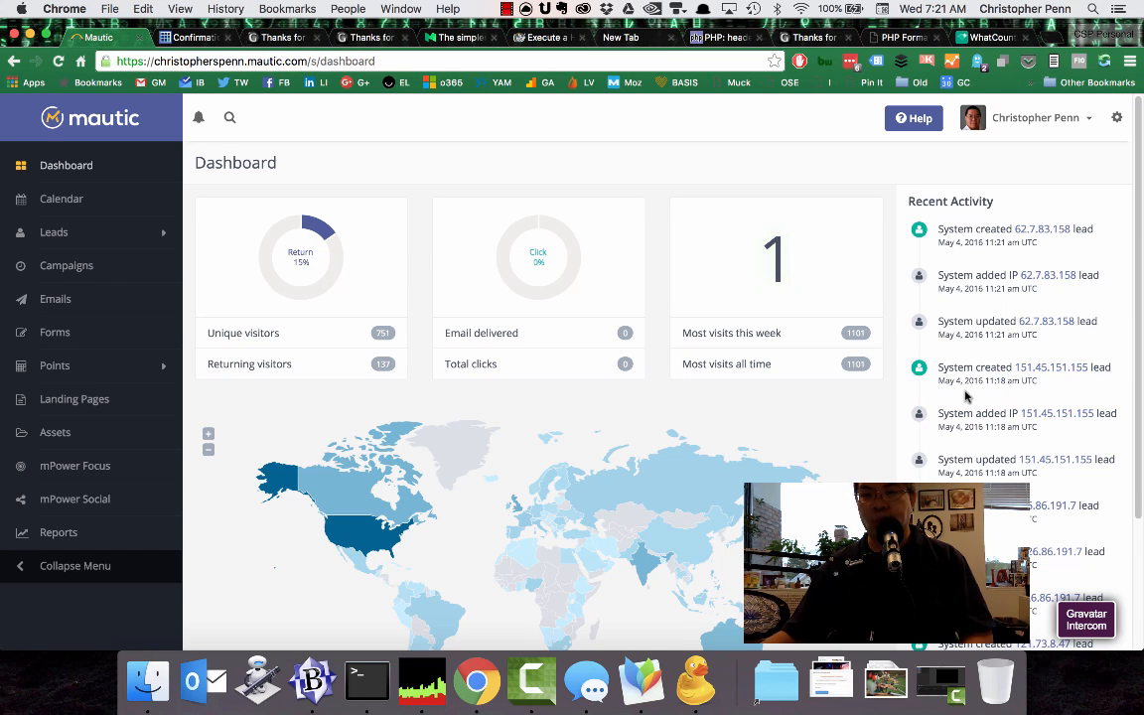
{"action": "scroll", "coordinate": [963, 396], "scroll_direction": "down", "scroll_amount": 5}
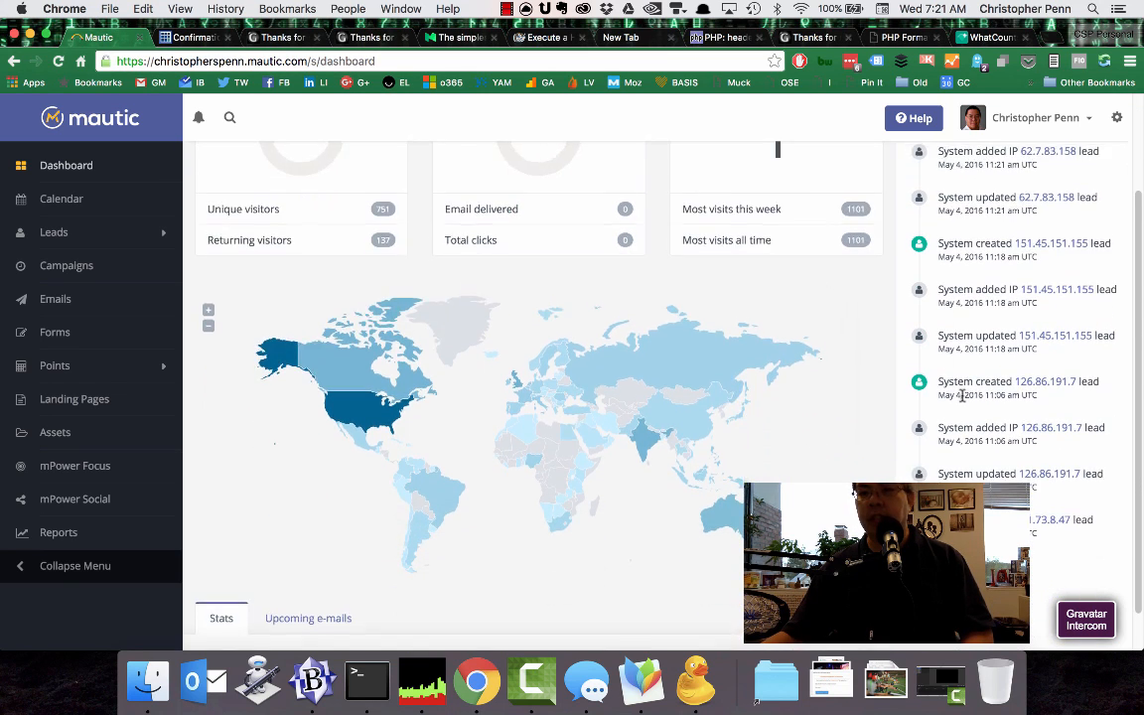
{"action": "scroll", "coordinate": [963, 396], "scroll_direction": "up", "scroll_amount": 5}
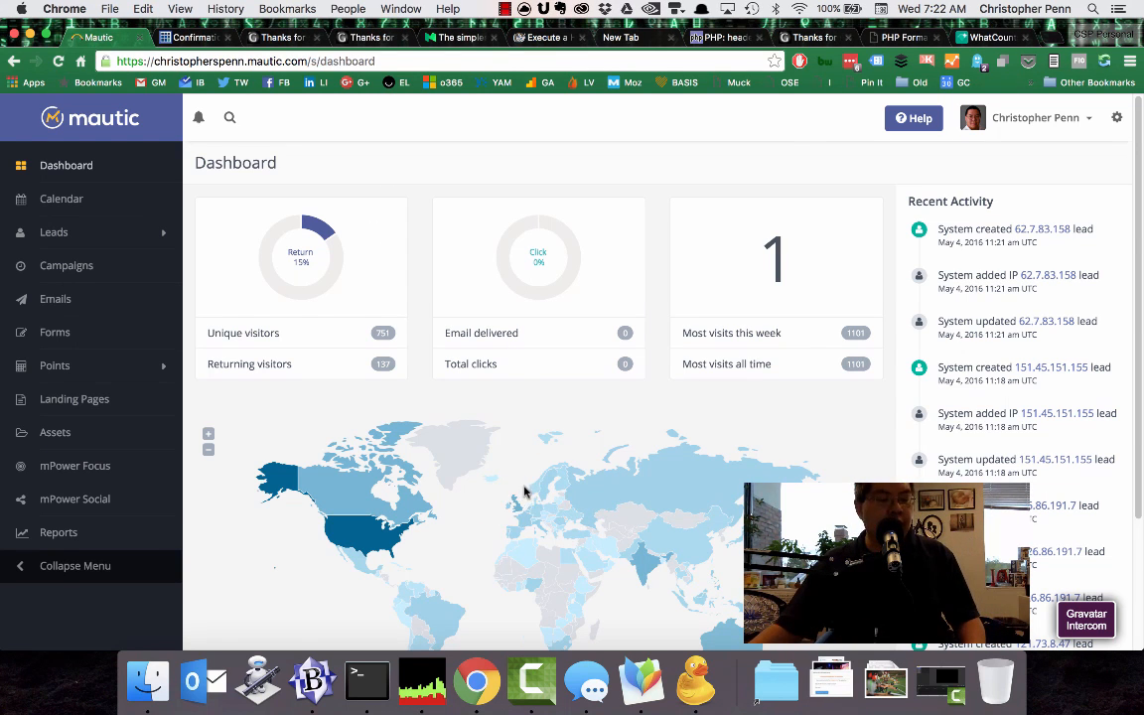
Switch to MindNode, colour the Test node and its Email, Hosted Forms, Tracking Codes and GA Real-Time branches red, and save the map.
{"action": "left_click", "coordinate": [632, 683]}
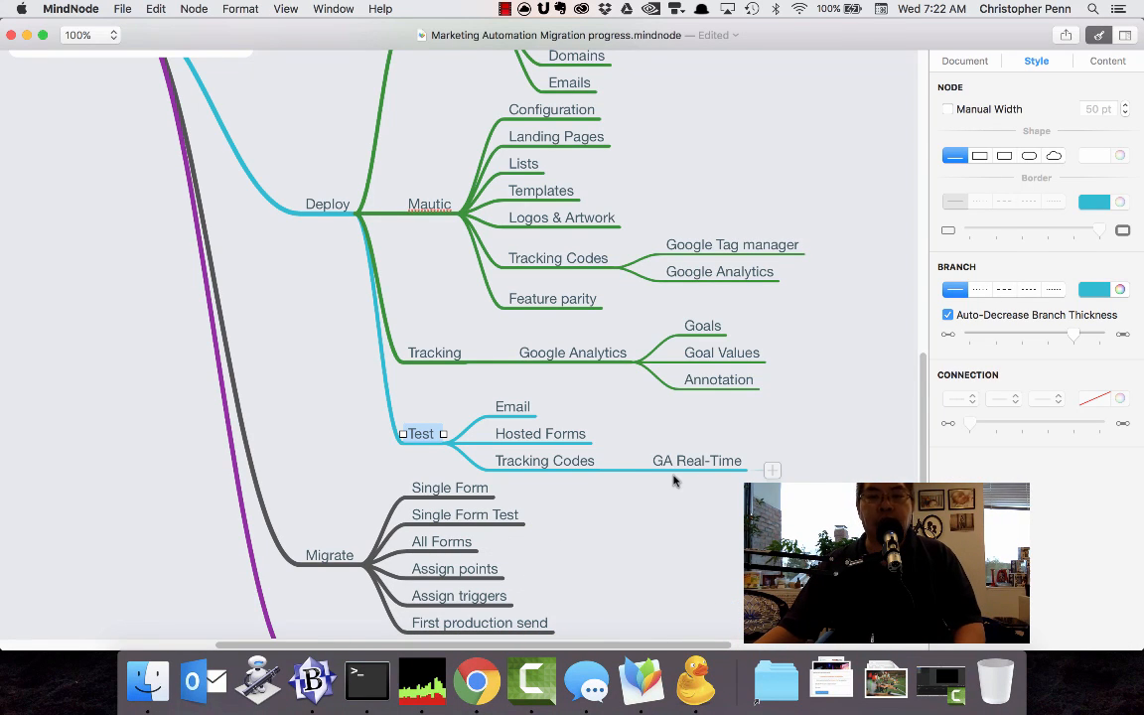
{"action": "left_click", "coordinate": [319, 424]}
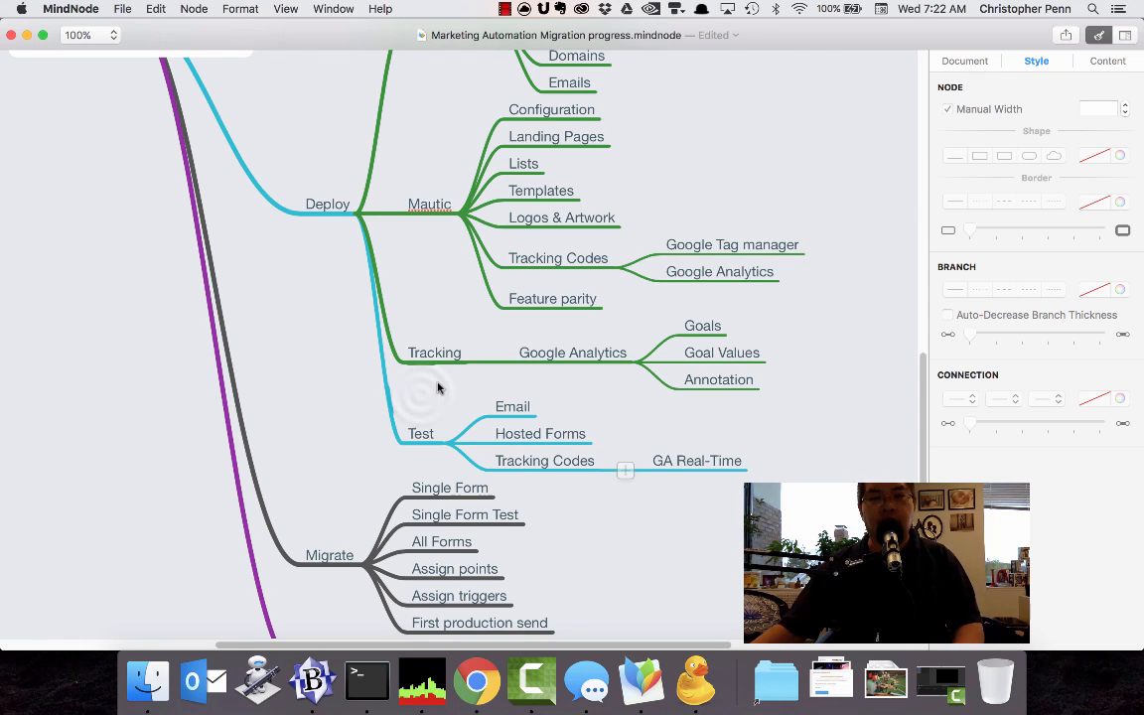
{"action": "left_click_drag", "start_coordinate": [421, 396], "coordinate": [778, 461]}
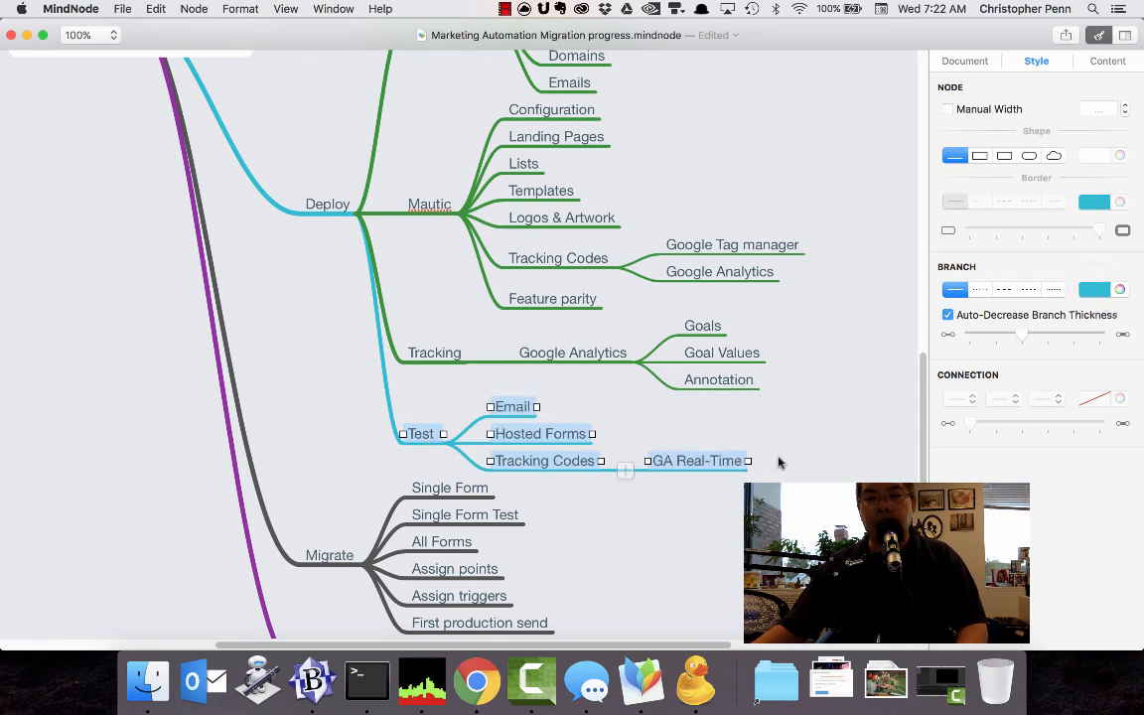
{"action": "left_click", "coordinate": [1093, 289]}
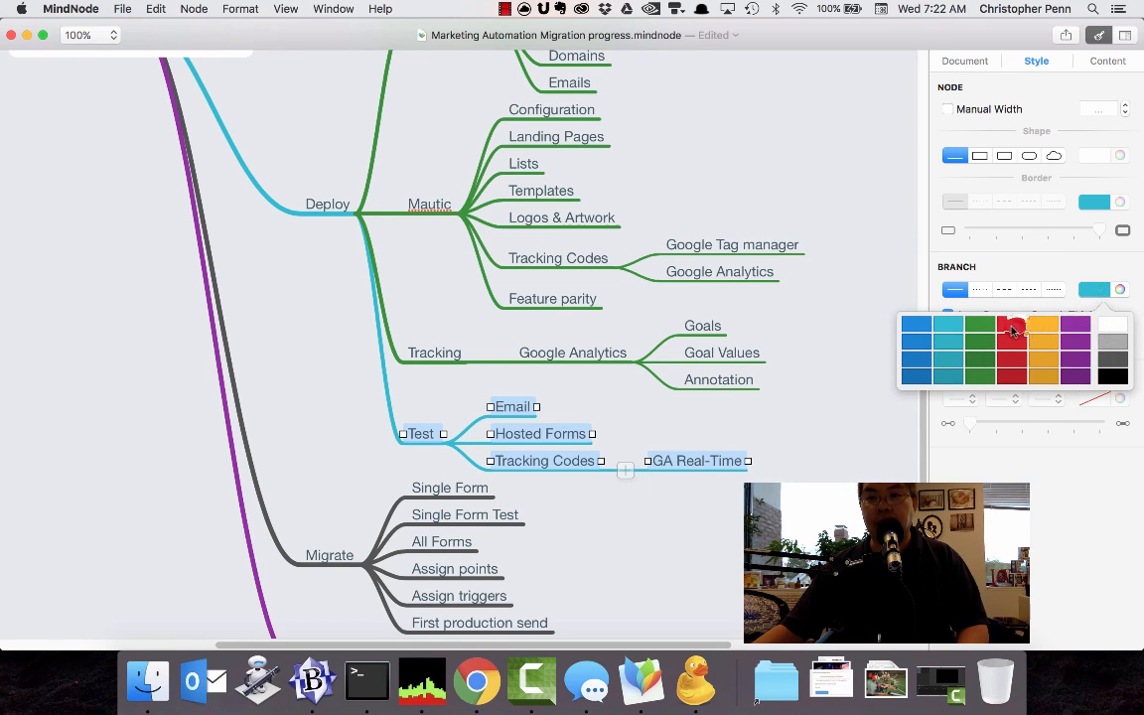
{"action": "left_click", "coordinate": [1011, 331]}
{"action": "left_click", "coordinate": [854, 347]}
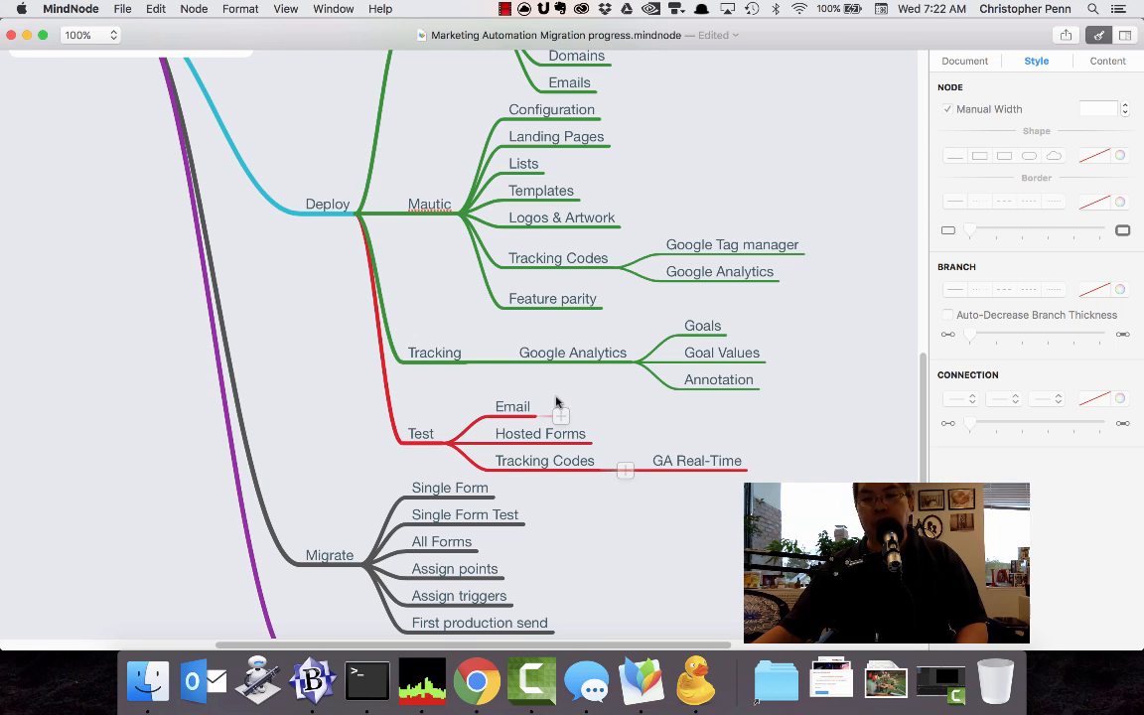
{"action": "key", "text": "super+s"}
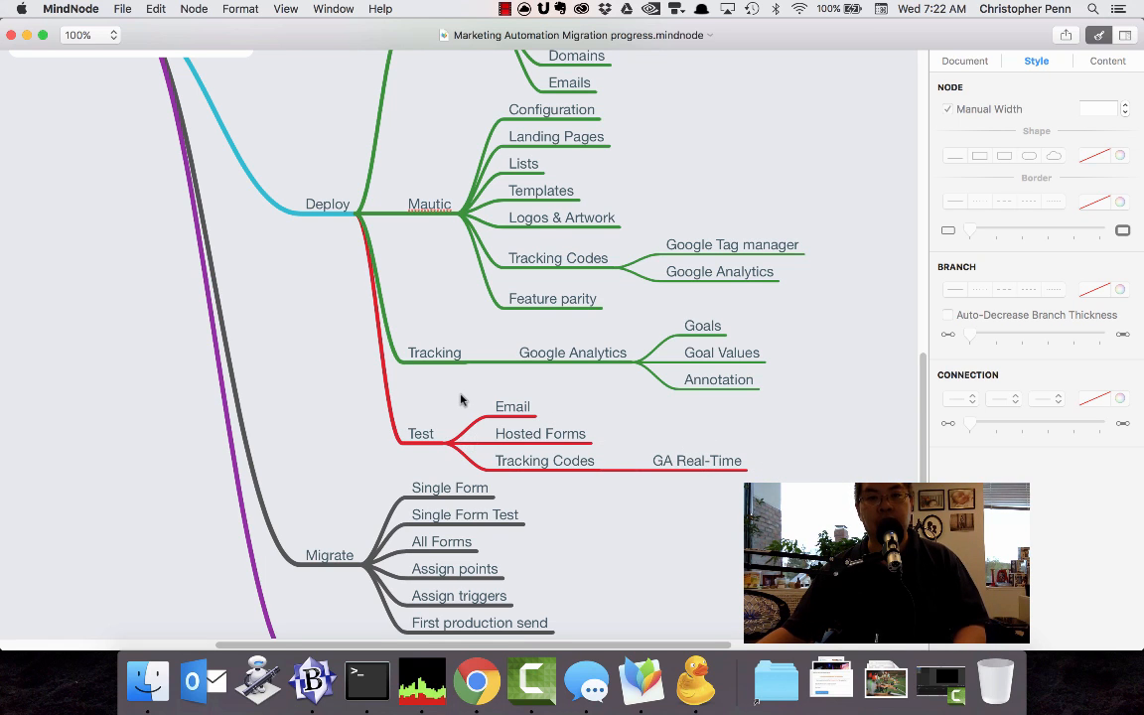
{"action": "scroll", "coordinate": [412, 491], "scroll_direction": "down", "scroll_amount": 2}
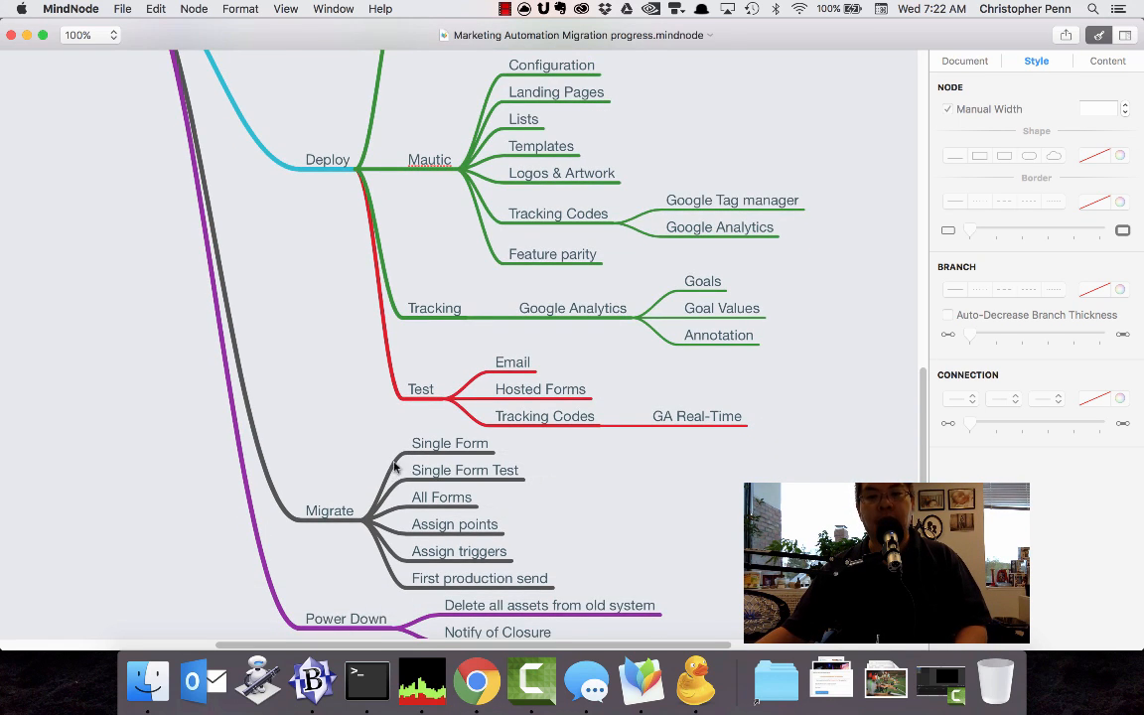